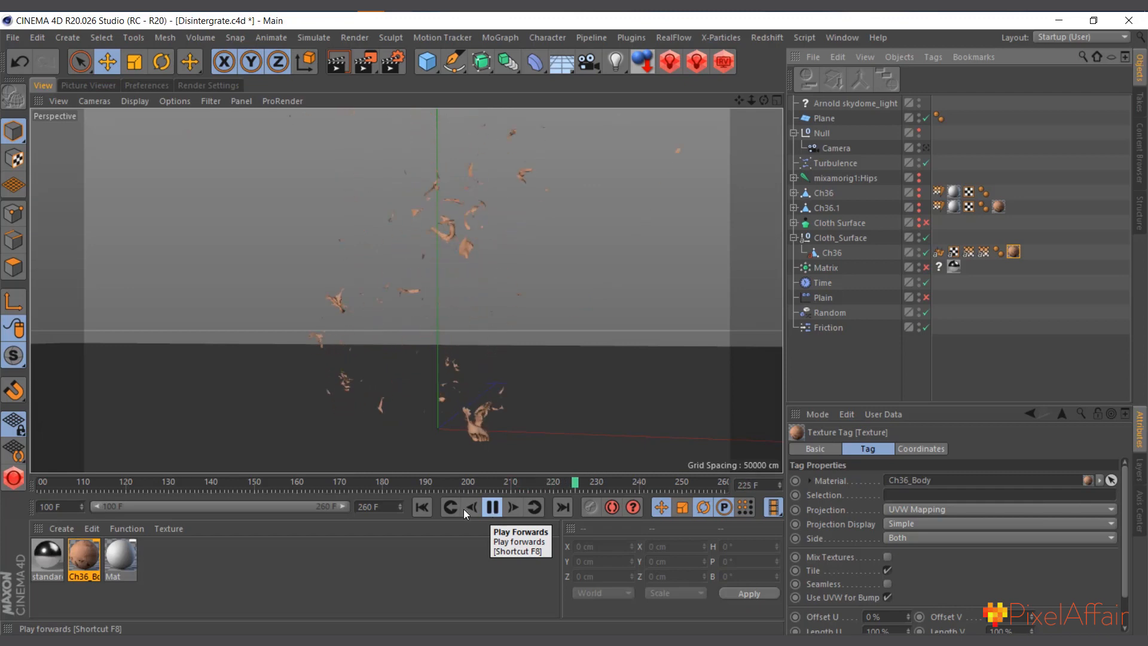
Step: Replay the disintegration animation from its start, display the Vertex Map invert weights on the Ch36 mesh, and stop playback
{"action": "left_click", "coordinate": [422, 507]}
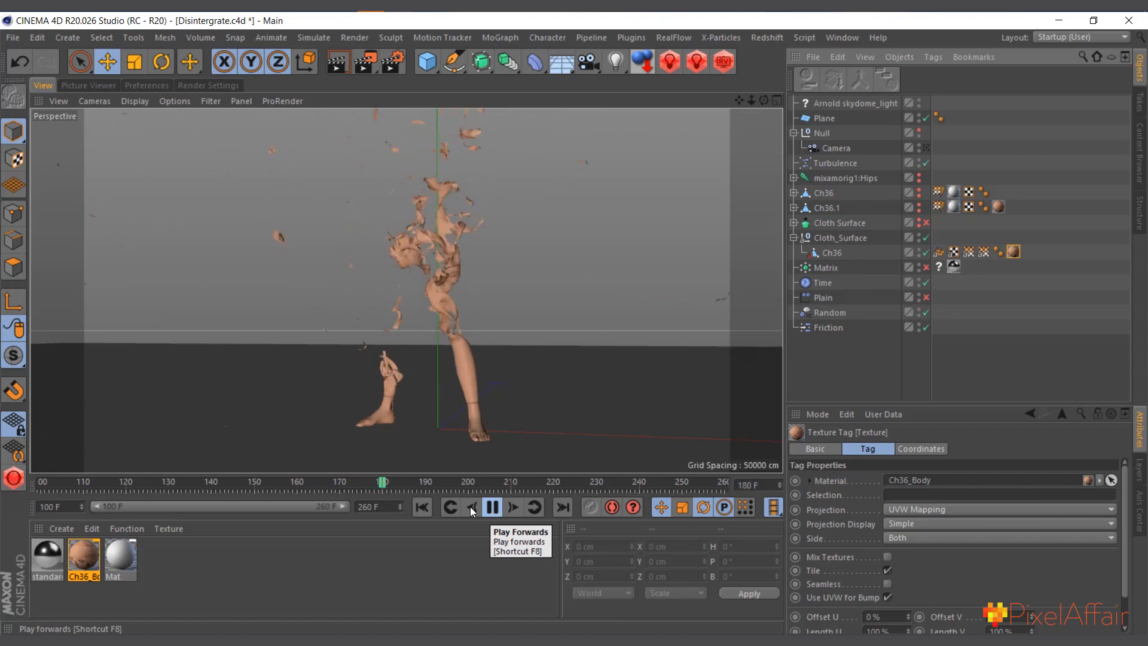
{"action": "left_click", "coordinate": [422, 507]}
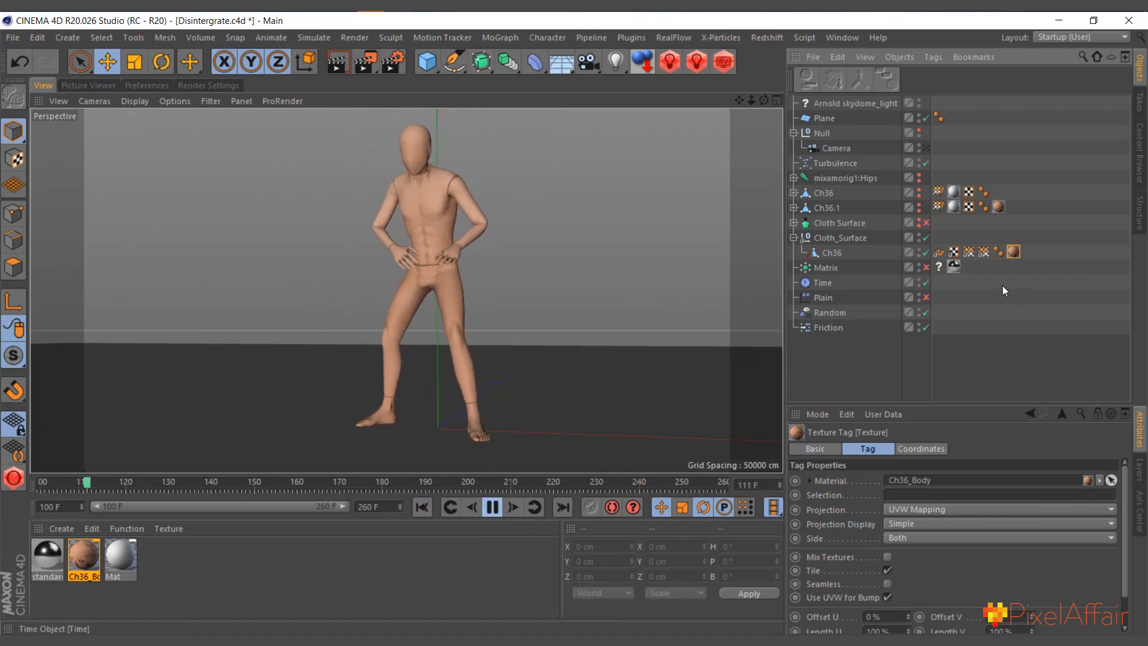
{"action": "left_click", "coordinate": [984, 252]}
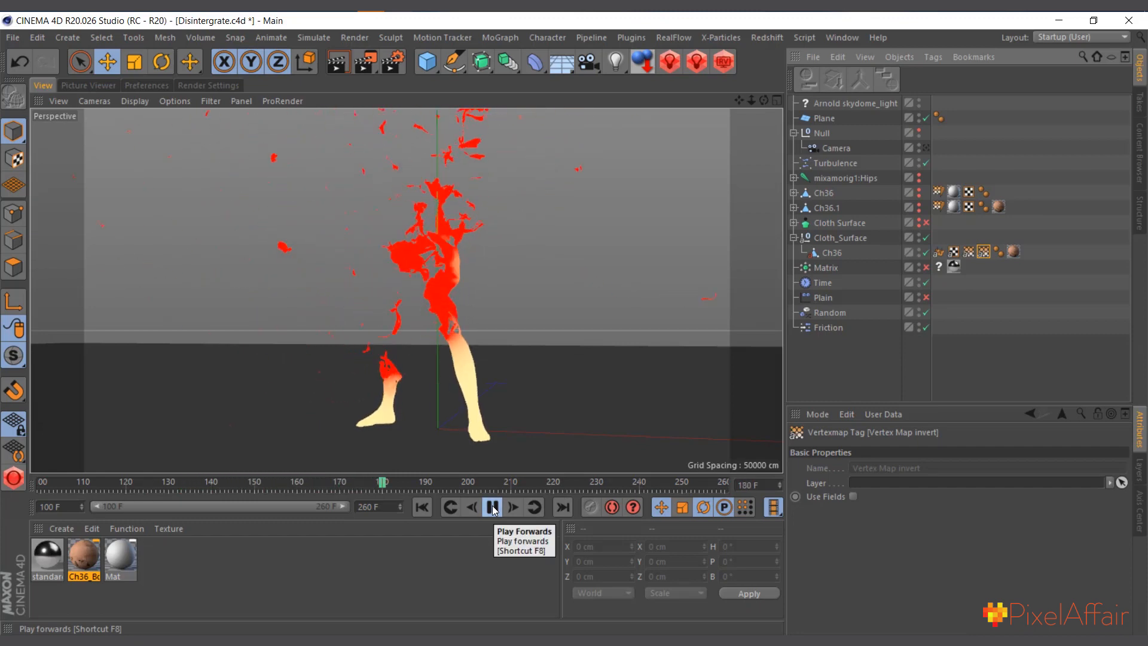
{"action": "left_click", "coordinate": [493, 508]}
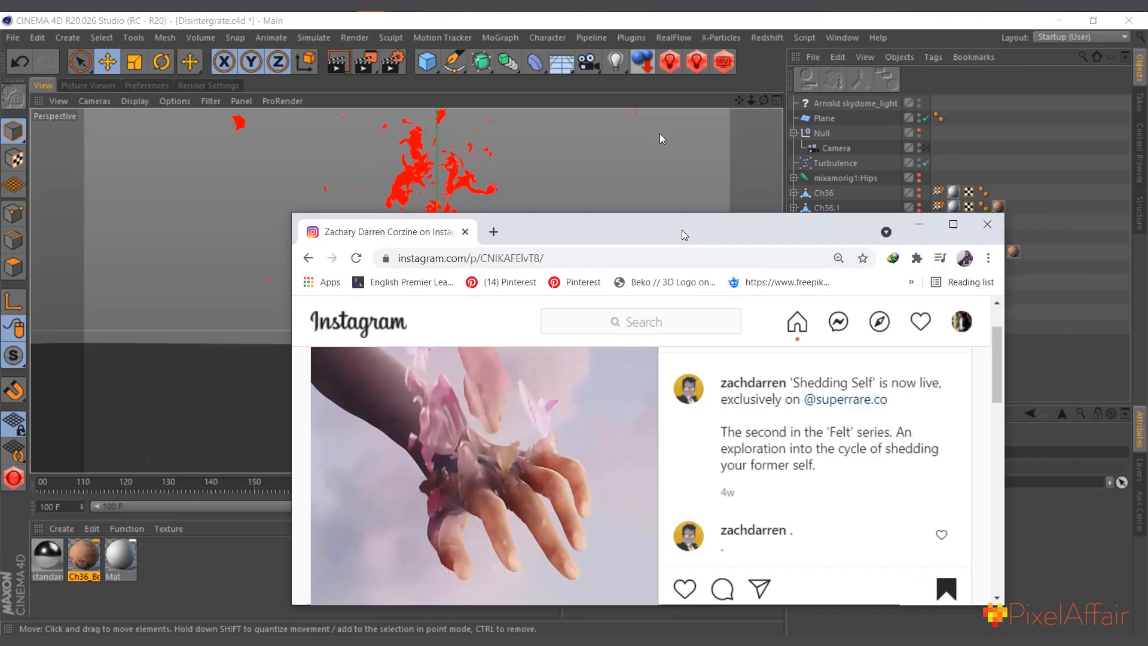
Step: View the 'Shedding Self' Instagram reference post in a maximized browser window, and move the window out of the way
{"action": "double_click", "coordinate": [749, 225]}
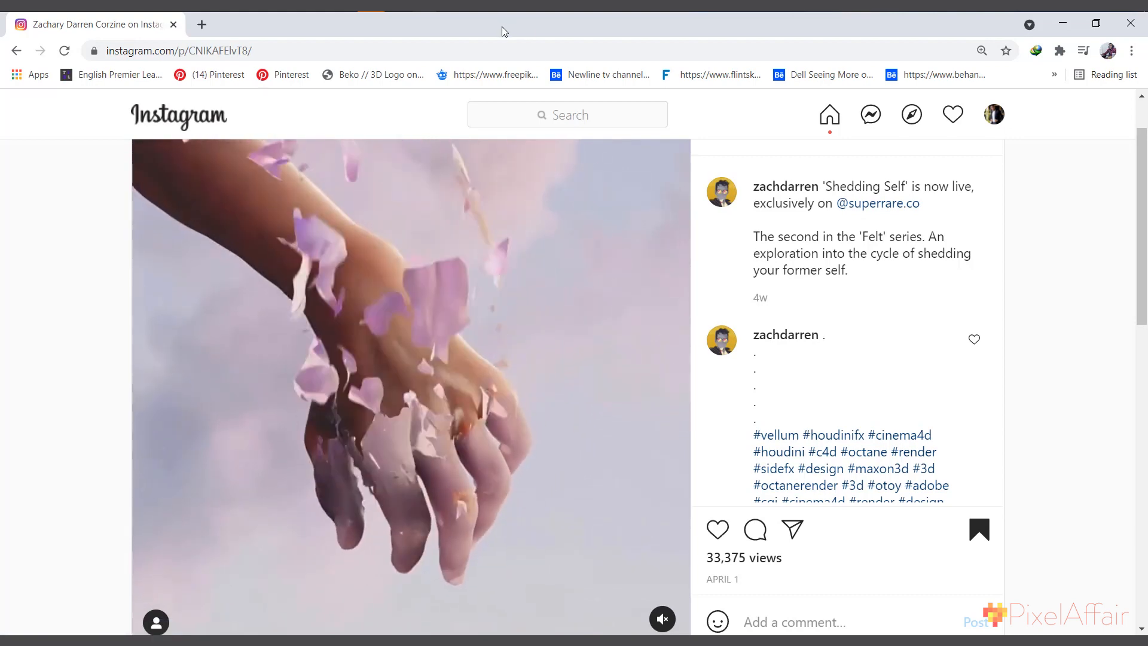
{"action": "left_click_drag", "start_coordinate": [501, 28], "coordinate": [1147, 132]}
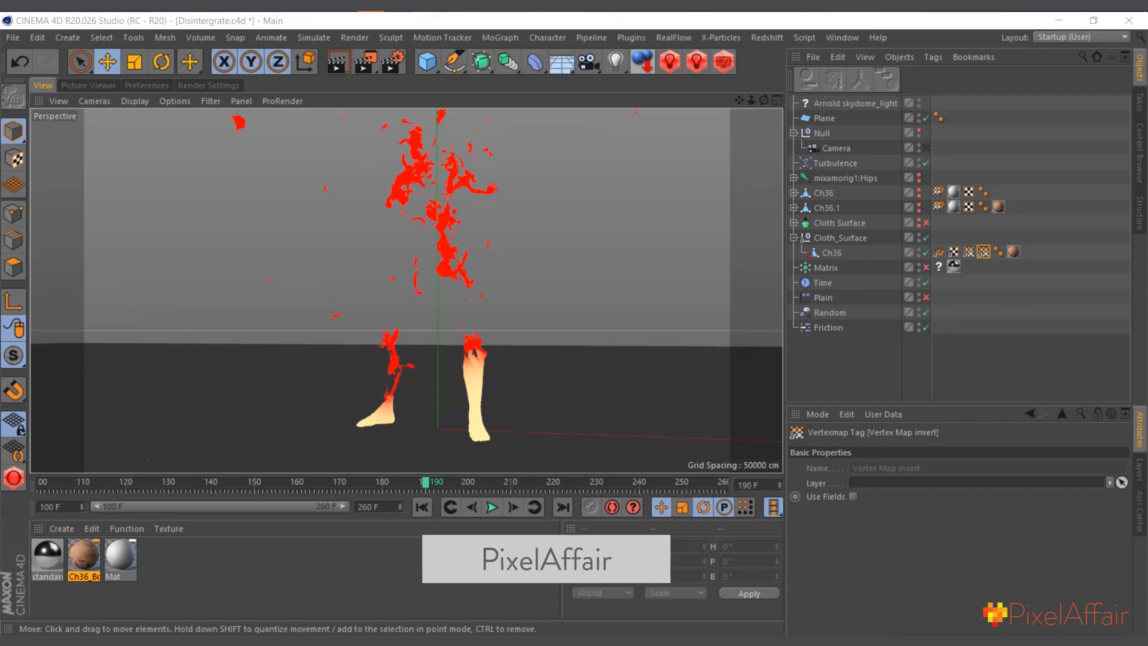
Step: Rewind the disintegration animation to frame 100, preview it, and show the project settings
{"action": "left_click", "coordinate": [422, 507]}
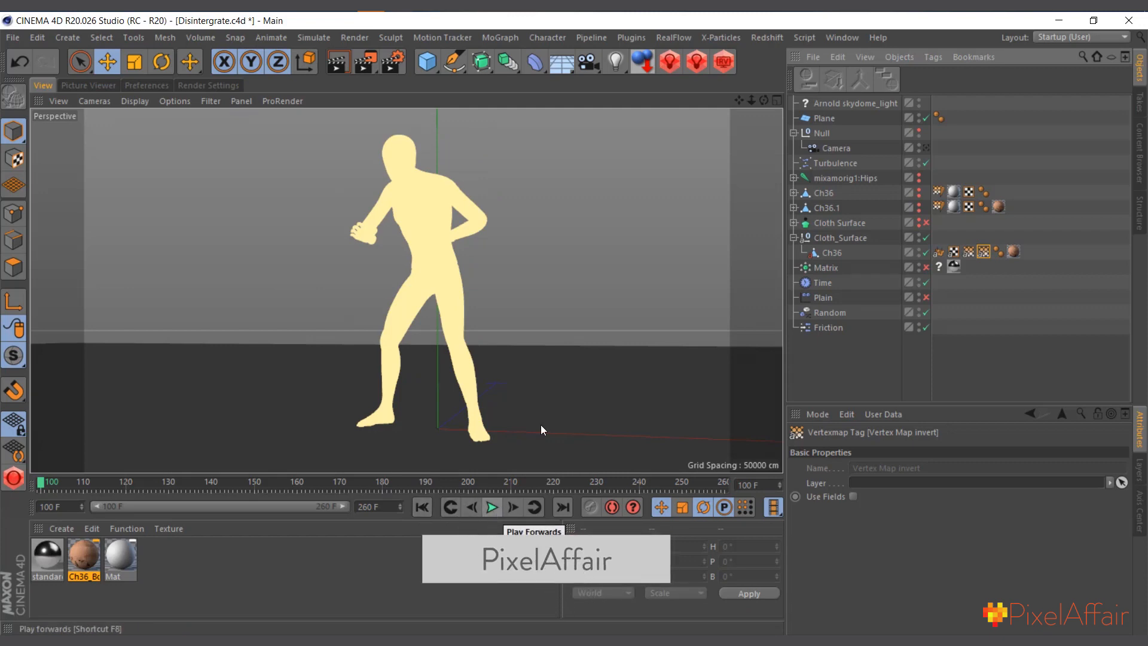
{"action": "left_click", "coordinate": [493, 508]}
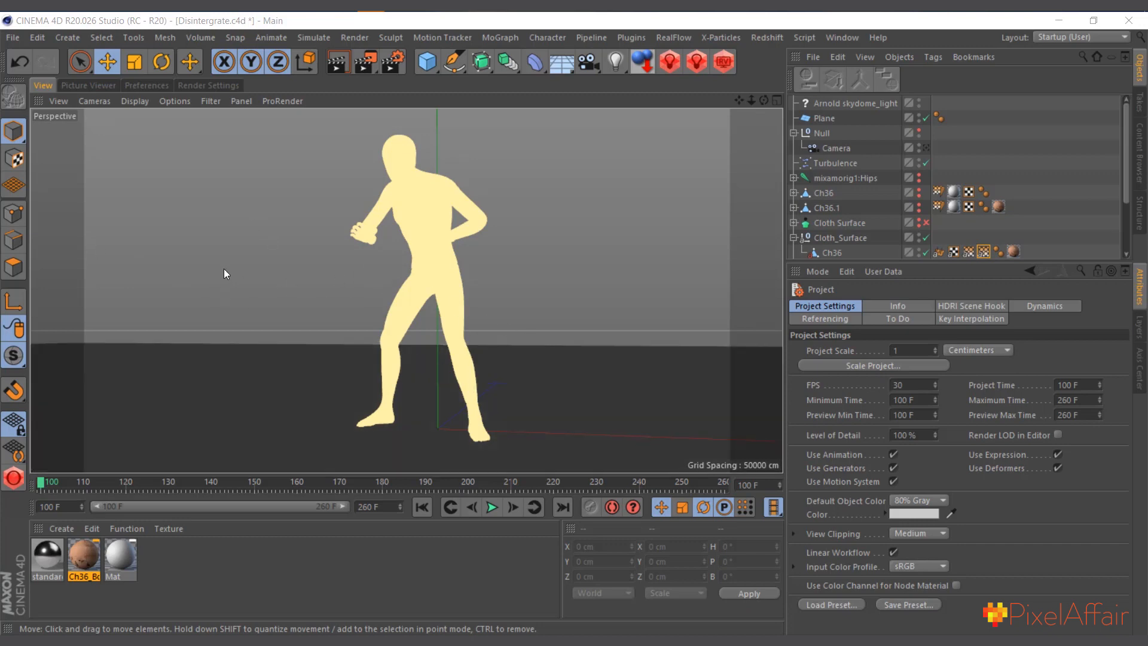
{"action": "left_click", "coordinate": [342, 350]}
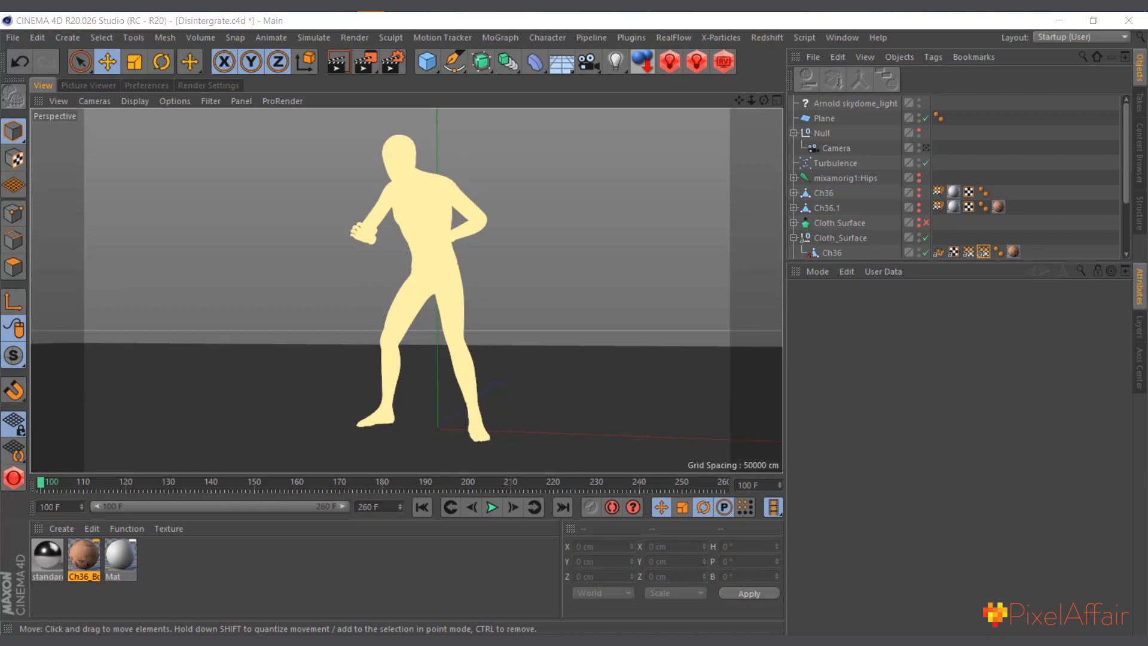
{"action": "key", "text": "ctrl+d"}
Step: Start a new project and add a plane with its orientation set to -Z
{"action": "left_click", "coordinate": [12, 37]}
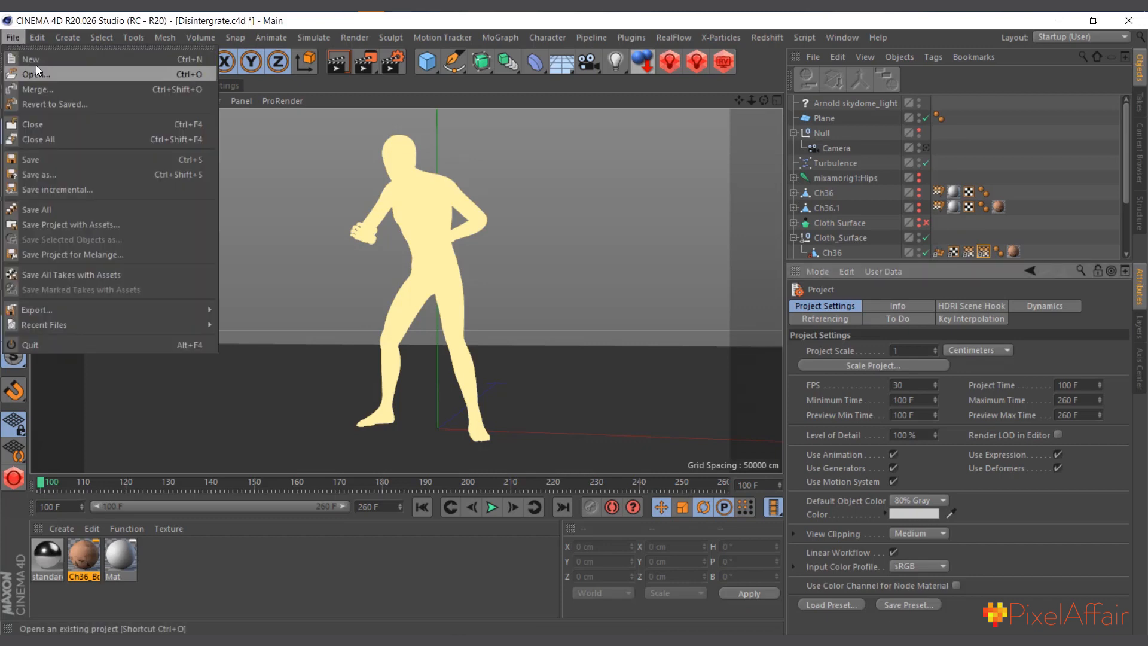
{"action": "left_click", "coordinate": [40, 57]}
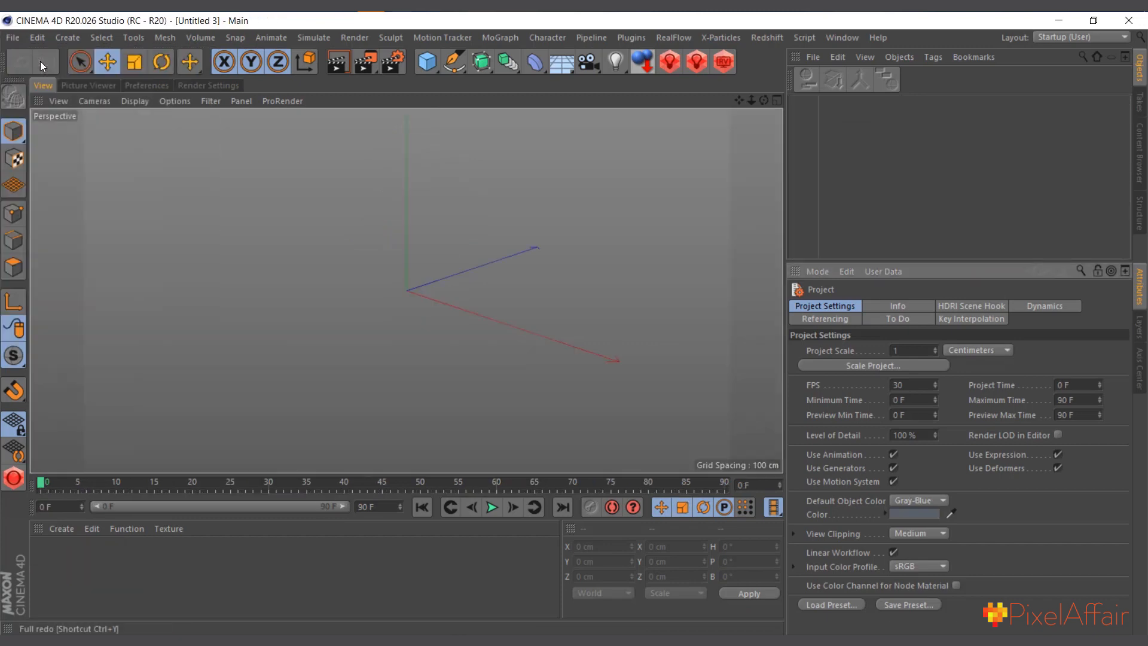
{"action": "left_click", "coordinate": [427, 60]}
{"action": "left_click", "coordinate": [547, 110]}
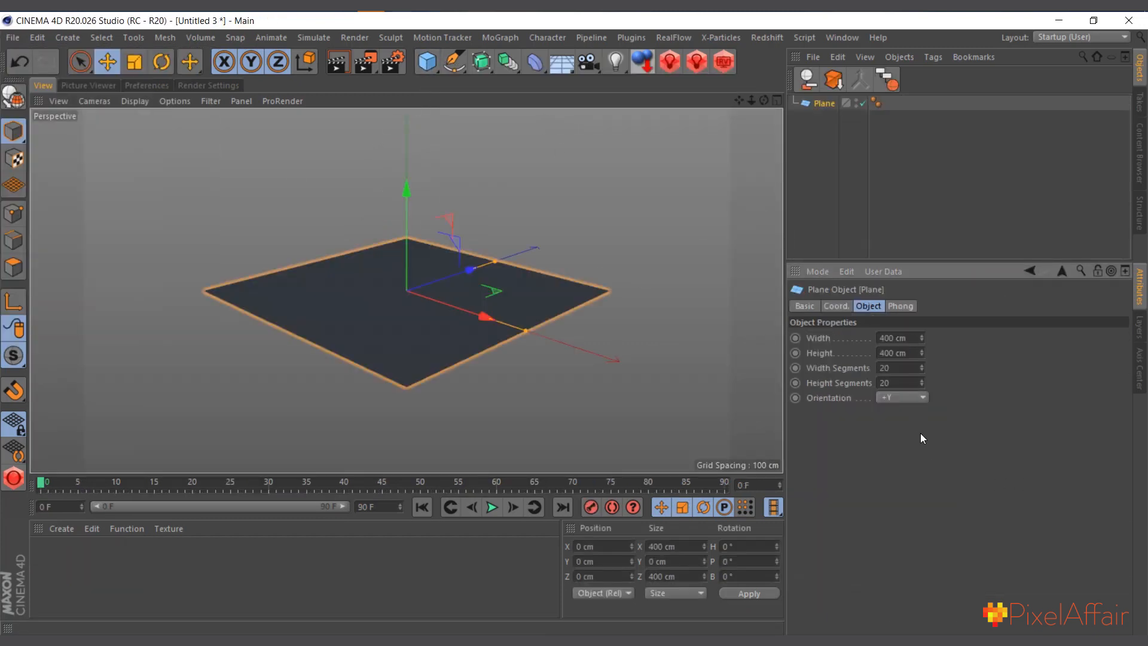
{"action": "left_click", "coordinate": [902, 397]}
{"action": "left_click", "coordinate": [886, 487]}
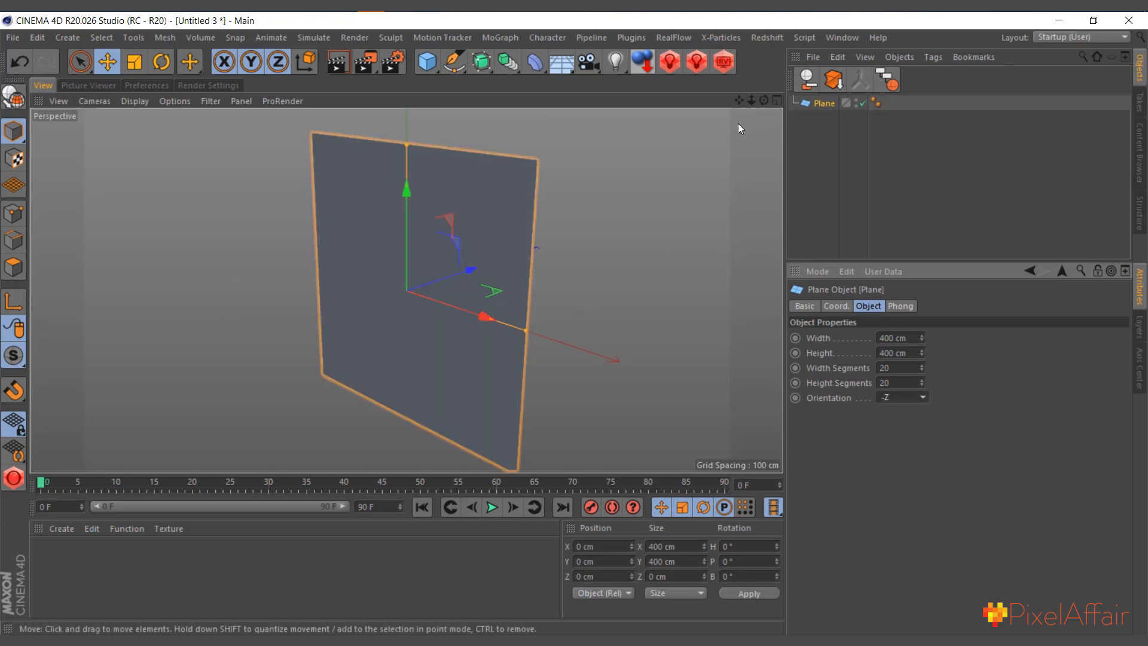
Step: Make the plane editable and switch to point mode
{"action": "scroll", "coordinate": [435, 223], "scroll_direction": "down", "scroll_amount": 2}
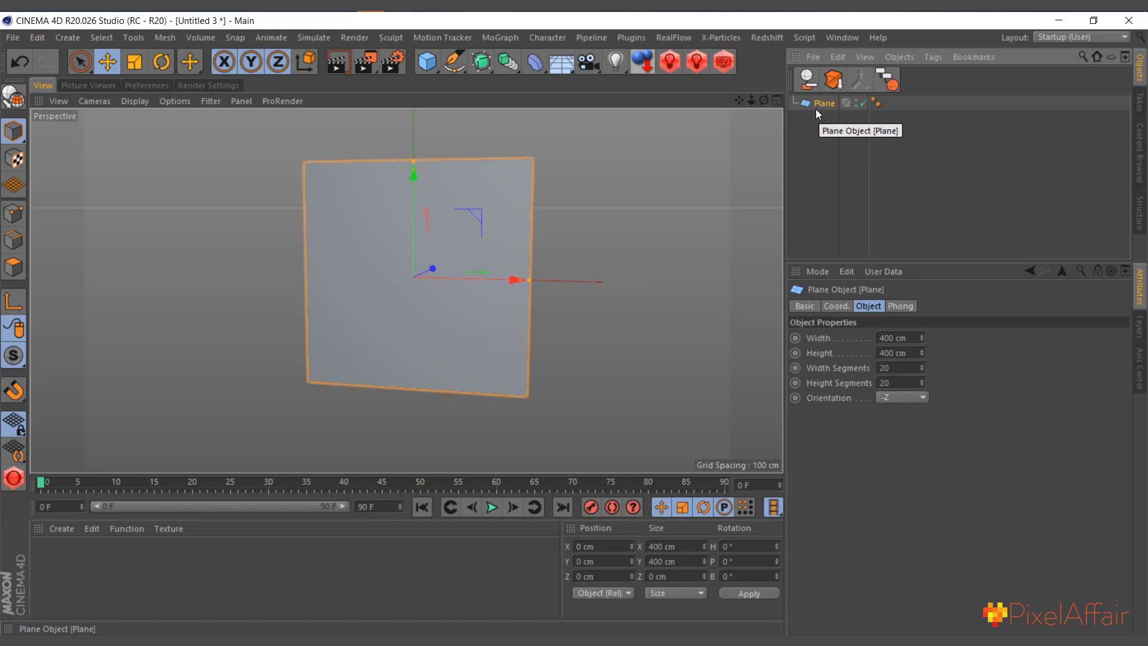
{"action": "left_click", "coordinate": [17, 103]}
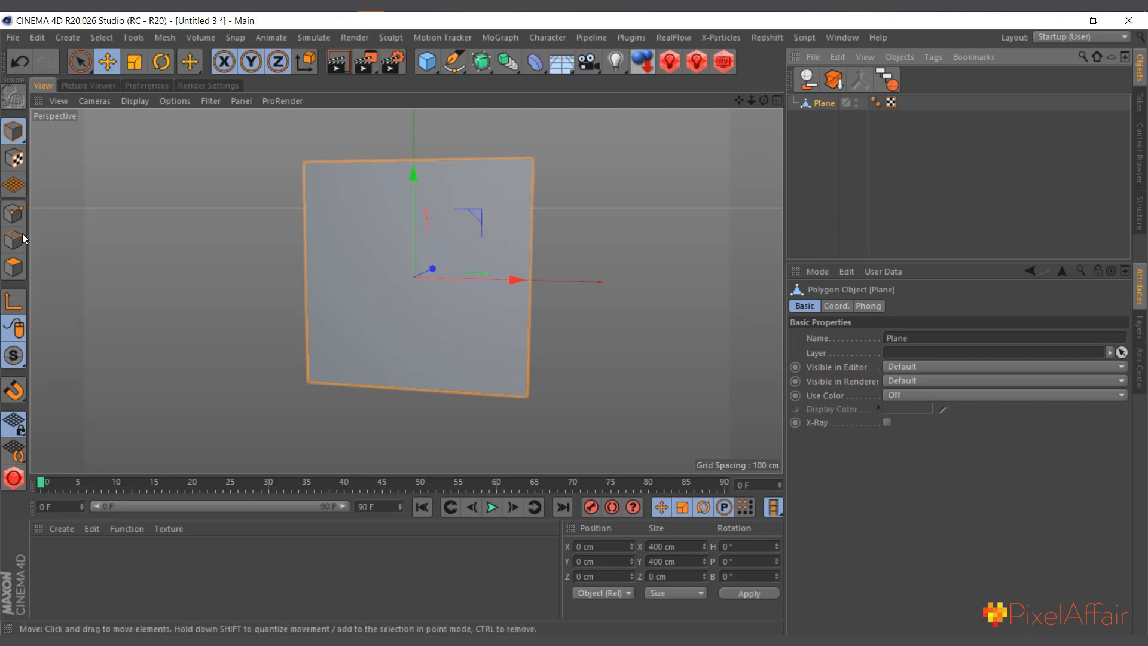
{"action": "left_click", "coordinate": [13, 213]}
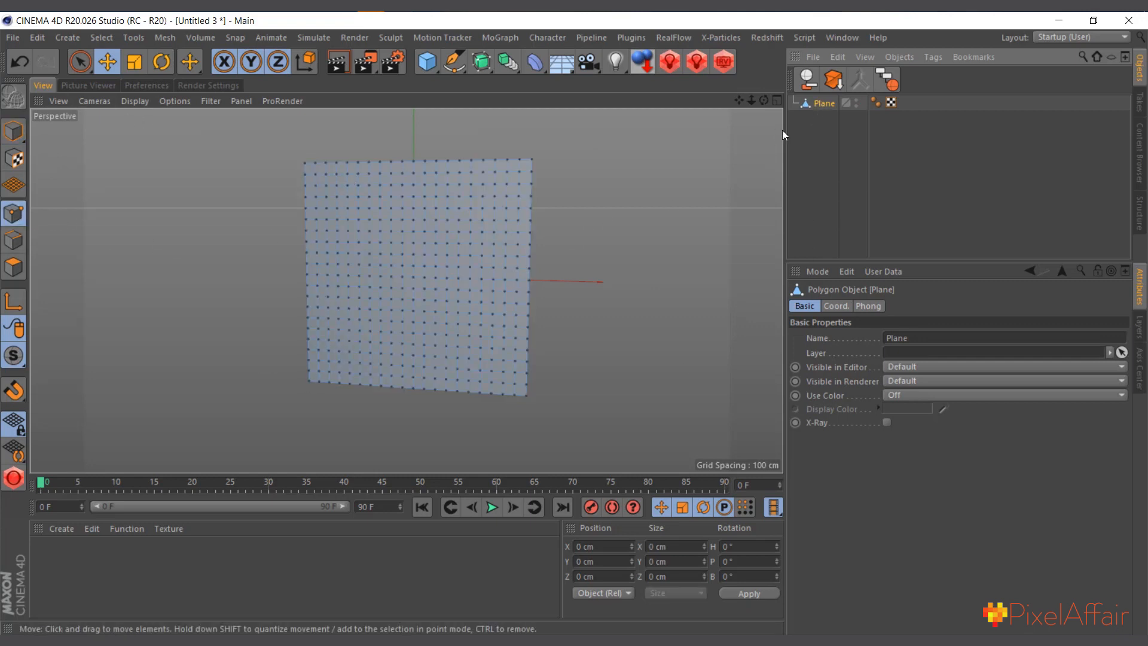
Step: Add a Cloth simulation tag to the plane
{"action": "right_click", "coordinate": [822, 105]}
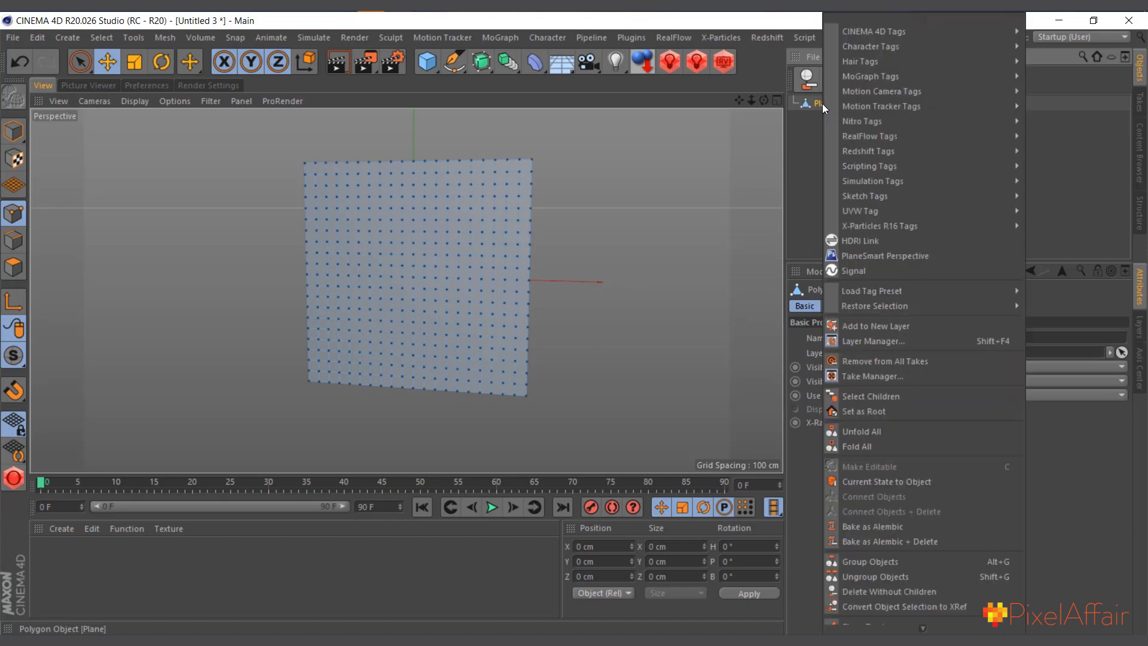
{"action": "mouse_move", "coordinate": [943, 181]}
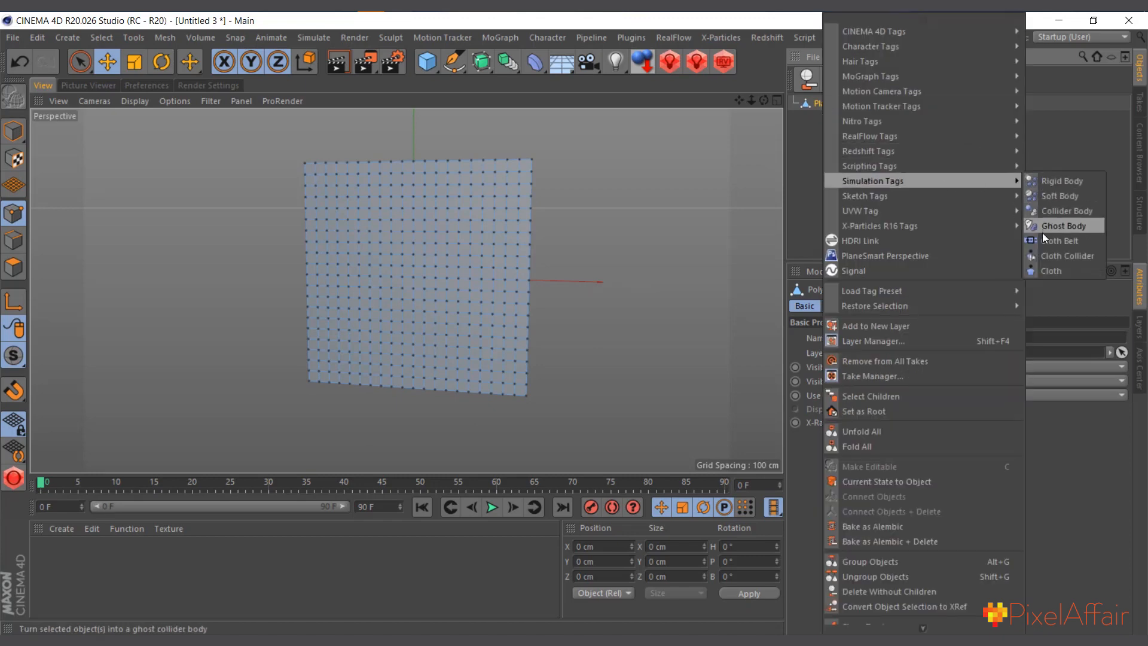
{"action": "left_click", "coordinate": [1046, 272]}
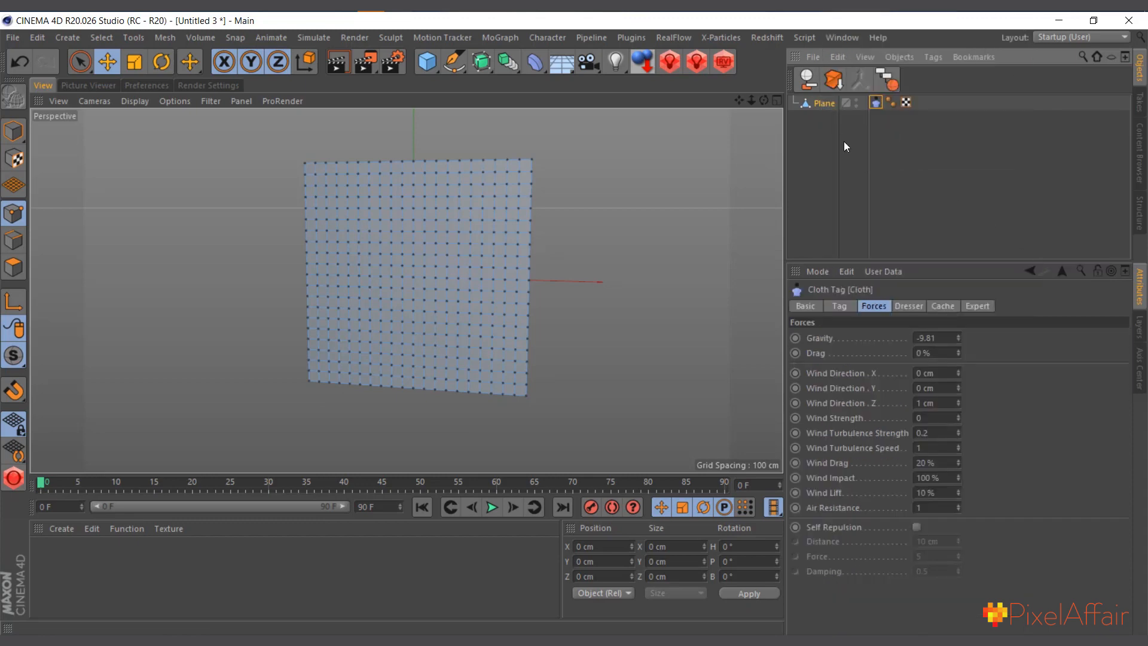
Step: Play the cloth simulation on the unpinned plane and return to frame 0
{"action": "left_click", "coordinate": [825, 105]}
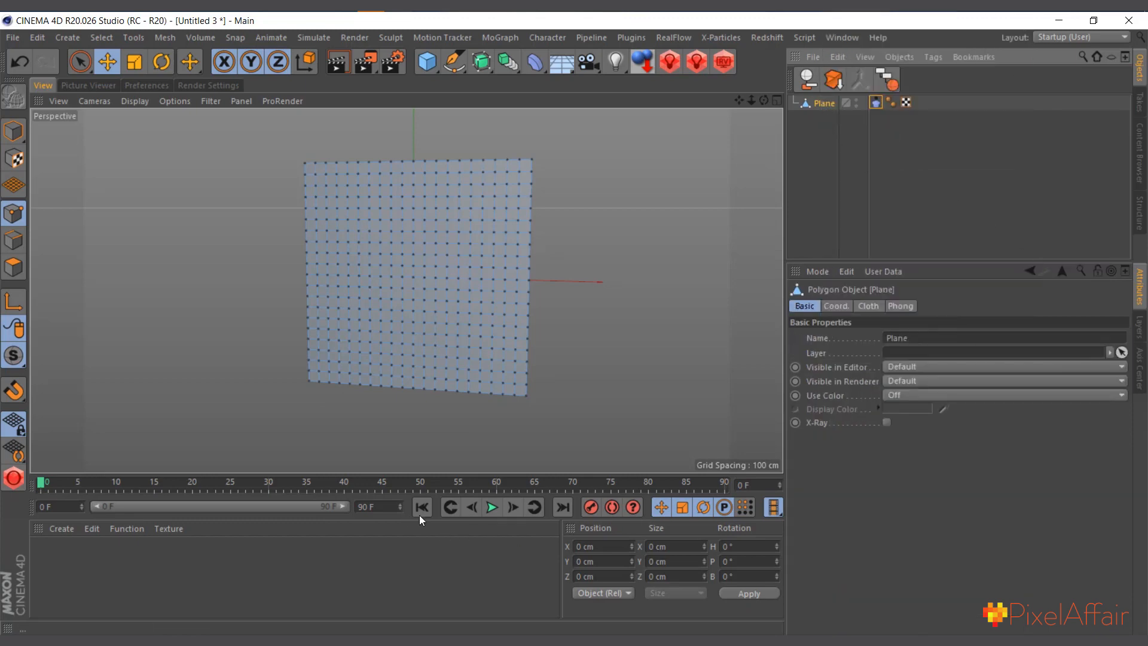
{"action": "left_click", "coordinate": [491, 508]}
{"action": "left_click", "coordinate": [492, 508]}
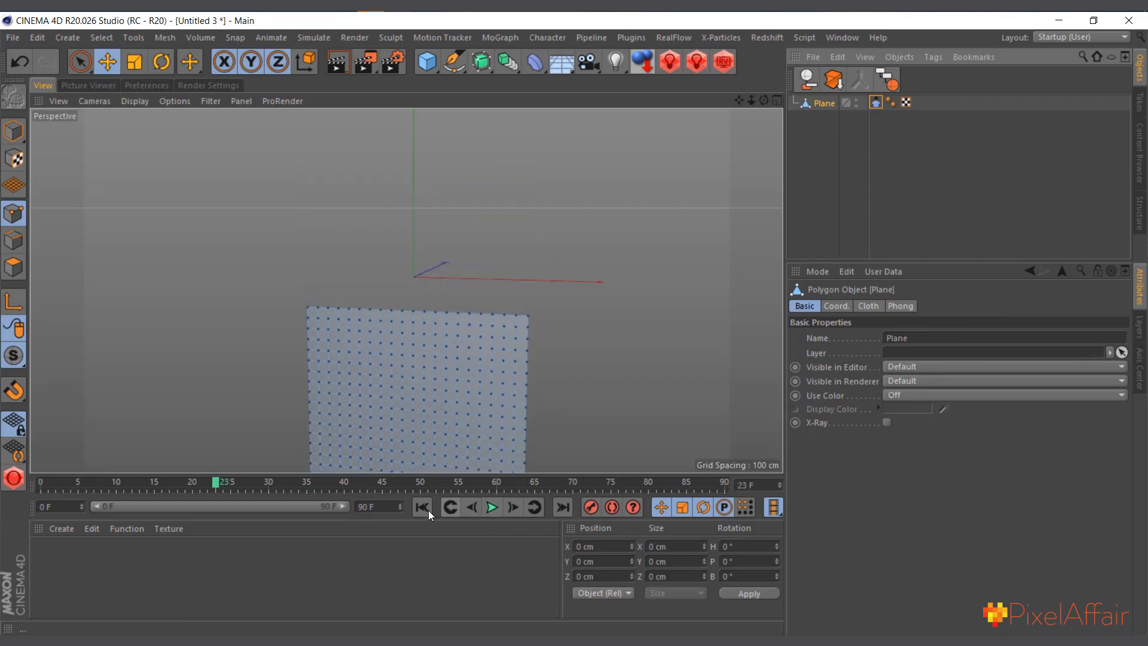
{"action": "left_click", "coordinate": [423, 509]}
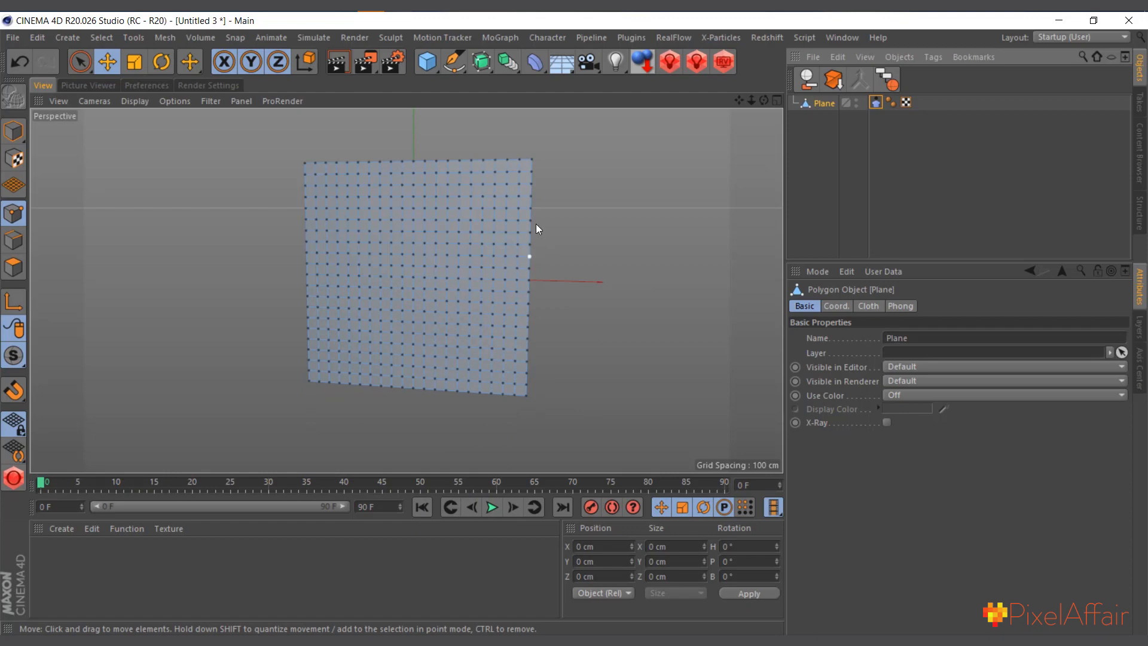
Step: Select the column of points along the plane's left edge with Live Selection and set them as the cloth's fix points
{"action": "left_click", "coordinate": [876, 103]}
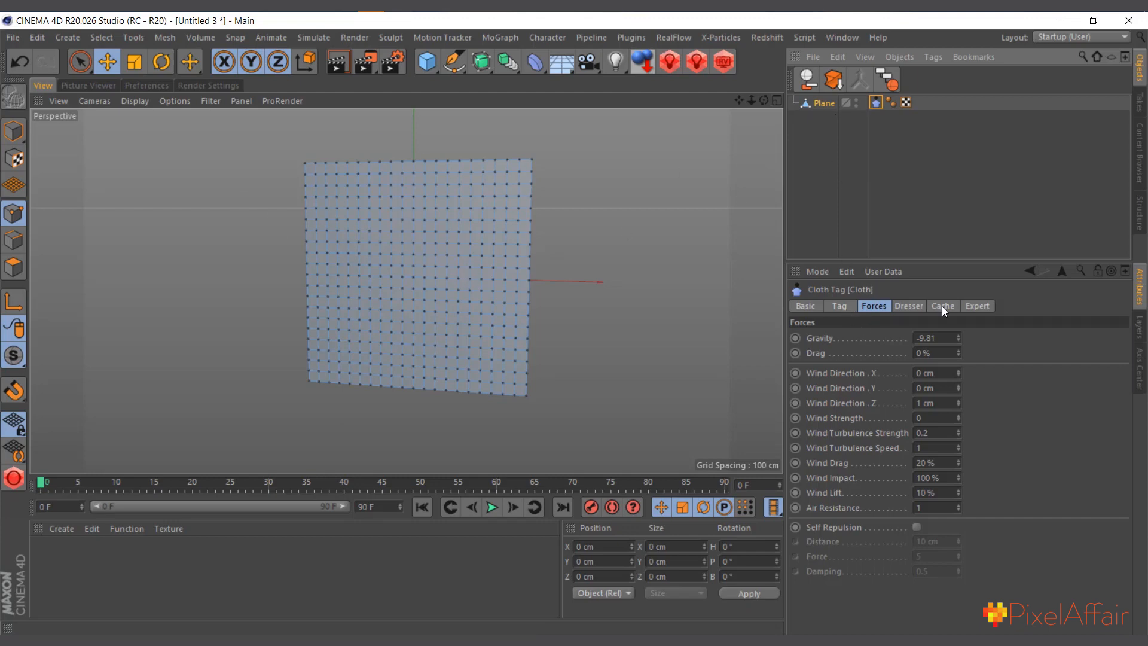
{"action": "left_click", "coordinate": [912, 305]}
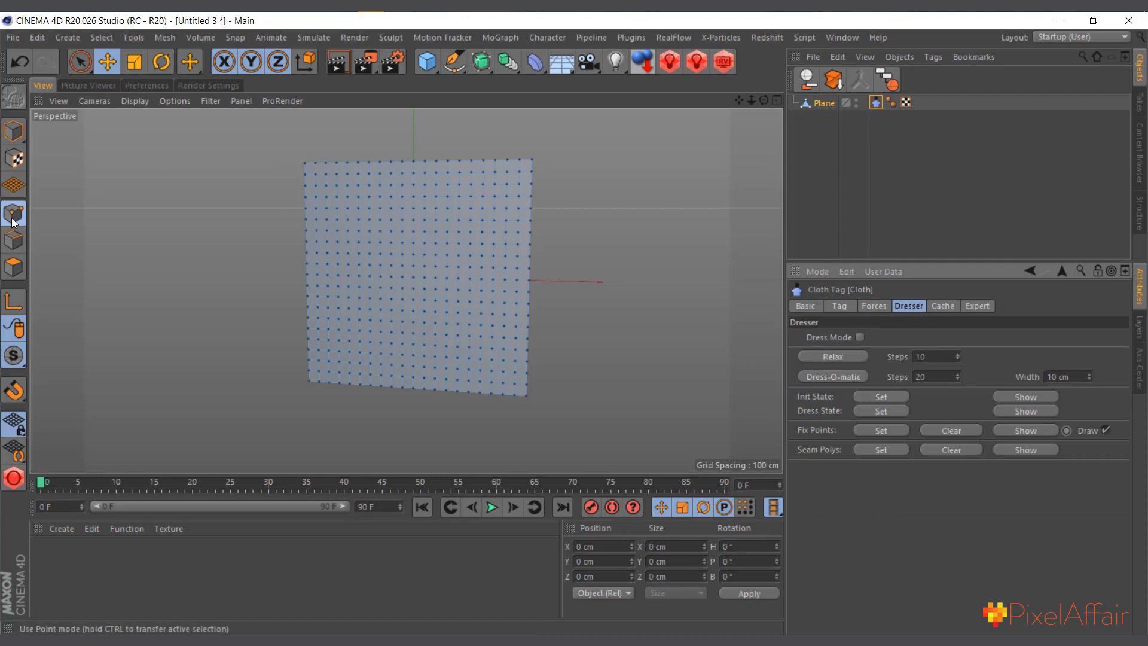
{"action": "left_click", "coordinate": [305, 163]}
{"action": "left_click_drag", "start_coordinate": [80, 62], "coordinate": [83, 83]}
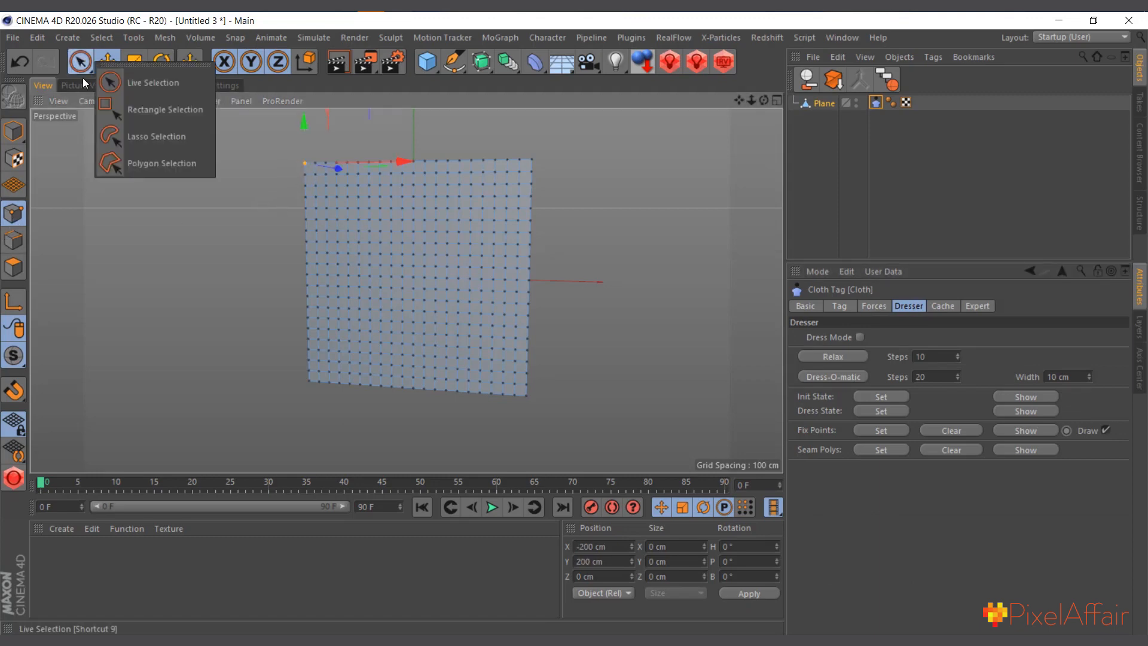
{"action": "left_click", "coordinate": [117, 82]}
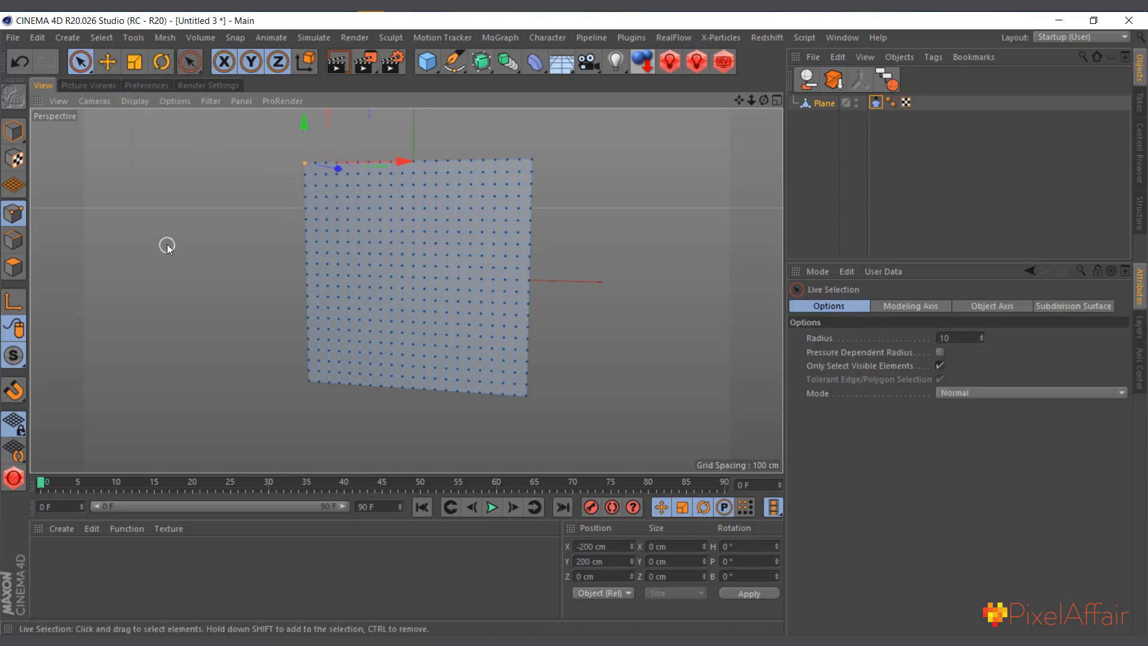
{"action": "key", "text": "ctrl+z"}
{"action": "left_click_drag", "start_coordinate": [306, 387], "coordinate": [297, 153]}
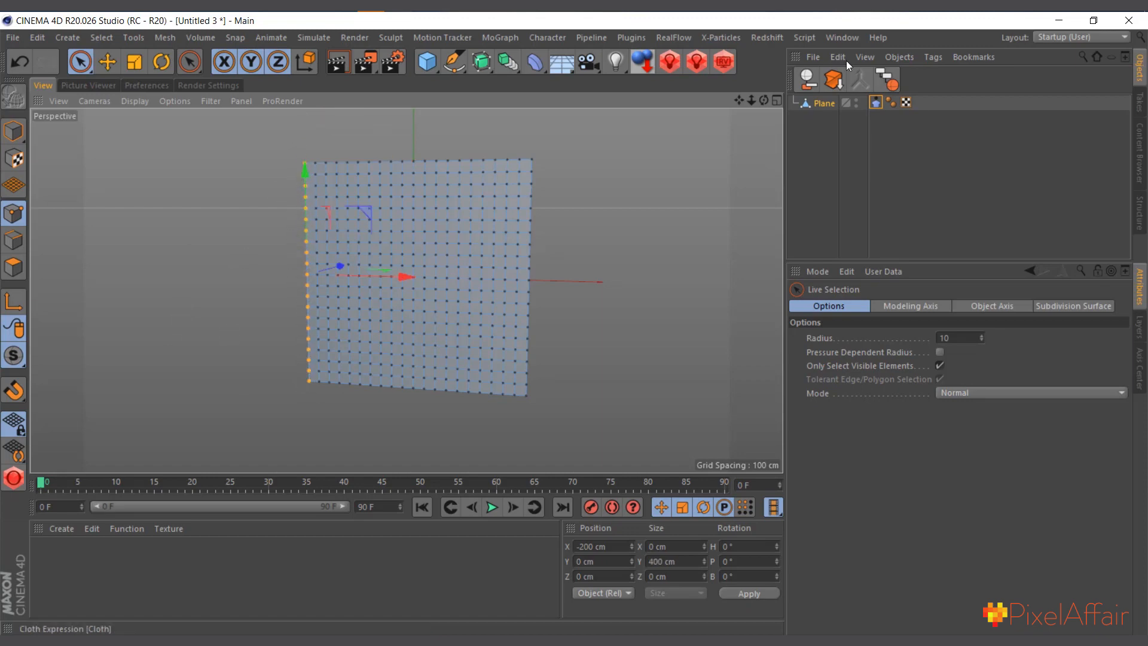
{"action": "left_click", "coordinate": [875, 103]}
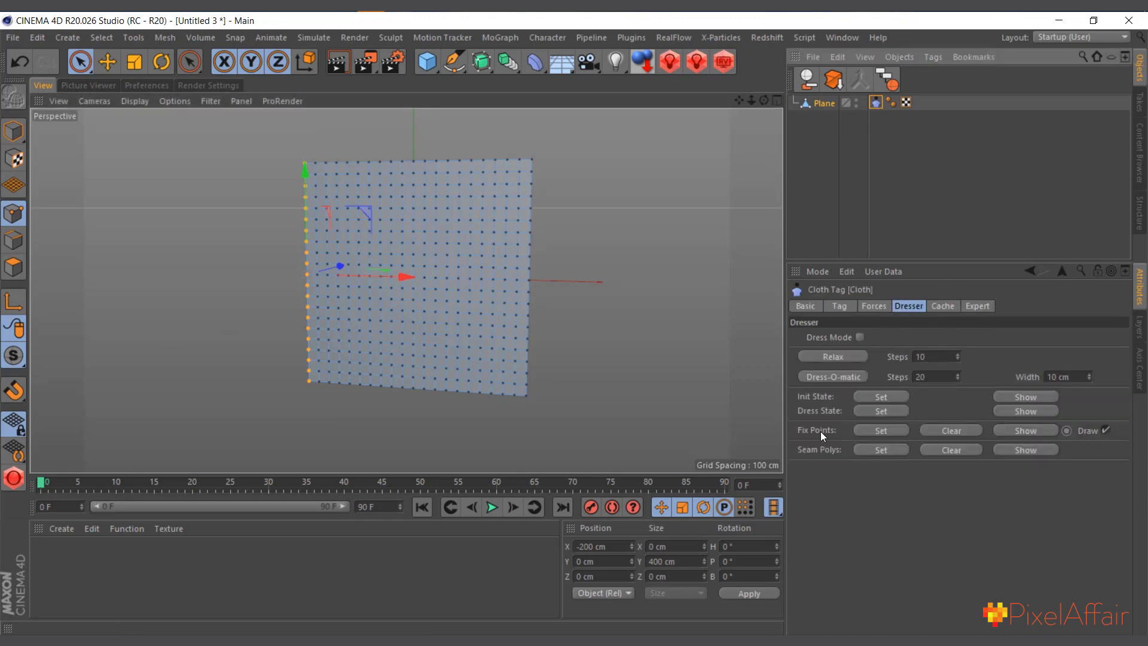
{"action": "left_click", "coordinate": [881, 430]}
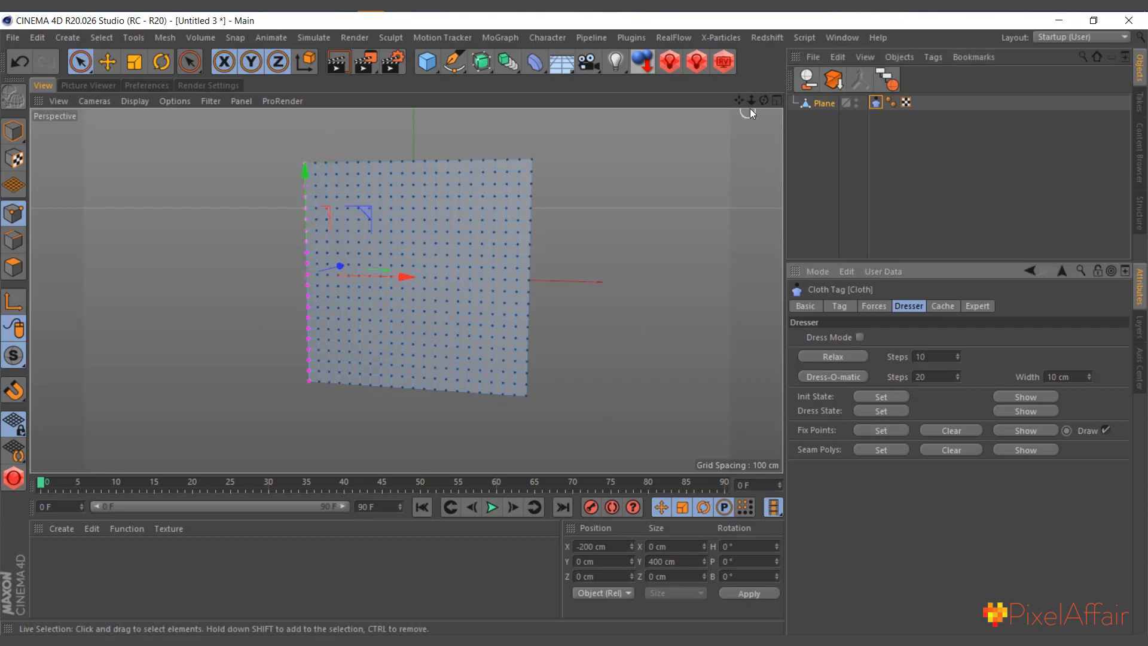
Step: Play the cloth simulation twice with the left edge pinned, returning to frame 0 after each run
{"action": "left_click_drag", "start_coordinate": [765, 99], "coordinate": [783, 94]}
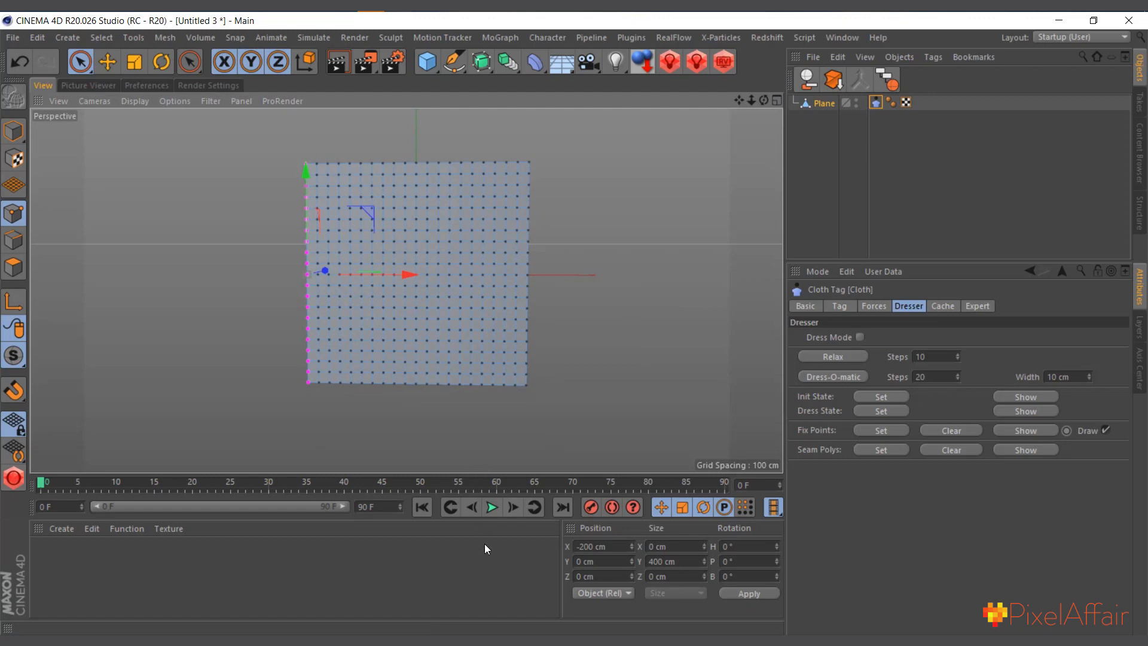
{"action": "left_click", "coordinate": [492, 507]}
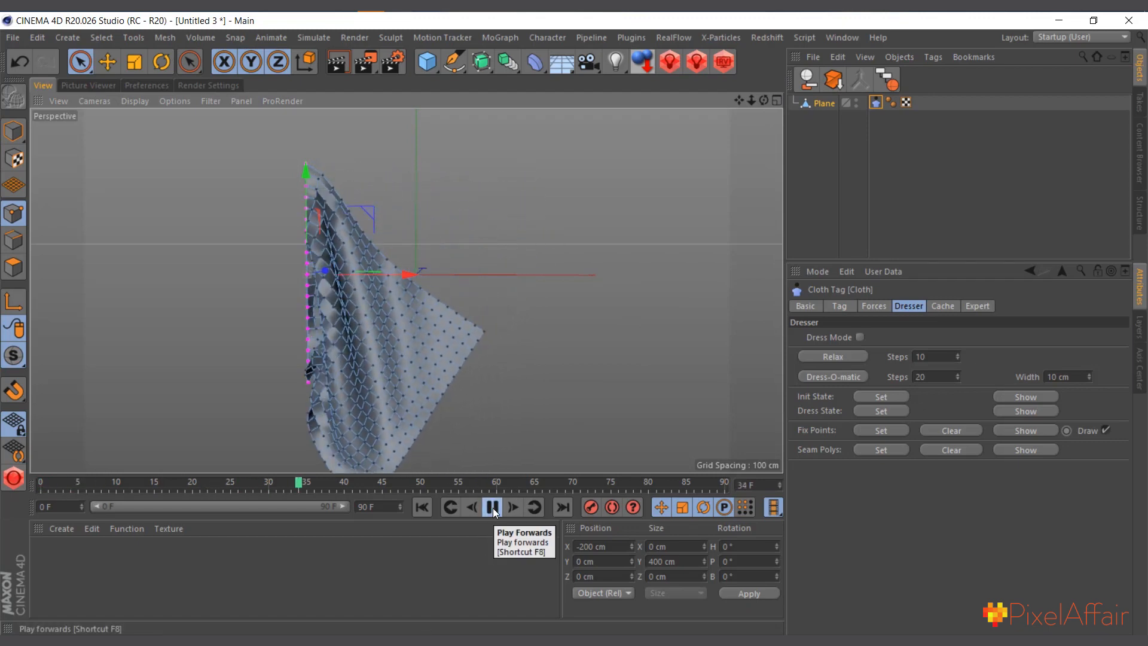
{"action": "left_click", "coordinate": [492, 507]}
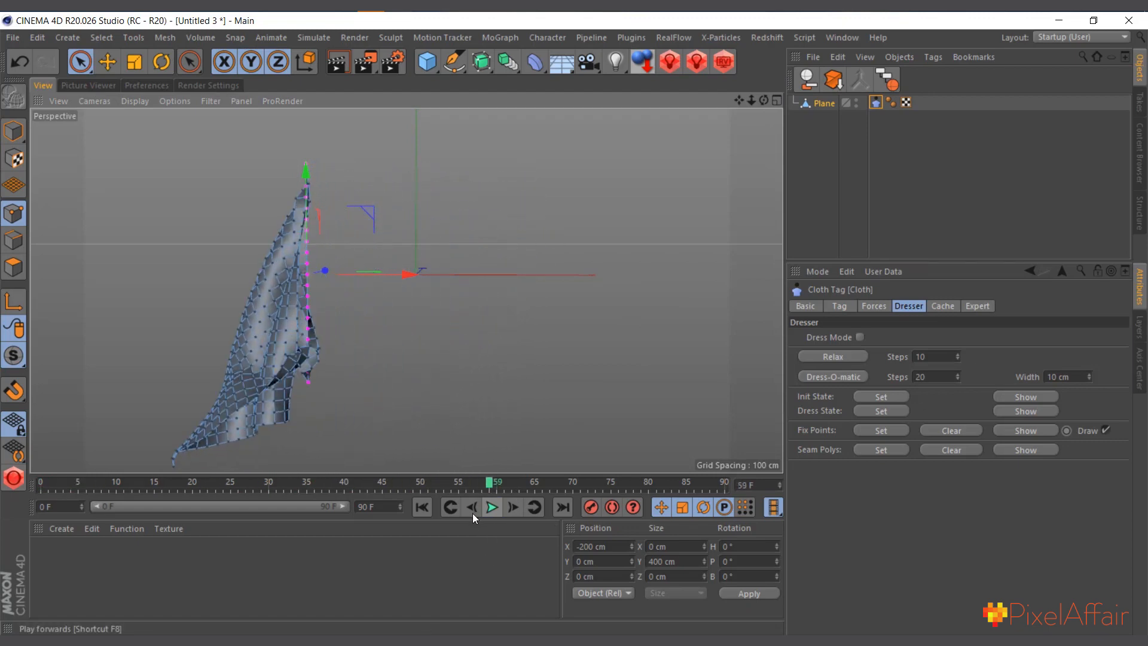
{"action": "left_click", "coordinate": [422, 507]}
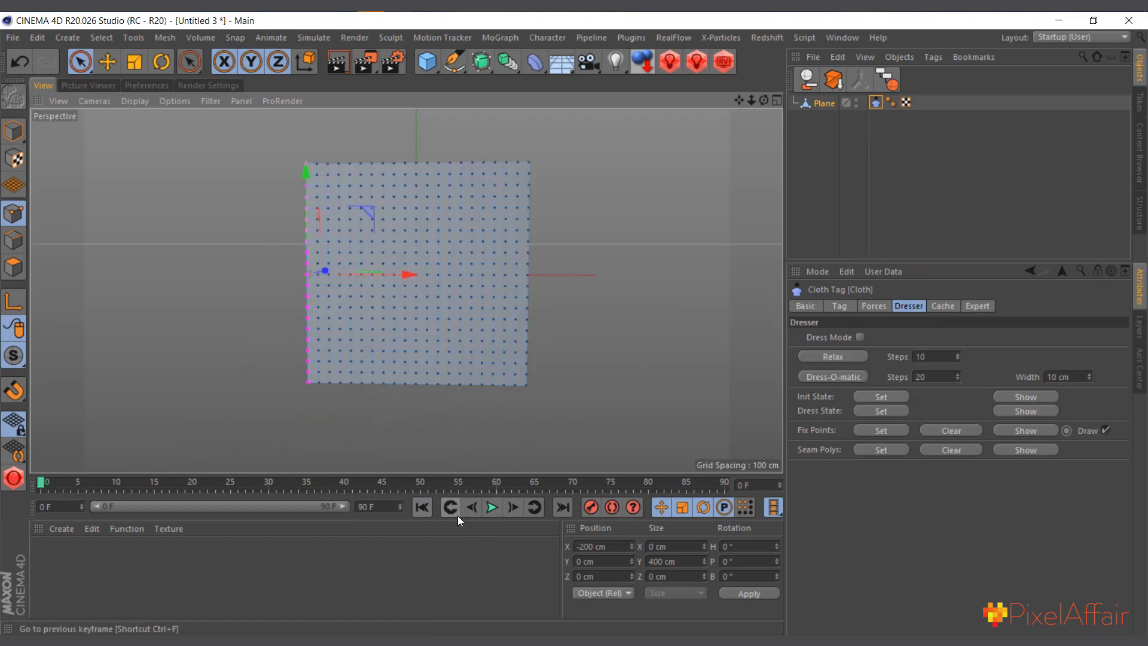
{"action": "left_click", "coordinate": [492, 507]}
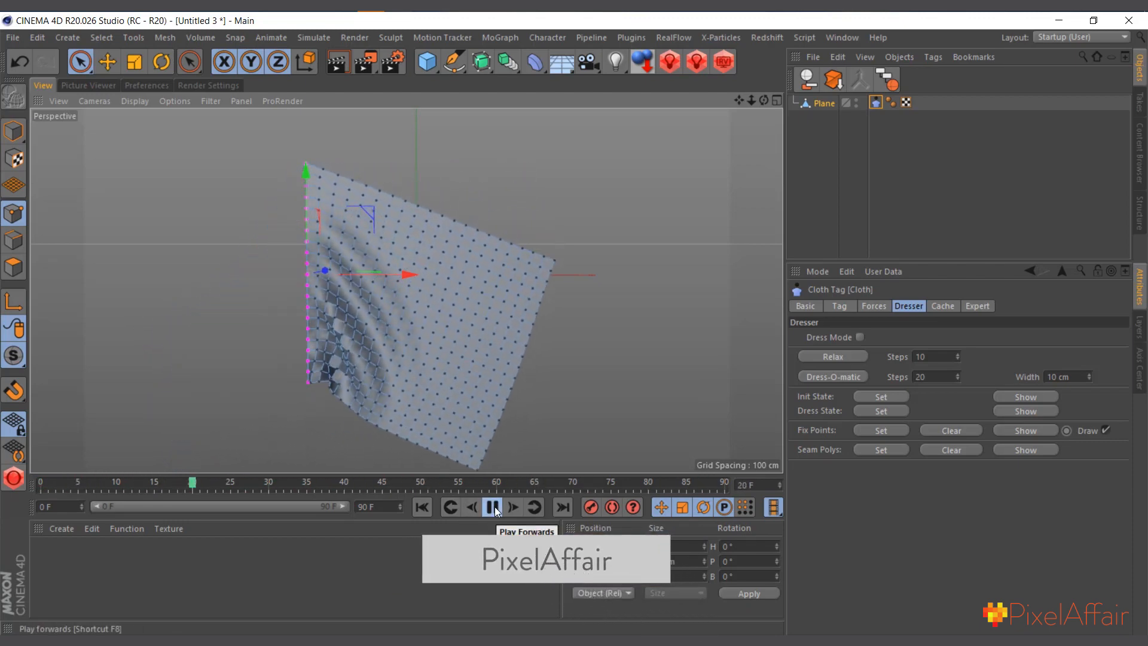
{"action": "left_click", "coordinate": [493, 508]}
{"action": "left_click", "coordinate": [422, 508]}
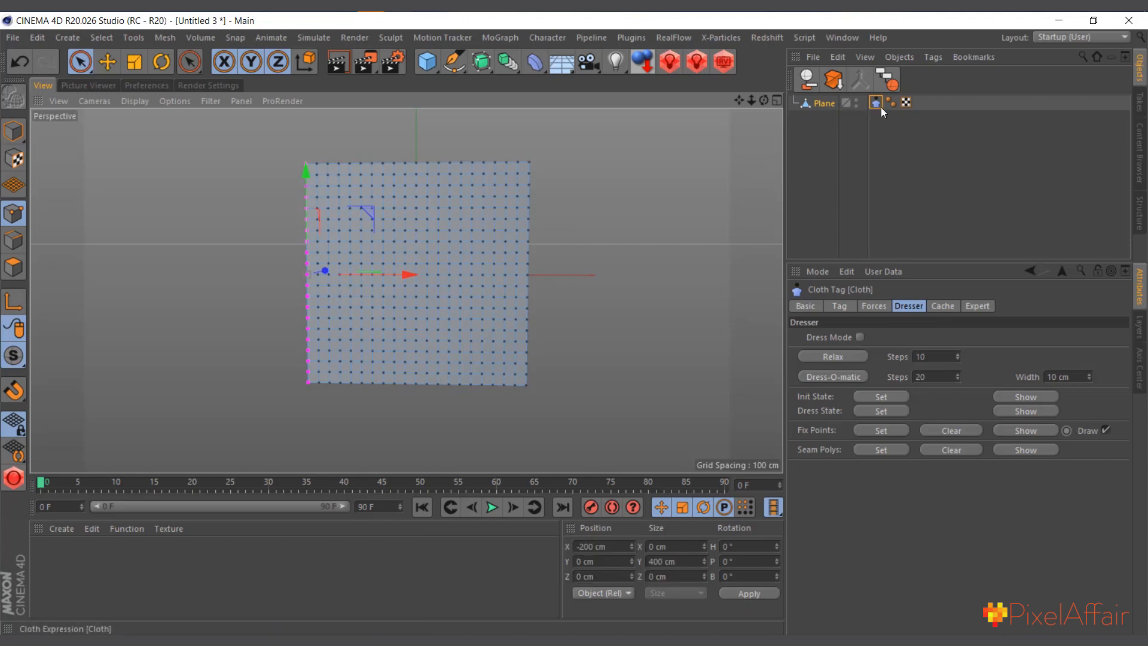
Step: Add a second plane as a floor, lower it to the cloth's bottom edge and scale it up well beyond the cloth
{"action": "left_click", "coordinate": [812, 149]}
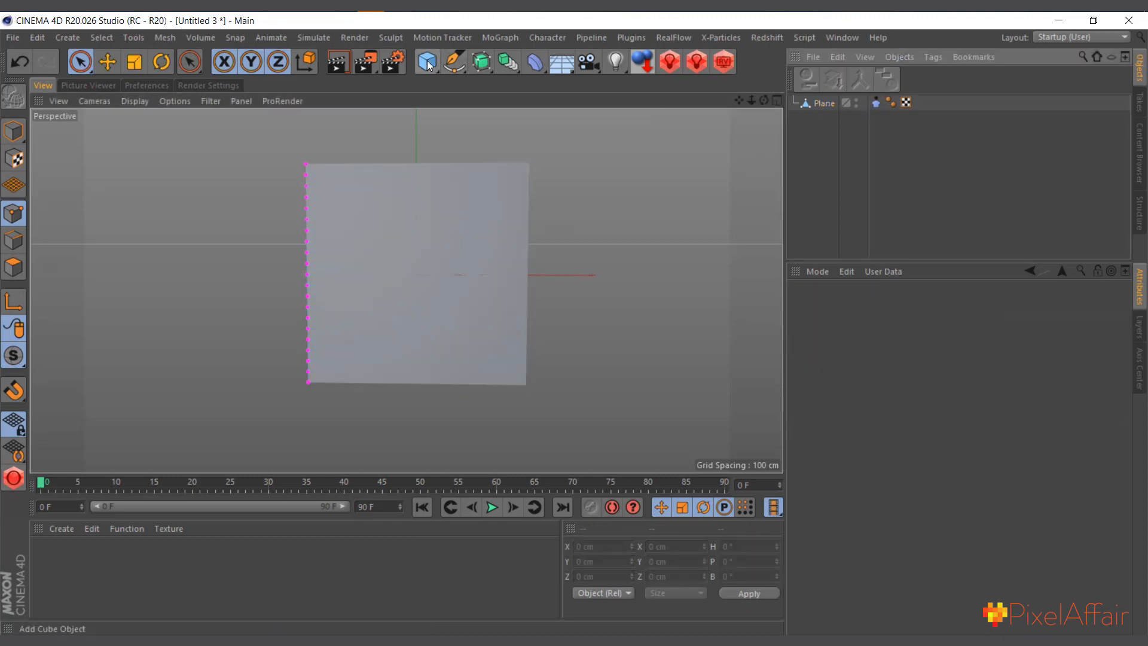
{"action": "left_click", "coordinate": [426, 61]}
{"action": "left_click", "coordinate": [555, 111]}
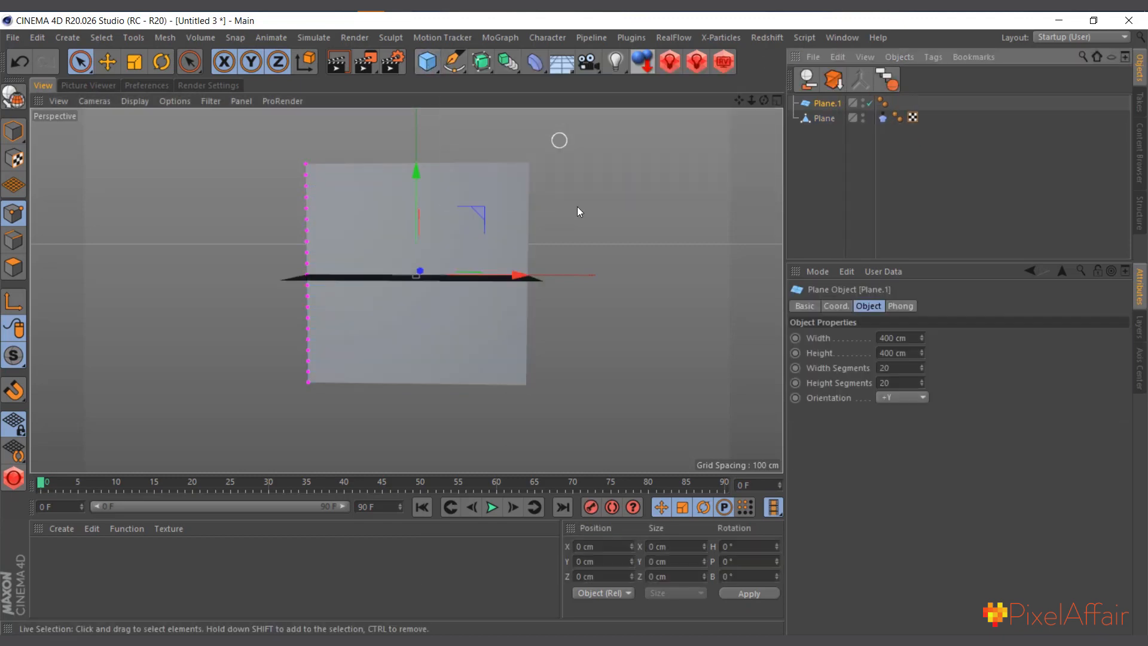
{"action": "left_click_drag", "start_coordinate": [419, 171], "coordinate": [428, 285]}
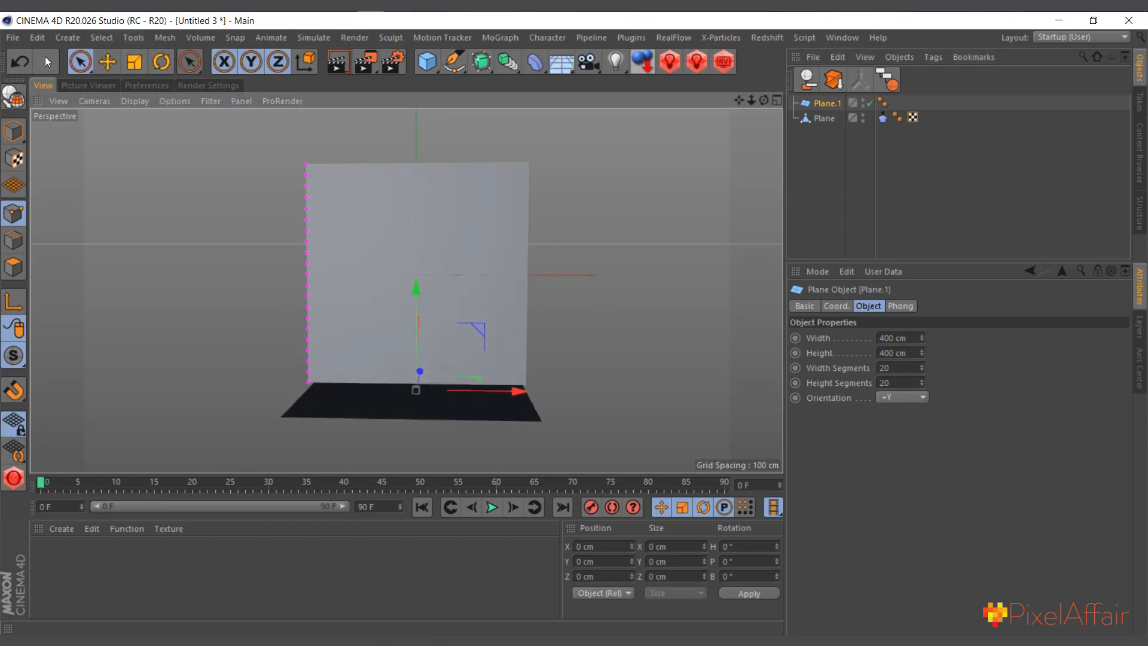
{"action": "left_click", "coordinate": [136, 61]}
{"action": "left_click_drag", "start_coordinate": [337, 243], "coordinate": [1123, 253]}
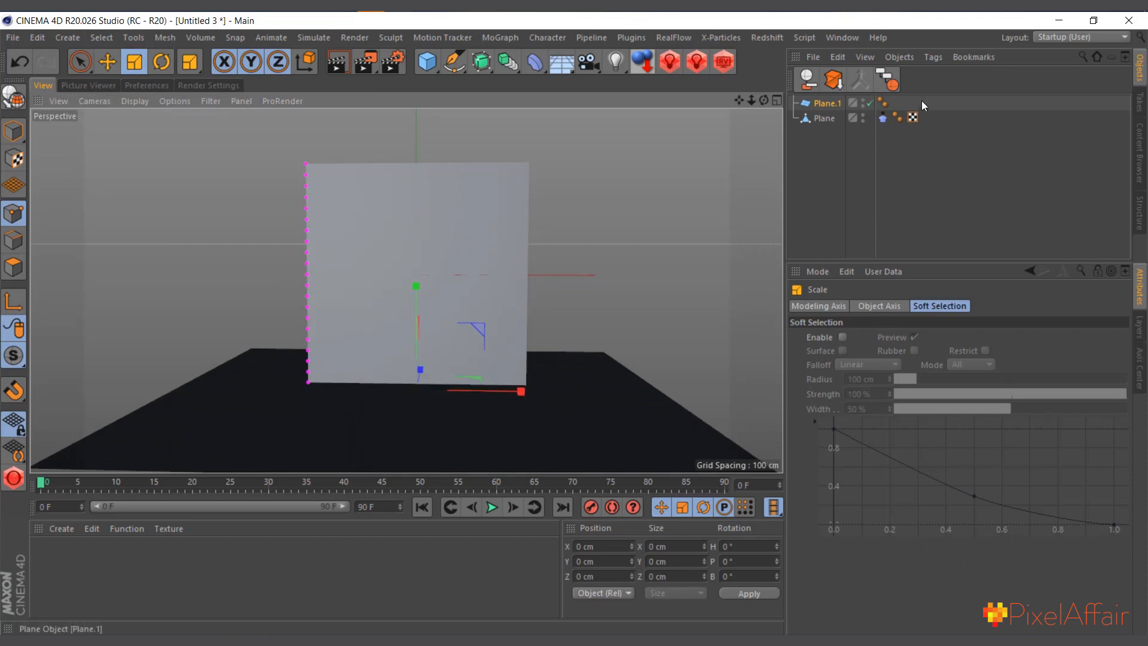
Step: Make the floor plane editable and give it a Cloth Collider simulation tag
{"action": "left_click", "coordinate": [821, 107]}
{"action": "key", "text": "c"}
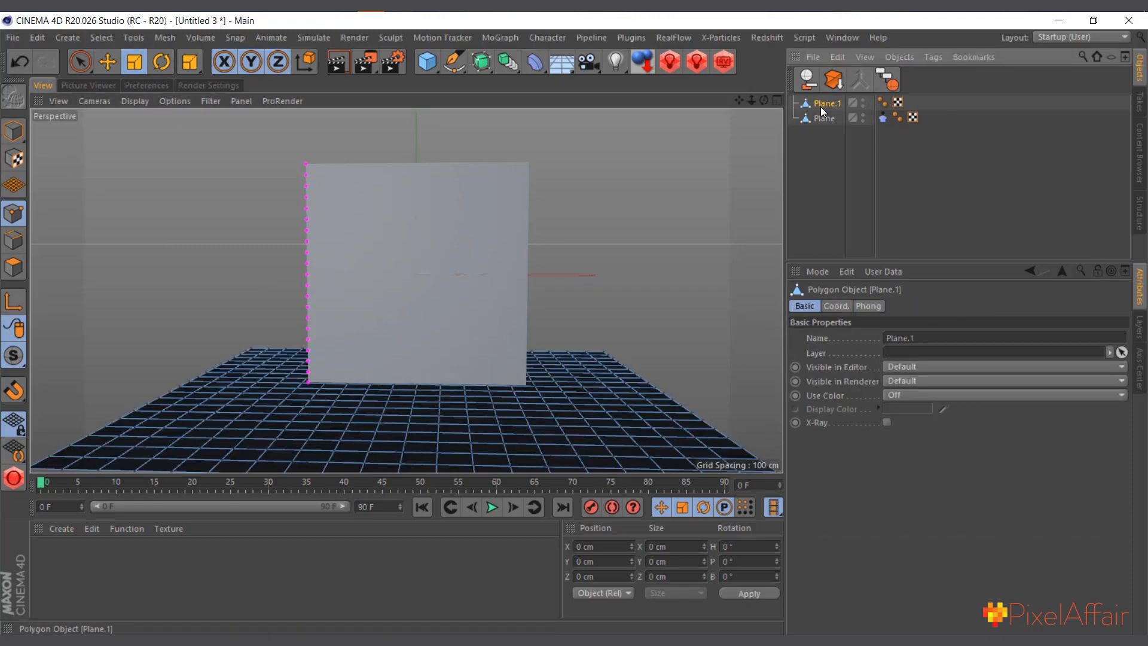
{"action": "right_click", "coordinate": [821, 107]}
{"action": "mouse_move", "coordinate": [867, 184]}
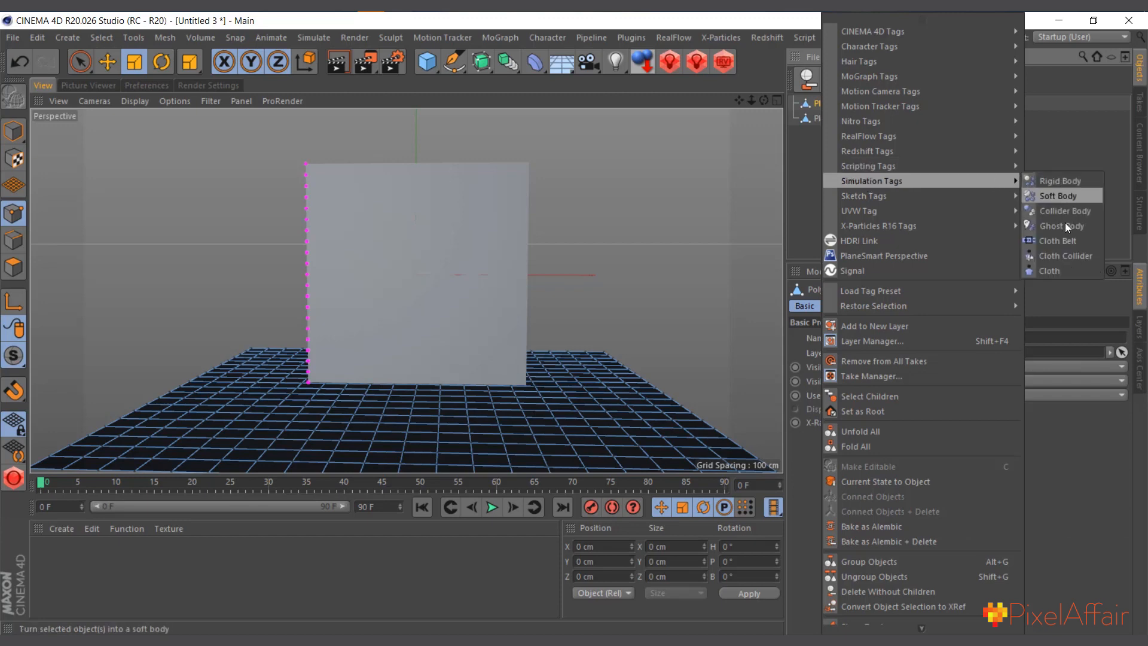
{"action": "left_click", "coordinate": [1057, 256]}
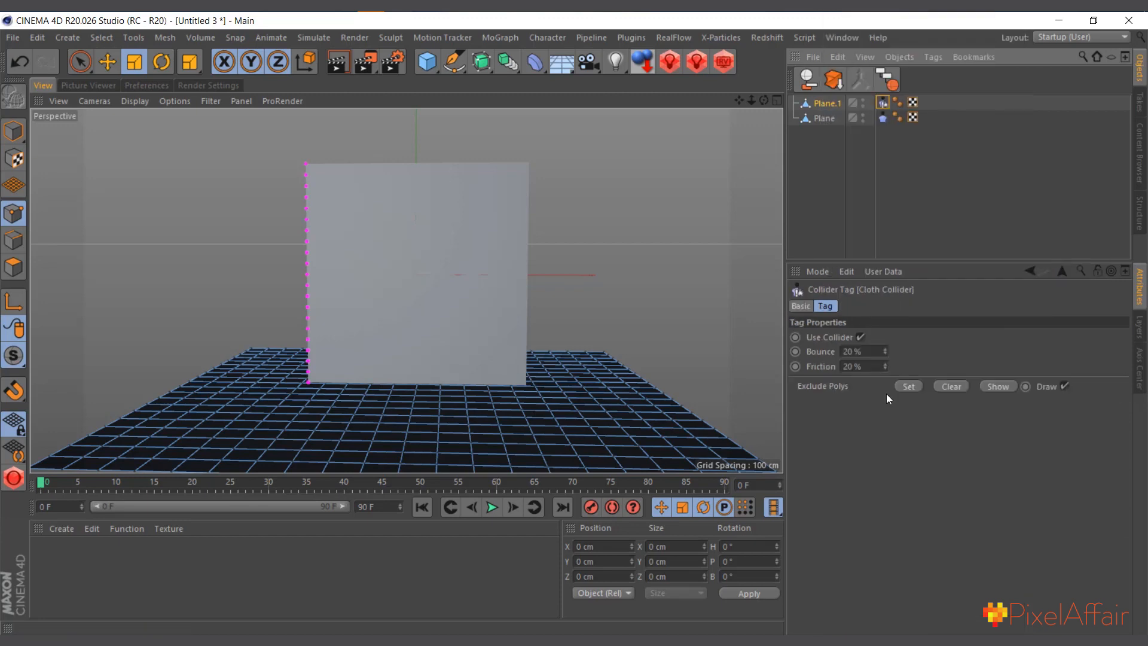
Step: Play the cloth simulation against the floor collider twice, returning to frame 0 after each run
{"action": "left_click", "coordinate": [492, 508]}
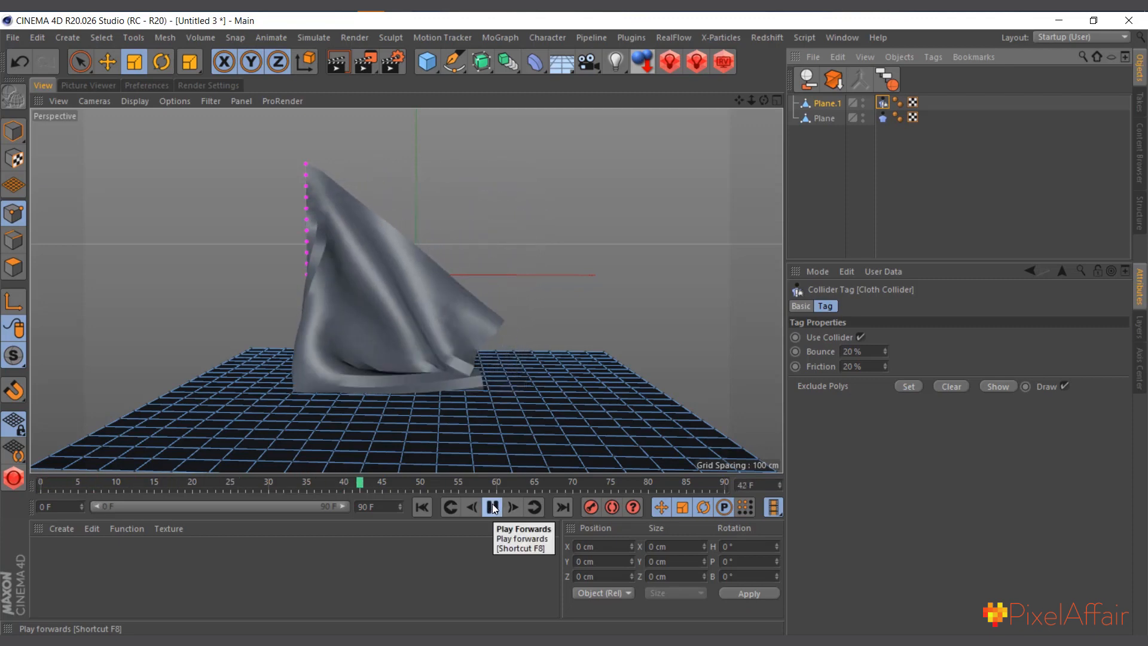
{"action": "left_click", "coordinate": [492, 507]}
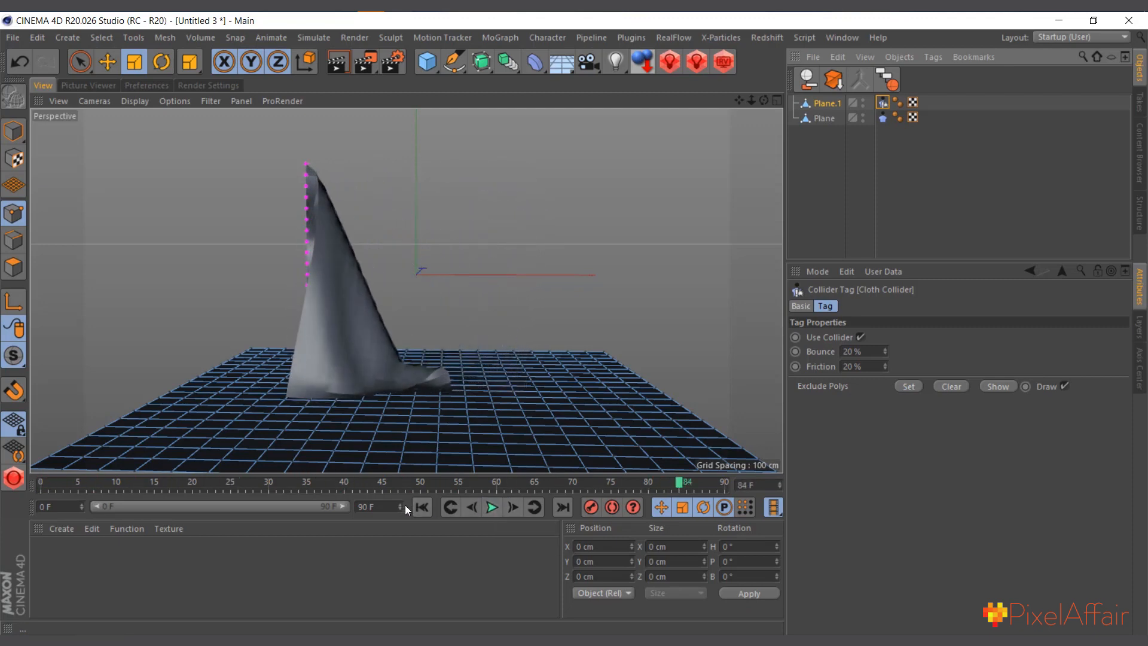
{"action": "left_click", "coordinate": [422, 507]}
{"action": "left_click", "coordinate": [491, 508]}
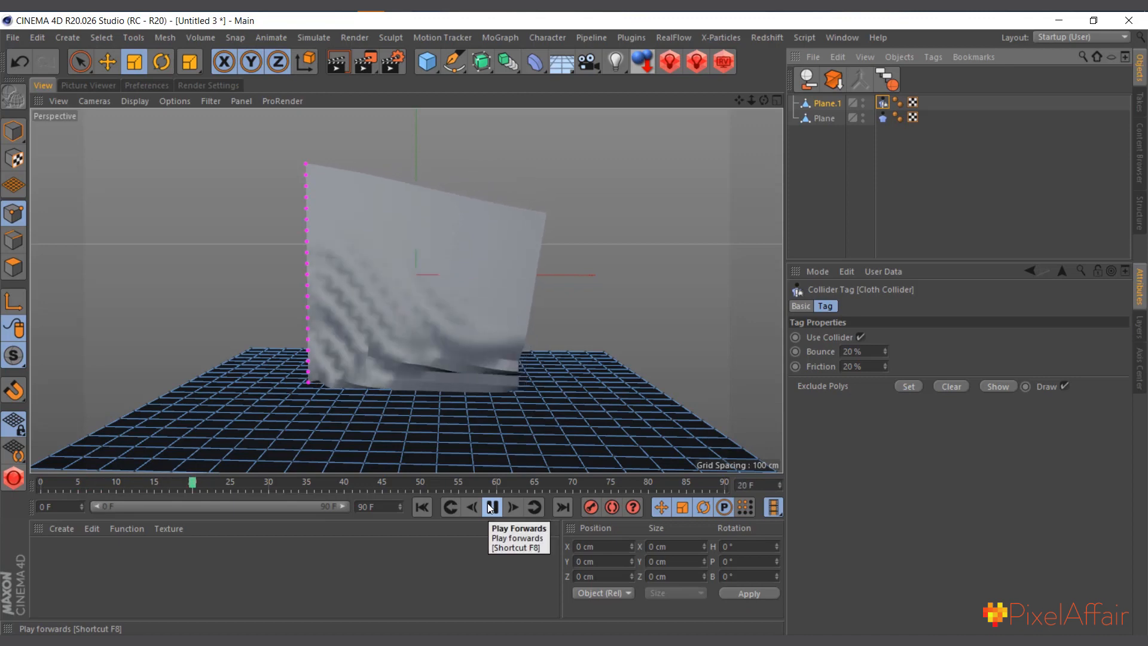
{"action": "left_click", "coordinate": [491, 508]}
{"action": "left_click", "coordinate": [422, 507]}
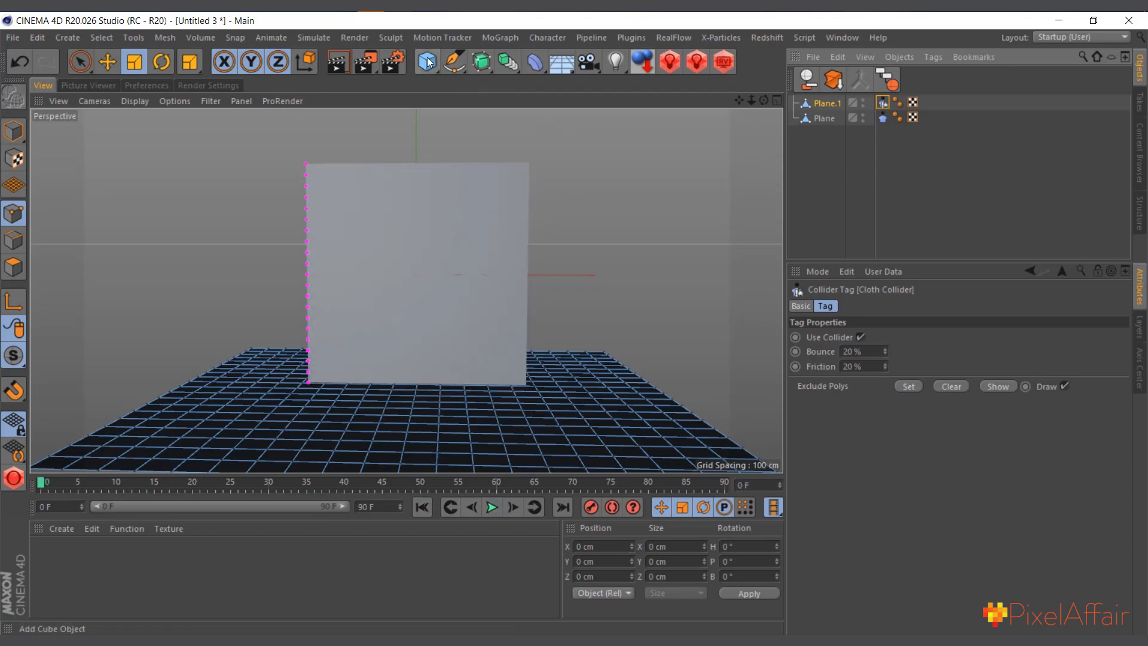
Step: Add a sphere and move it along Z to about -164 cm, in front of the cloth
{"action": "left_click_drag", "start_coordinate": [427, 61], "coordinate": [668, 138]}
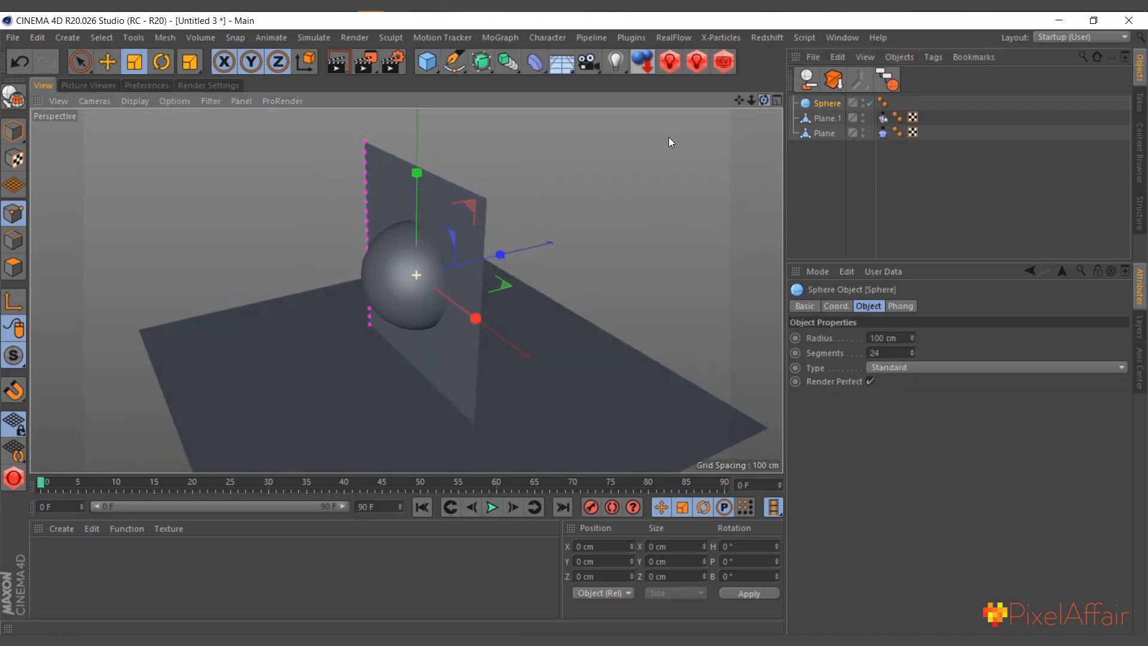
{"action": "left_click", "coordinate": [110, 64]}
{"action": "left_click_drag", "start_coordinate": [478, 265], "coordinate": [401, 283]}
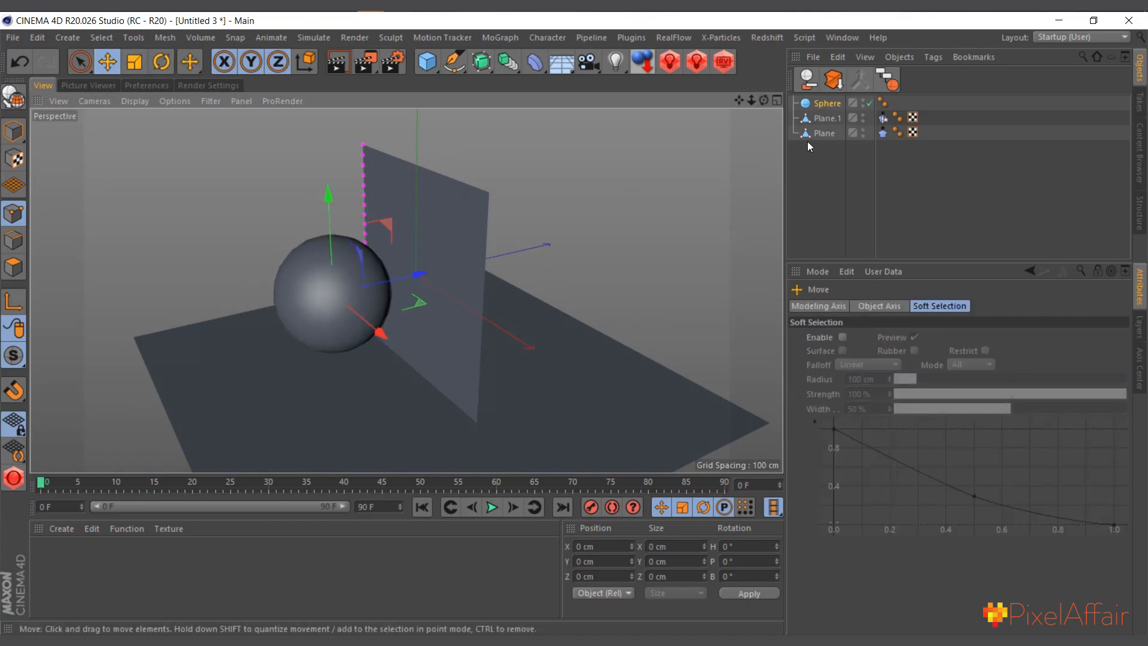
Step: Make the sphere editable and give it a Cloth Collider simulation tag
{"action": "left_click", "coordinate": [823, 102]}
{"action": "key", "text": "c"}
{"action": "right_click", "coordinate": [823, 103]}
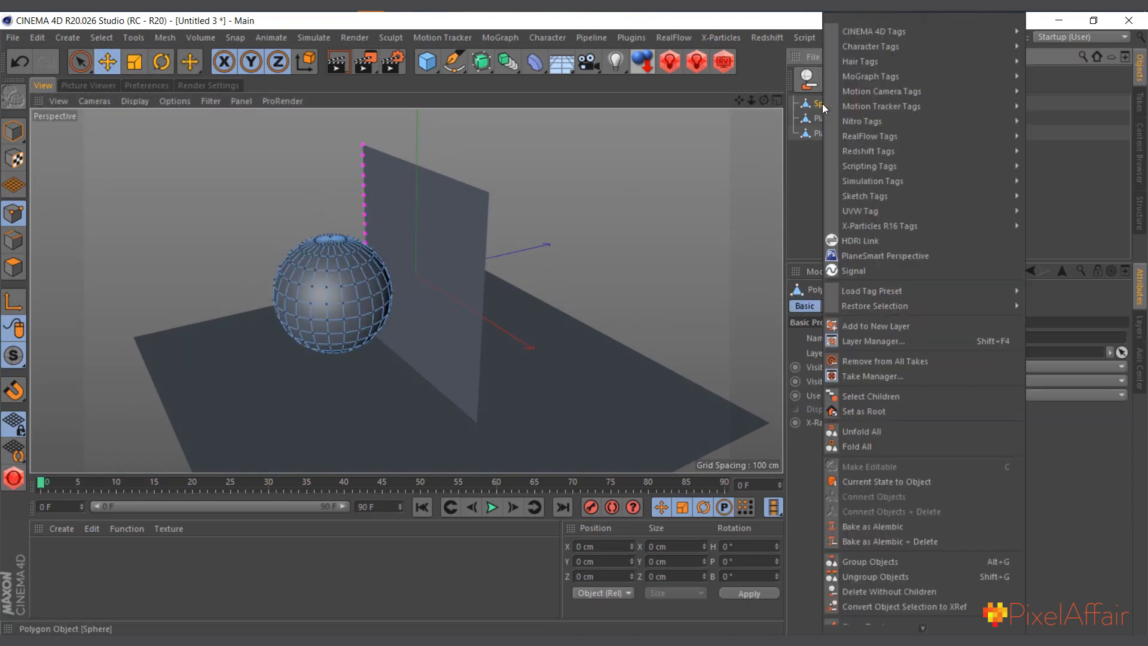
{"action": "mouse_move", "coordinate": [909, 181]}
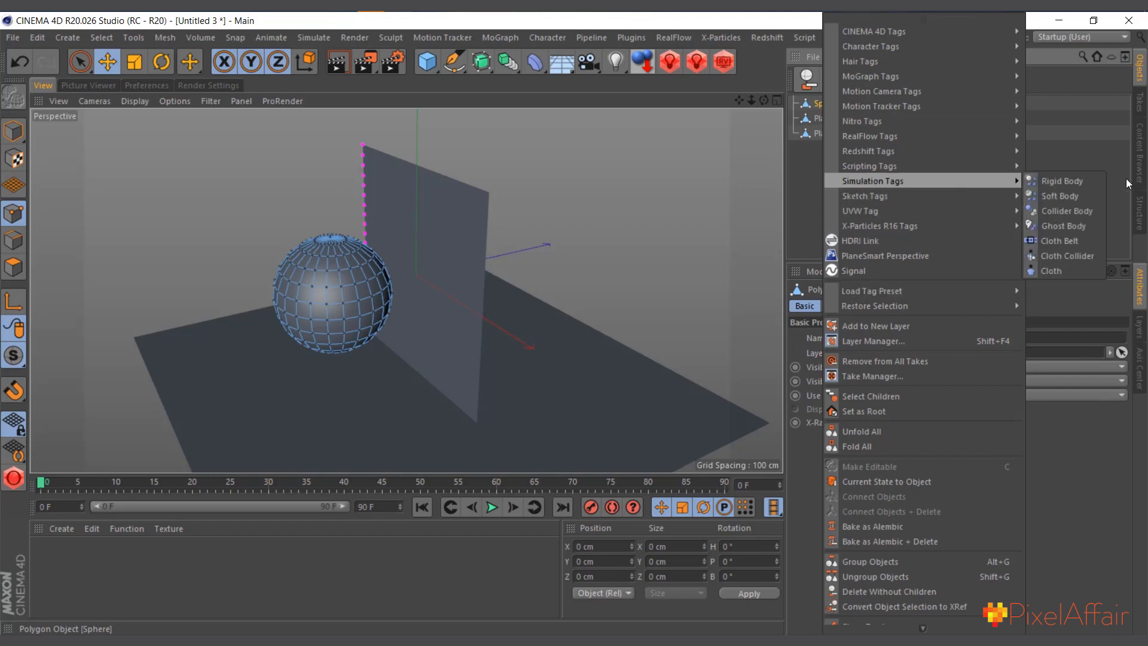
{"action": "left_click", "coordinate": [1064, 256]}
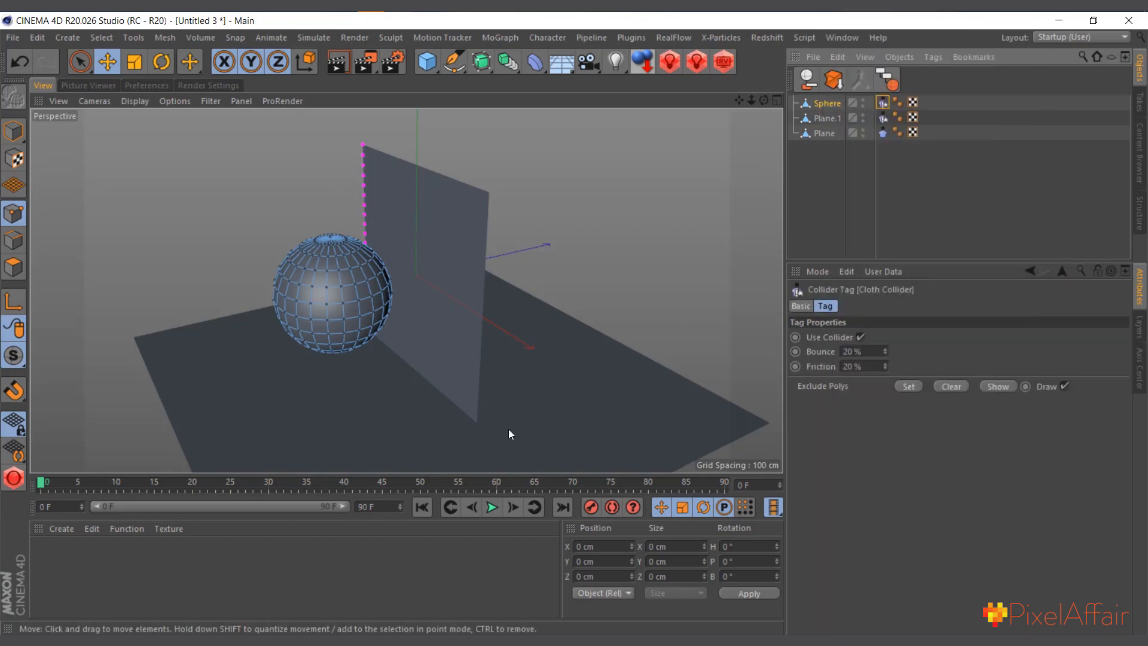
Step: Play the simulation while moving the sphere in Model mode against the cloth, leave it at about Z -300 cm, and return to frame 0
{"action": "left_click", "coordinate": [485, 508]}
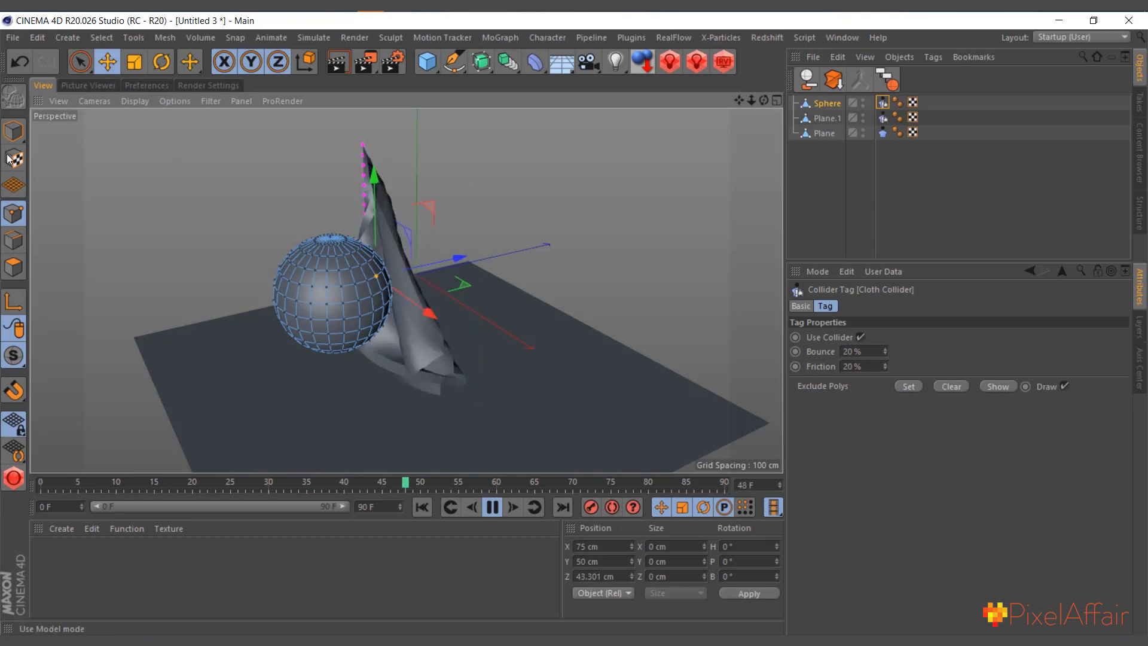
{"action": "left_click", "coordinate": [12, 134]}
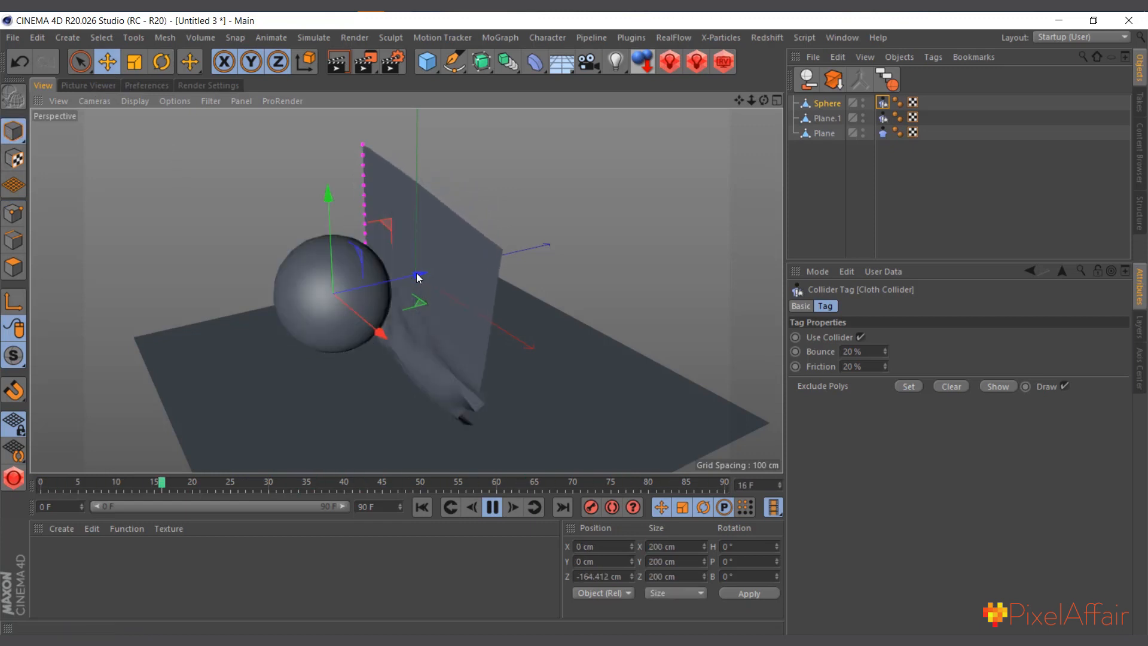
{"action": "left_click_drag", "start_coordinate": [418, 277], "coordinate": [358, 357]}
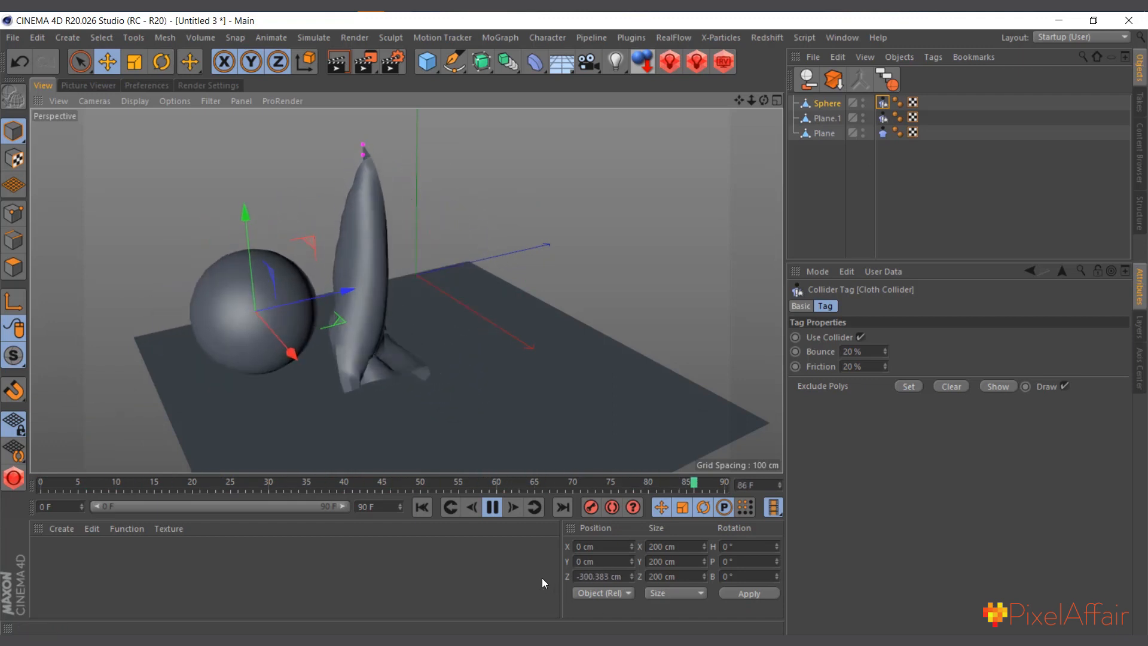
{"action": "left_click", "coordinate": [492, 507]}
{"action": "left_click", "coordinate": [421, 507]}
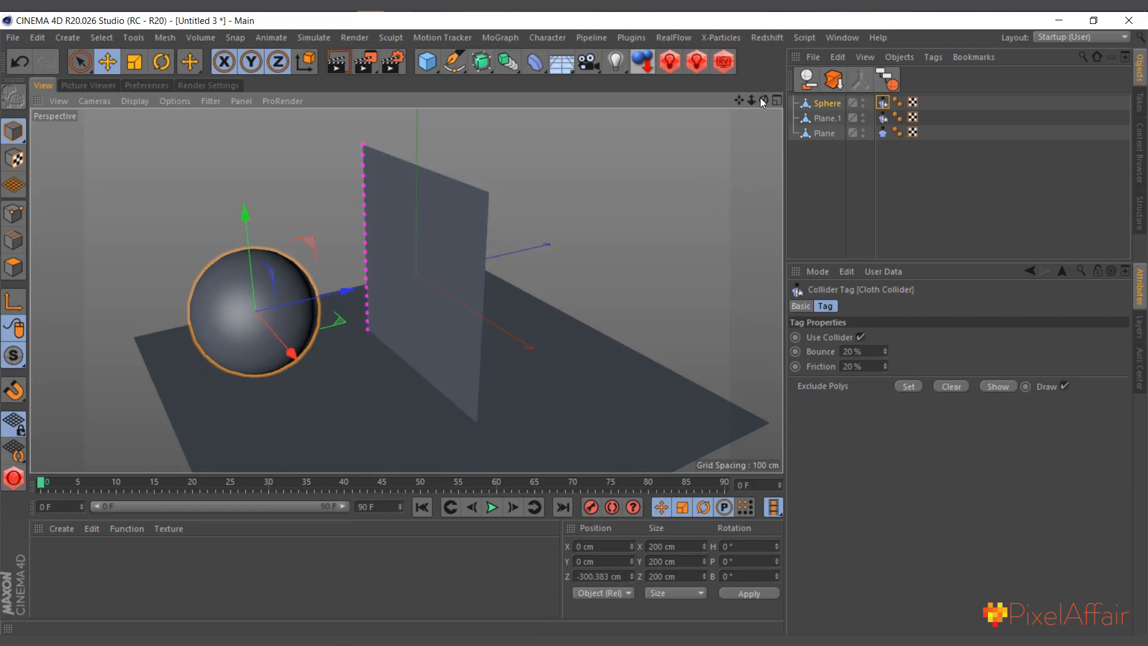
Step: Delete the sphere and the floor plane, leaving only the cloth plane in the scene
{"action": "left_click_drag", "start_coordinate": [764, 100], "coordinate": [733, 139]}
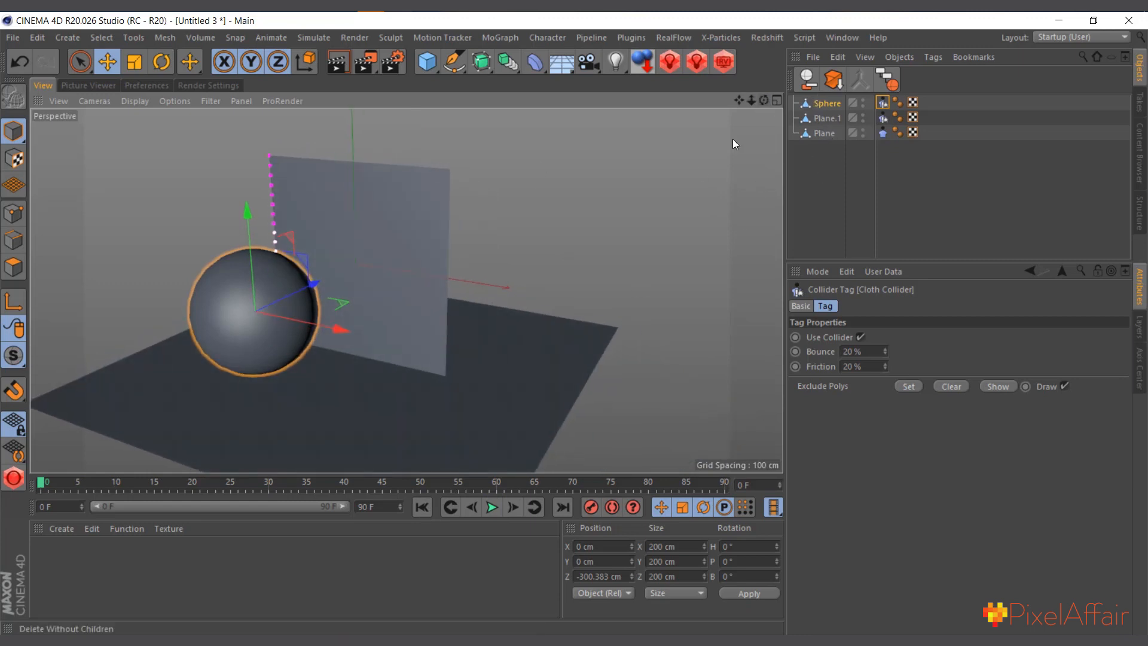
{"action": "left_click", "coordinate": [833, 102]}
{"action": "key", "text": "Delete"}
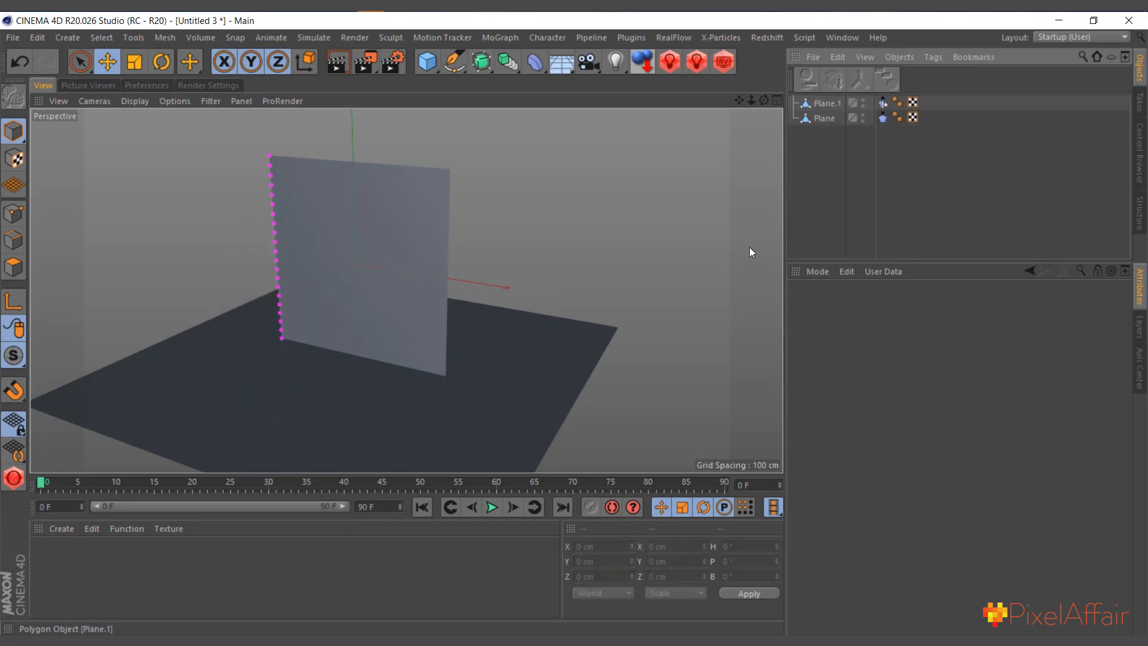
{"action": "left_click", "coordinate": [549, 426]}
{"action": "key", "text": "Delete"}
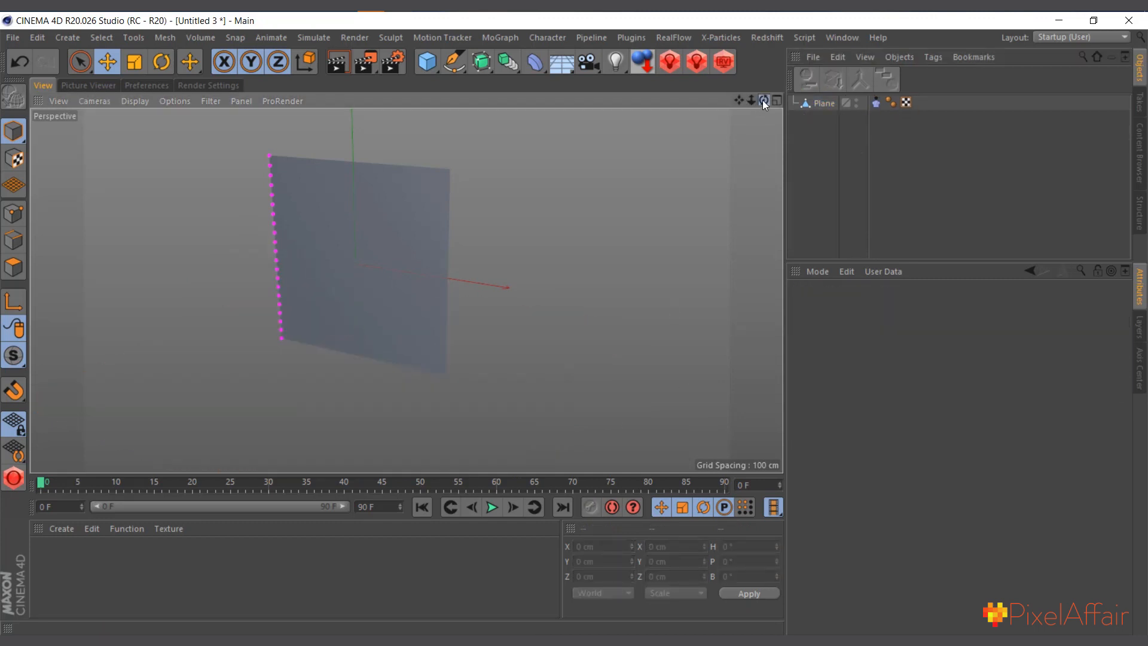
Step: Add an editable cylinder pole at X about -204 cm along the cloth's pinned edge, about 8.9 cm in radius and 558 cm high
{"action": "left_click_drag", "start_coordinate": [764, 100], "coordinate": [699, 95]}
{"action": "left_click", "coordinate": [427, 61]}
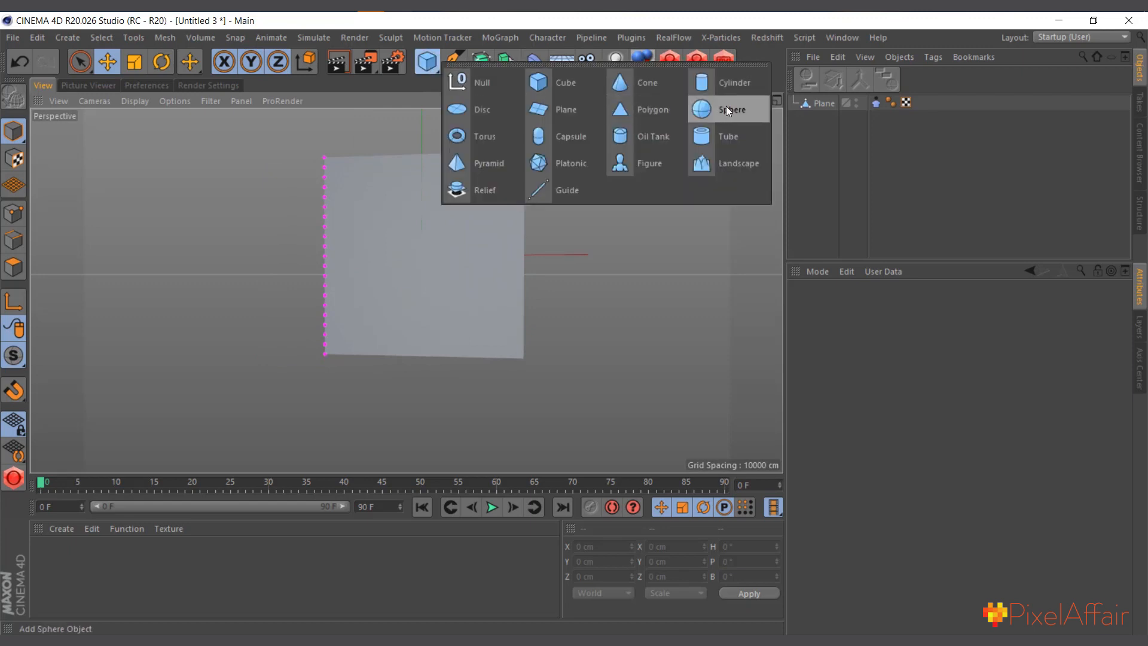
{"action": "left_click", "coordinate": [724, 83]}
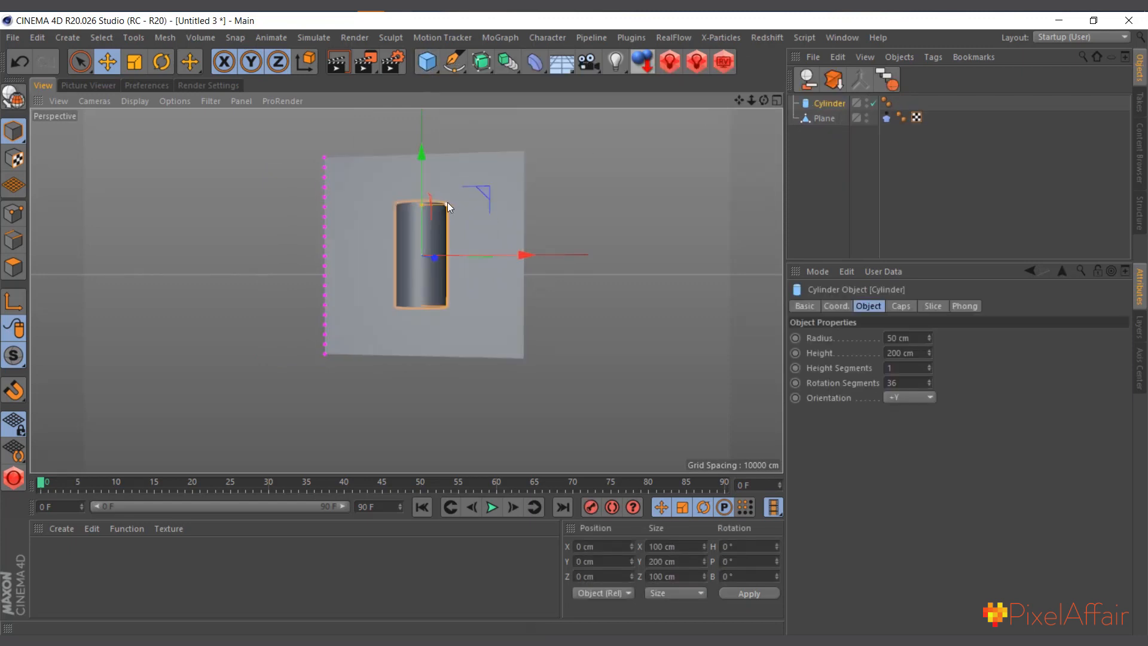
{"action": "left_click_drag", "start_coordinate": [448, 202], "coordinate": [426, 206]}
{"action": "left_click_drag", "start_coordinate": [522, 253], "coordinate": [421, 268]}
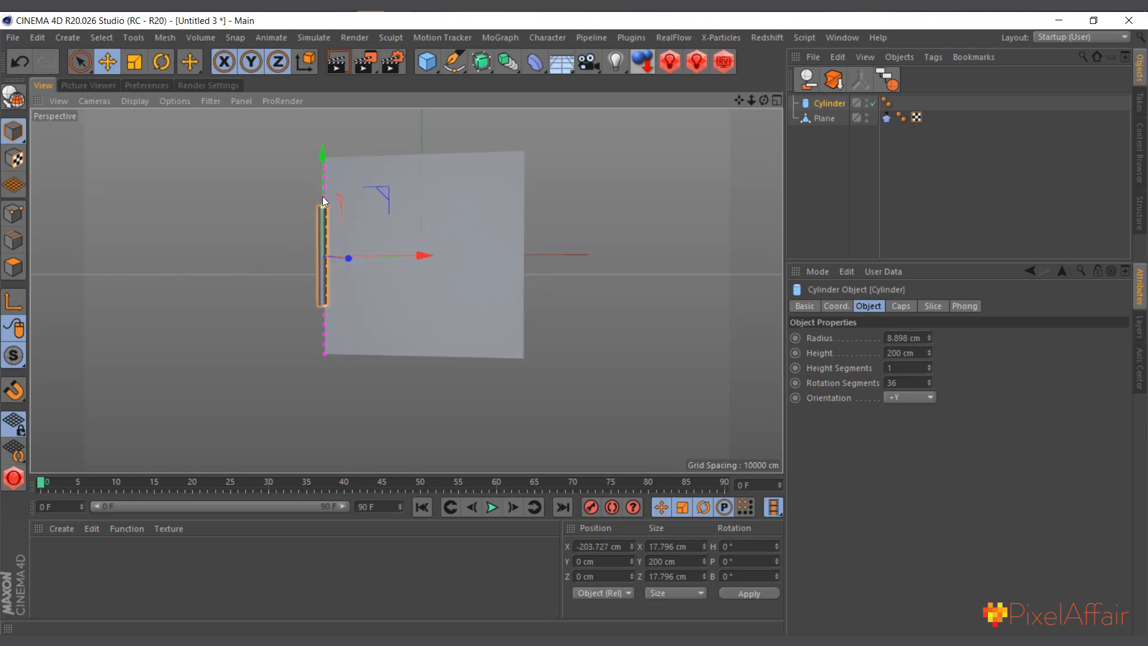
{"action": "left_click_drag", "start_coordinate": [323, 202], "coordinate": [323, 117]}
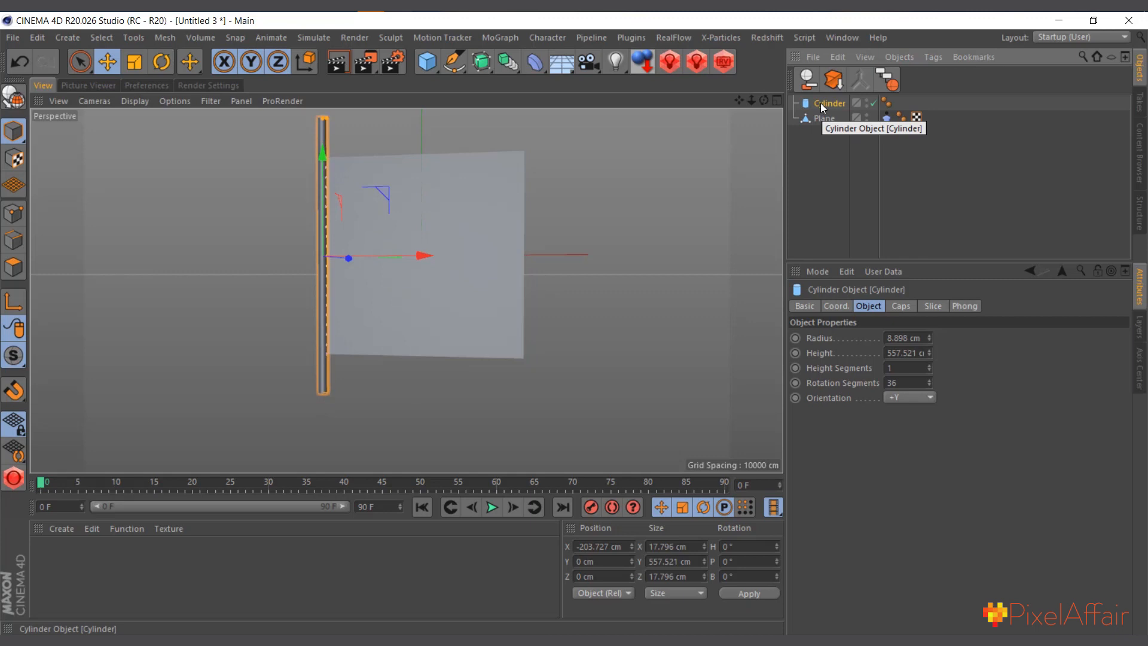
{"action": "key", "text": "c"}
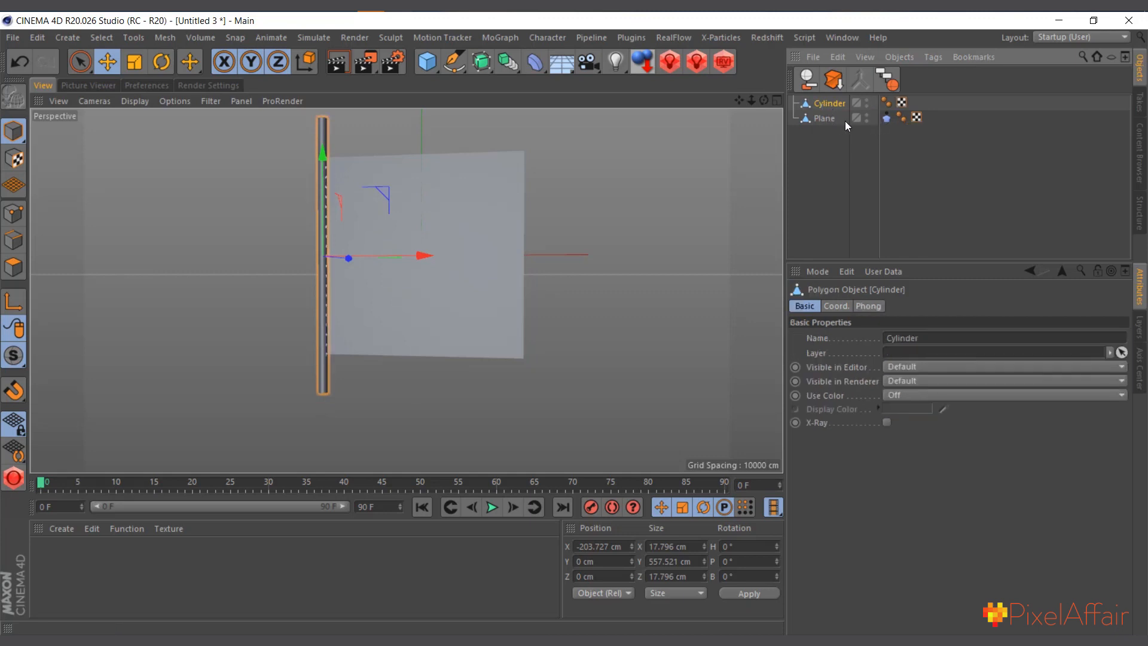
Step: Clear the fix points from the plane's Cloth tag
{"action": "left_click", "coordinate": [844, 121]}
{"action": "left_click", "coordinate": [886, 119]}
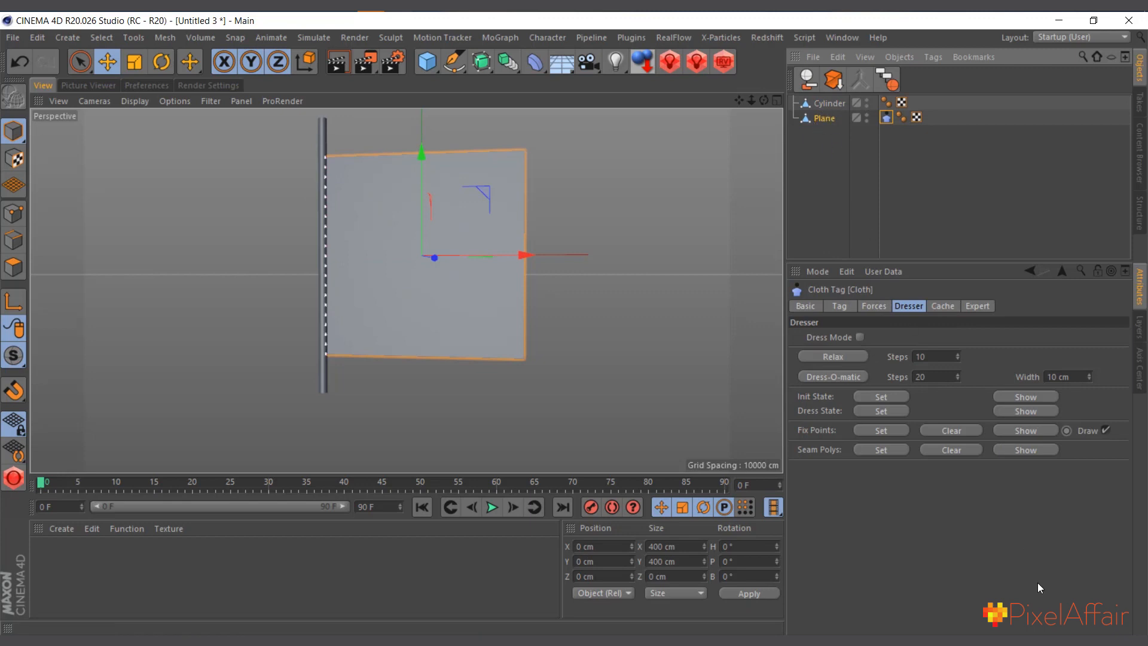
{"action": "left_click", "coordinate": [945, 430]}
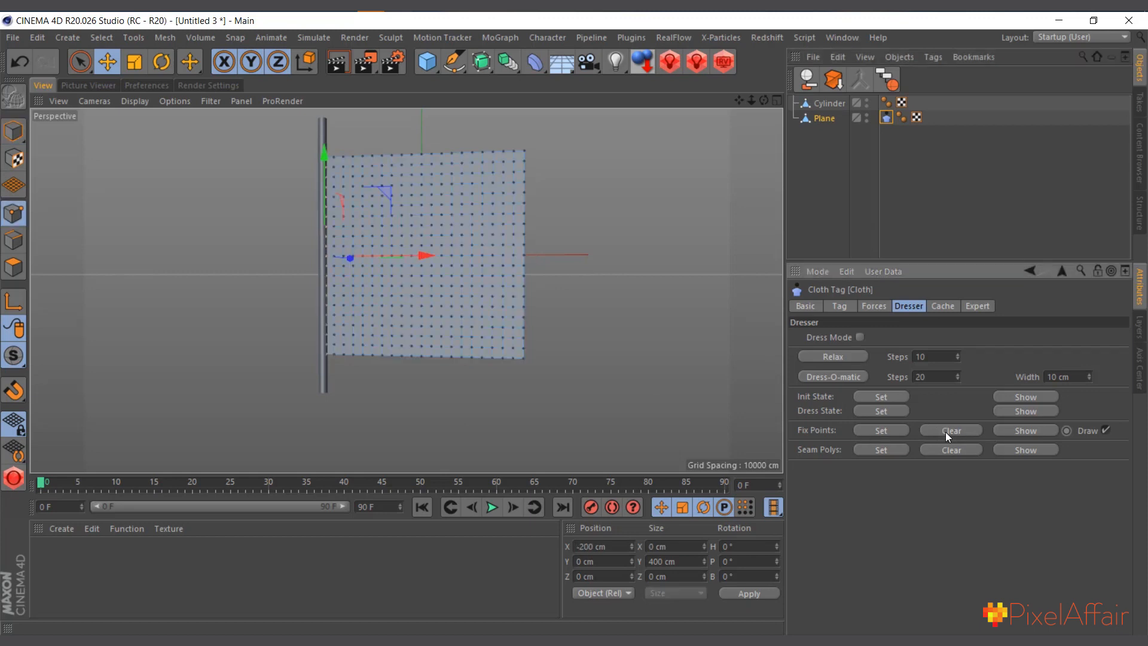
Step: Play the simulation with the cloth's fix points cleared and return to frame 0
{"action": "left_click", "coordinate": [491, 507]}
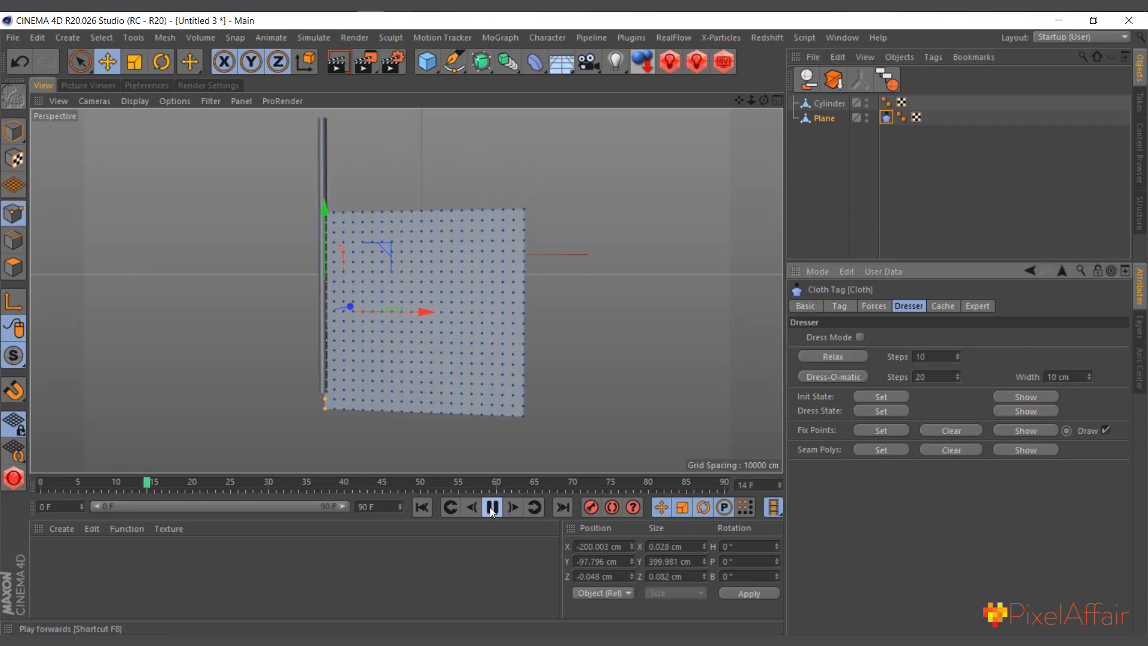
{"action": "left_click", "coordinate": [492, 507]}
{"action": "left_click", "coordinate": [422, 507]}
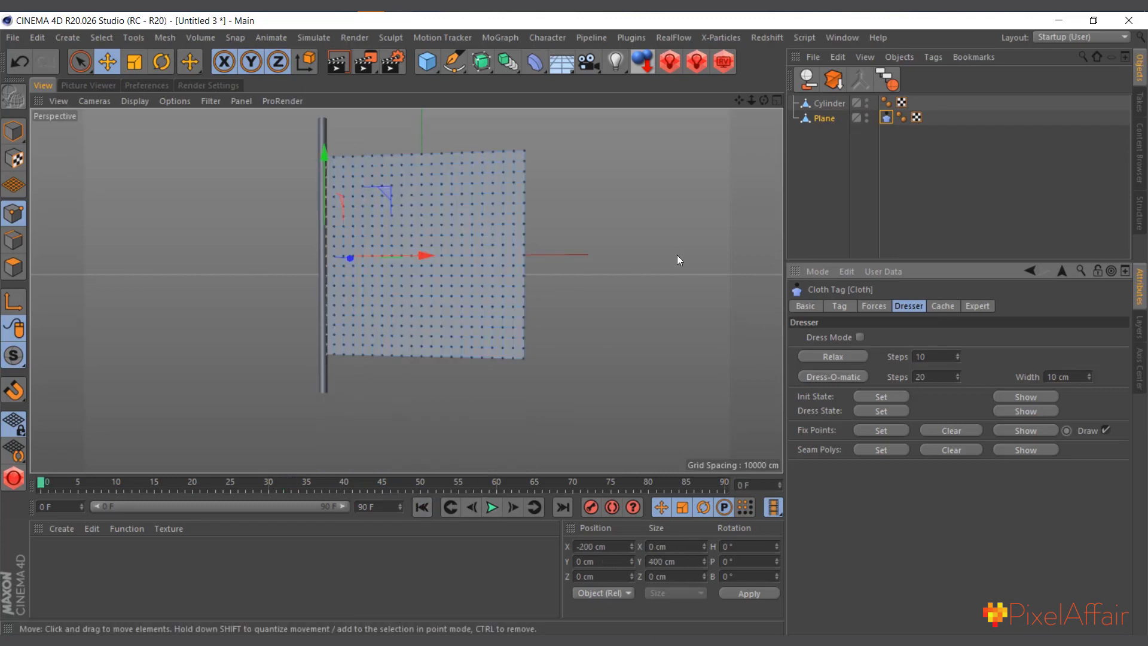
{"action": "left_click", "coordinate": [320, 388]}
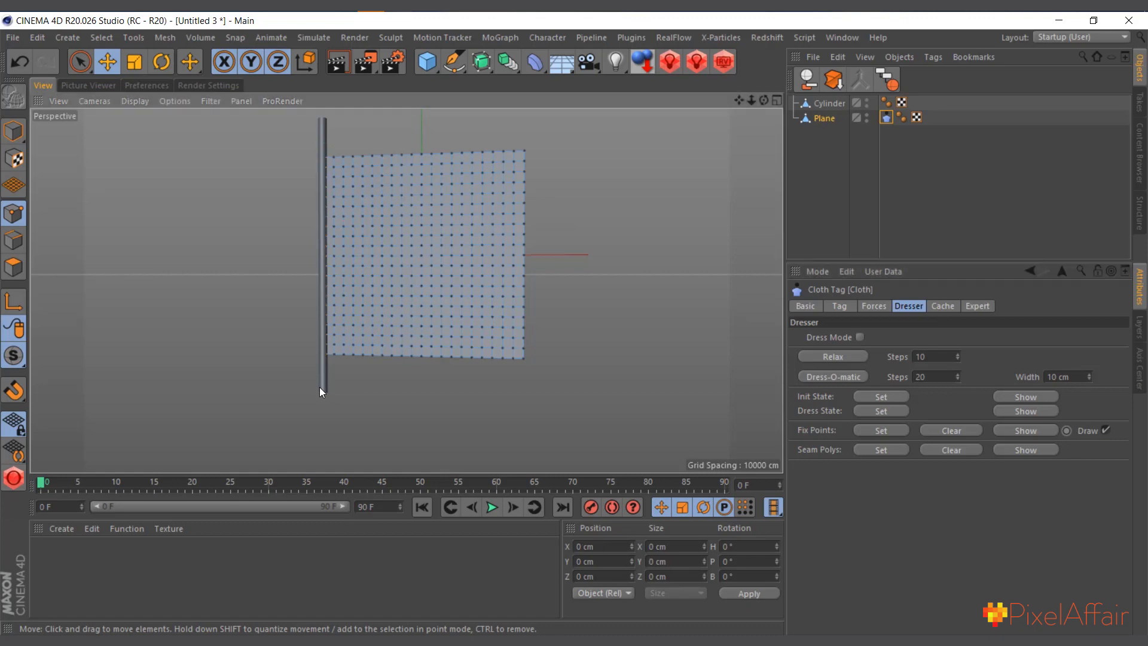
{"action": "left_click", "coordinate": [829, 103]}
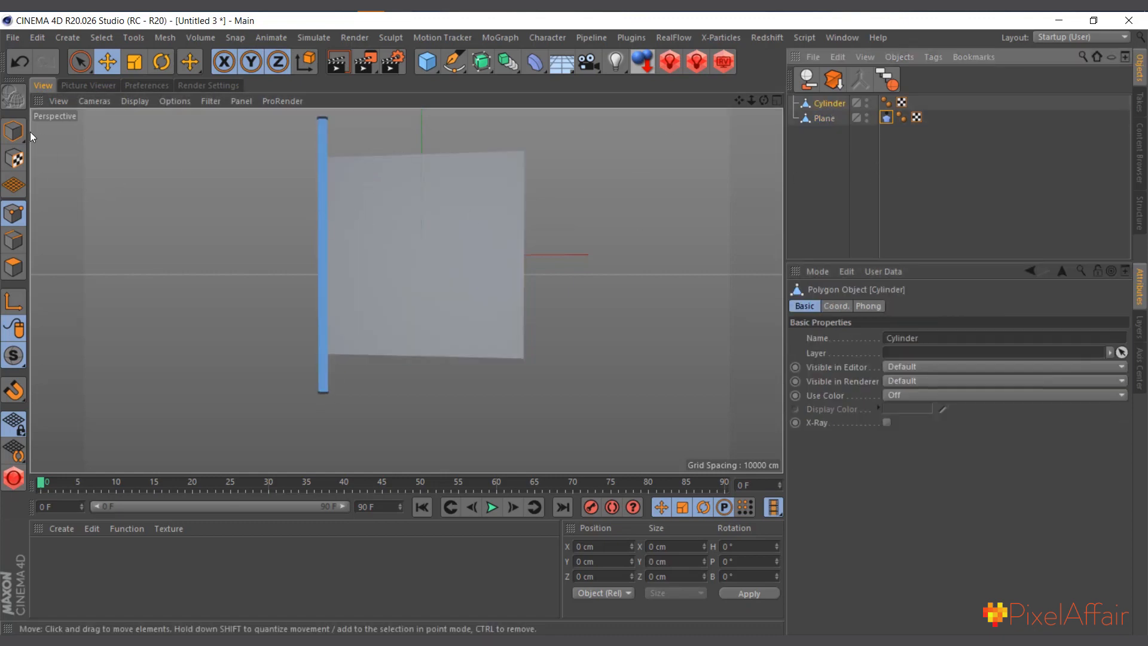
{"action": "left_click", "coordinate": [818, 122]}
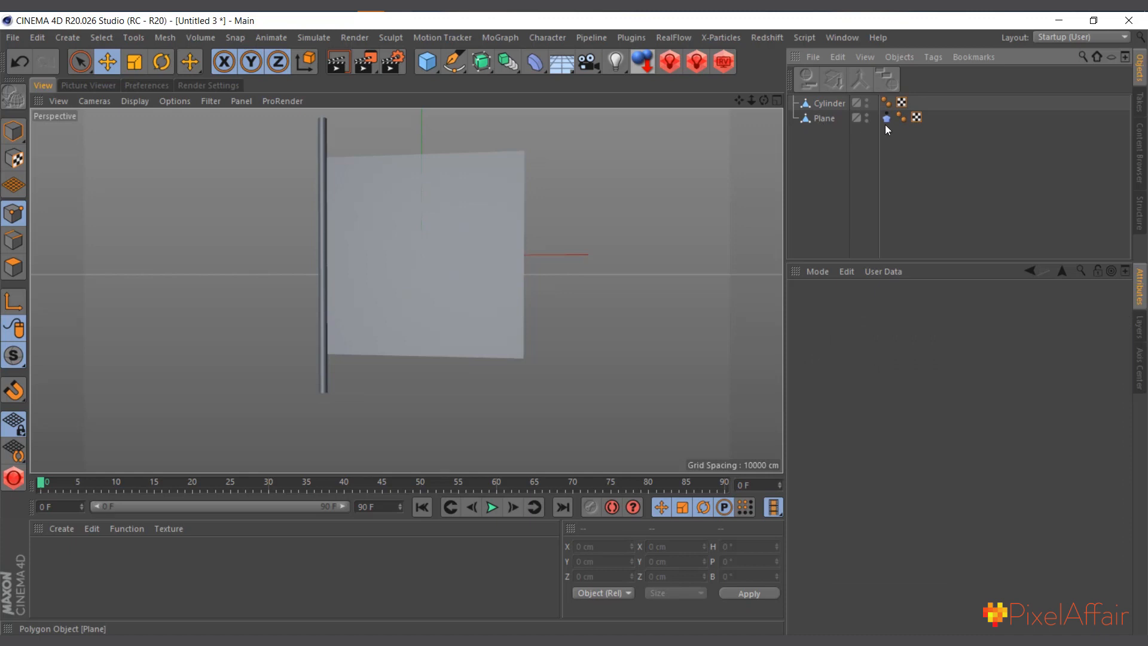
Step: Add a Cloth Belt tag to the plane and assign the cylinder as its Belt on object
{"action": "left_click", "coordinate": [886, 118]}
{"action": "left_click", "coordinate": [822, 104]}
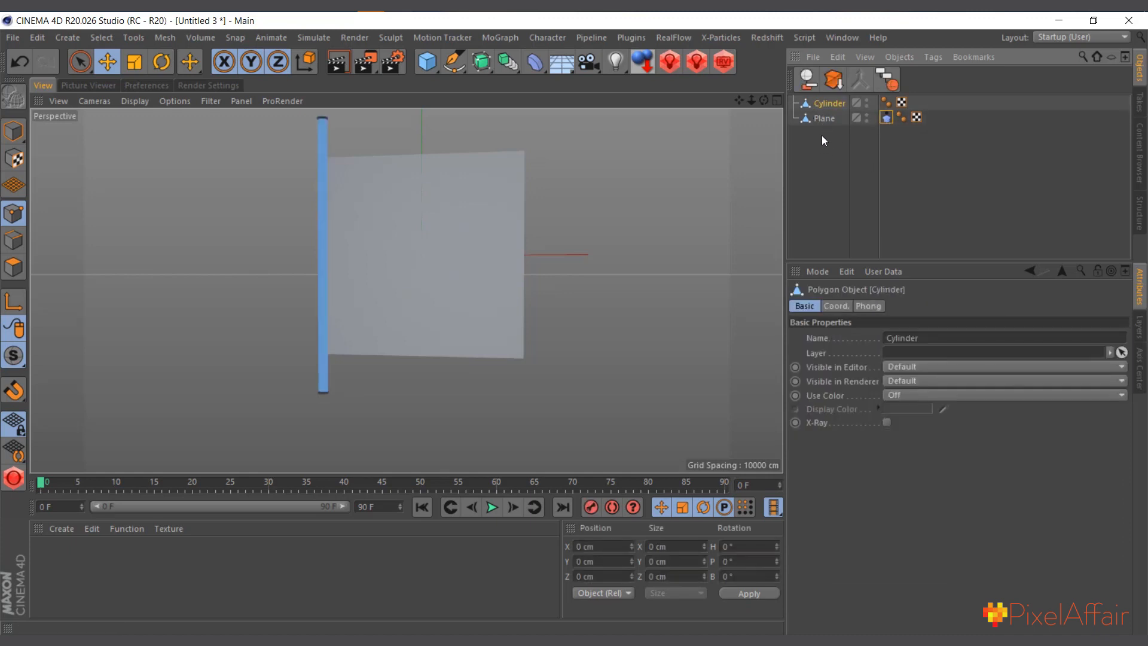
{"action": "right_click", "coordinate": [823, 119]}
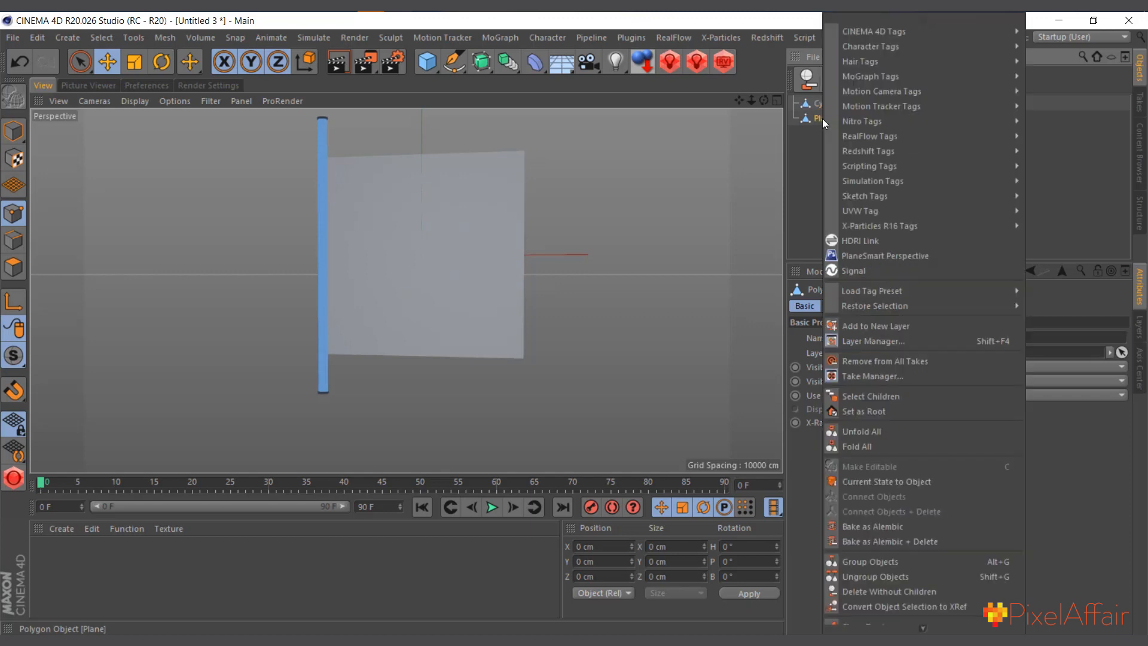
{"action": "mouse_move", "coordinate": [870, 181]}
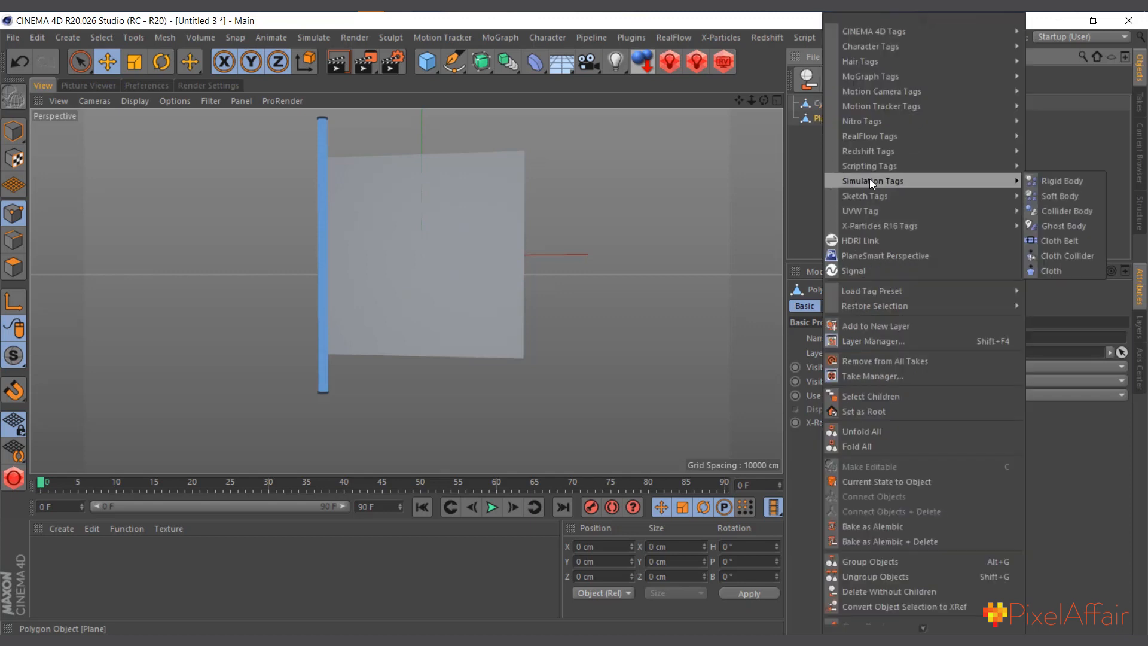
{"action": "left_click", "coordinate": [1076, 243]}
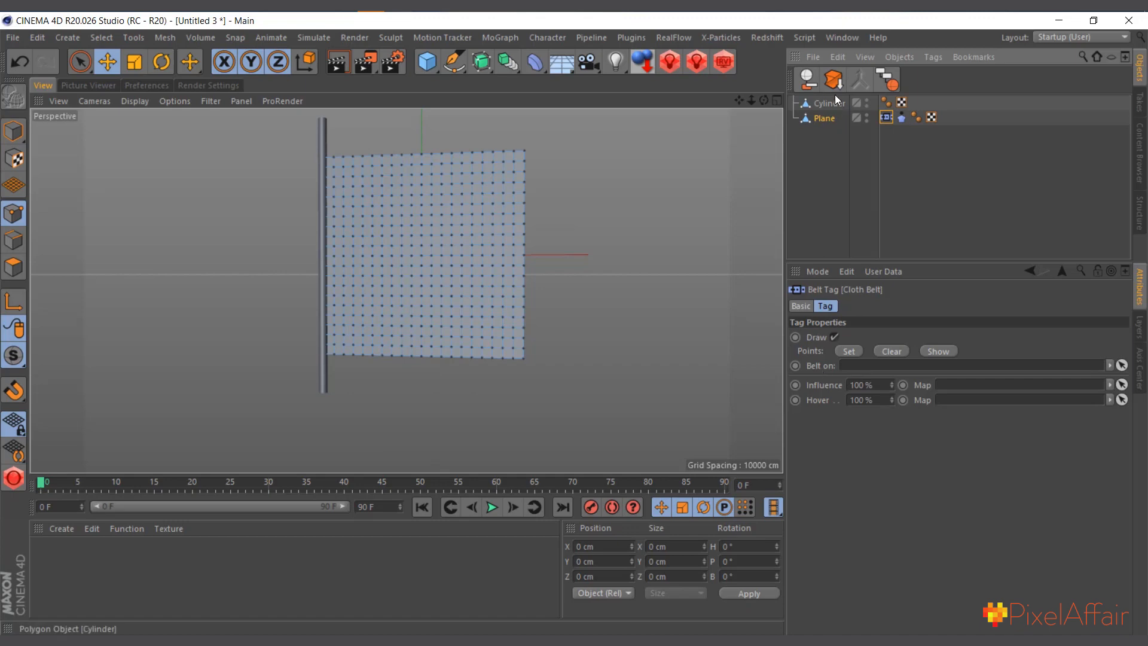
{"action": "left_click_drag", "start_coordinate": [822, 103], "coordinate": [900, 372]}
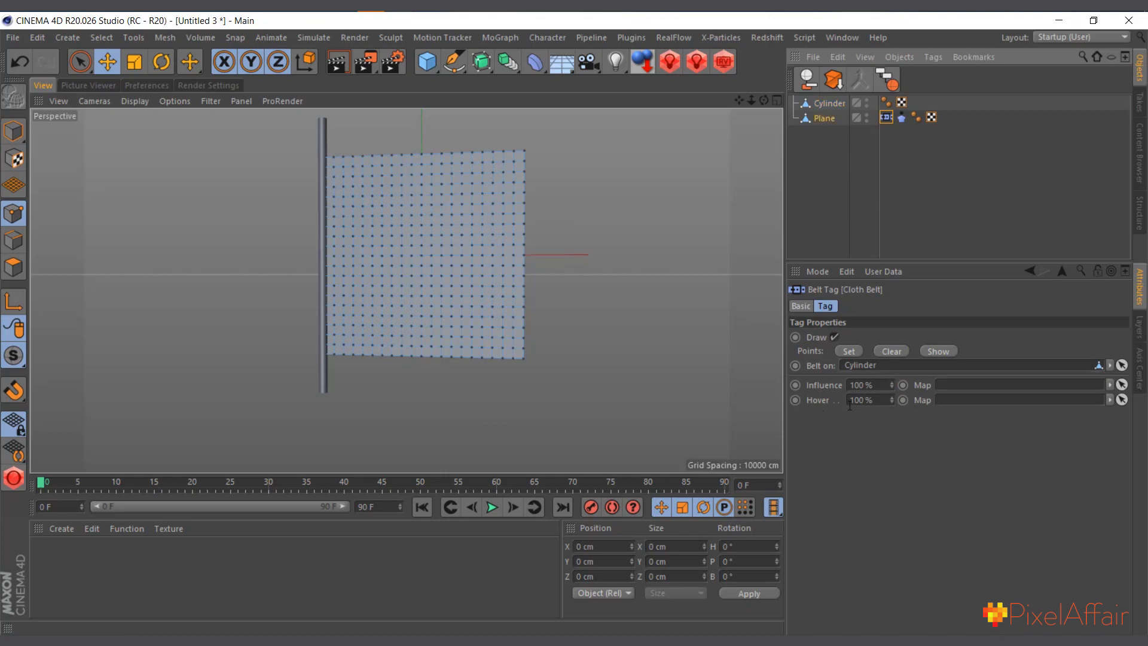
Step: Hide the cylinder and select all points along the plane's pole-side edge with Live Selection
{"action": "left_click", "coordinate": [867, 100]}
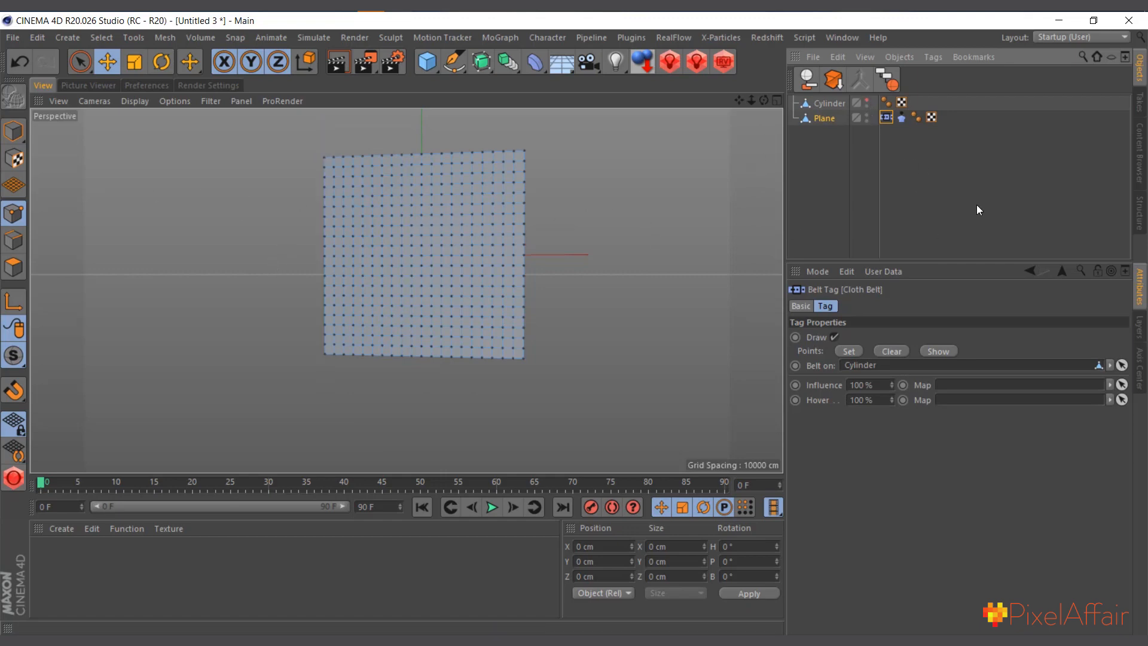
{"action": "left_click", "coordinate": [825, 118]}
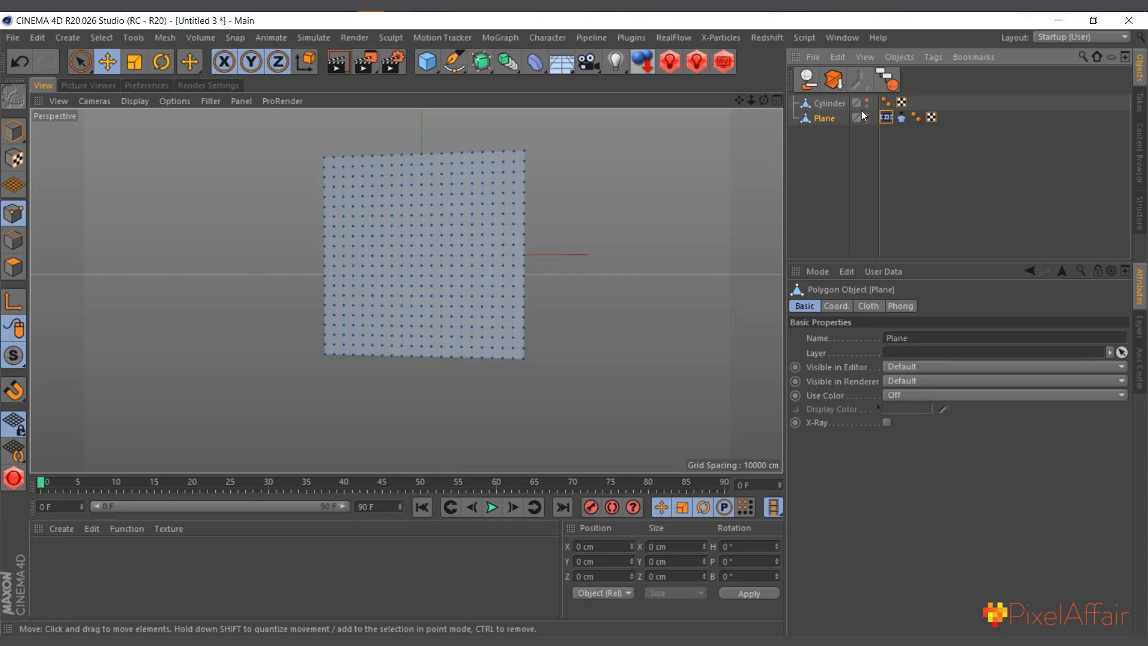
{"action": "left_click_drag", "start_coordinate": [763, 99], "coordinate": [805, 119]}
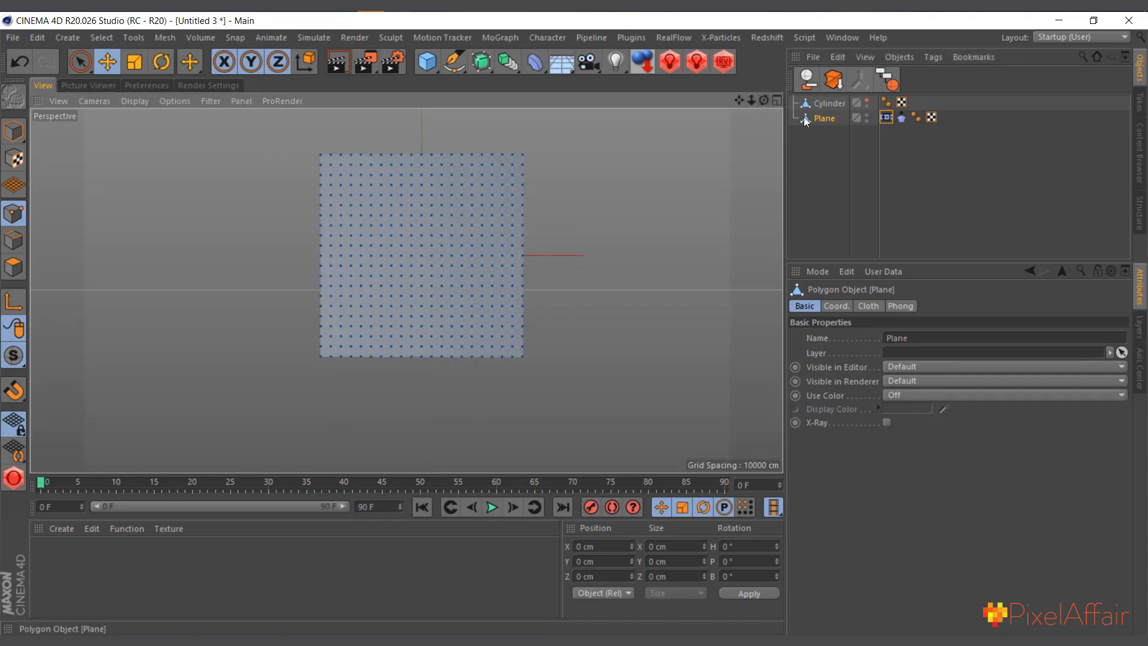
{"action": "left_click", "coordinate": [80, 62]}
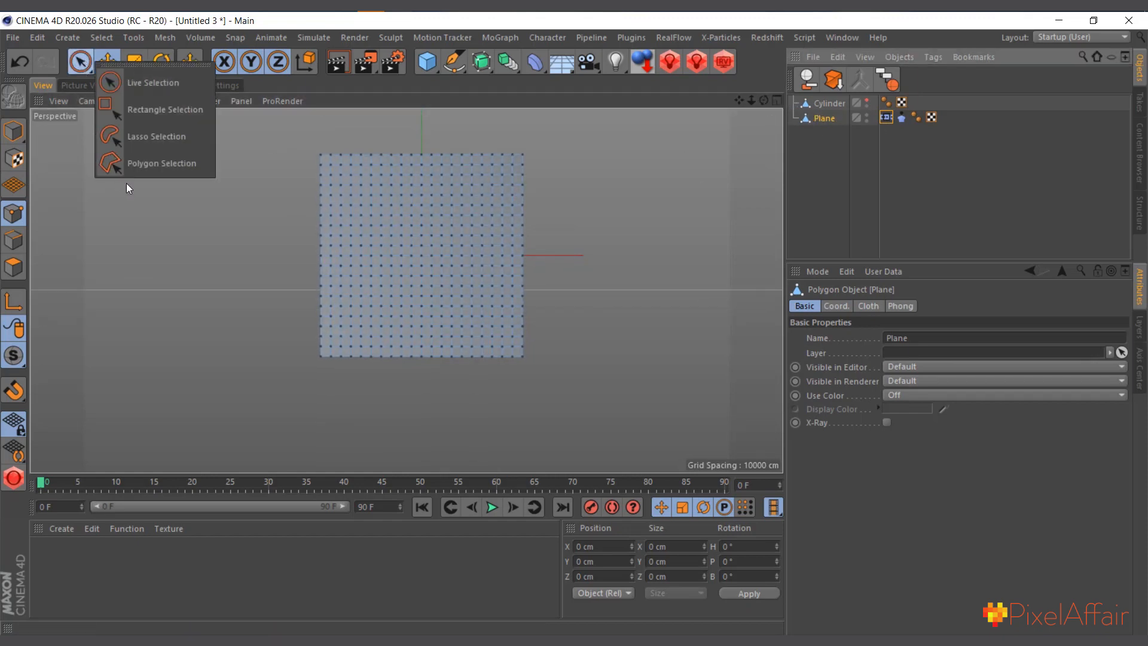
{"action": "left_click", "coordinate": [109, 83]}
{"action": "left_click_drag", "start_coordinate": [317, 153], "coordinate": [319, 169]}
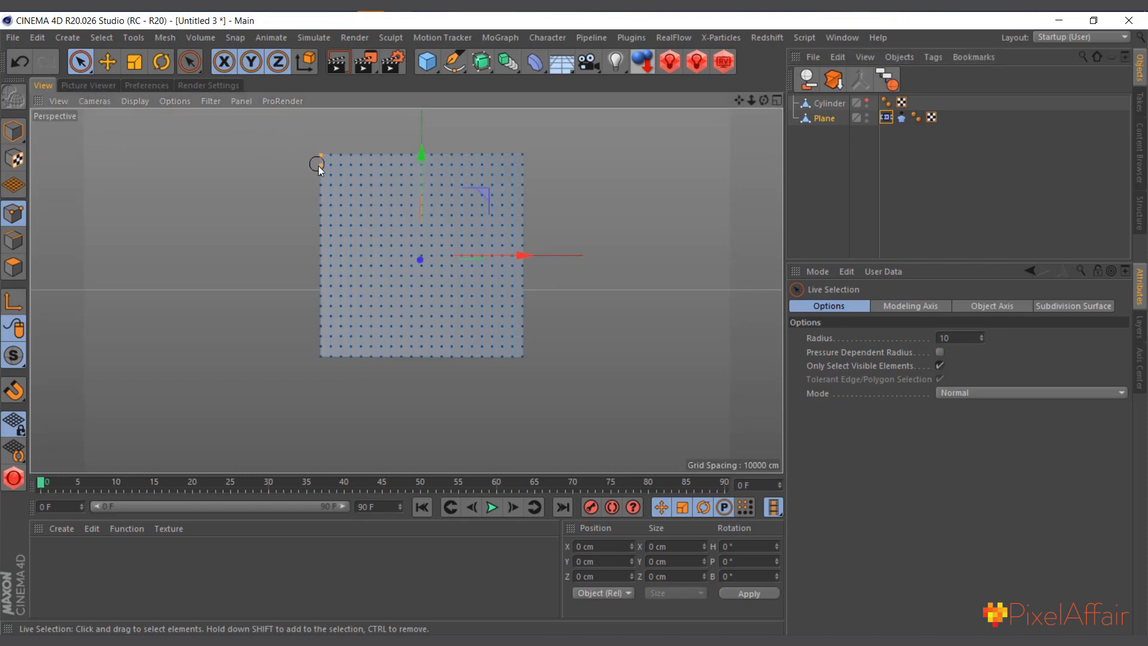
{"action": "left_click_drag", "start_coordinate": [319, 240], "coordinate": [319, 267]}
{"action": "left_click_drag", "start_coordinate": [318, 350], "coordinate": [315, 361]}
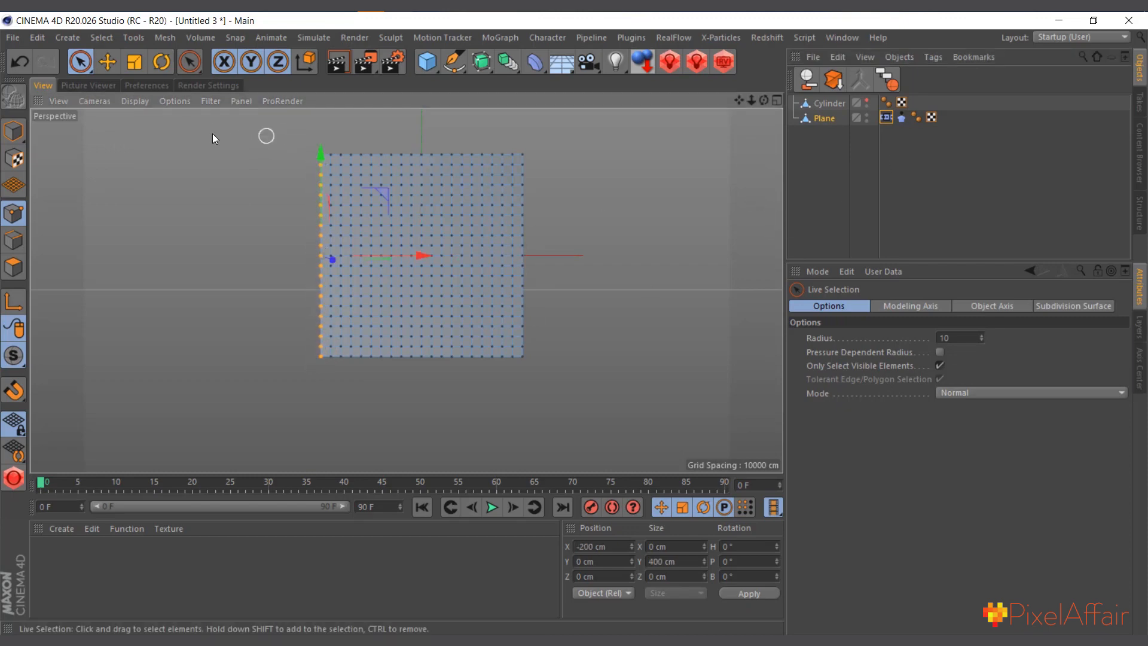
Step: Show the cylinder again and set the plane's selected edge points as the Cloth Belt tag's points
{"action": "left_click", "coordinate": [866, 102]}
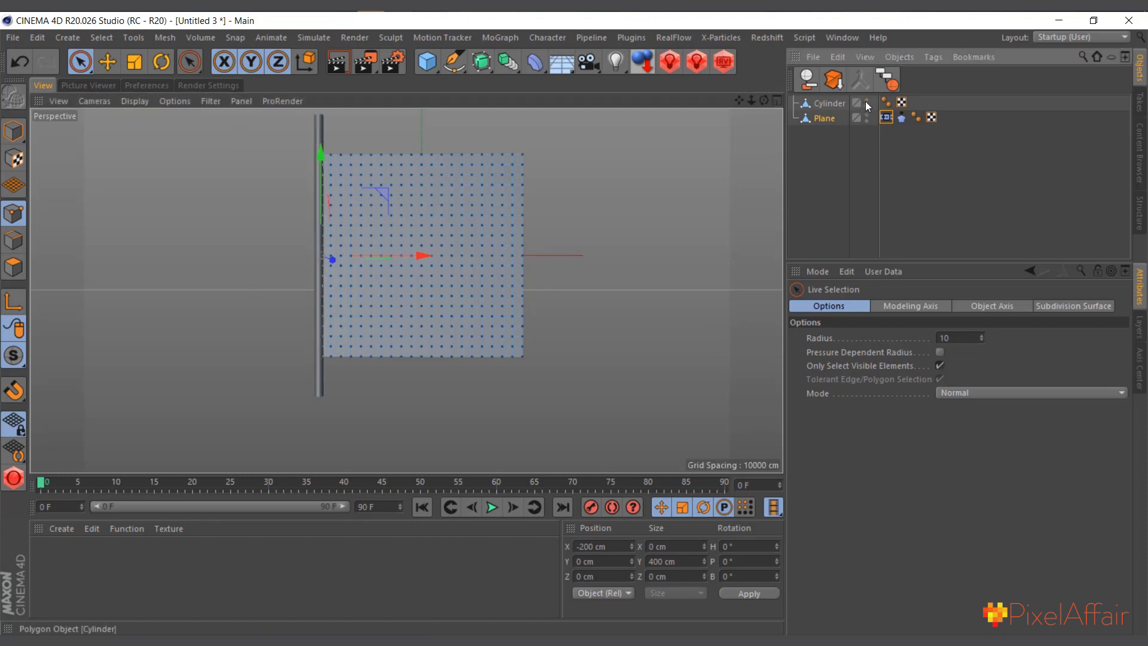
{"action": "left_click", "coordinate": [831, 105]}
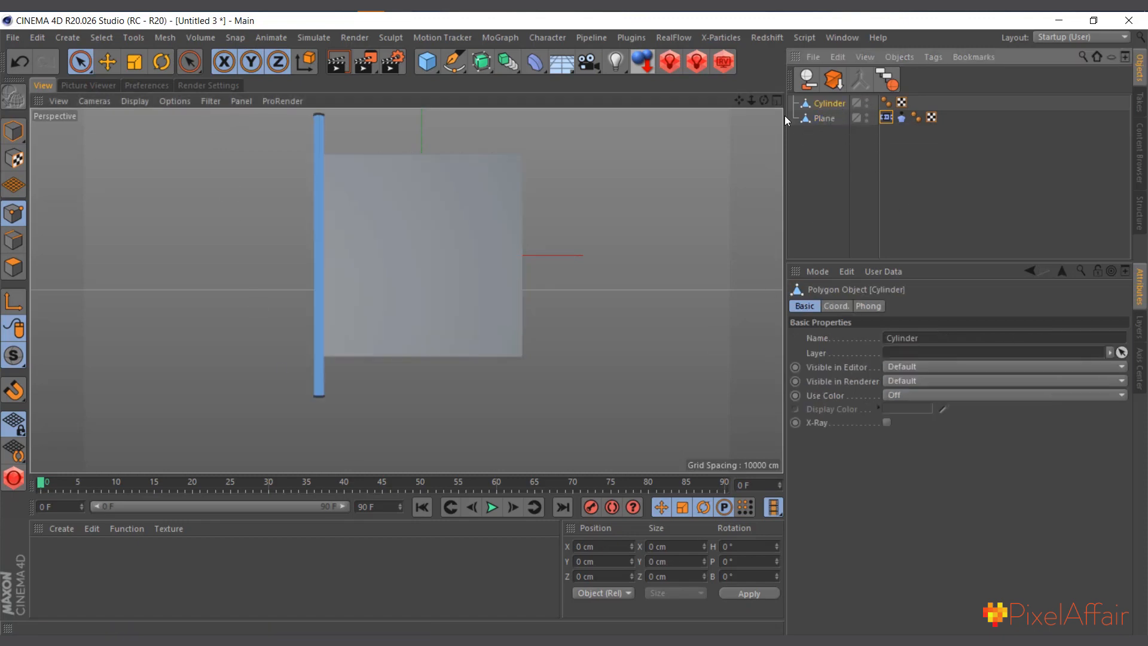
{"action": "left_click", "coordinate": [822, 118]}
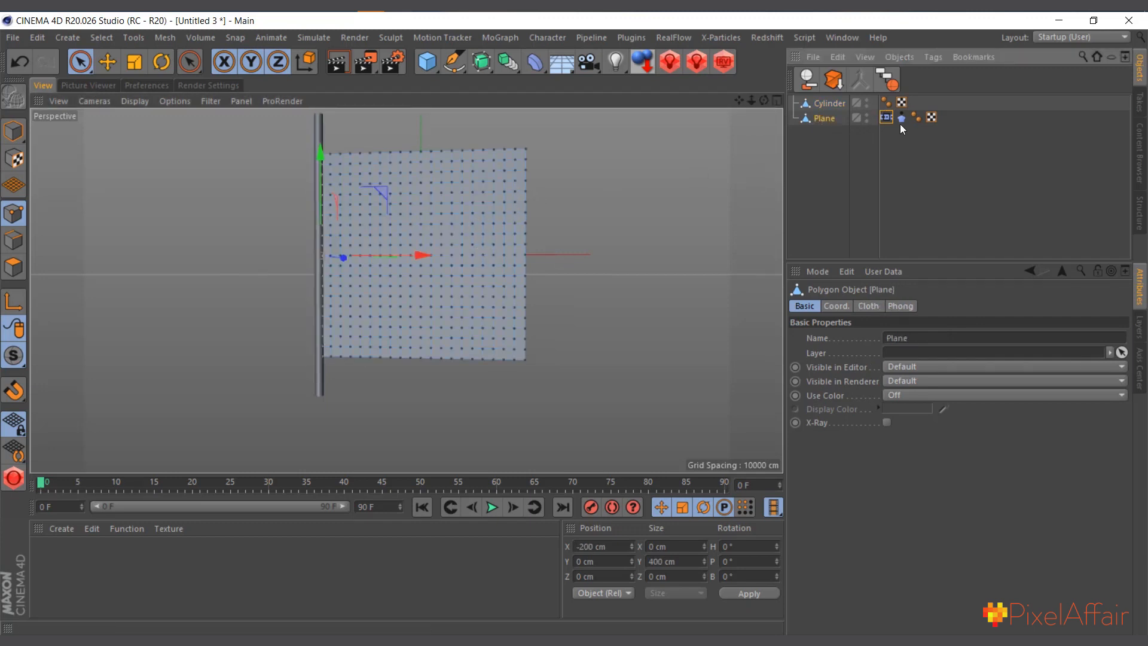
{"action": "left_click", "coordinate": [886, 118]}
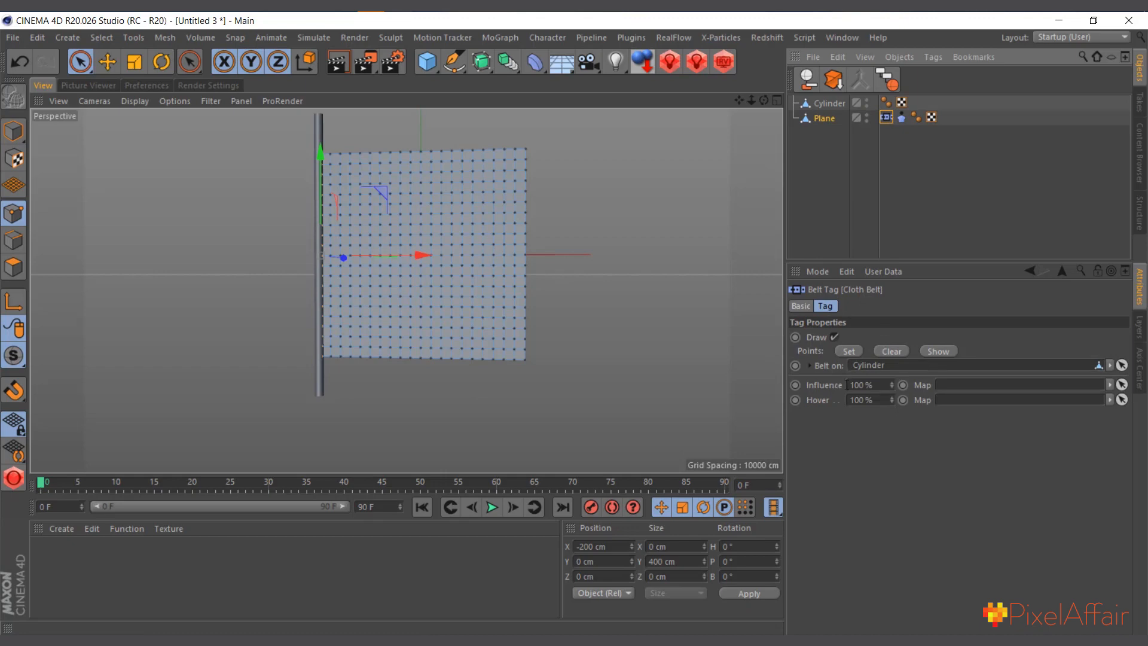
{"action": "left_click", "coordinate": [849, 352]}
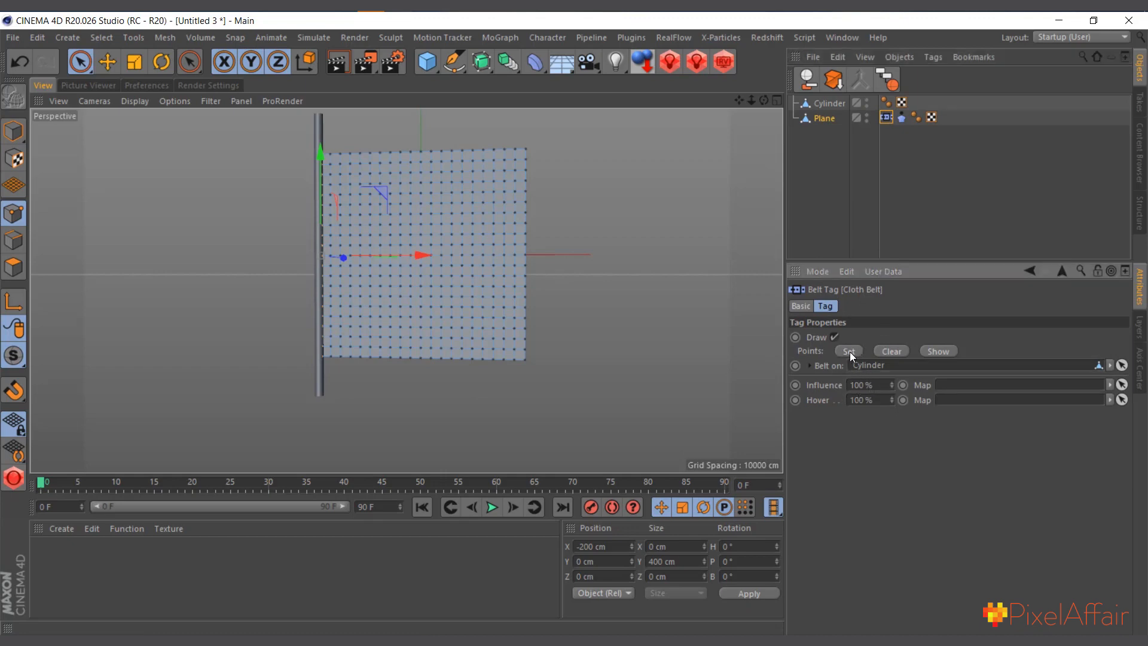
Step: Inspect the belt points along the plane's edge with the cylinder temporarily hidden, switching the belt's Draw option off and on
{"action": "left_click", "coordinate": [867, 100]}
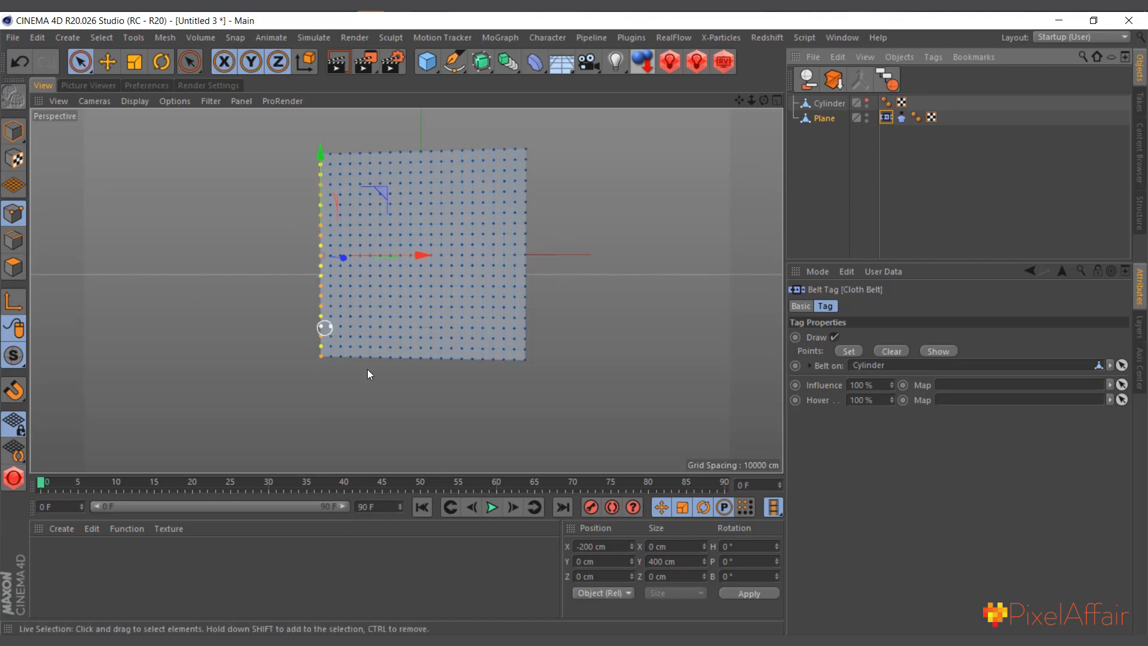
{"action": "left_click", "coordinate": [834, 336]}
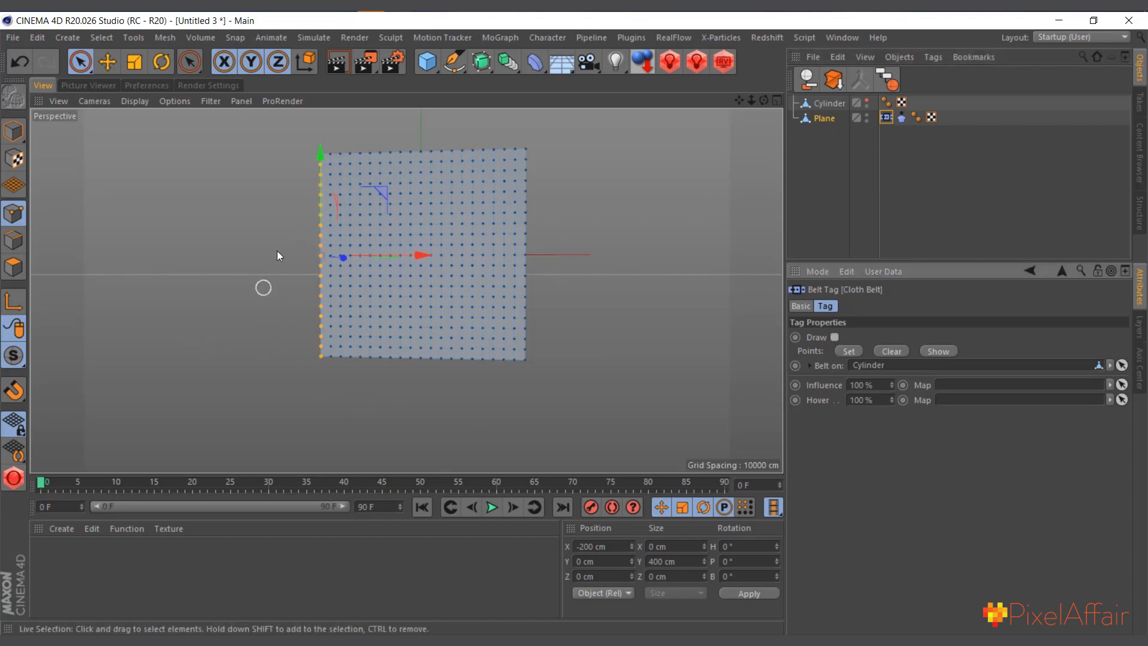
{"action": "scroll", "coordinate": [280, 251], "scroll_direction": "up", "scroll_amount": 5}
{"action": "scroll", "coordinate": [296, 288], "scroll_direction": "down", "scroll_amount": 3}
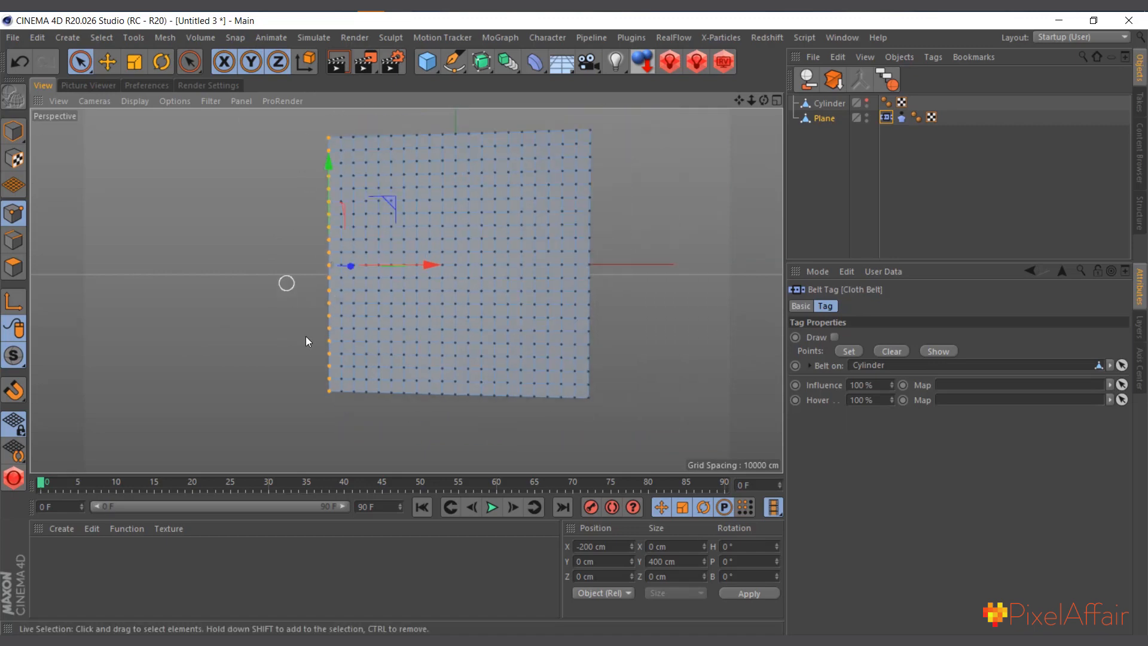
{"action": "left_click", "coordinate": [834, 337]}
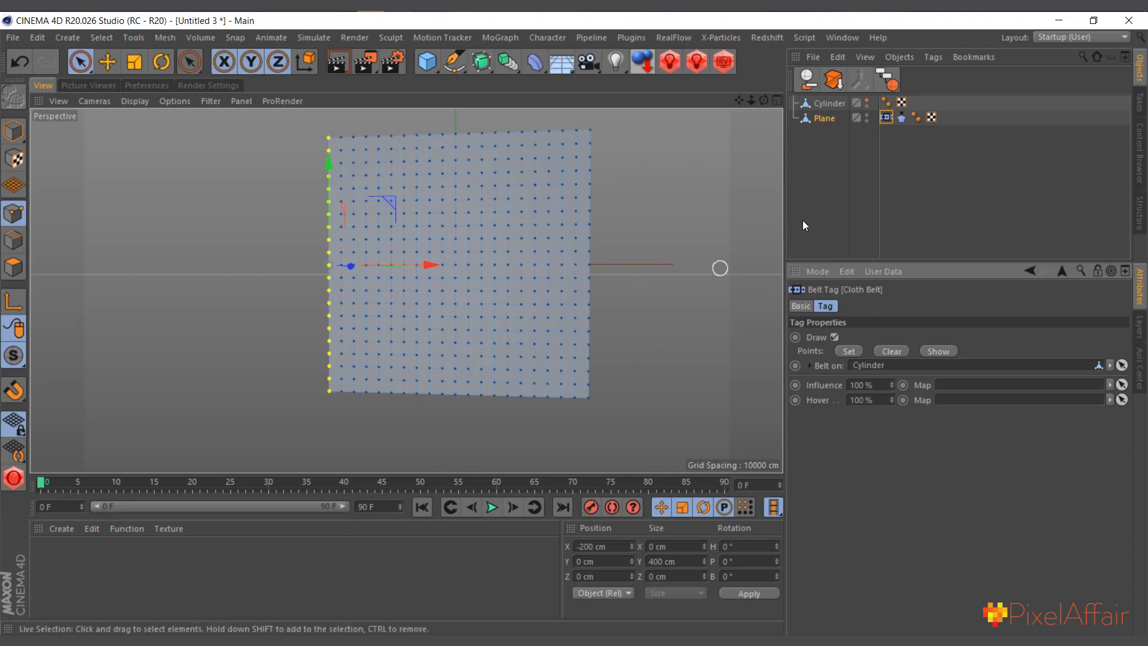
{"action": "left_click", "coordinate": [867, 102]}
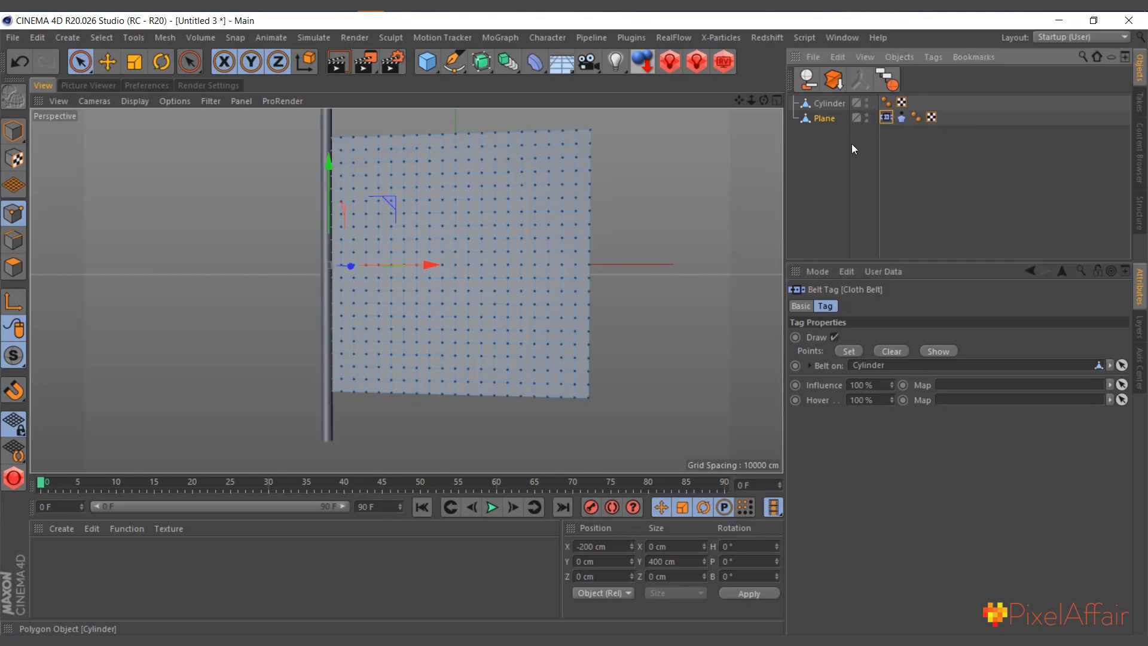
Step: Play the simulation with the plane belted to the cylinder and return to frame 0
{"action": "left_click", "coordinate": [493, 508]}
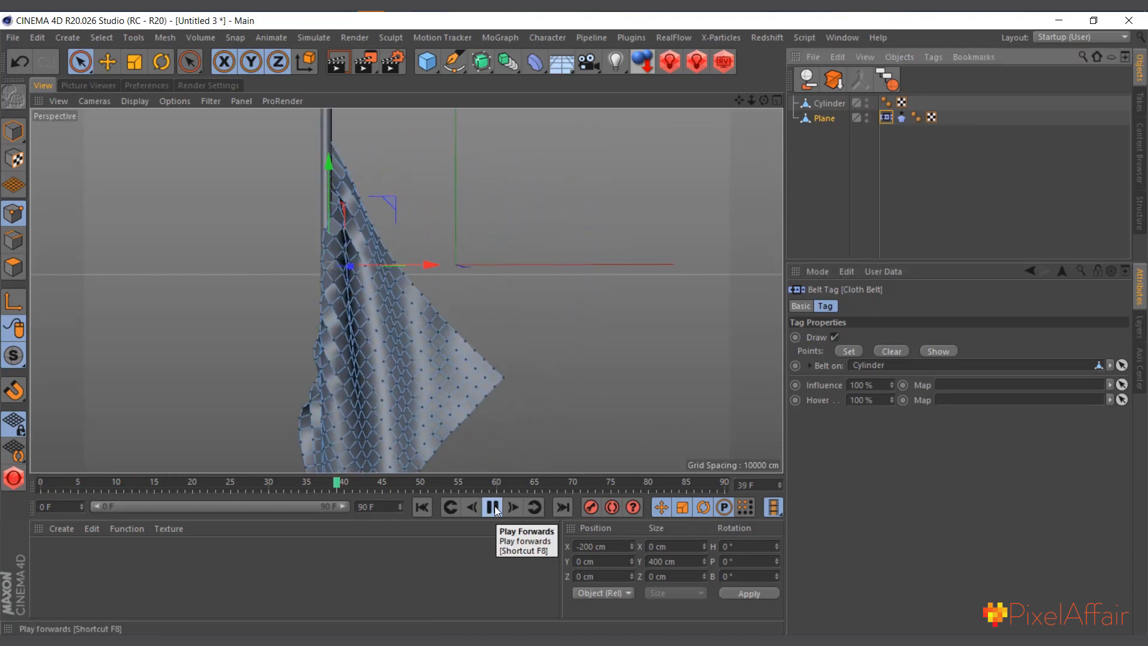
{"action": "left_click", "coordinate": [493, 507]}
{"action": "left_click", "coordinate": [422, 507]}
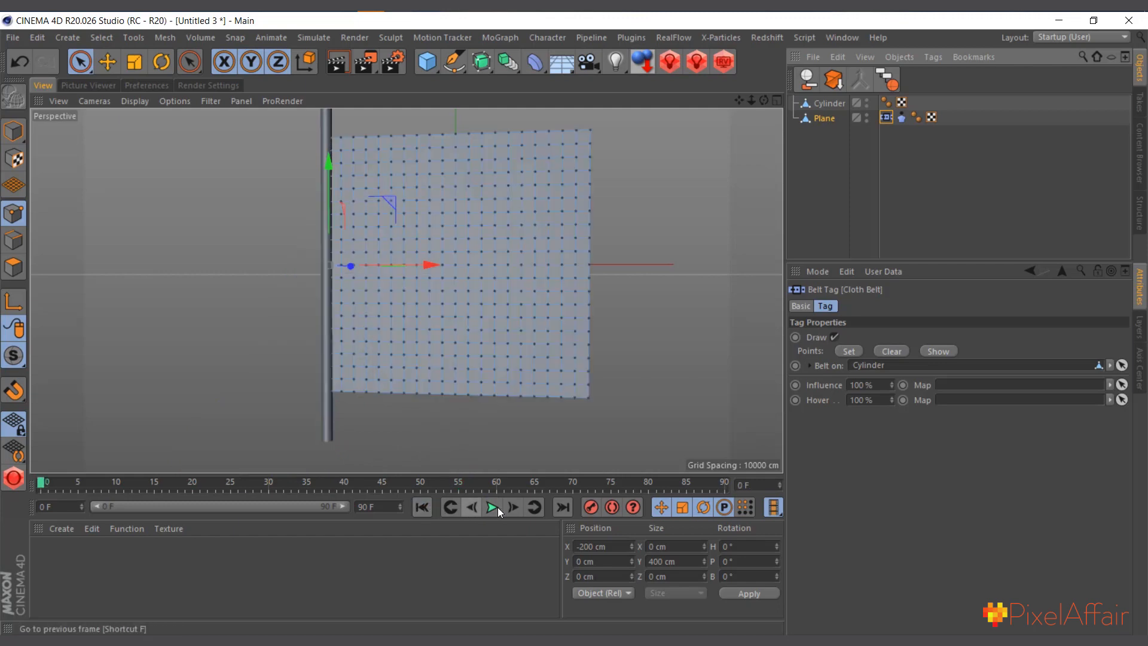
Step: Extend the timeline's end to 900 frames and stretch the preview range over its full length
{"action": "left_click", "coordinate": [835, 104]}
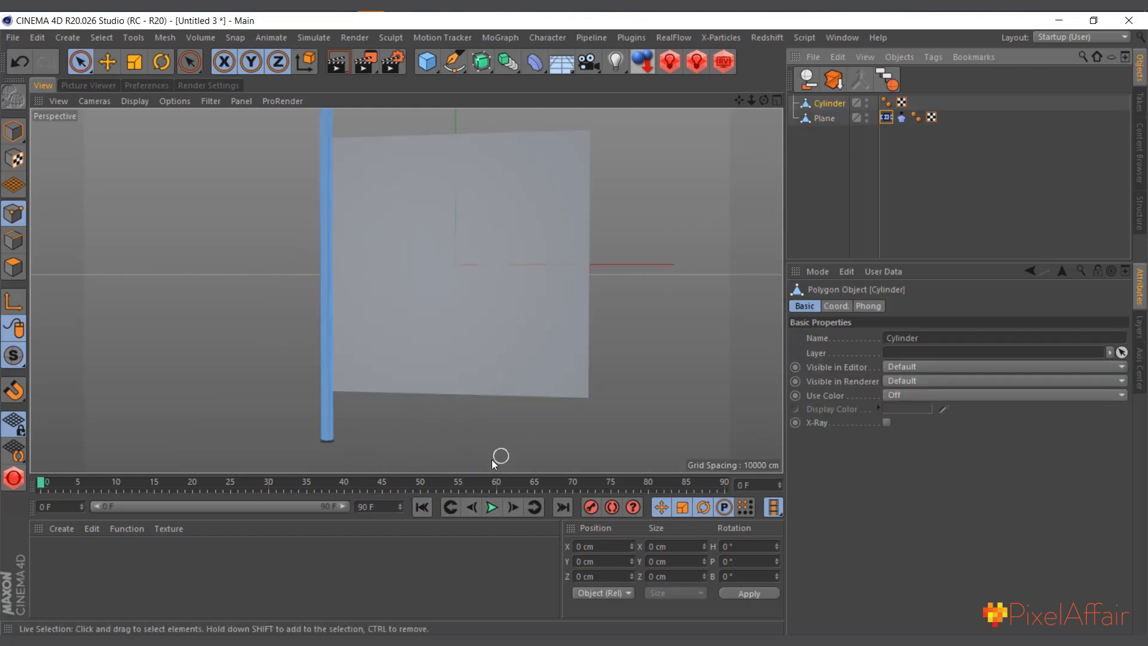
{"action": "type", "text": "0"}
{"action": "key", "text": "Return"}
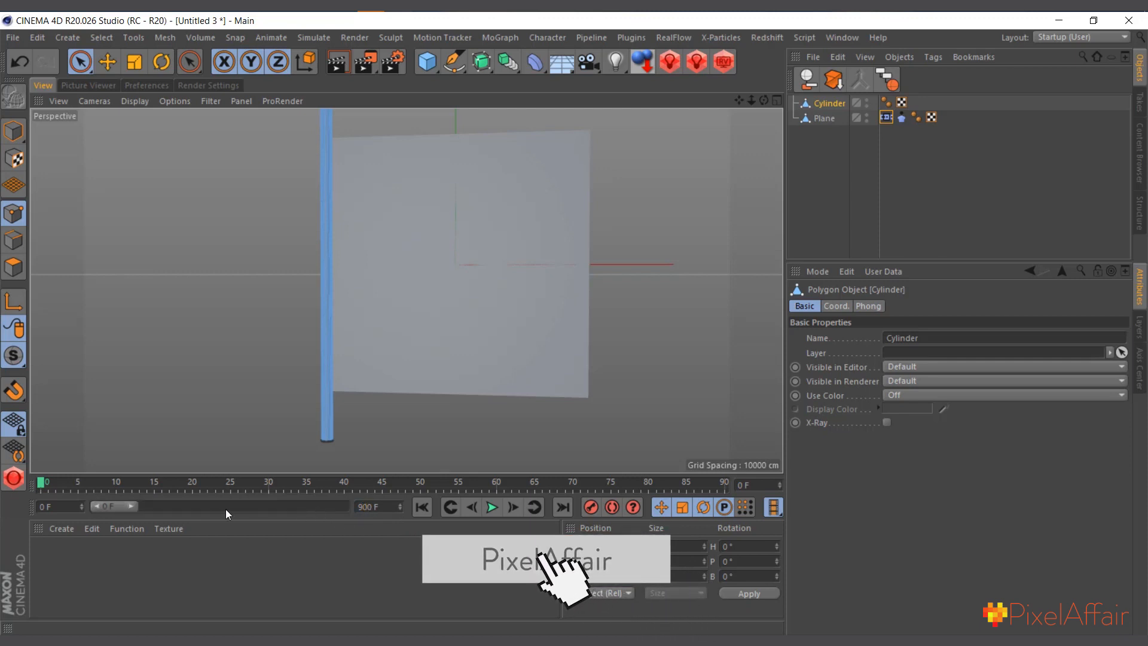
{"action": "left_click_drag", "start_coordinate": [134, 508], "coordinate": [346, 506]}
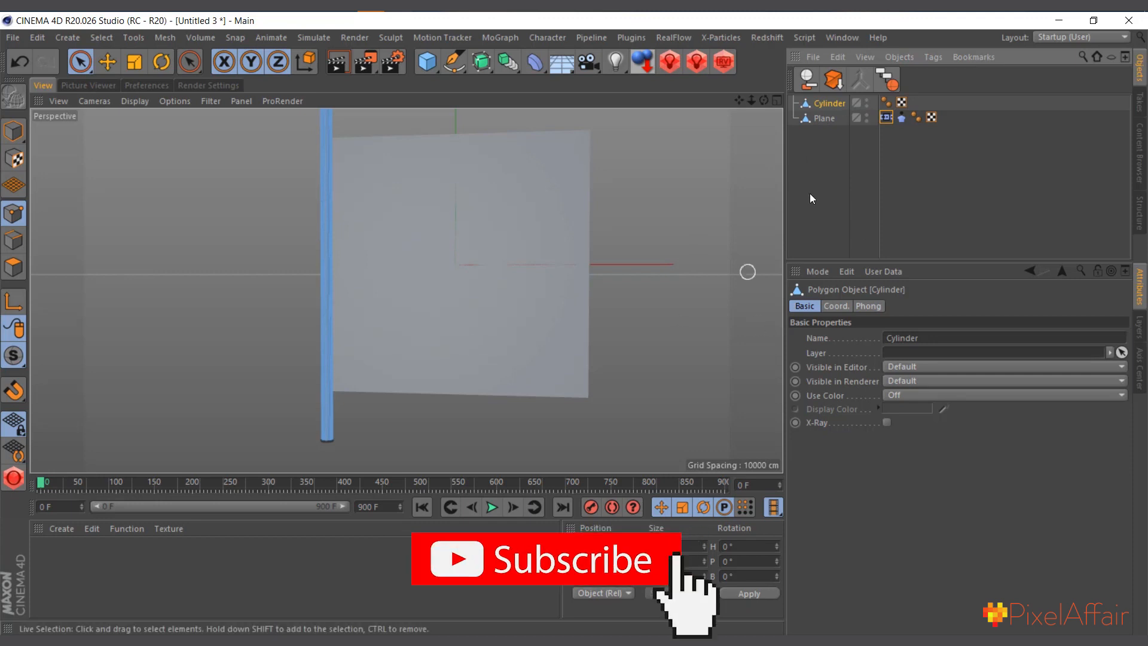
Step: Play the simulation while moving the whole cylinder along X to about -178 cm, stop it and return to frame 0
{"action": "left_click", "coordinate": [17, 133]}
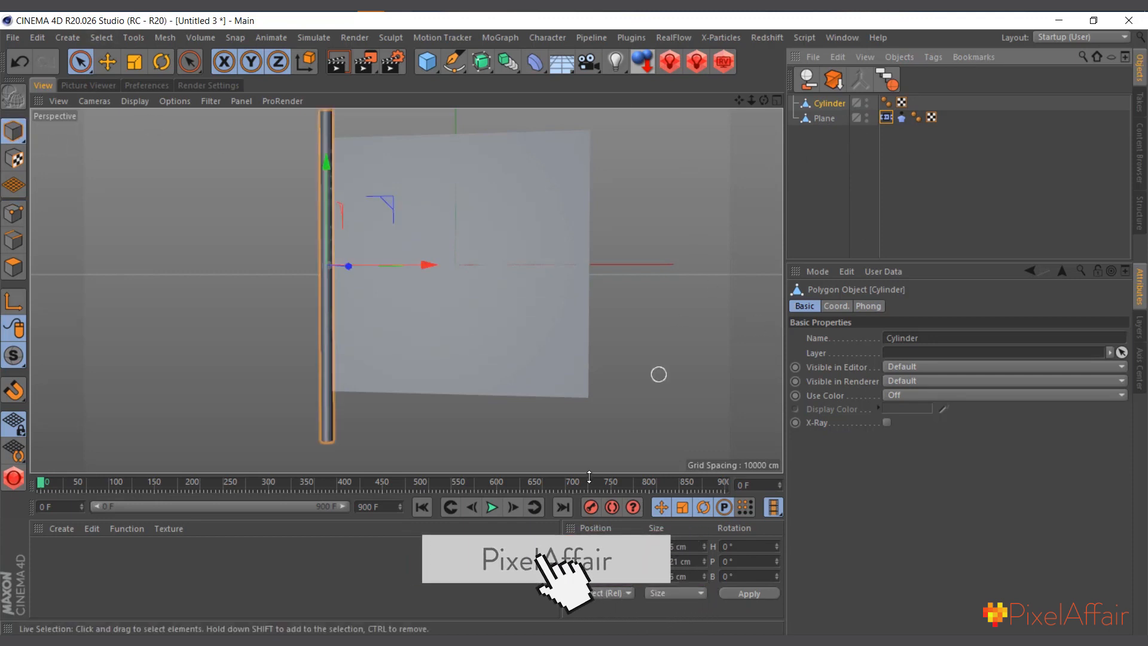
{"action": "key", "text": "F8"}
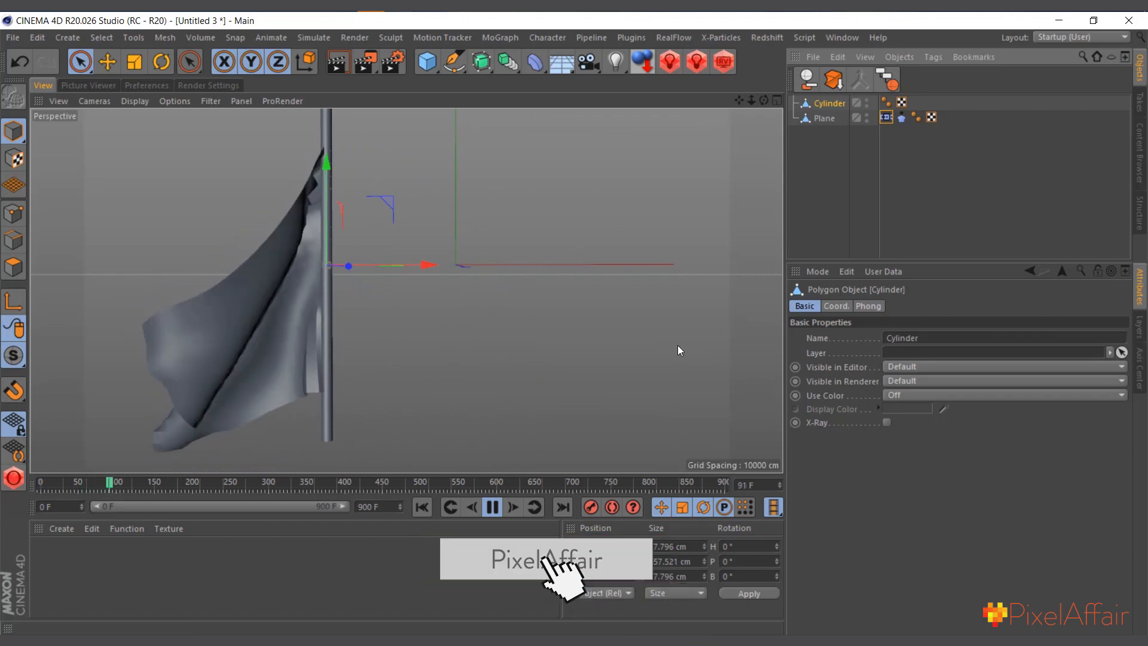
{"action": "left_click_drag", "start_coordinate": [419, 265], "coordinate": [484, 278]}
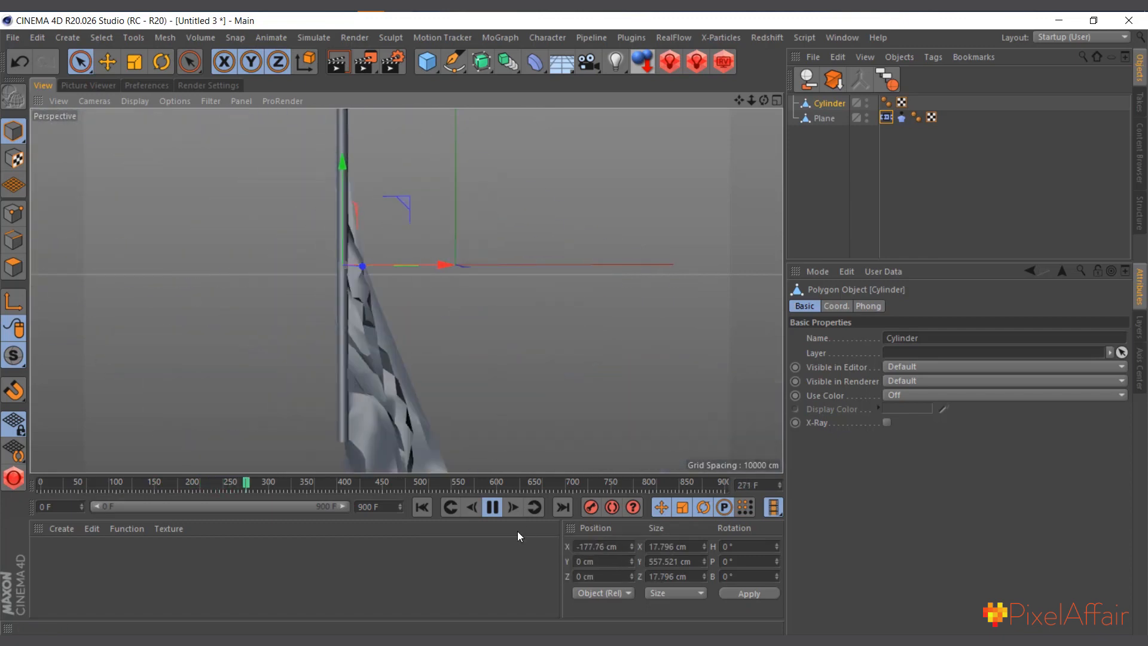
{"action": "left_click", "coordinate": [492, 507]}
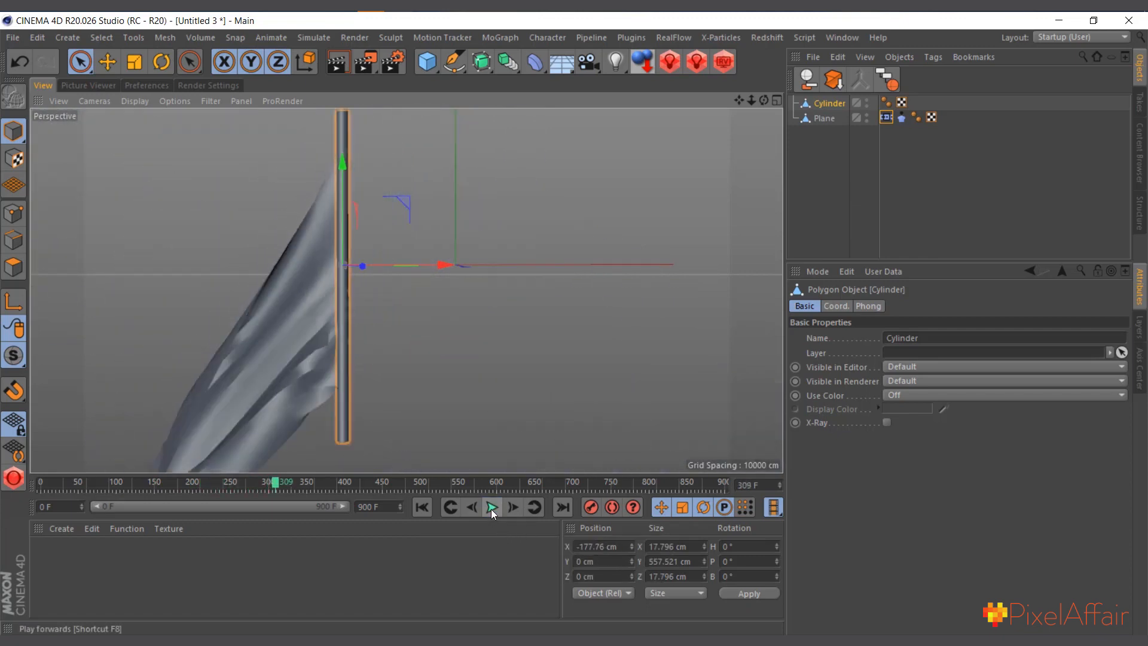
{"action": "left_click", "coordinate": [421, 506]}
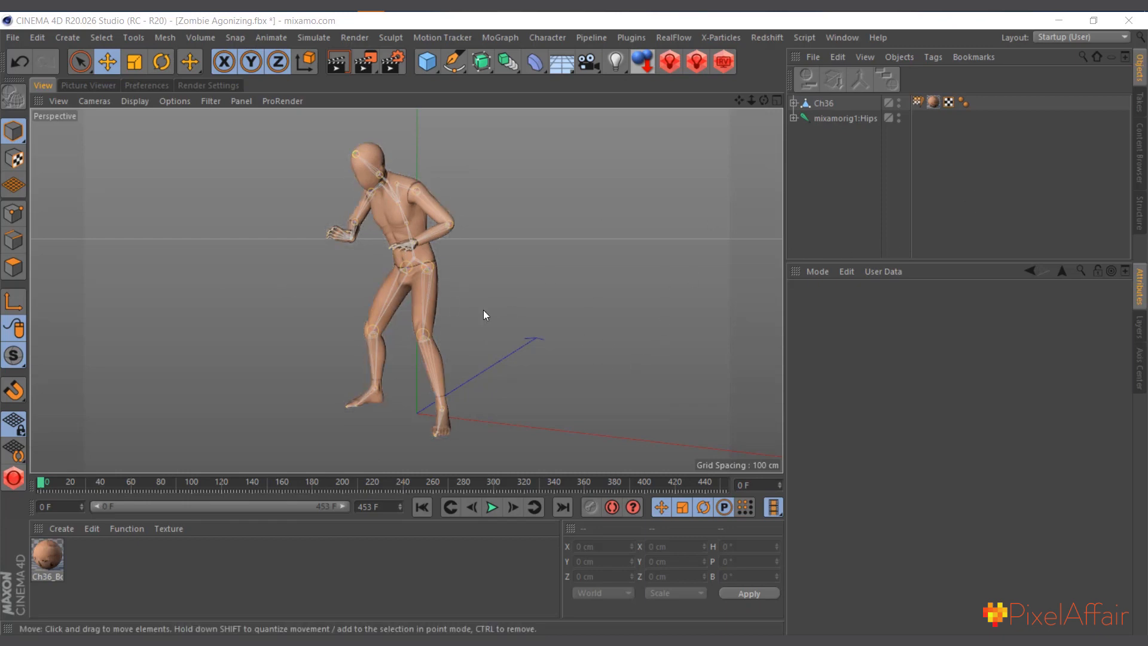
Step: Switch to Mixamo in the browser and look through its character library
{"action": "key", "text": "alt+Tab"}
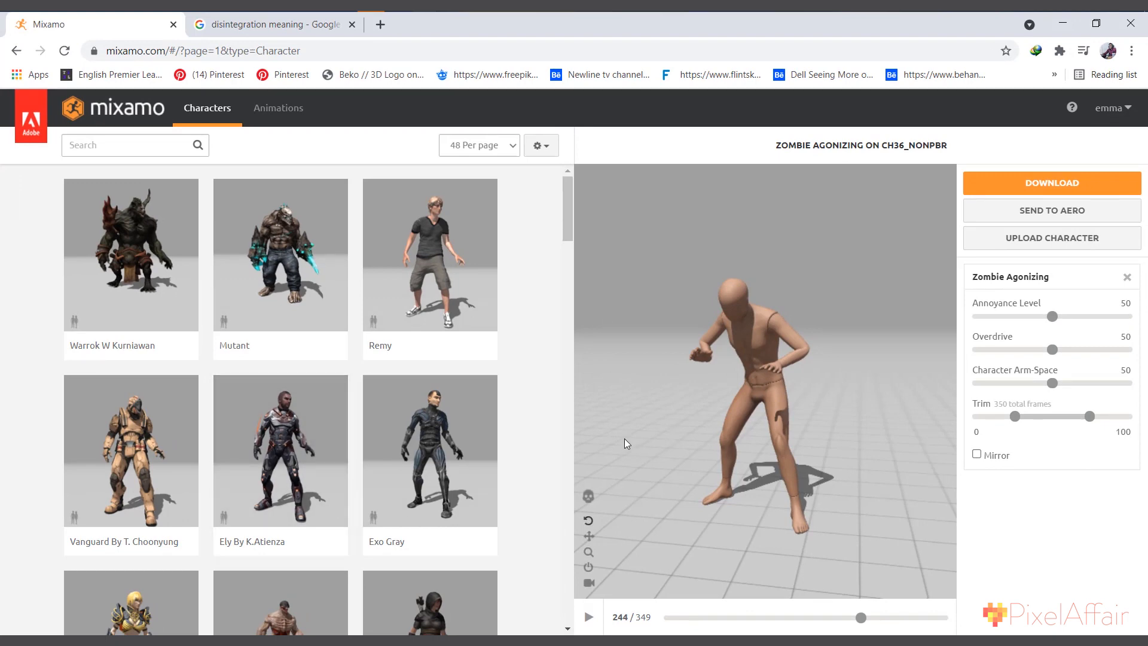
{"action": "scroll", "coordinate": [286, 253], "scroll_direction": "down", "scroll_amount": 5}
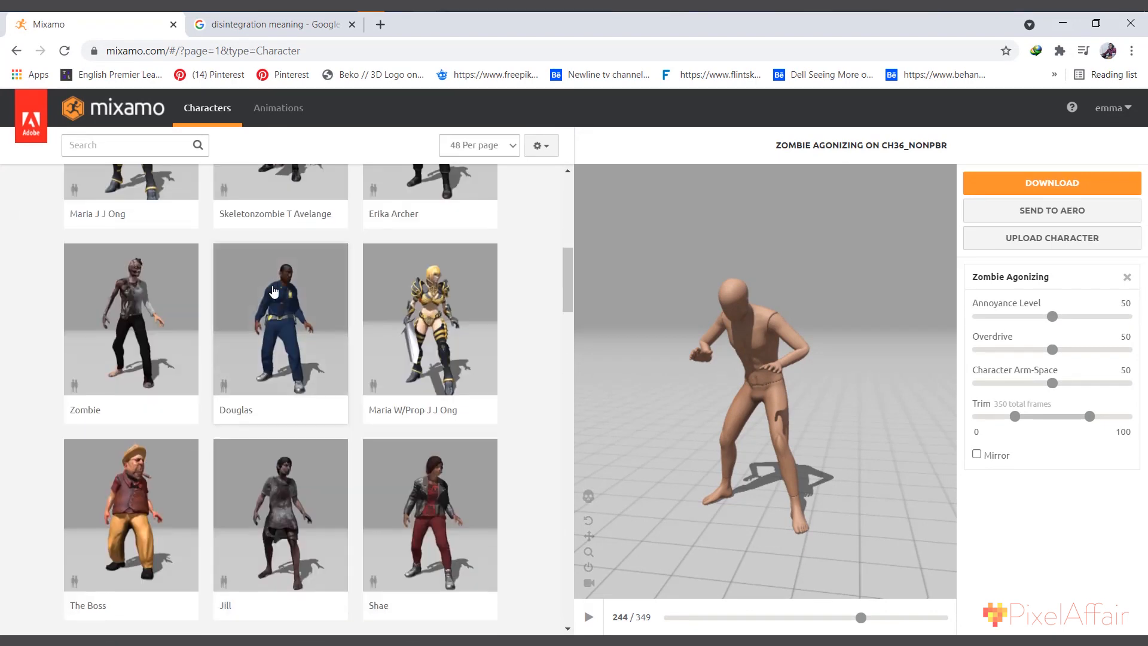
{"action": "scroll", "coordinate": [359, 311], "scroll_direction": "up", "scroll_amount": 5}
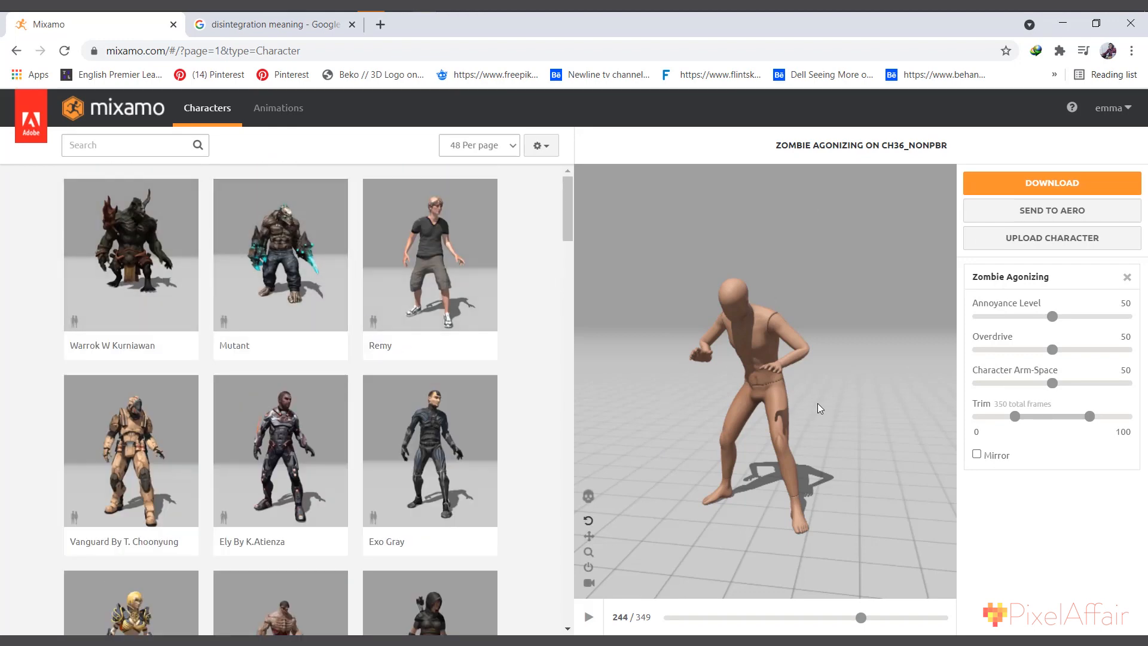
{"action": "scroll", "coordinate": [225, 328], "scroll_direction": "down", "scroll_amount": 5}
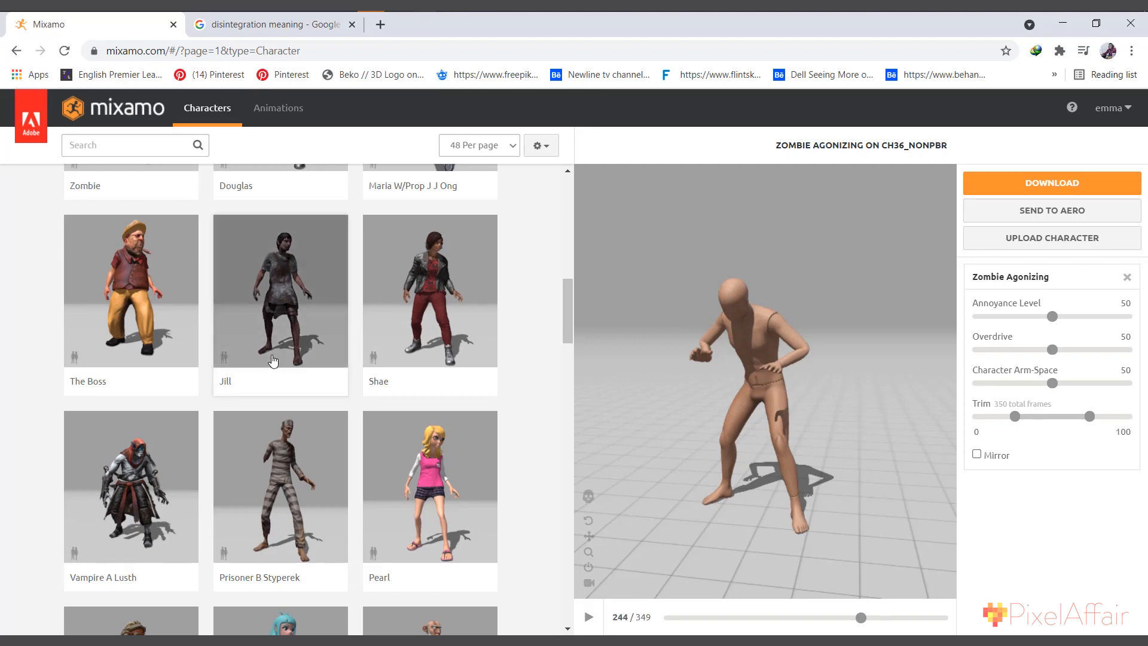
Step: Find the Mannequin in the Mixamo character library and keep the current character instead of replacing it
{"action": "scroll", "coordinate": [273, 359], "scroll_direction": "down", "scroll_amount": 10}
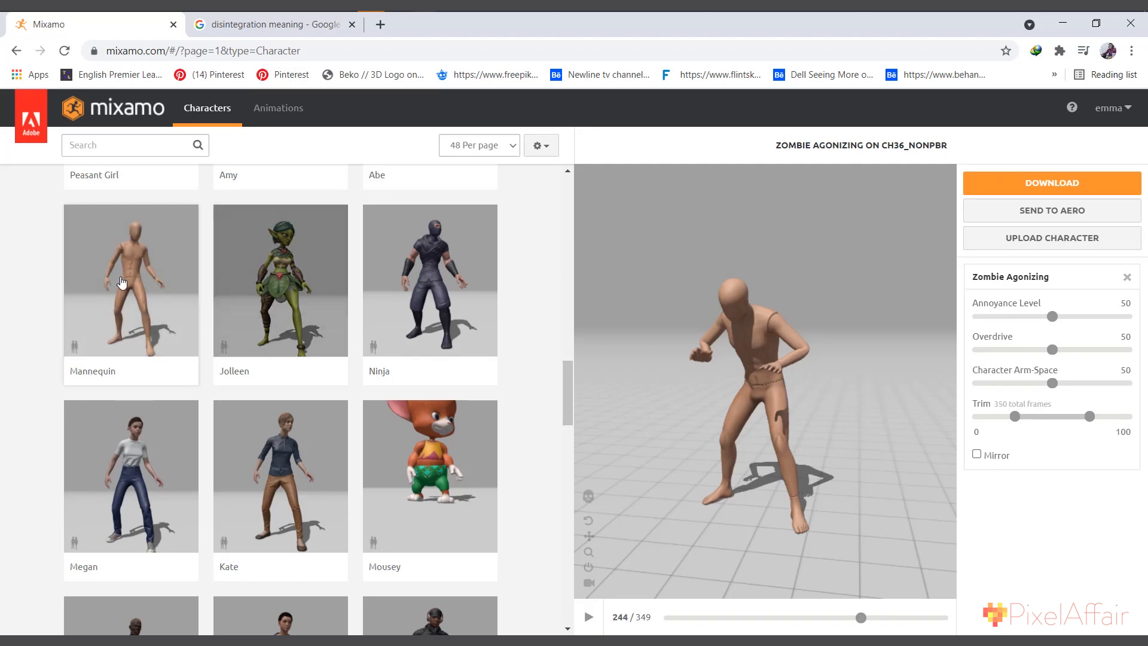
{"action": "left_click", "coordinate": [125, 279]}
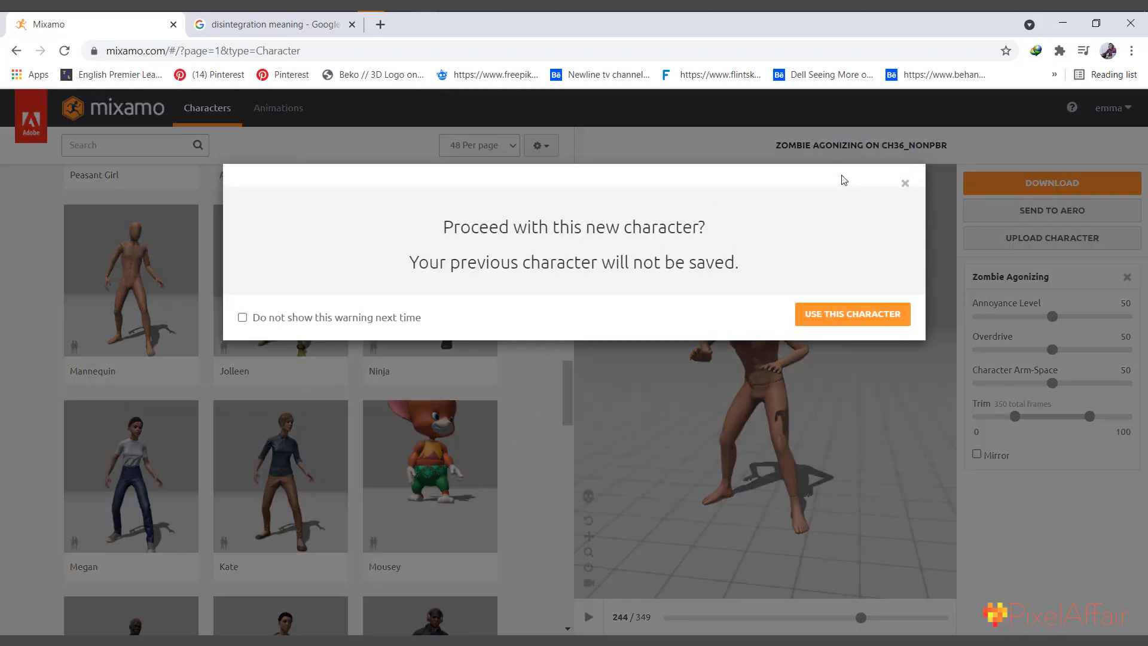
{"action": "left_click", "coordinate": [905, 185]}
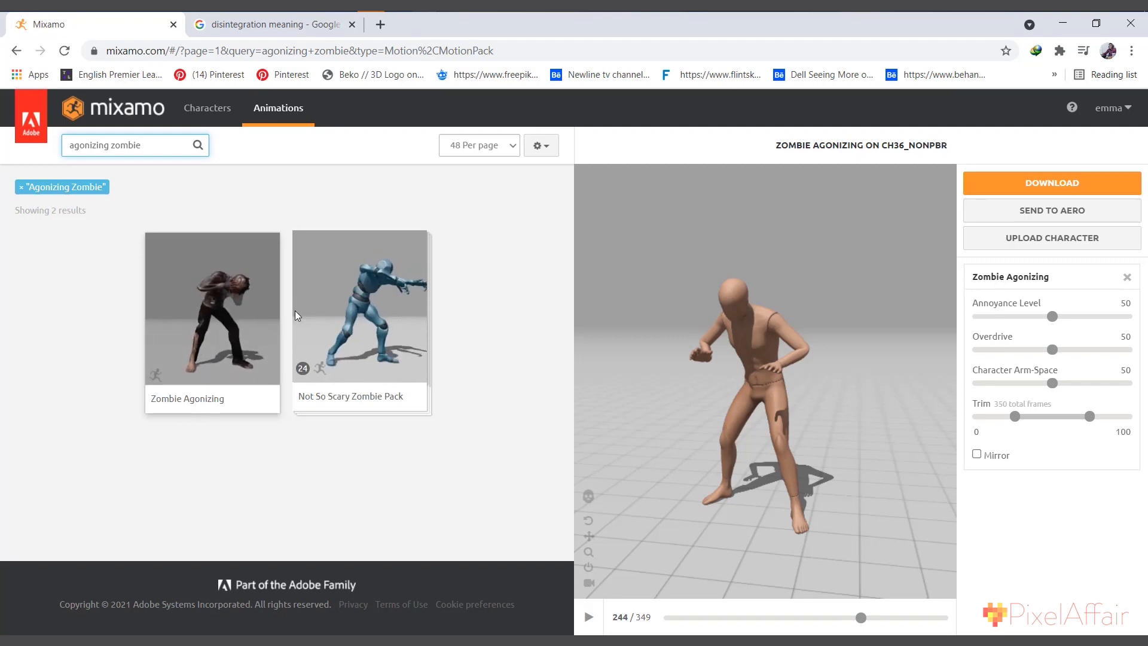
Step: Play the Zombie Agonizing animation preview from its beginning and pause it
{"action": "left_click", "coordinate": [591, 619]}
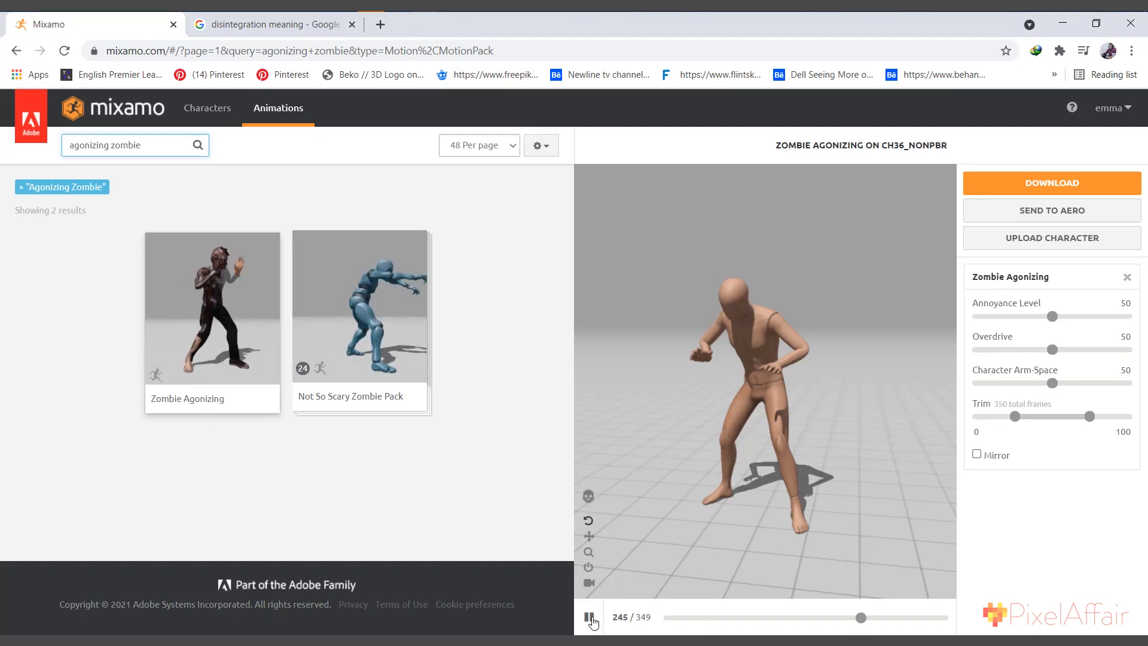
{"action": "left_click", "coordinate": [665, 619]}
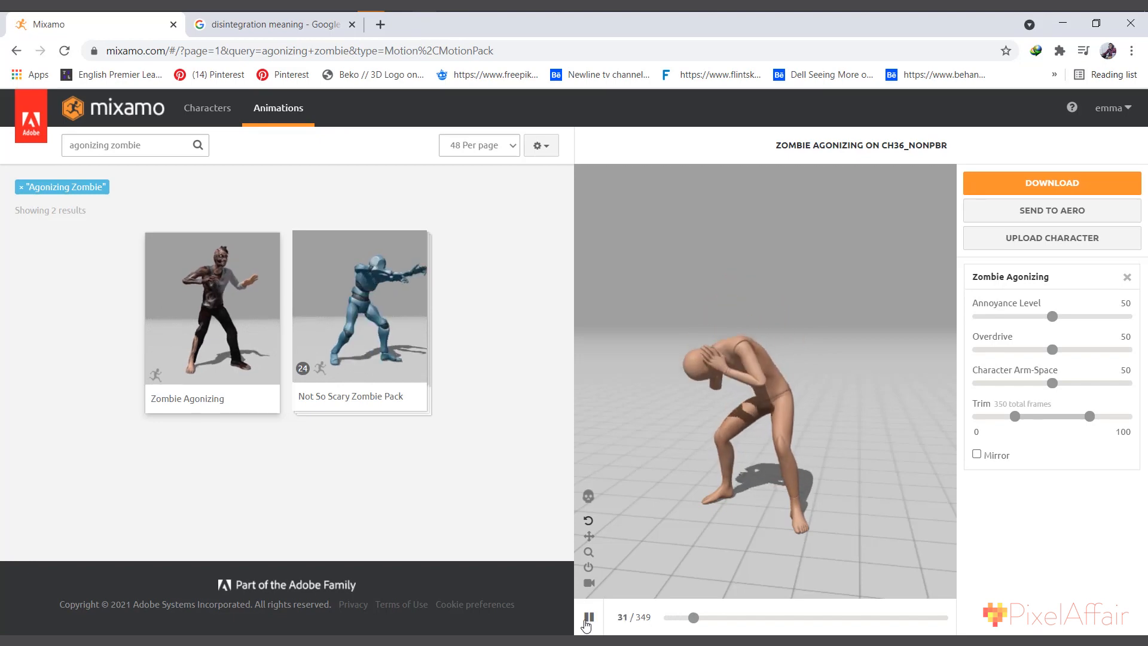
{"action": "left_click", "coordinate": [589, 619]}
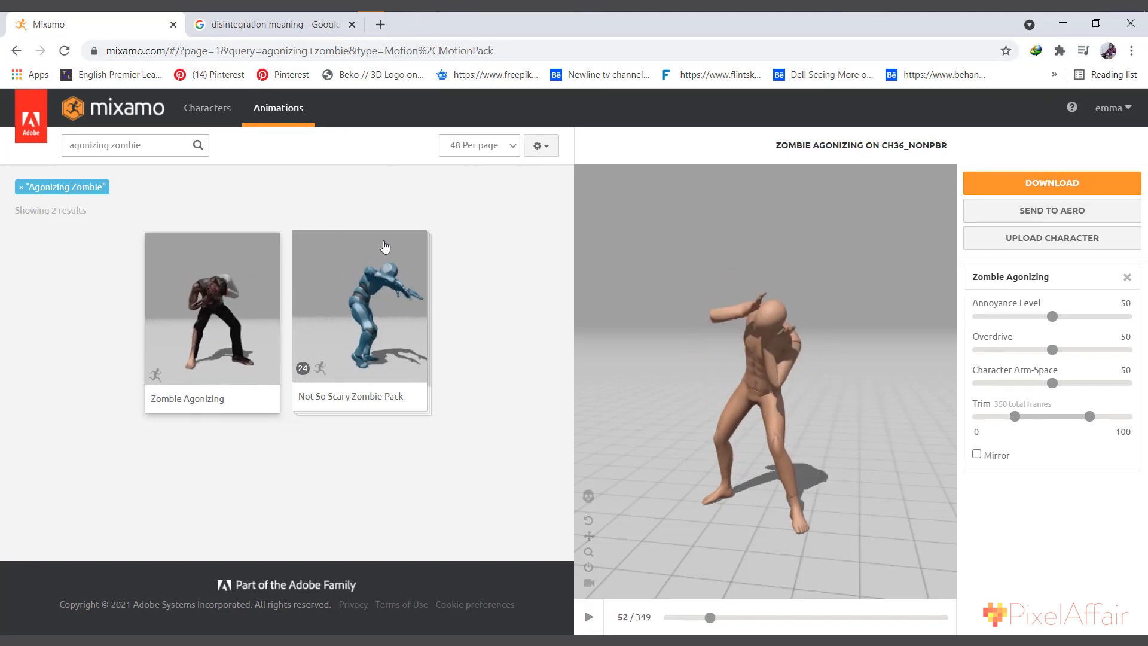
Step: Switch to Cinema 4D and examine the basic, coordinate and Phong attributes of Ch36 and the coordinates of the mixamorig1:Hips joint
{"action": "left_click", "coordinate": [1061, 27]}
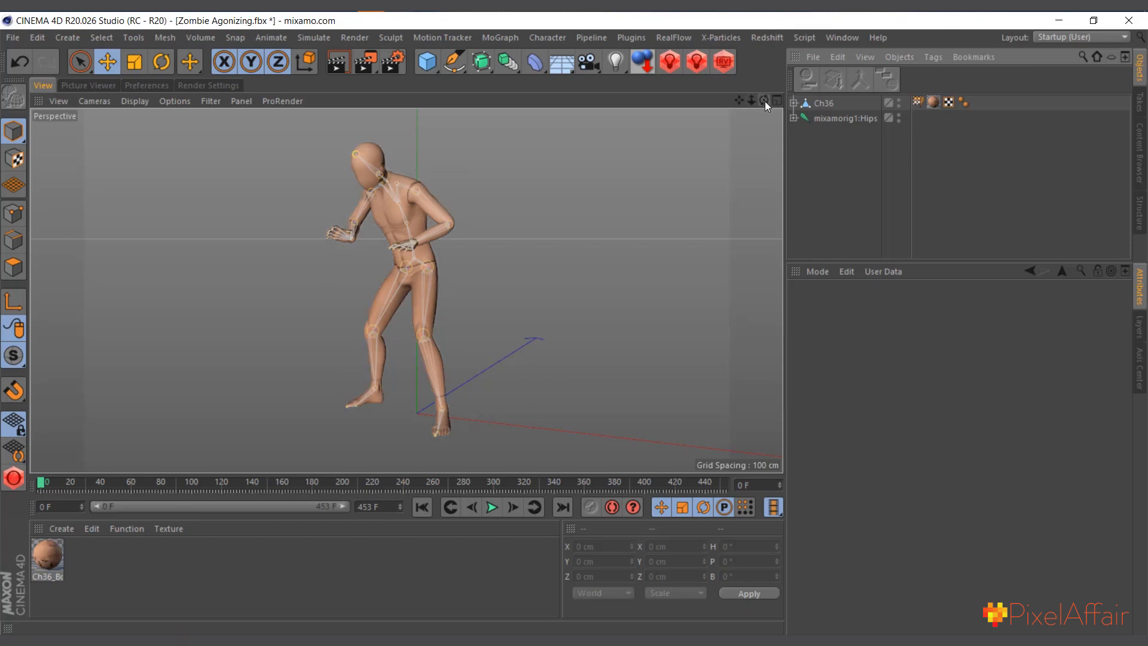
{"action": "left_click_drag", "start_coordinate": [763, 99], "coordinate": [775, 105]}
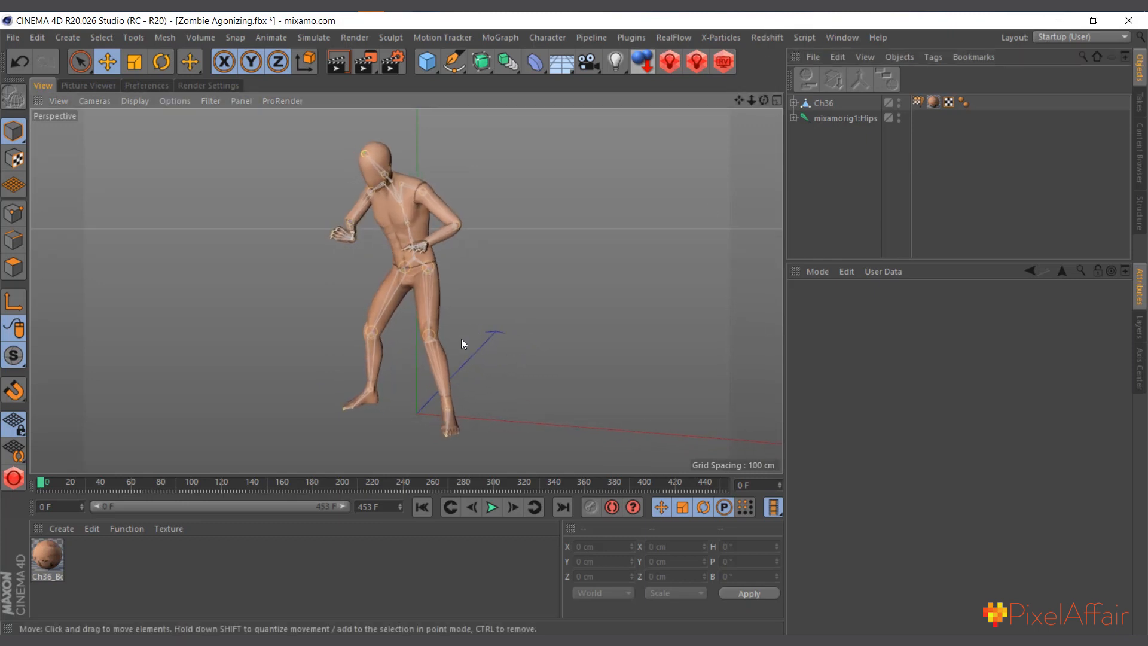
{"action": "scroll", "coordinate": [483, 291], "scroll_direction": "up", "scroll_amount": 2}
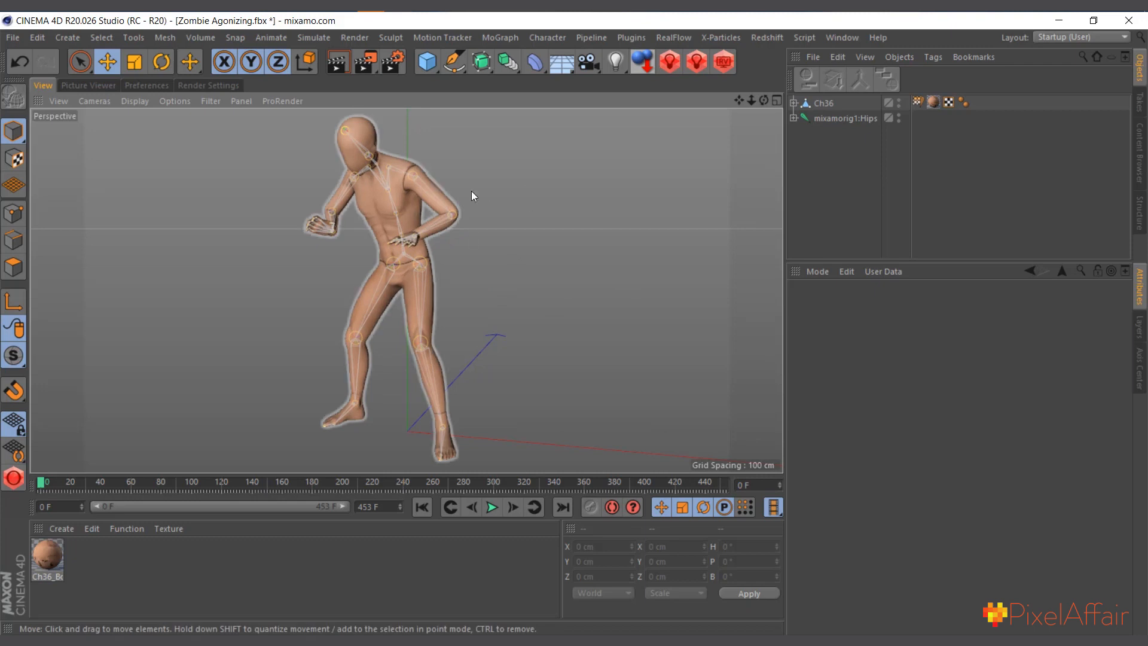
{"action": "left_click", "coordinate": [823, 104]}
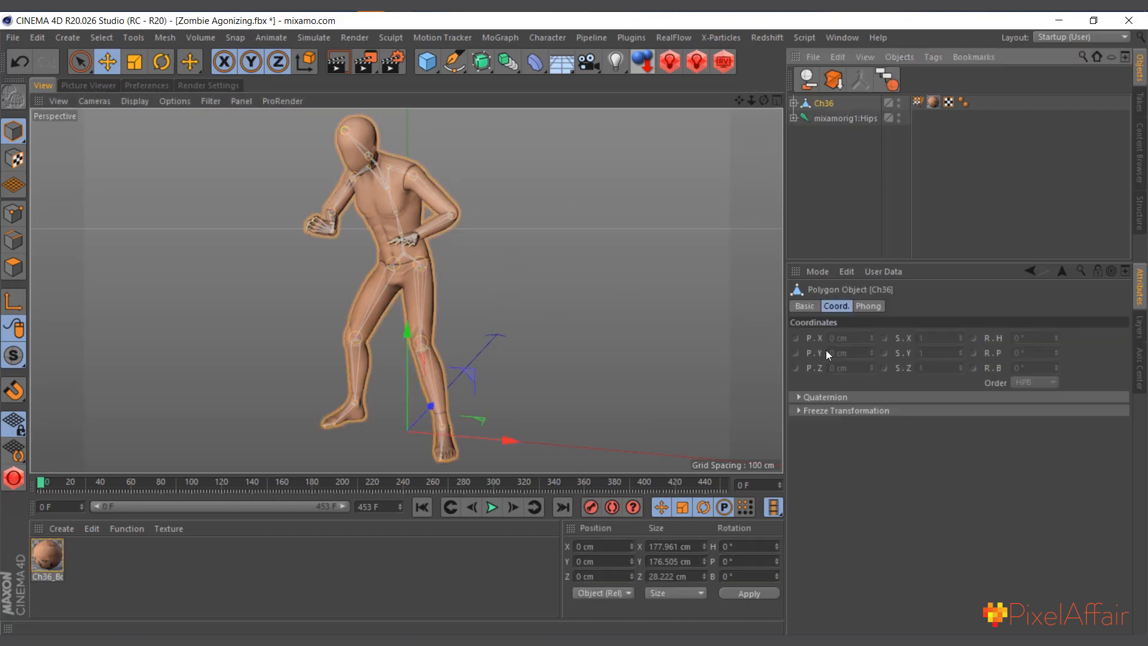
{"action": "left_click", "coordinate": [827, 122]}
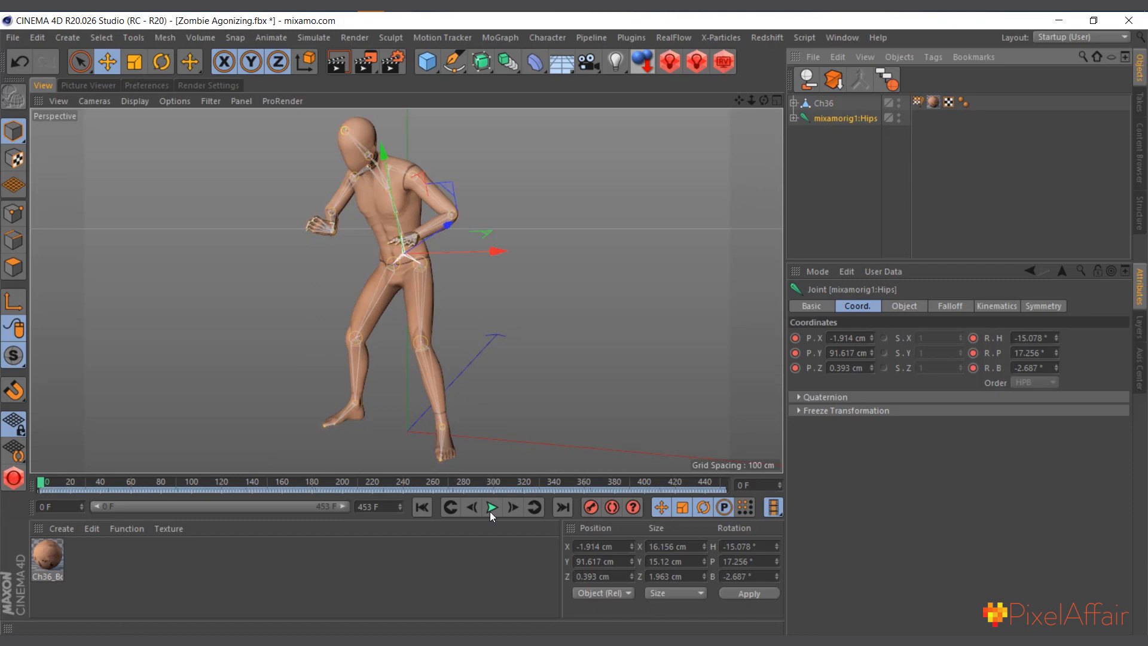
{"action": "left_click", "coordinate": [825, 104]}
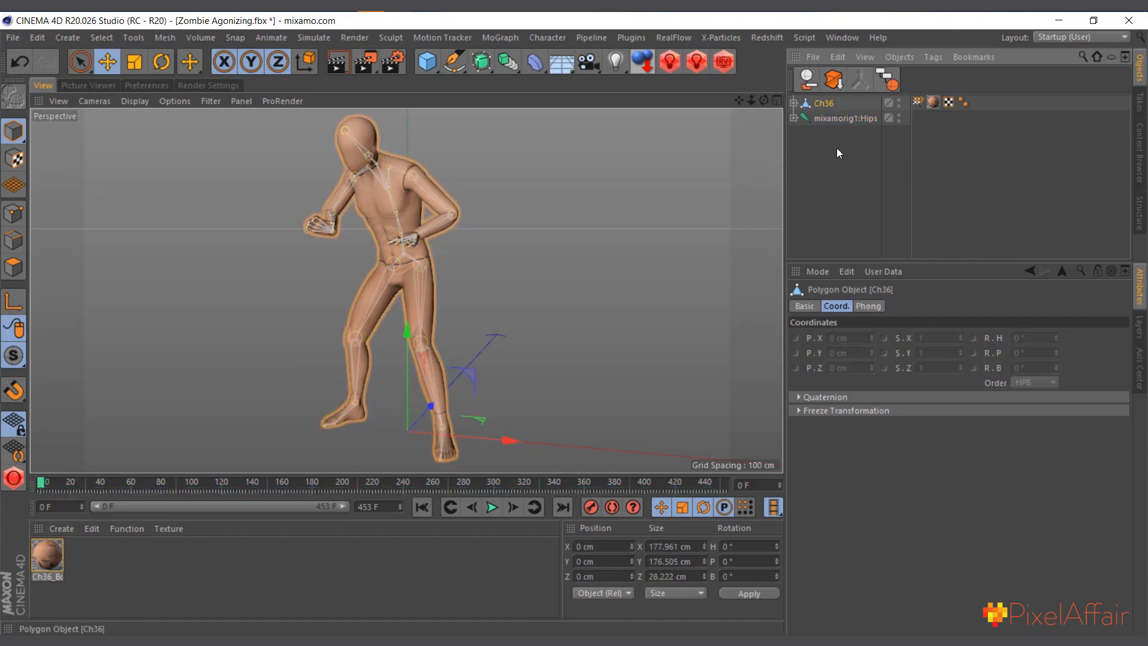
{"action": "left_click", "coordinate": [793, 104]}
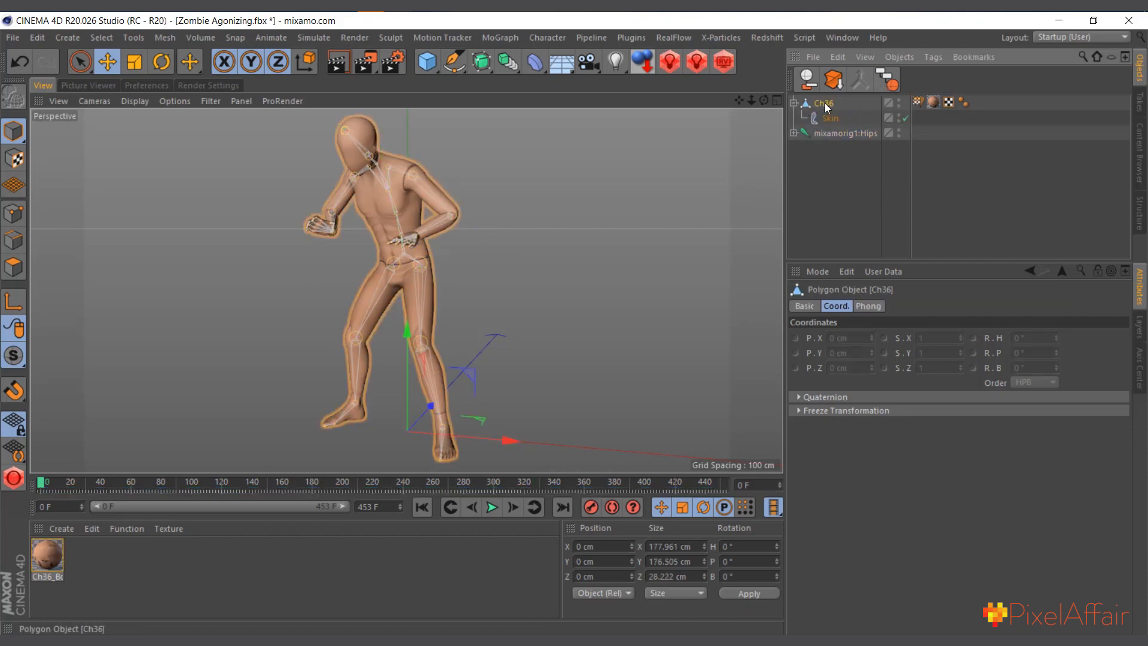
{"action": "left_click", "coordinate": [872, 307]}
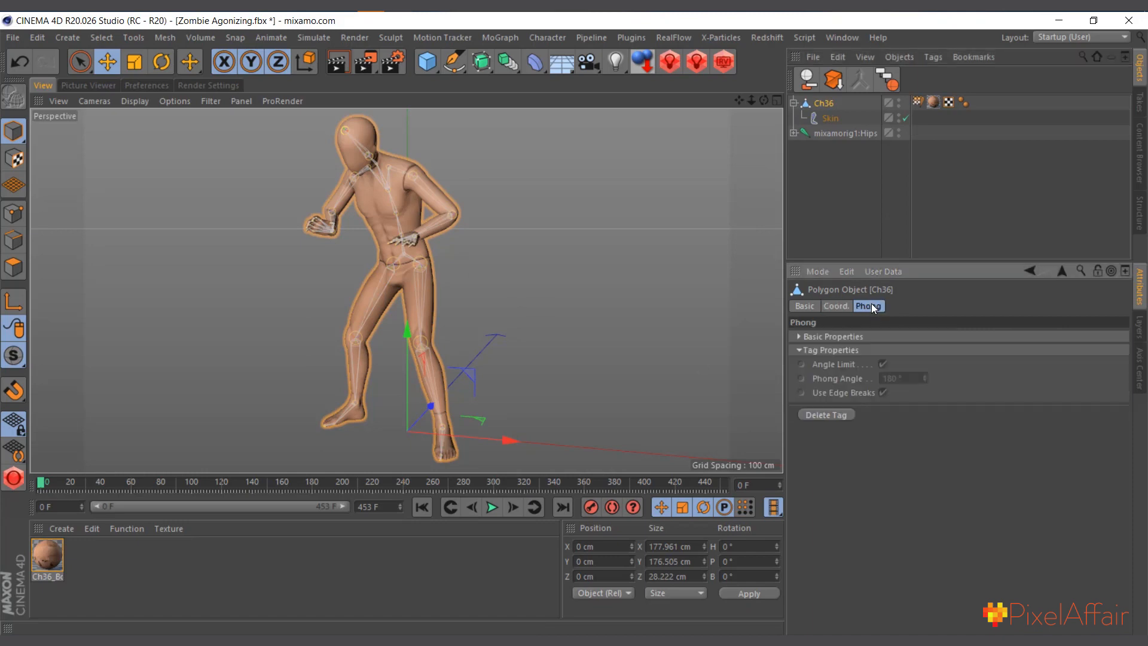
{"action": "left_click", "coordinate": [813, 305]}
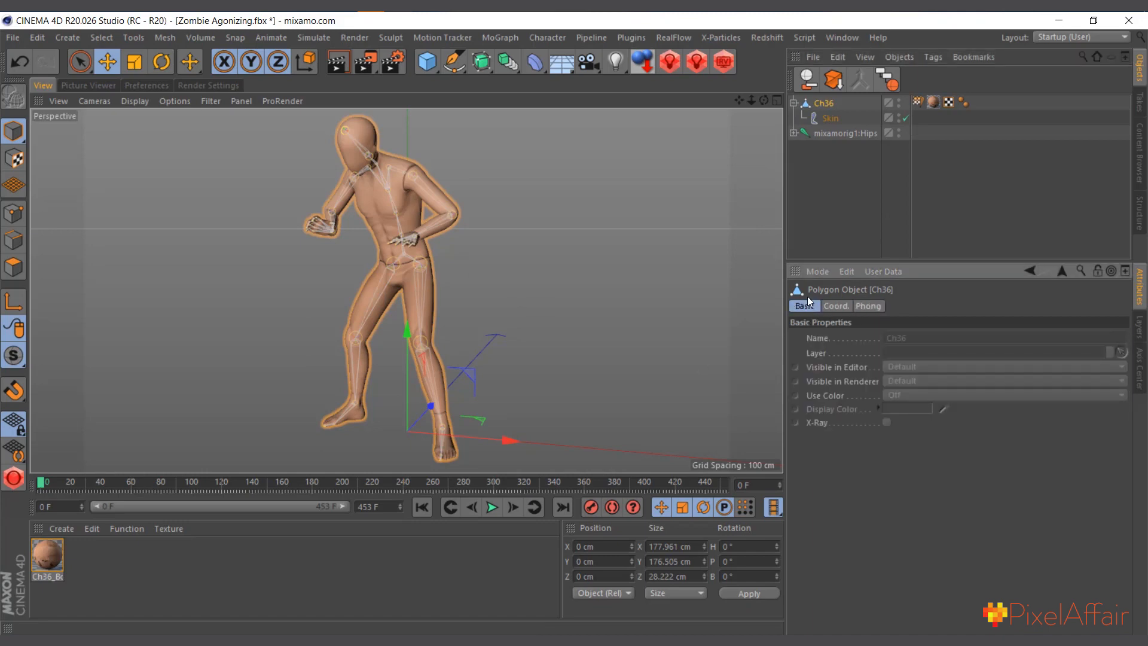
Step: Copy both the Ch36 mesh and the mixamorig1:Hips joint, and switch to the Untitled 4 project
{"action": "left_click", "coordinate": [794, 103]}
{"action": "left_click_drag", "start_coordinate": [811, 96], "coordinate": [812, 94]}
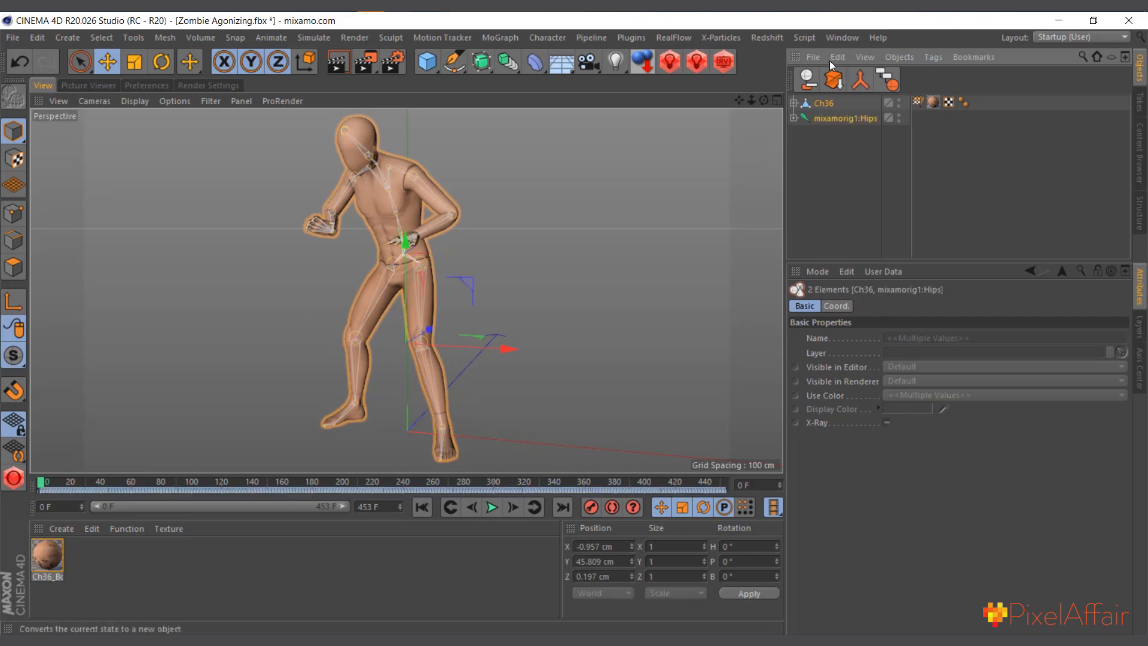
{"action": "left_click", "coordinate": [835, 56]}
{"action": "left_click", "coordinate": [870, 132]}
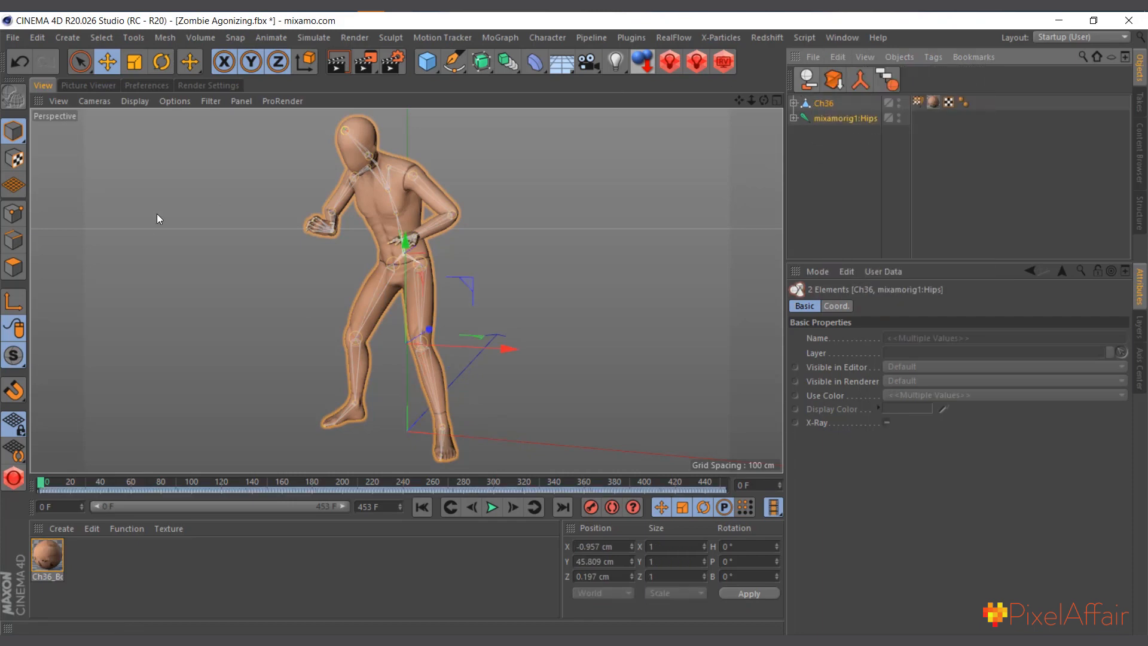
{"action": "left_click", "coordinate": [13, 37]}
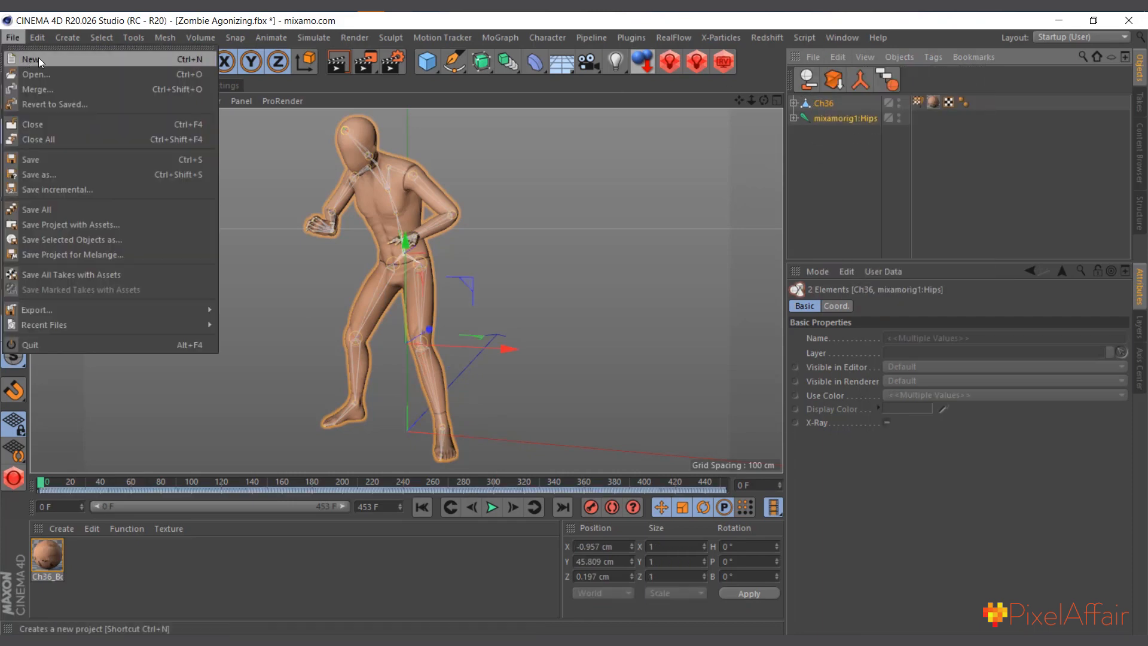
{"action": "left_click", "coordinate": [844, 36]}
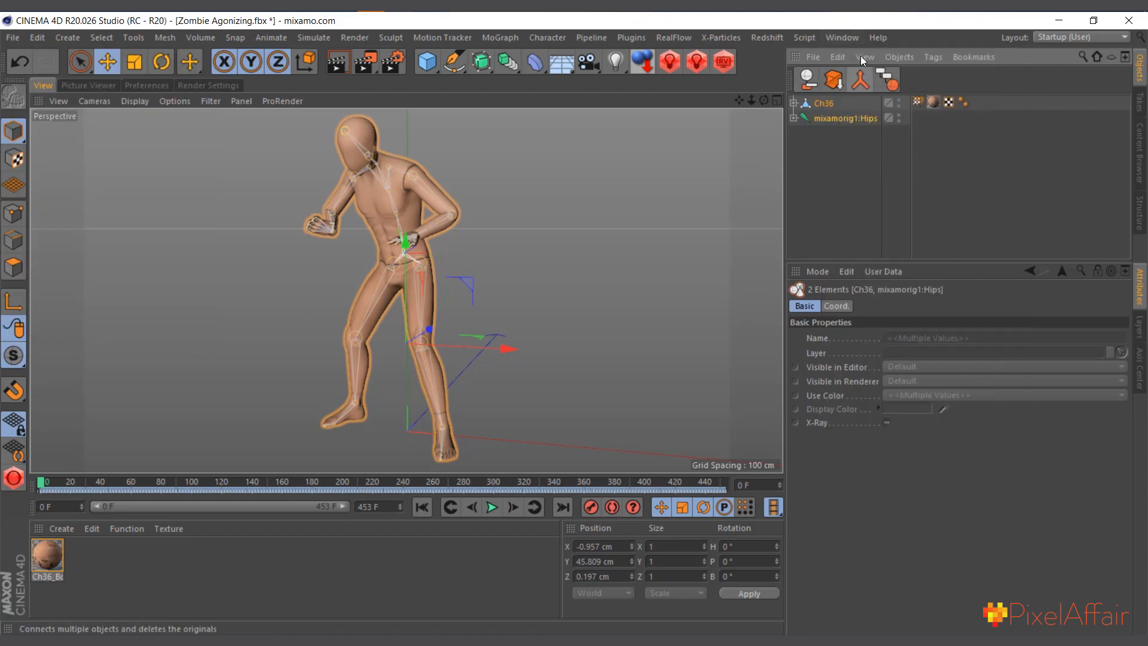
{"action": "left_click", "coordinate": [844, 39]}
{"action": "left_click", "coordinate": [877, 422]}
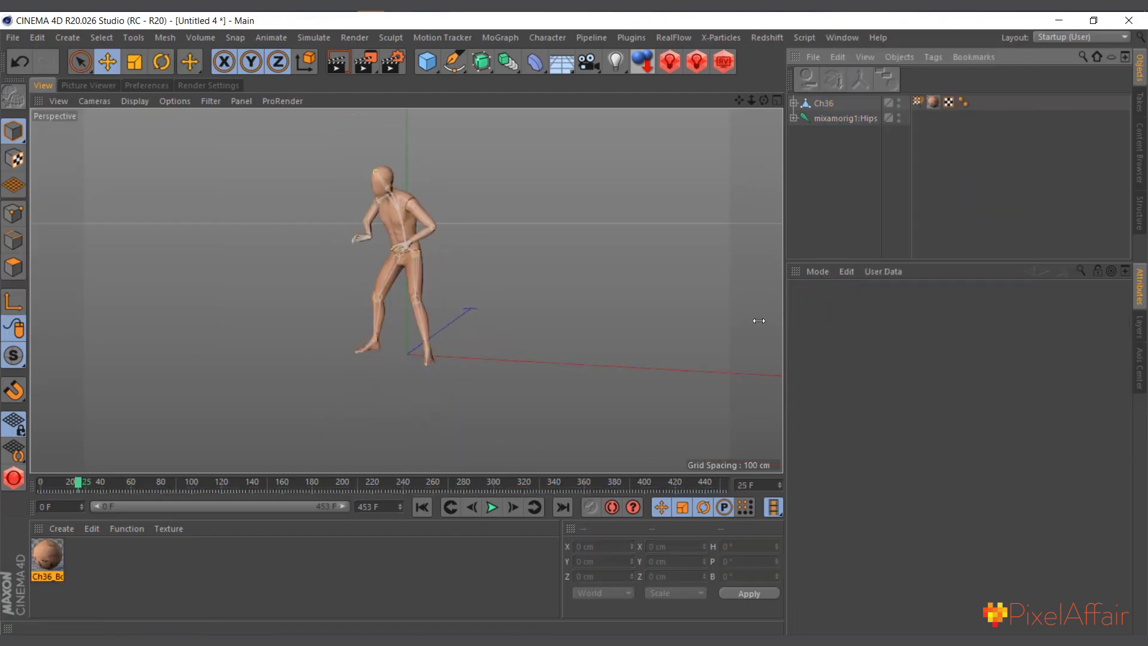
Step: Examine the basic and coordinate attributes of Ch36 in the Untitled 4 project
{"action": "left_click", "coordinate": [837, 56]}
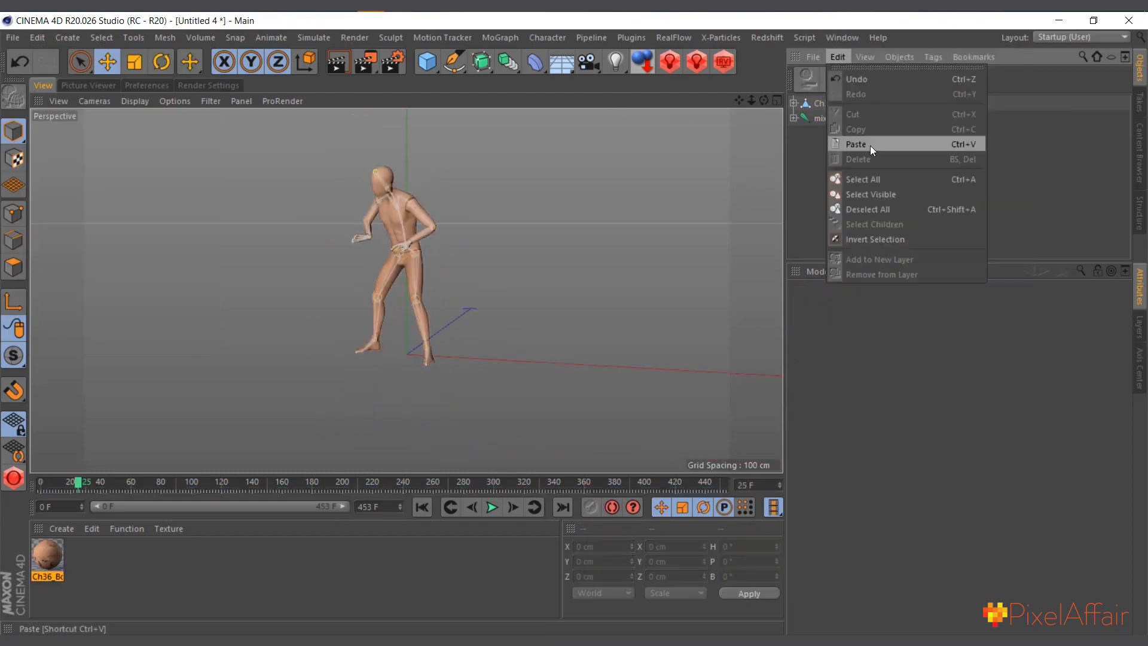
{"action": "left_click", "coordinate": [810, 155]}
{"action": "left_click", "coordinate": [823, 104]}
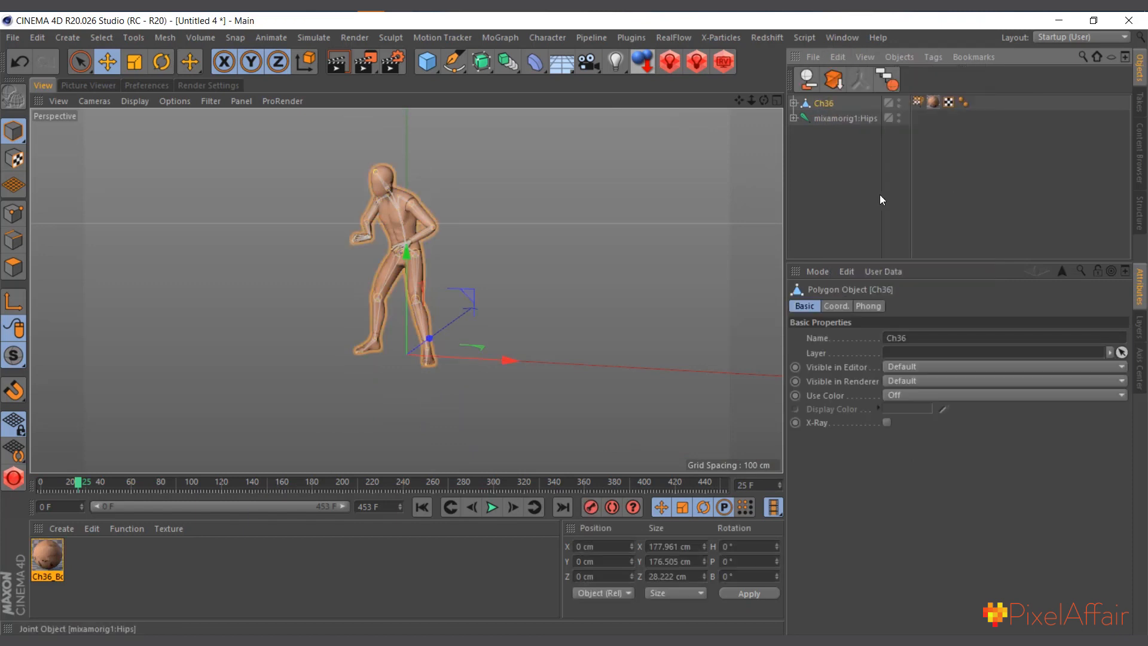
{"action": "left_click", "coordinate": [837, 306]}
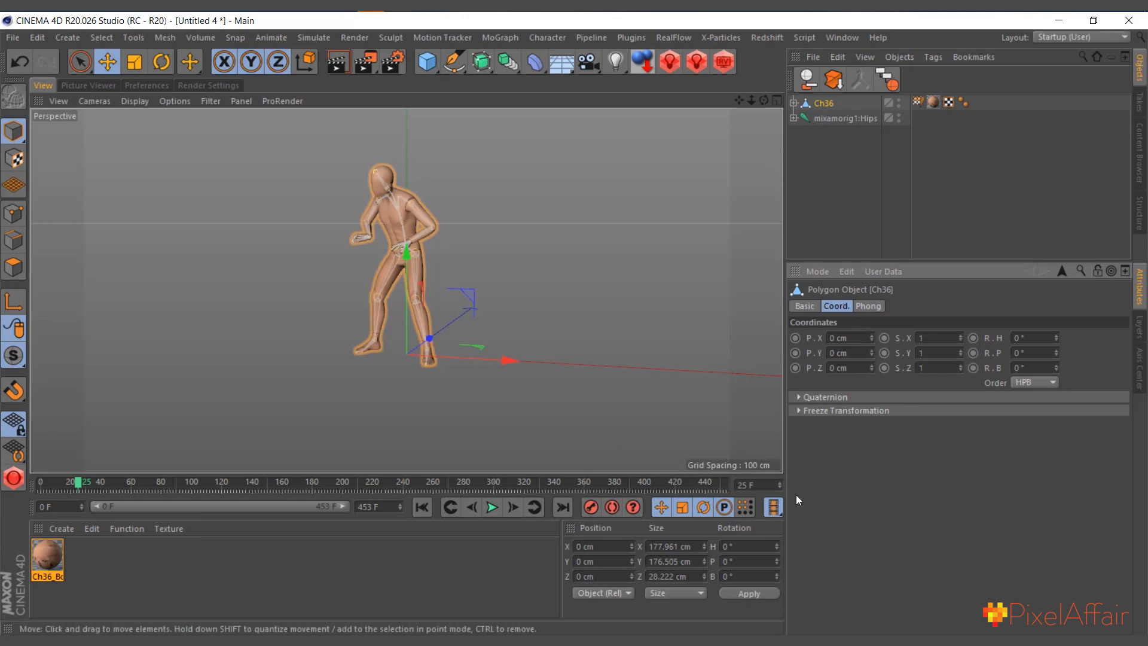
Step: Frame the whole character in the perspective view, play its animation and stop it
{"action": "scroll", "coordinate": [389, 185], "scroll_direction": "up", "scroll_amount": 5}
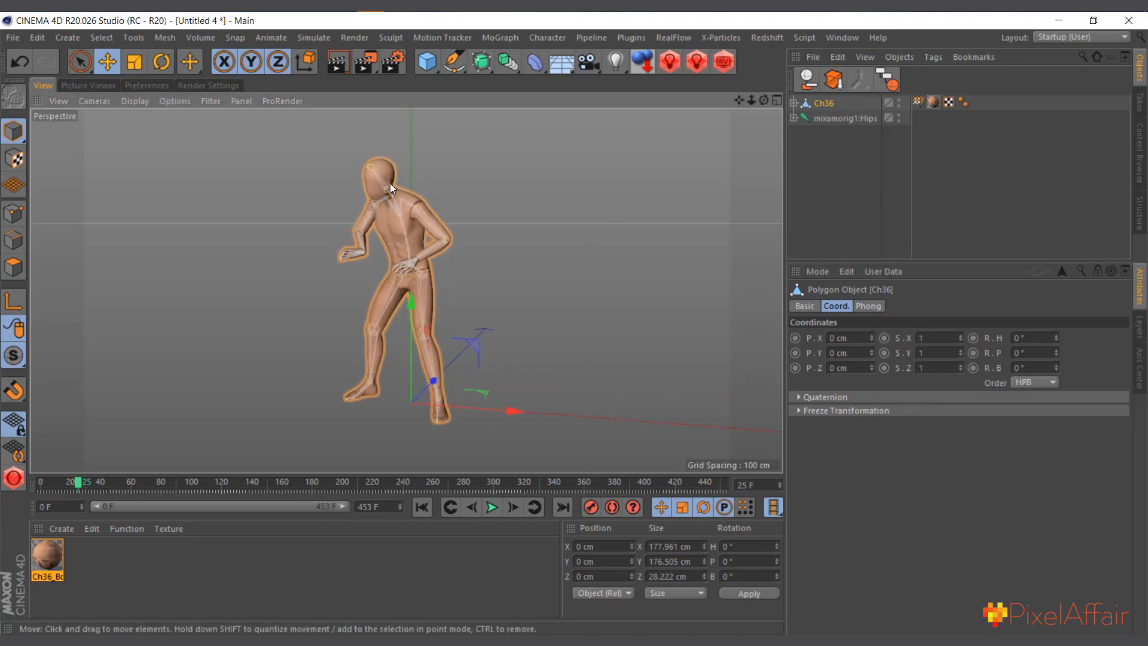
{"action": "left_click_drag", "start_coordinate": [739, 100], "coordinate": [752, 92]}
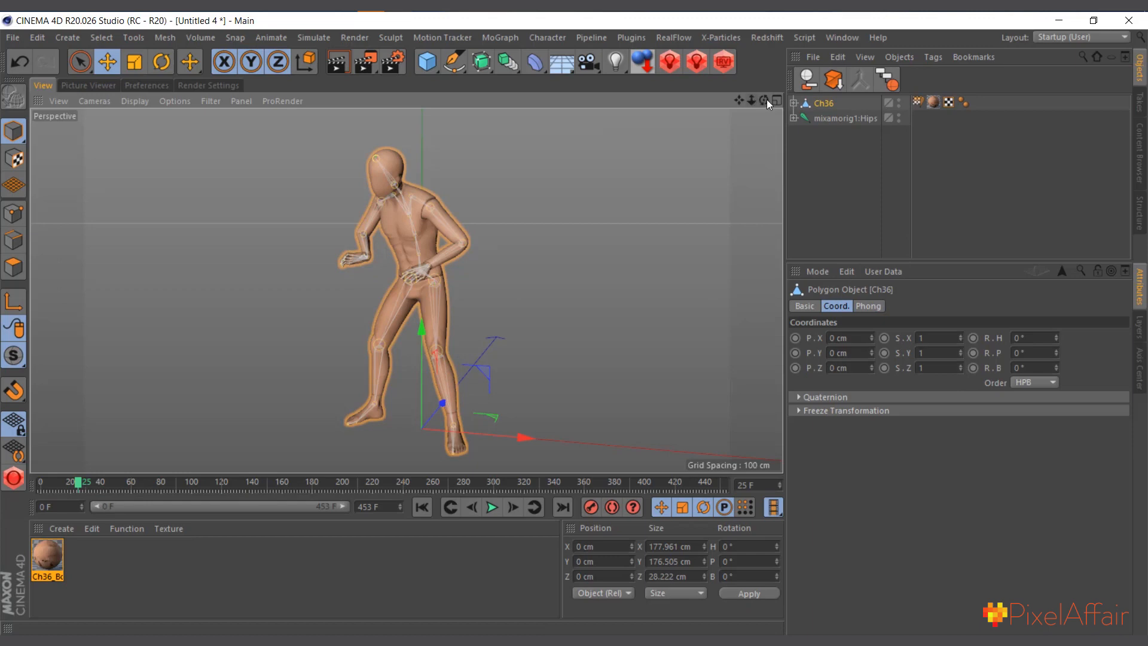
{"action": "left_click_drag", "start_coordinate": [767, 99], "coordinate": [431, 343]}
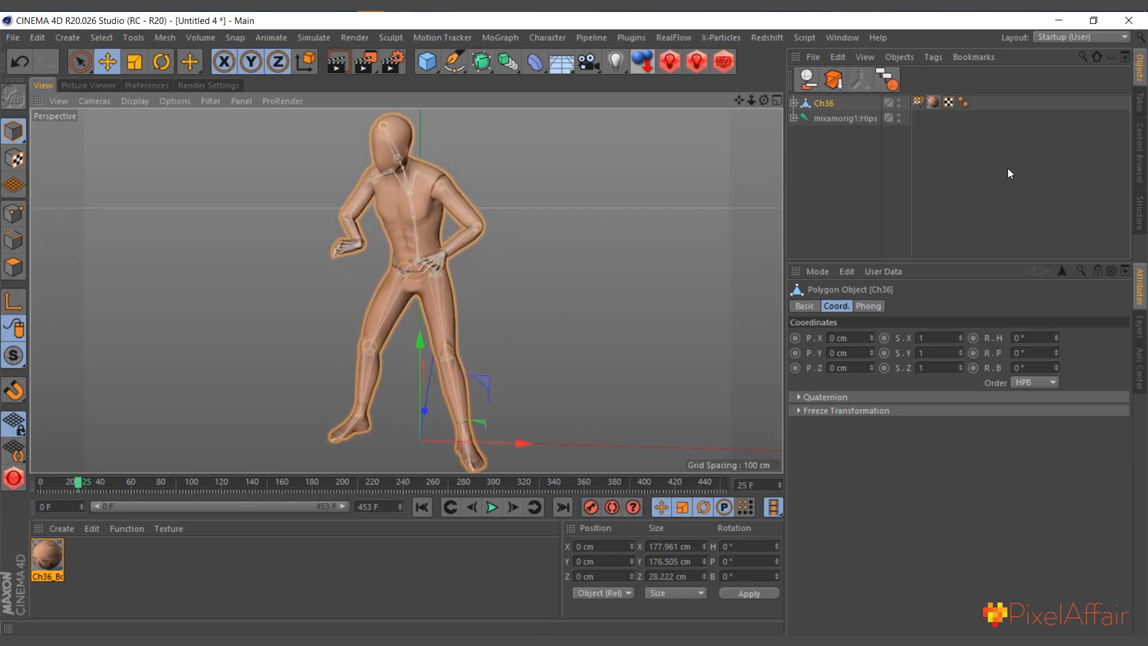
{"action": "left_click", "coordinate": [492, 508]}
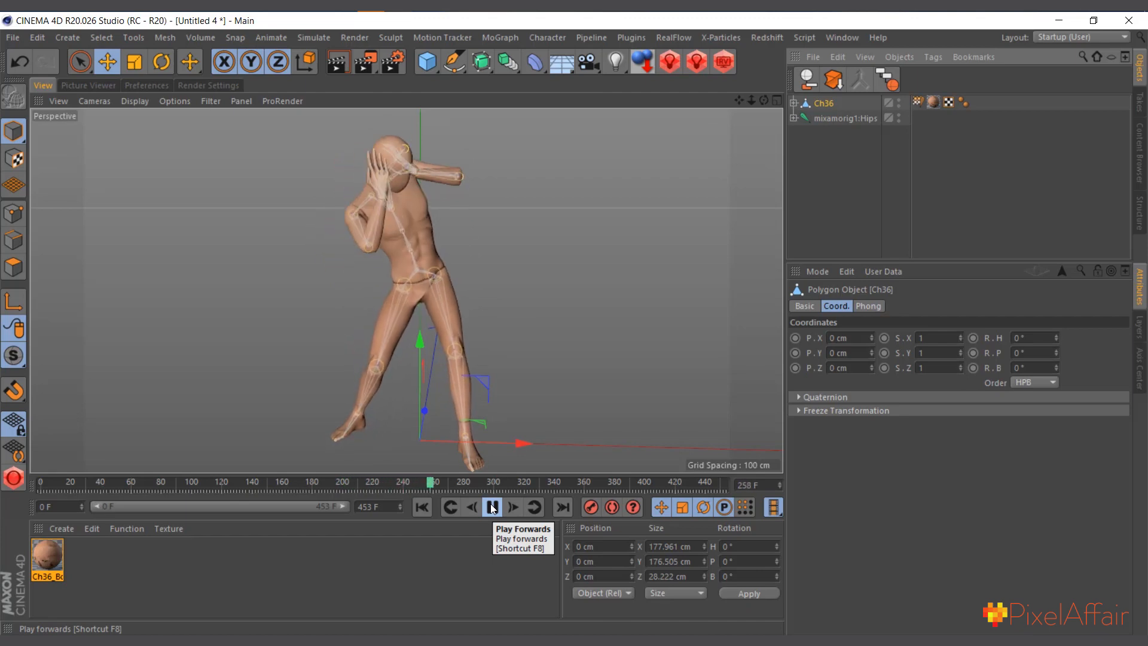
{"action": "left_click", "coordinate": [492, 507]}
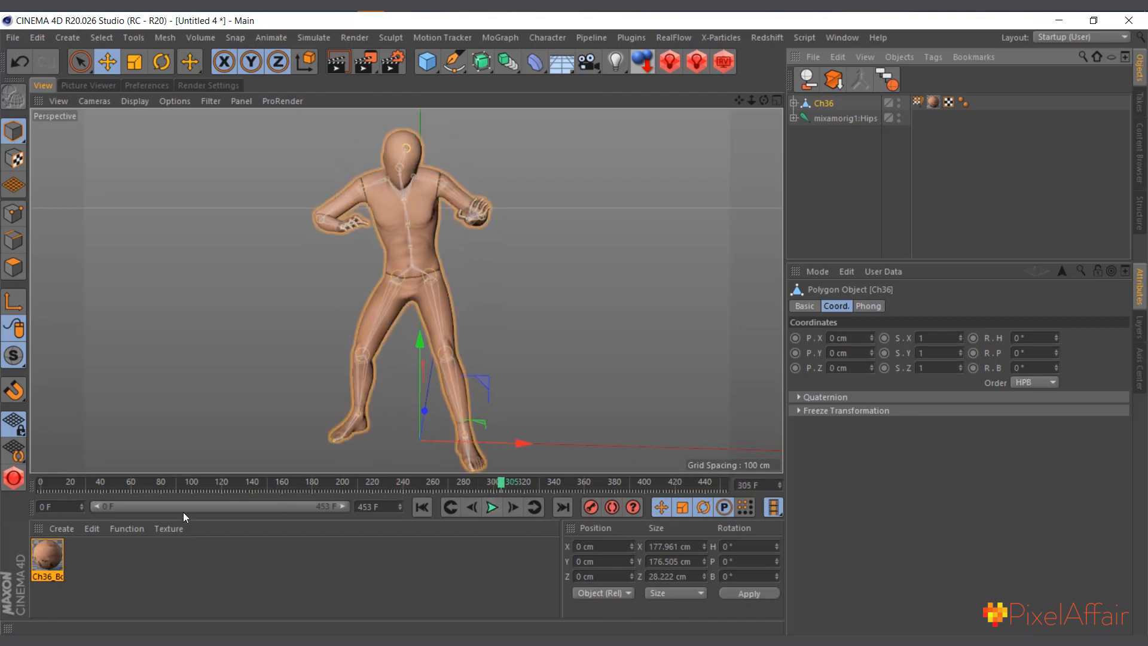
Step: Set the timeline's start to frame 110, play the shortened animation and return to its first frame
{"action": "mouse_move", "coordinate": [192, 485]}
{"action": "left_mouse_down"}
{"action": "mouse_move", "coordinate": [170, 486]}
{"action": "mouse_move", "coordinate": [185, 485]}
{"action": "left_mouse_up"}
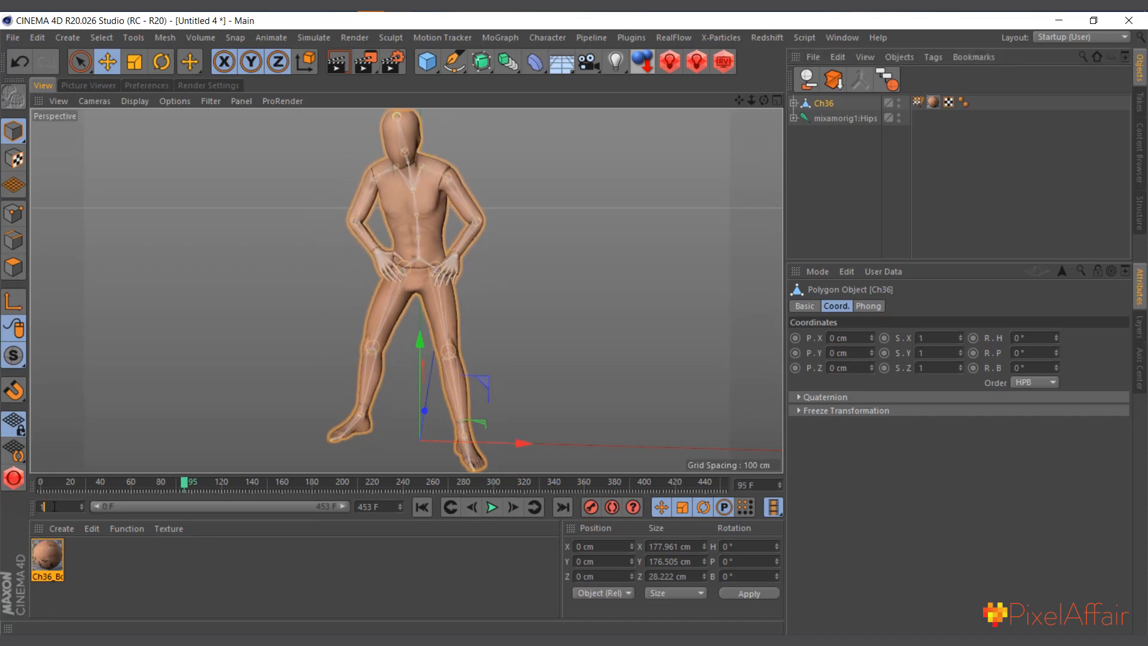
{"action": "key", "text": "Return"}
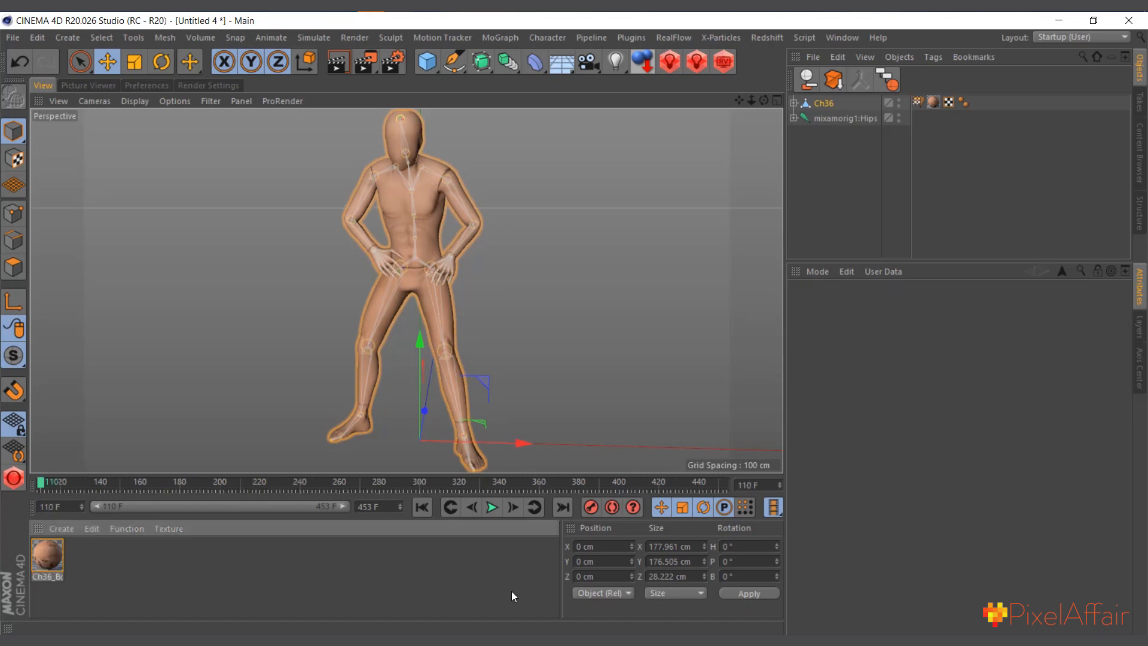
{"action": "left_click", "coordinate": [490, 508]}
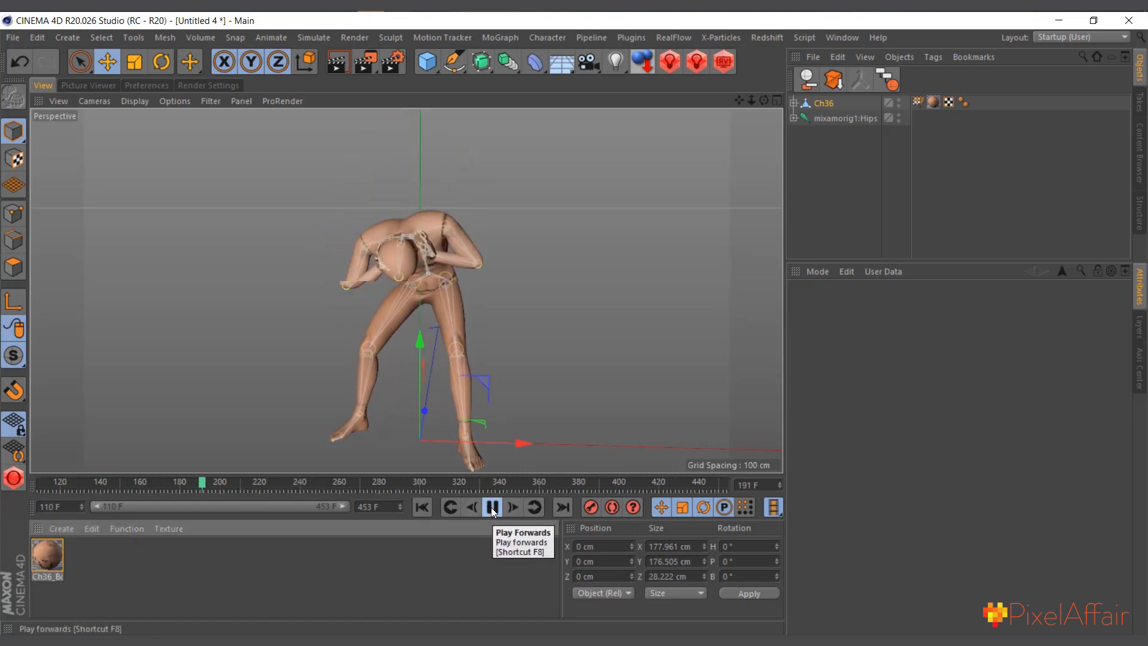
{"action": "left_click", "coordinate": [491, 508]}
{"action": "left_click", "coordinate": [422, 507]}
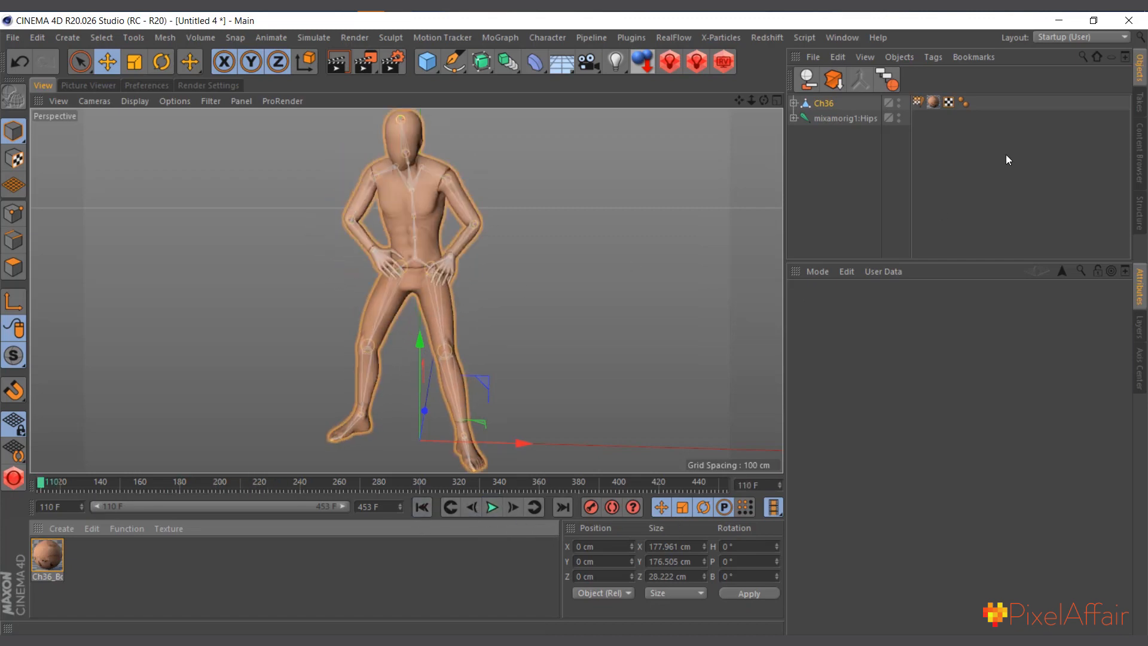
Step: Add a Cloth simulation tag to the Ch36 mesh
{"action": "scroll", "coordinate": [445, 139], "scroll_direction": "down", "scroll_amount": 2}
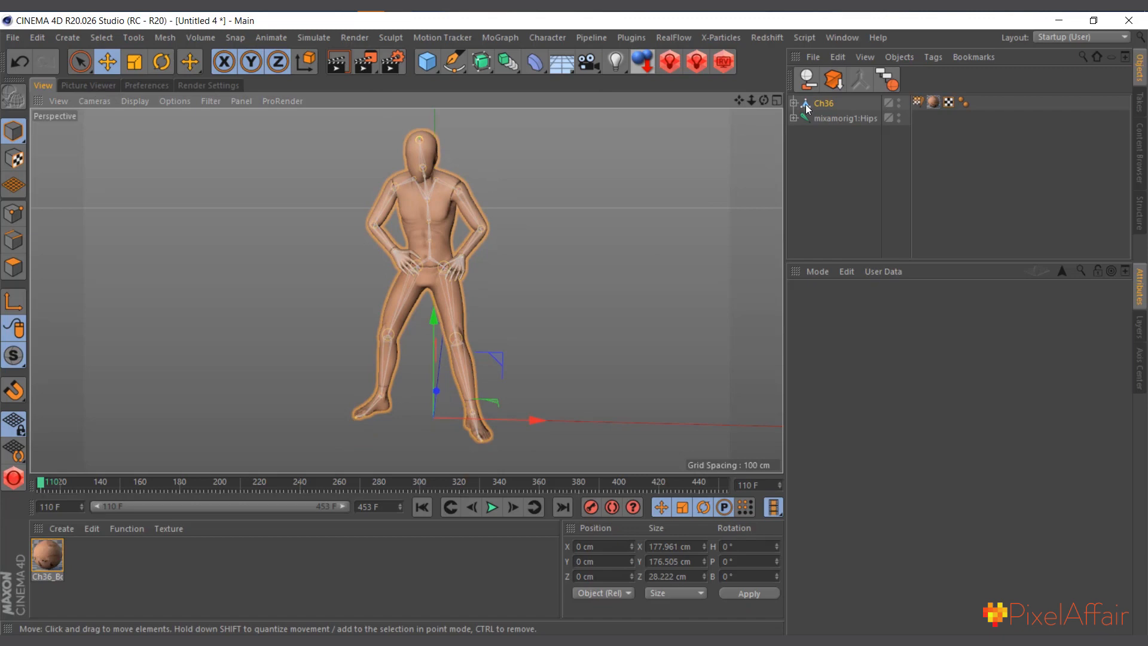
{"action": "right_click", "coordinate": [828, 107]}
{"action": "mouse_move", "coordinate": [861, 172]}
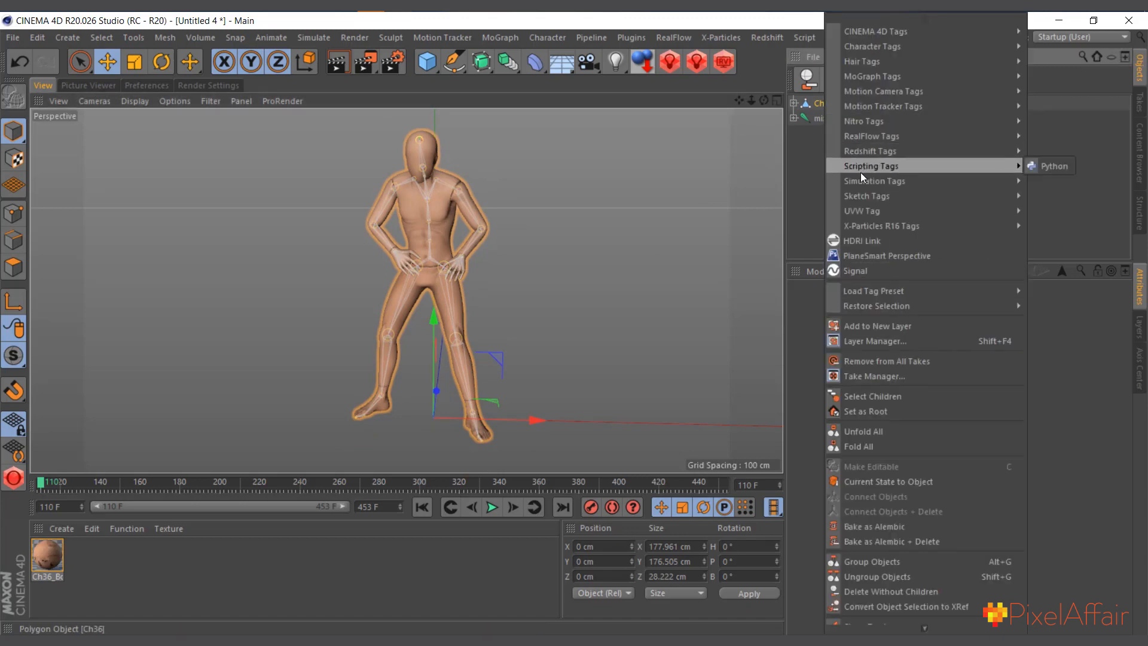
{"action": "left_click", "coordinate": [1055, 269]}
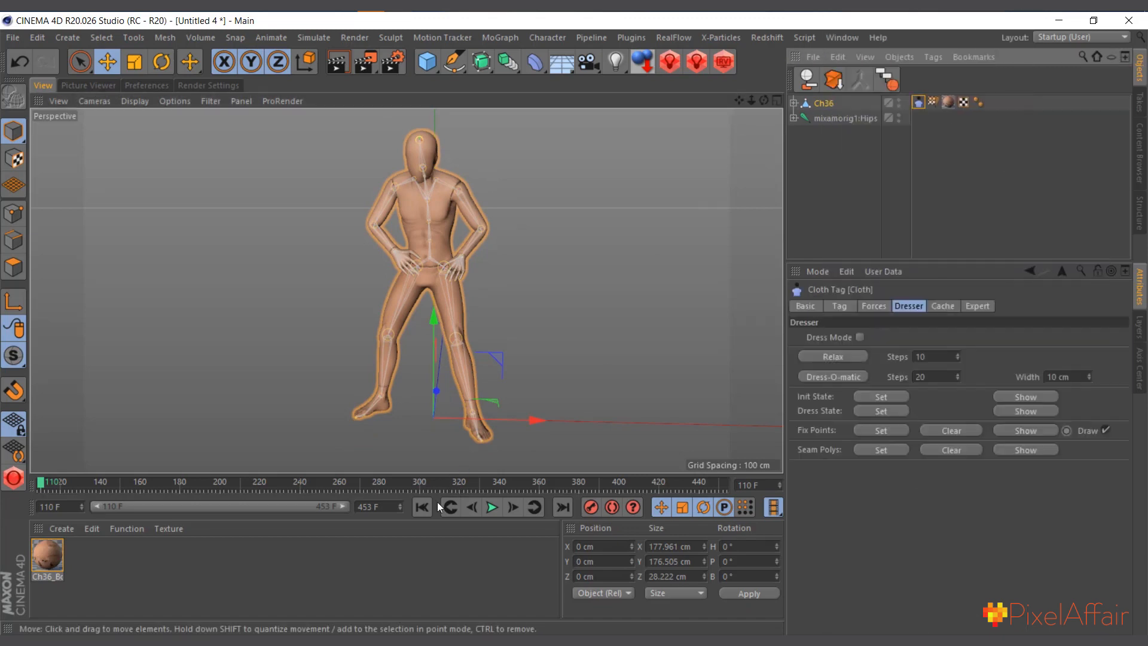
Step: Play the cloth simulation on Ch36 several times, expand its hierarchy, and return to the first frame
{"action": "left_click", "coordinate": [492, 508]}
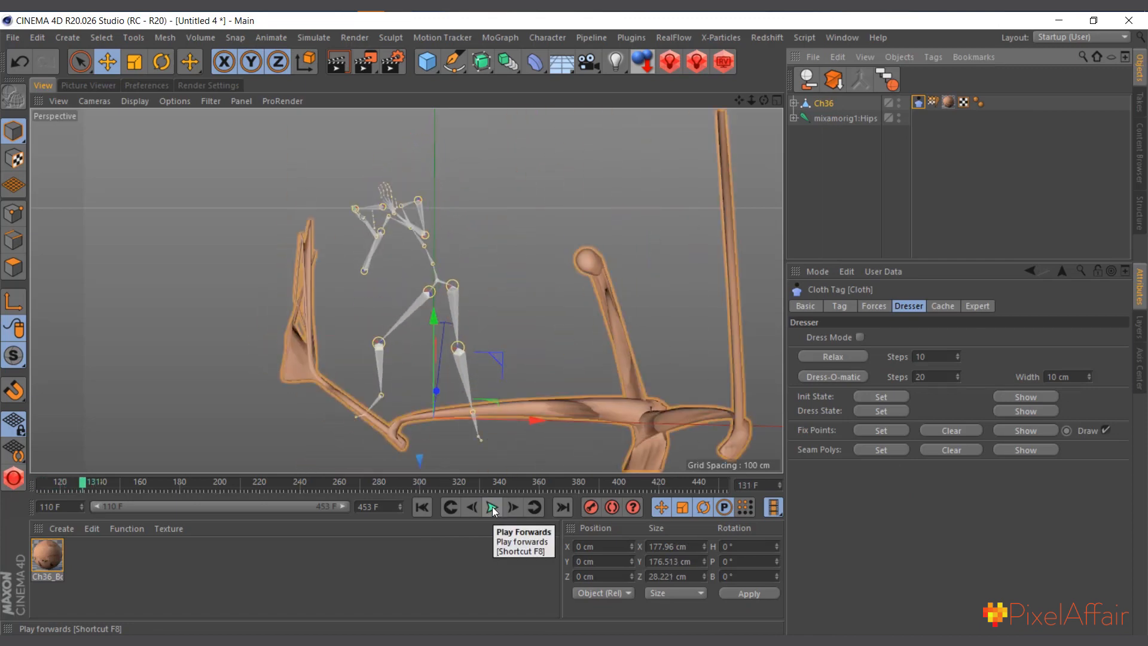
{"action": "left_click", "coordinate": [422, 507]}
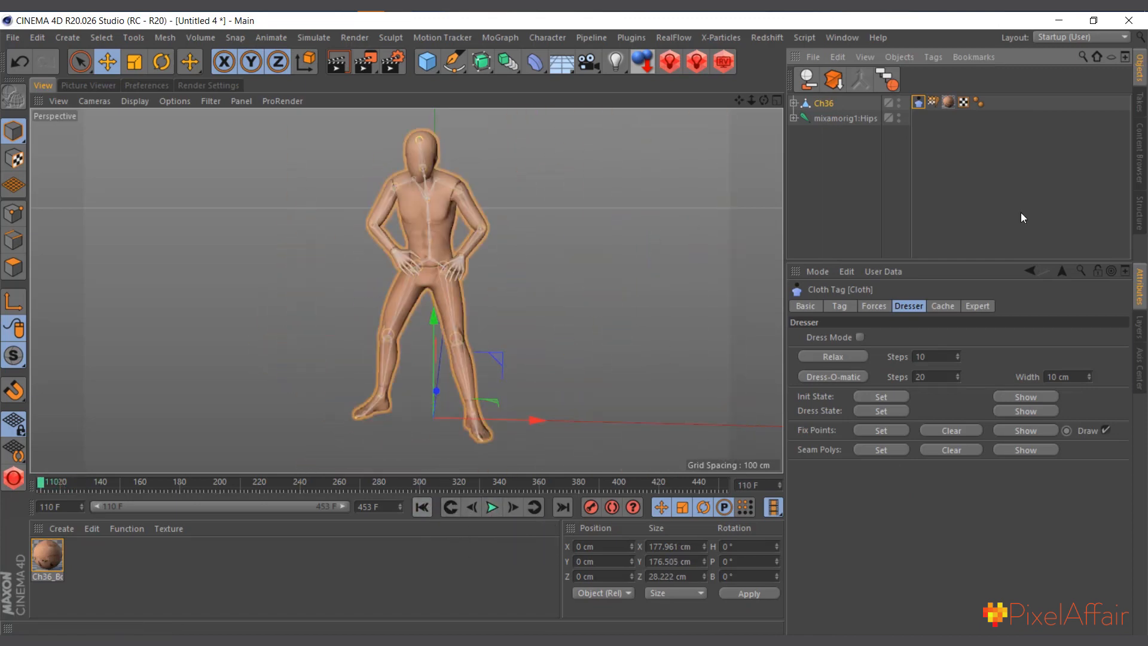
{"action": "left_click", "coordinate": [492, 507]}
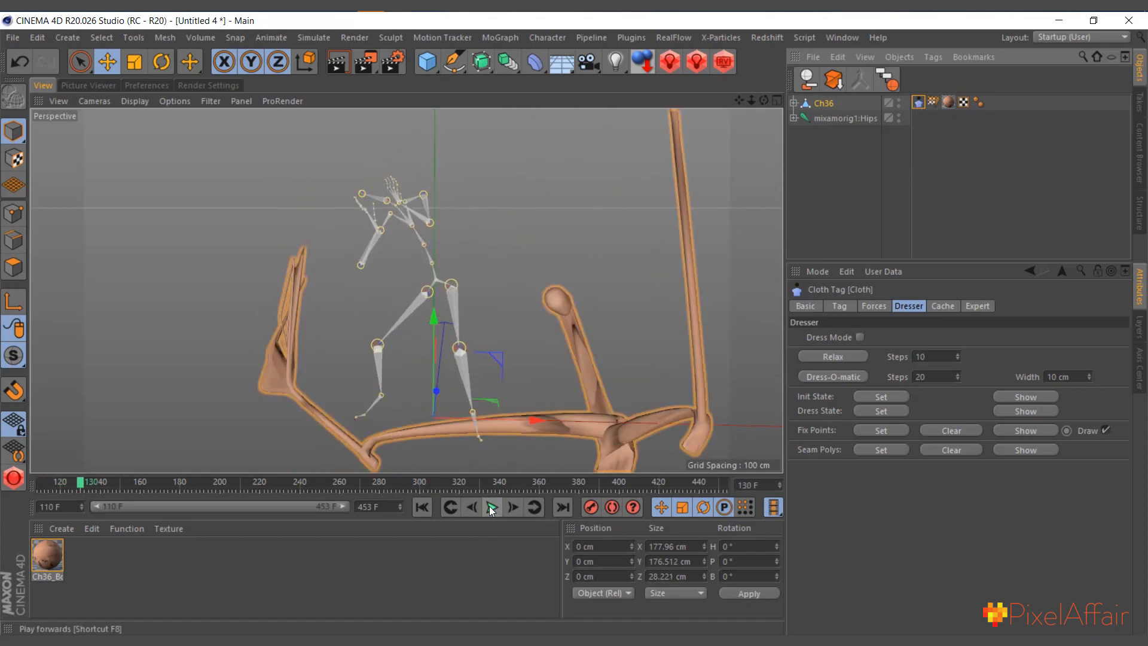
{"action": "left_click", "coordinate": [794, 103]}
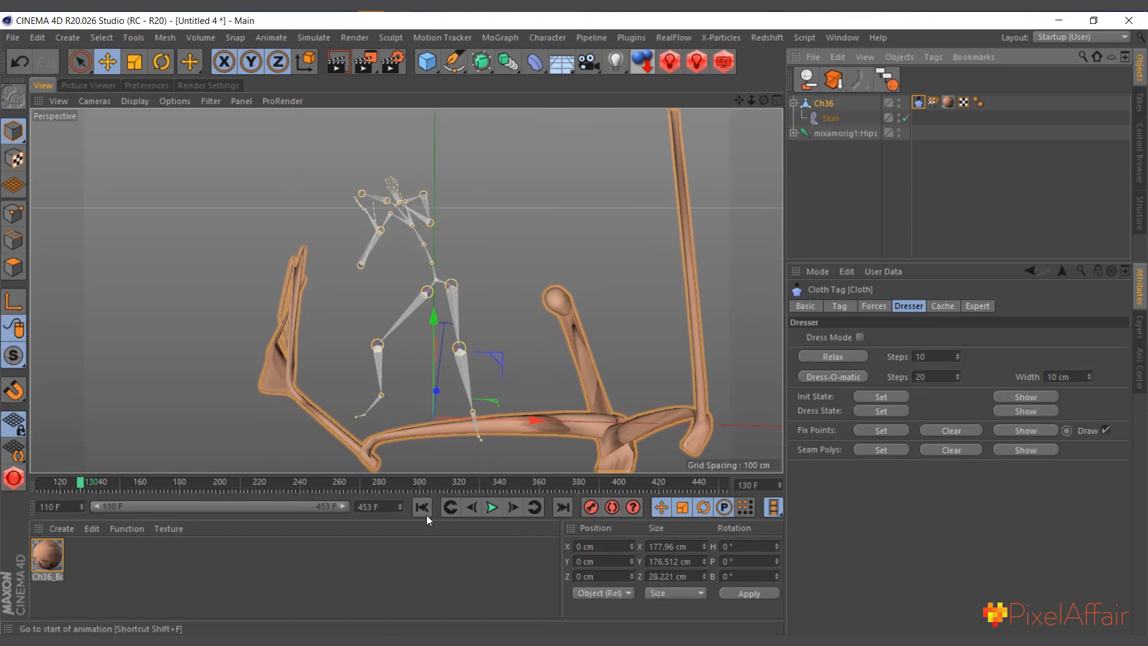
{"action": "left_click", "coordinate": [491, 508]}
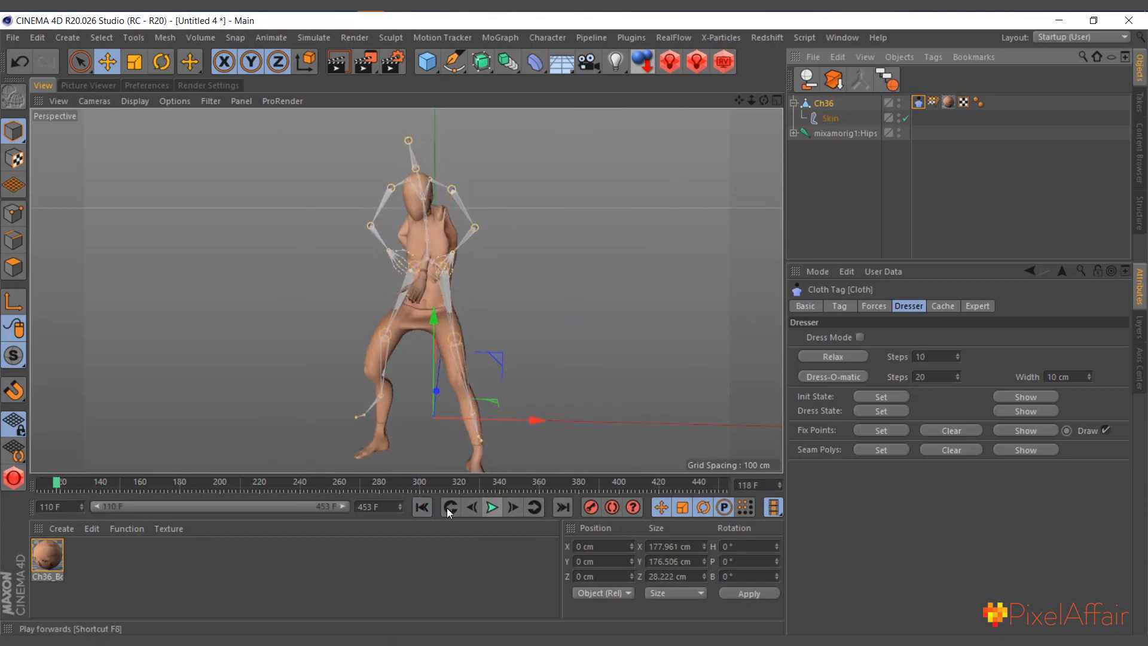
{"action": "left_click", "coordinate": [422, 507]}
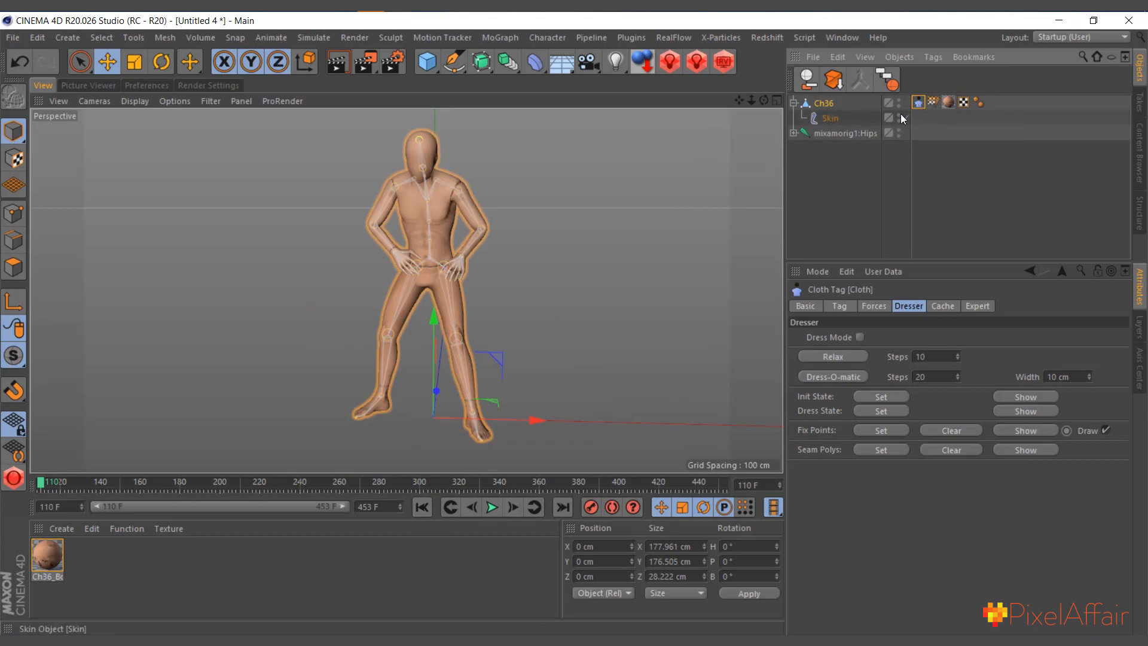
Step: Delete the Cloth tag from Ch36 and move the mesh below mixamorig1:Hips in the object hierarchy
{"action": "key", "text": "Delete"}
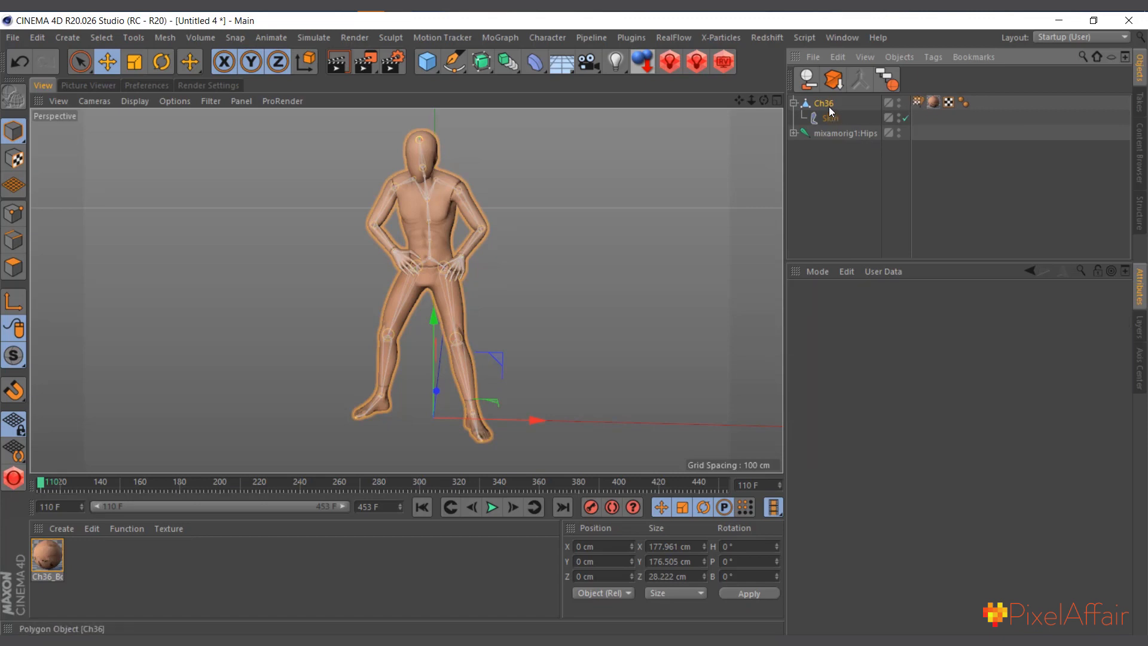
{"action": "left_click", "coordinate": [830, 105]}
{"action": "left_click", "coordinate": [793, 103]}
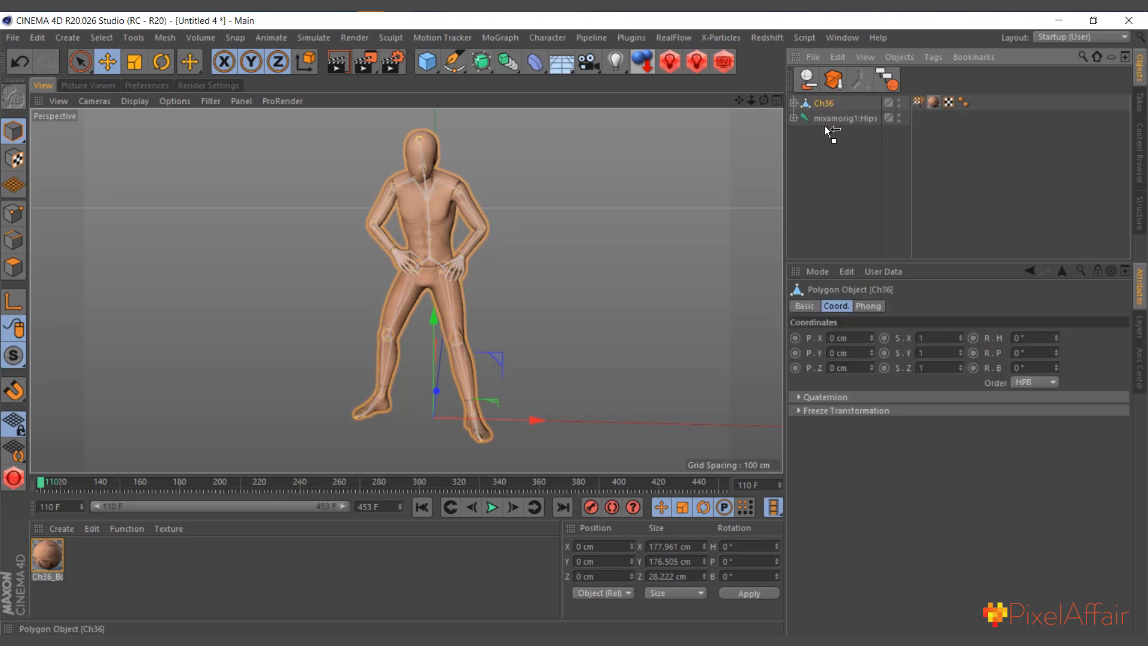
{"action": "left_click_drag", "start_coordinate": [828, 129], "coordinate": [823, 99]}
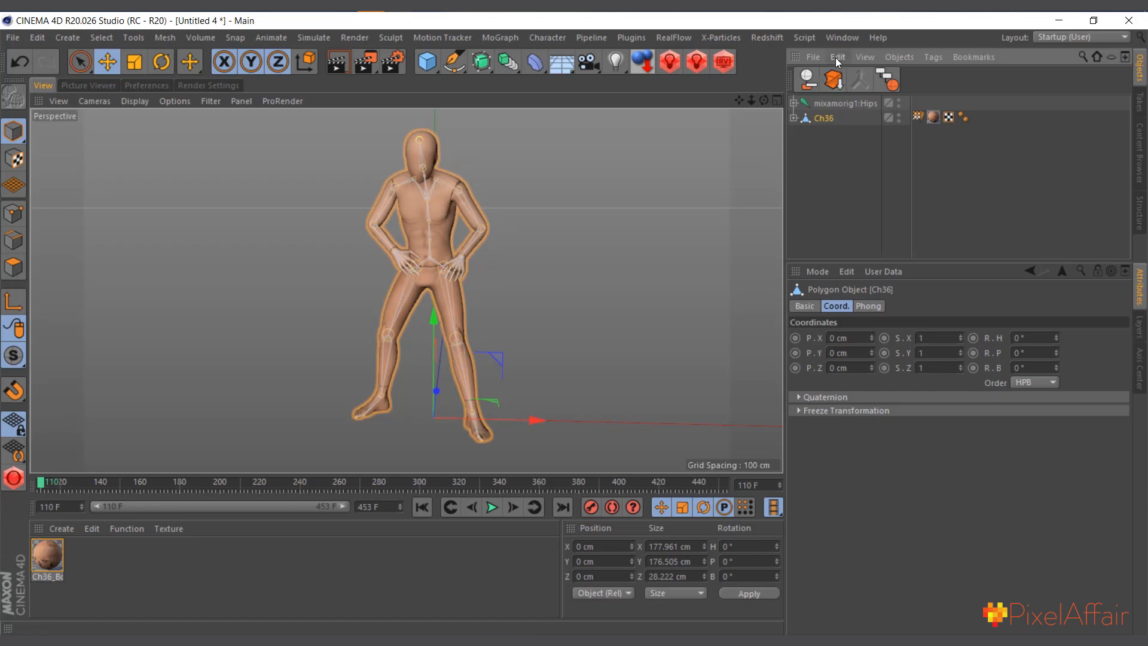
Step: Create a static copy of Ch36 with Current State to Object, take it out of its null and delete the null
{"action": "left_click", "coordinate": [899, 57]}
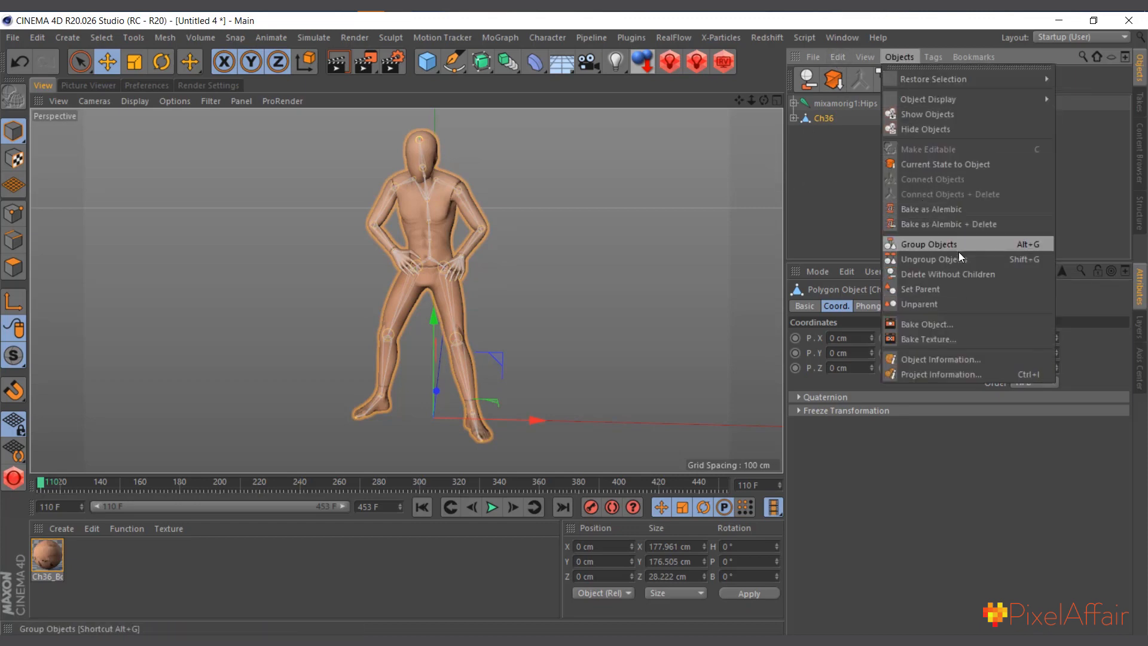
{"action": "left_click", "coordinate": [959, 166]}
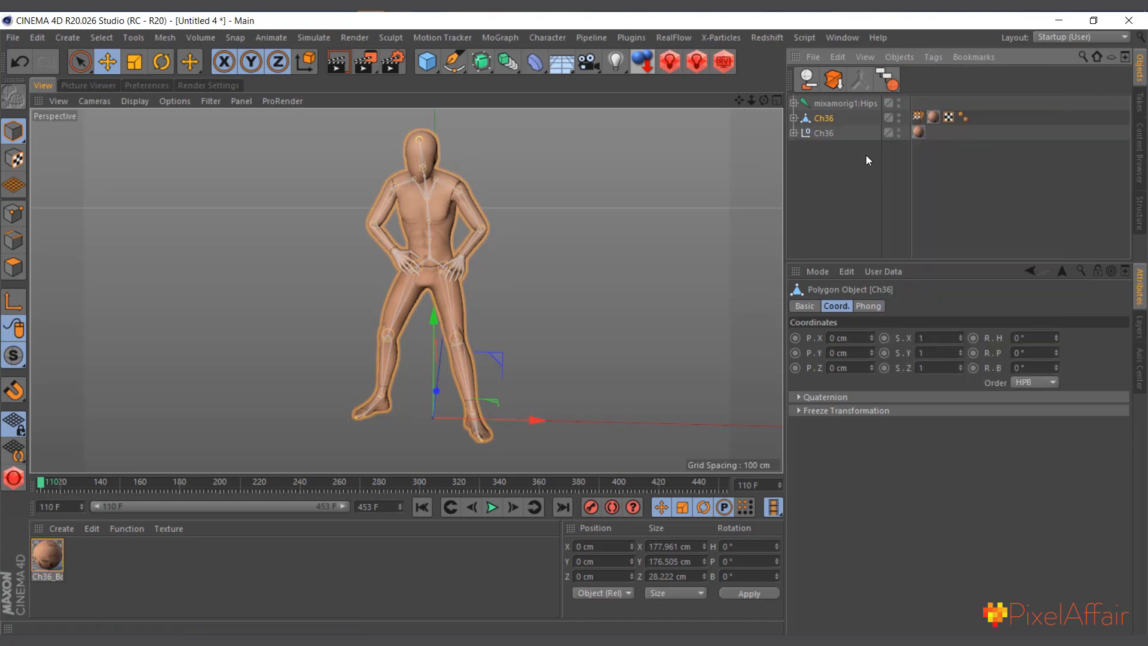
{"action": "left_click", "coordinate": [793, 133]}
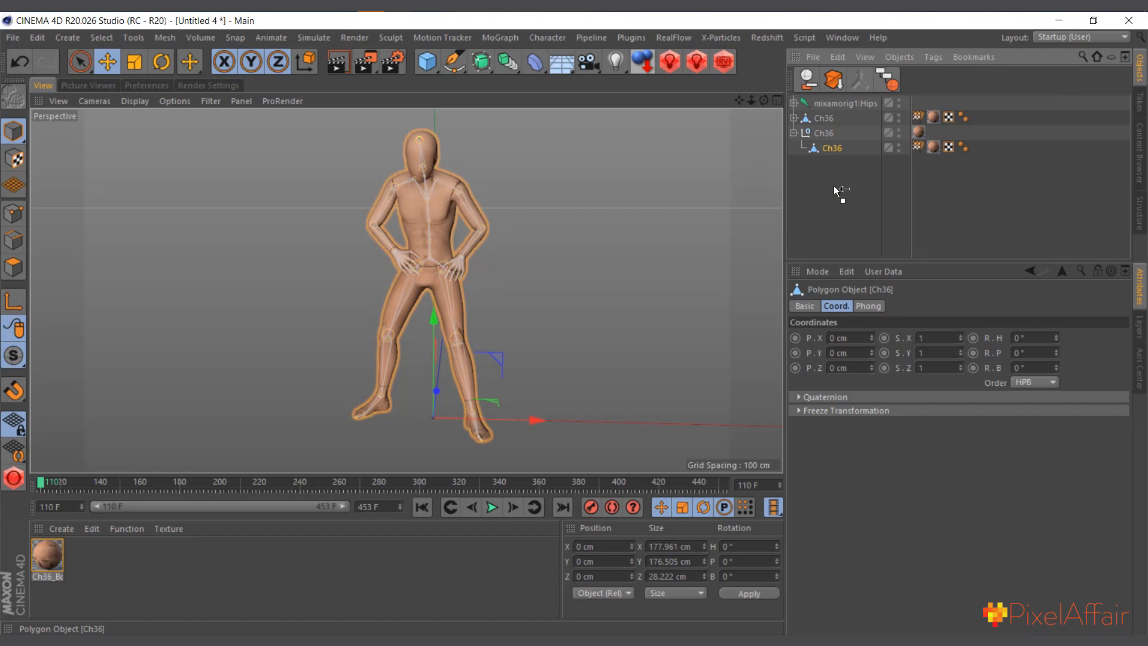
{"action": "left_click_drag", "start_coordinate": [833, 185], "coordinate": [833, 187]}
{"action": "left_click", "coordinate": [825, 134]}
{"action": "key", "text": "Delete"}
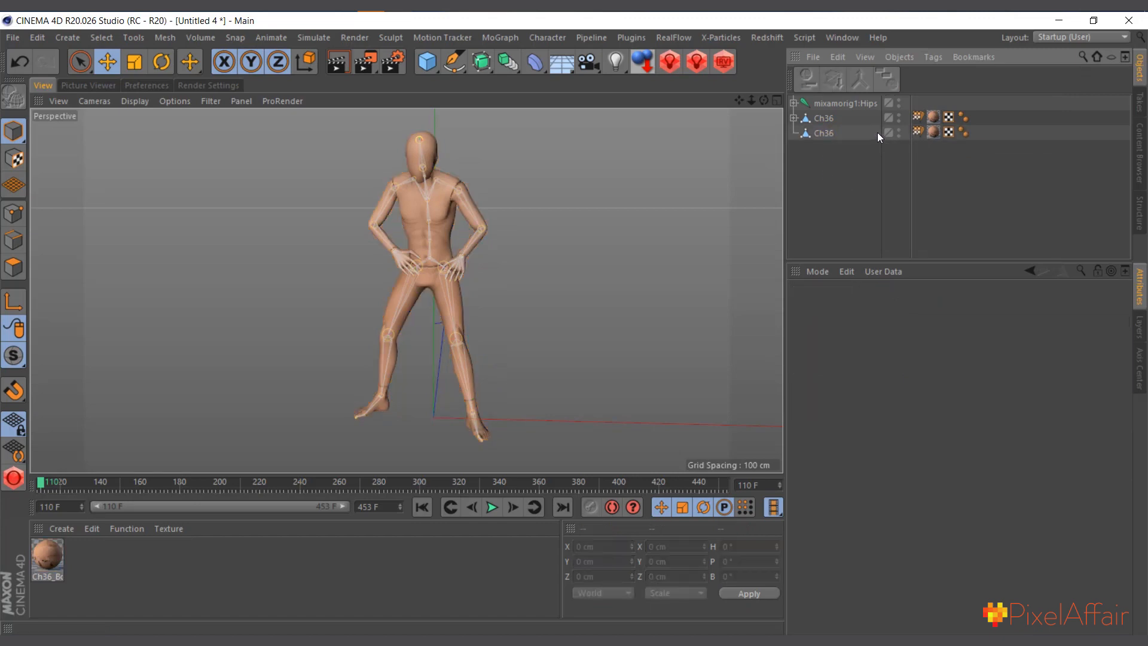
Step: Hide the original Ch36 mesh and the mixamorig1:Hips skeleton in the viewport, leaving the static copy selected
{"action": "left_click", "coordinate": [828, 134]}
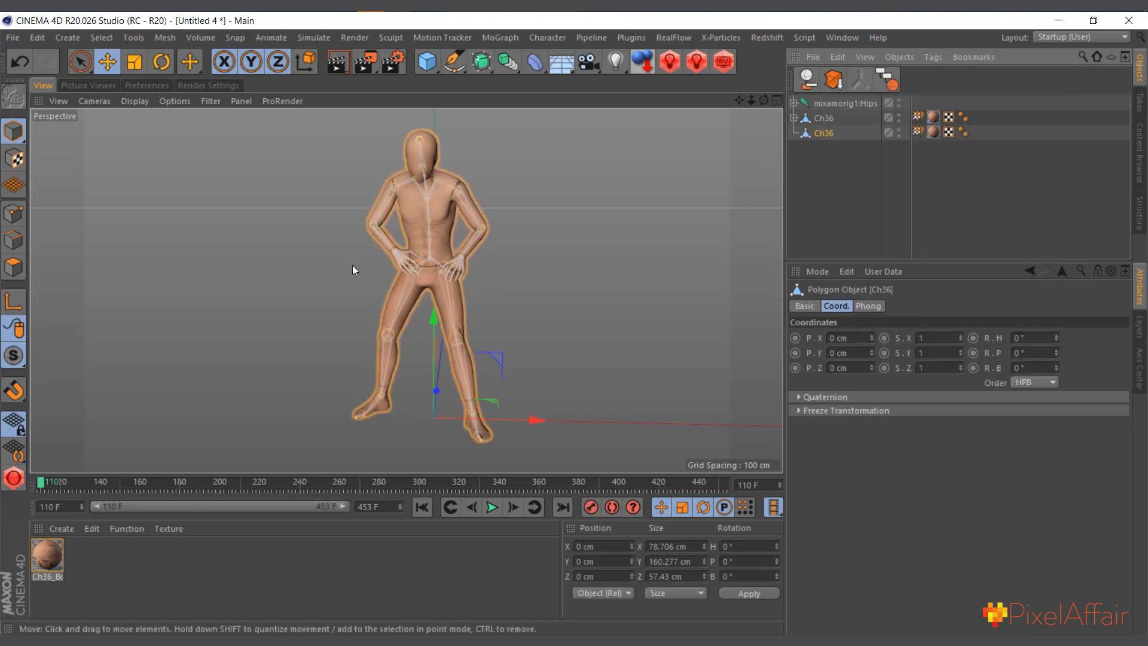
{"action": "left_click", "coordinate": [903, 118]}
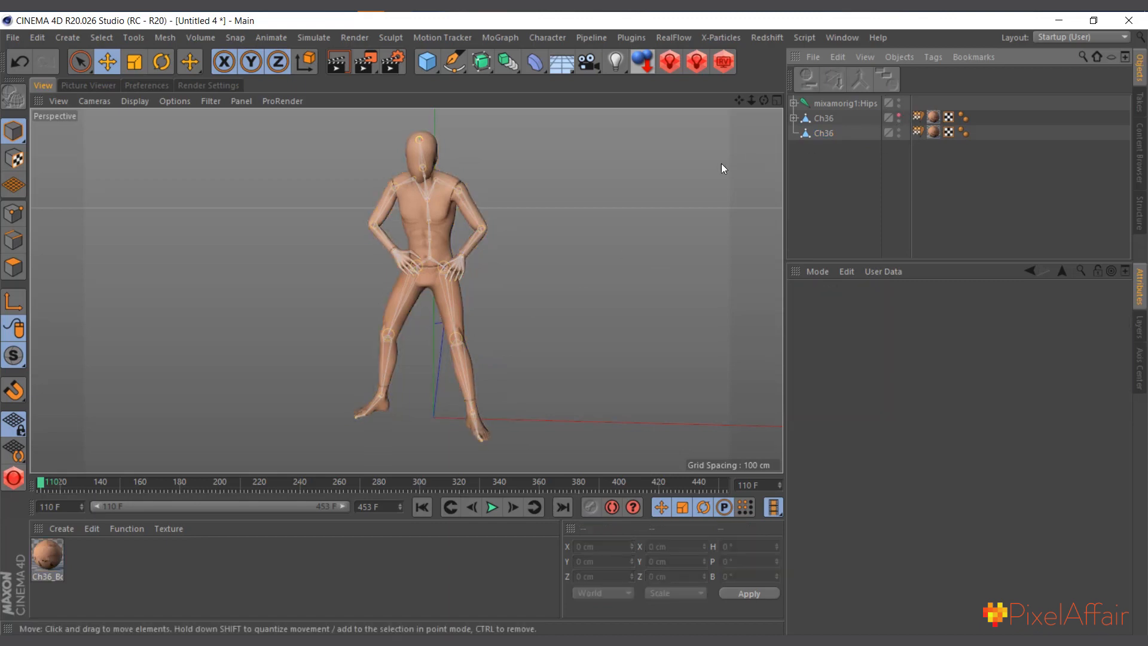
{"action": "left_click", "coordinate": [859, 132]}
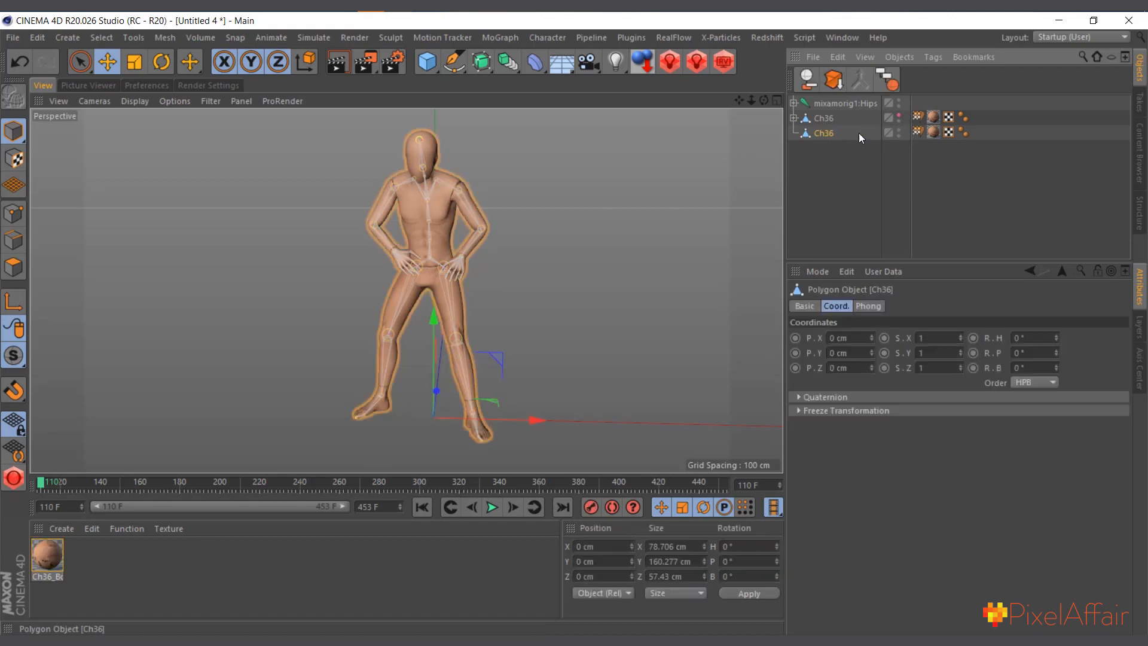
{"action": "left_click", "coordinate": [899, 101]}
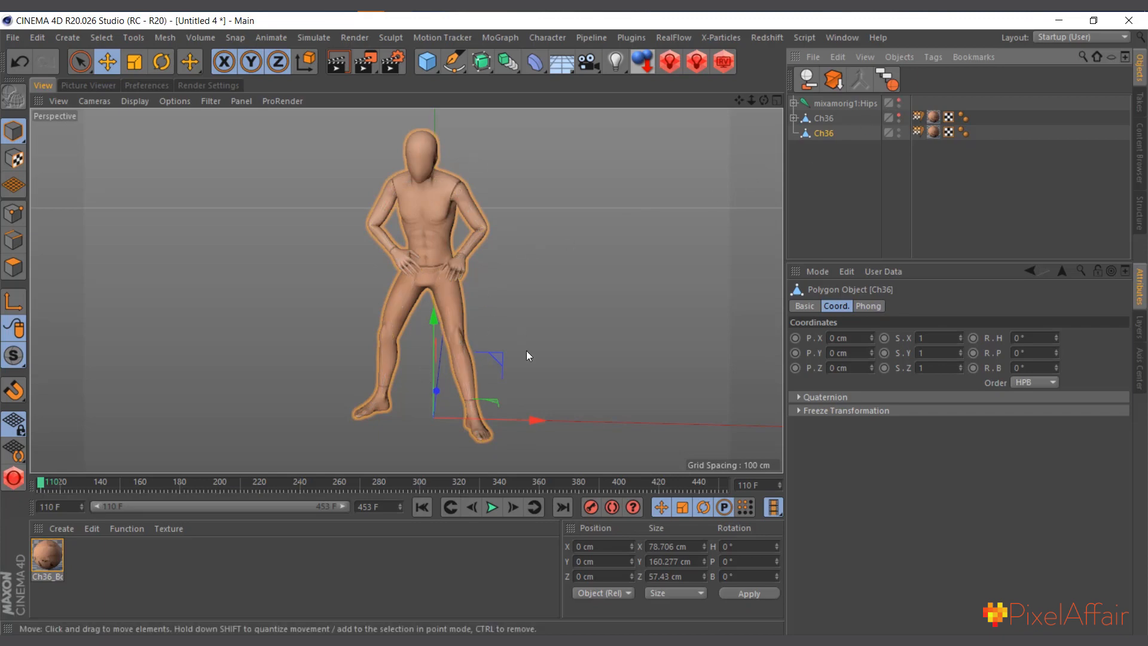
Step: Play the animation to check the static Ch36 copy and return to the first frame
{"action": "left_click", "coordinate": [492, 507]}
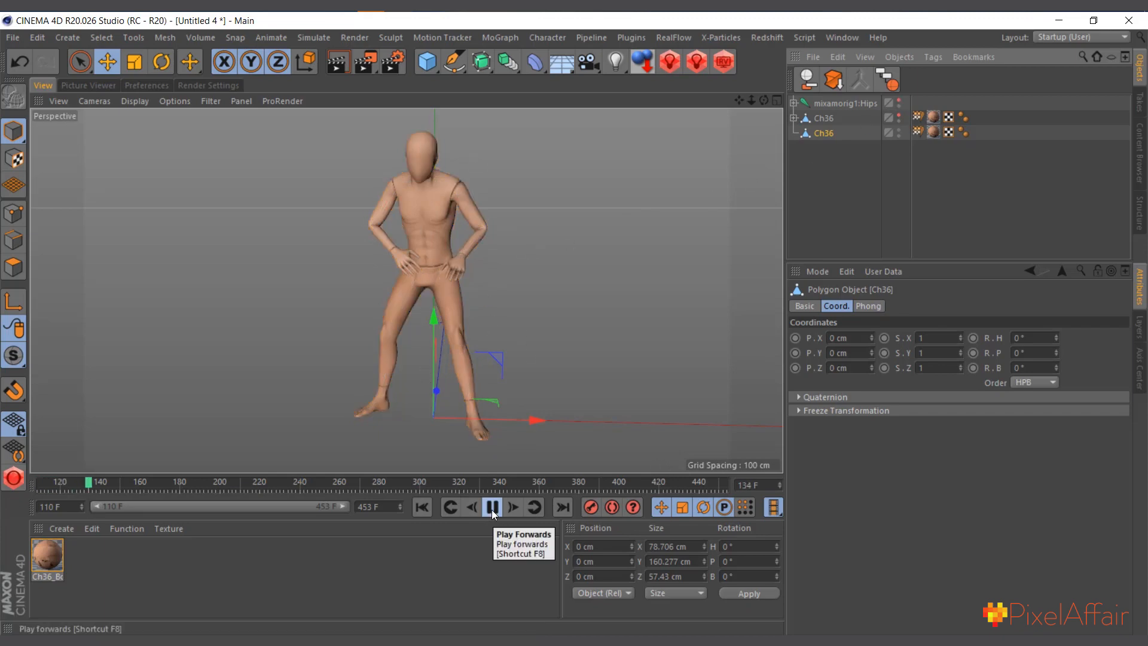
{"action": "left_click", "coordinate": [492, 508]}
{"action": "left_click", "coordinate": [421, 508]}
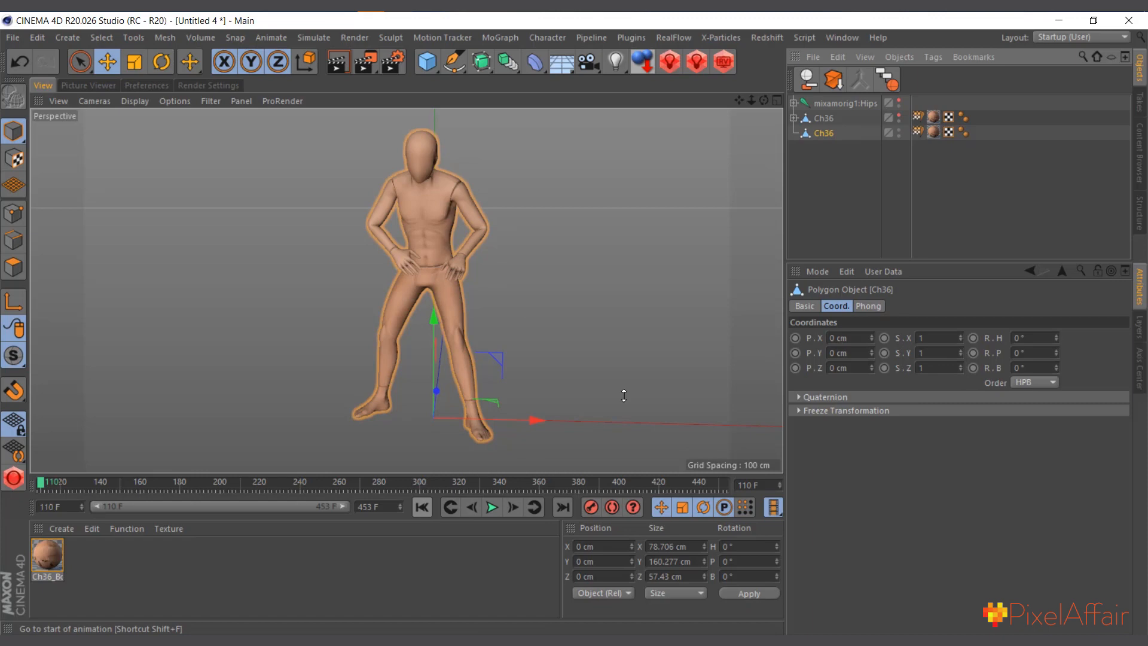
Step: Add a Cloth simulation tag to the Ch36 copy and play the simulation from an angled view
{"action": "right_click", "coordinate": [818, 134]}
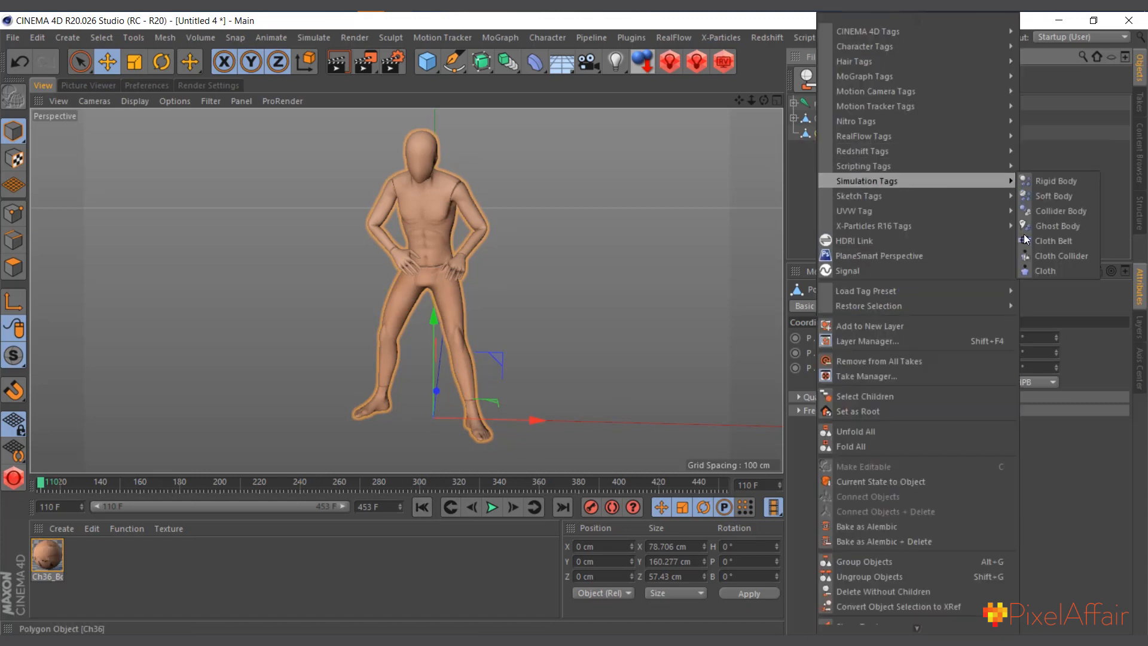
{"action": "left_click", "coordinate": [1045, 271]}
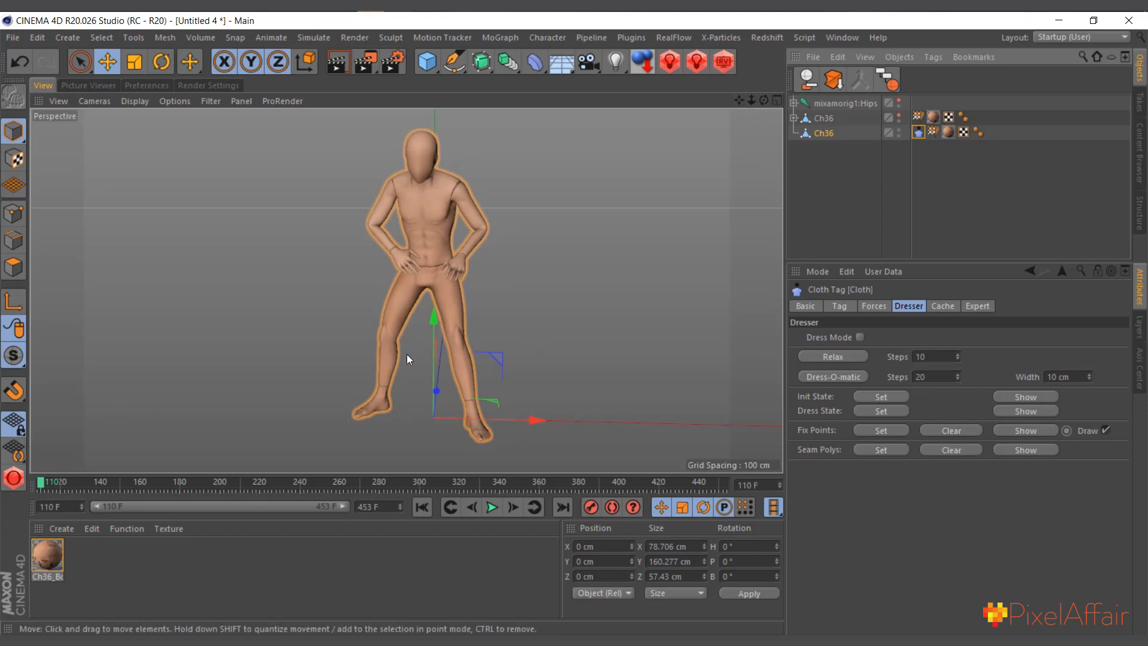
{"action": "left_click_drag", "start_coordinate": [763, 101], "coordinate": [734, 109]}
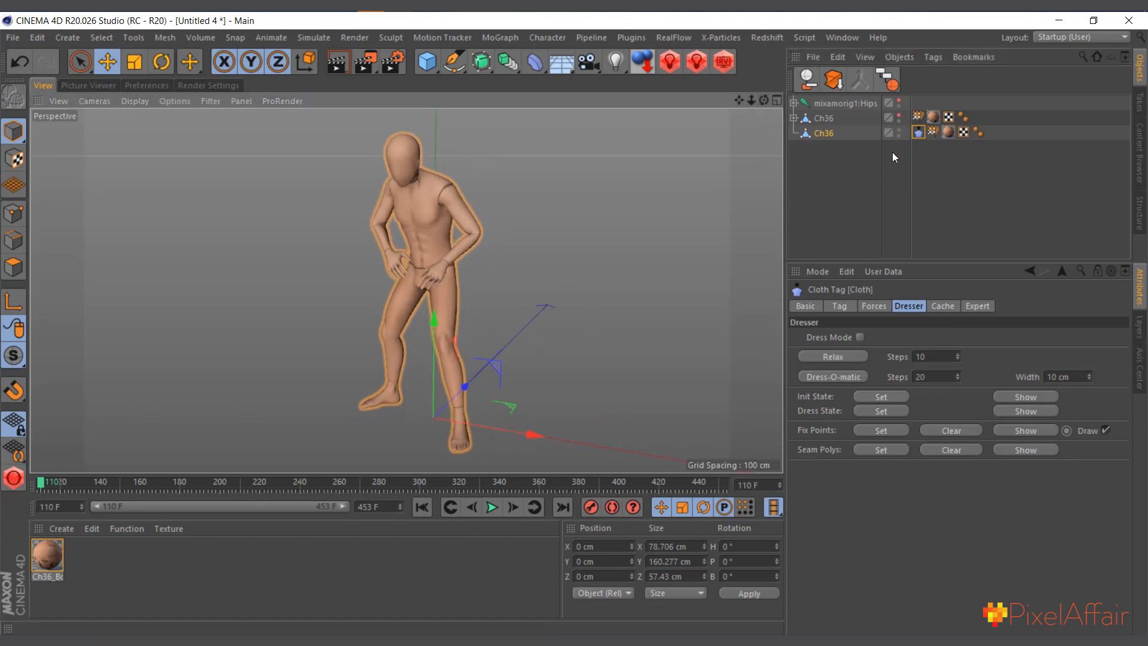
{"action": "left_click", "coordinate": [494, 512]}
{"action": "left_click", "coordinate": [493, 508]}
{"action": "left_click", "coordinate": [422, 507]}
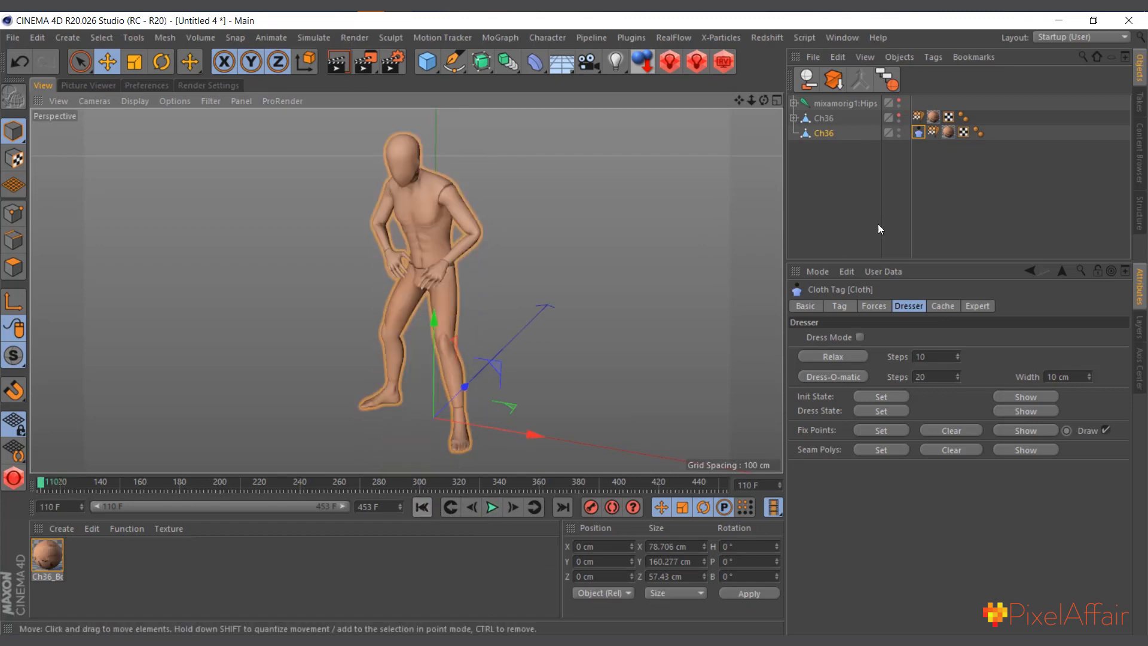
Step: Set the gravity of the copy's Cloth tag to 0
{"action": "left_click", "coordinate": [874, 306]}
{"action": "double_click", "coordinate": [933, 338]}
{"action": "type", "text": "0"}
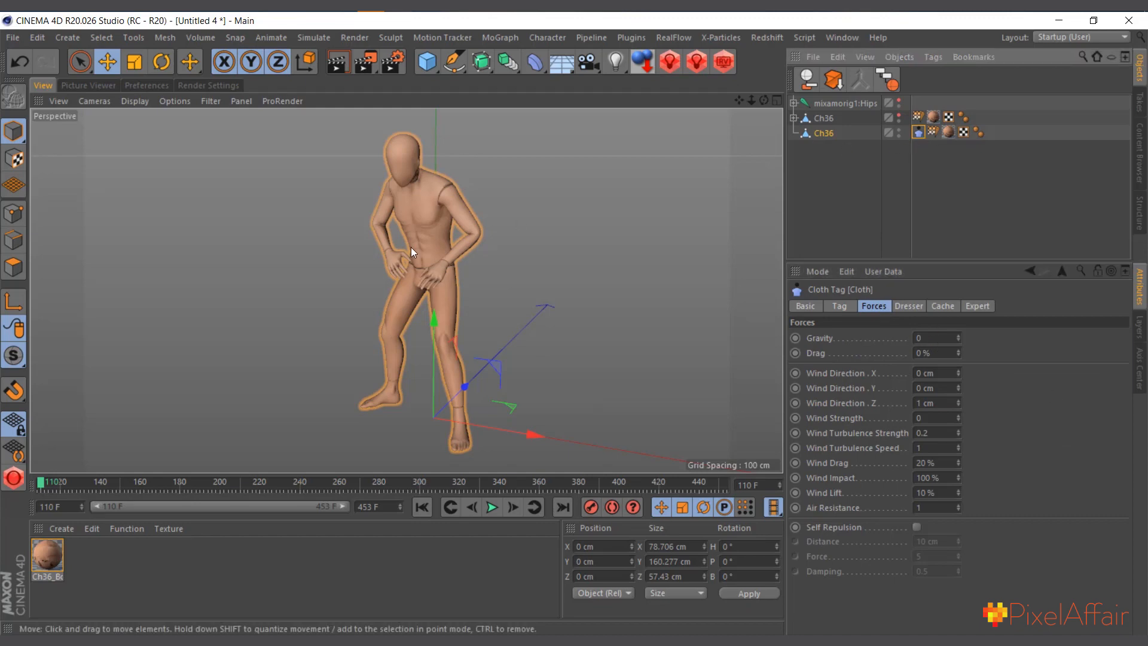
Step: Add a Cloth Belt simulation tag to the Ch36 copy
{"action": "right_click", "coordinate": [817, 137]}
{"action": "mouse_move", "coordinate": [884, 32]}
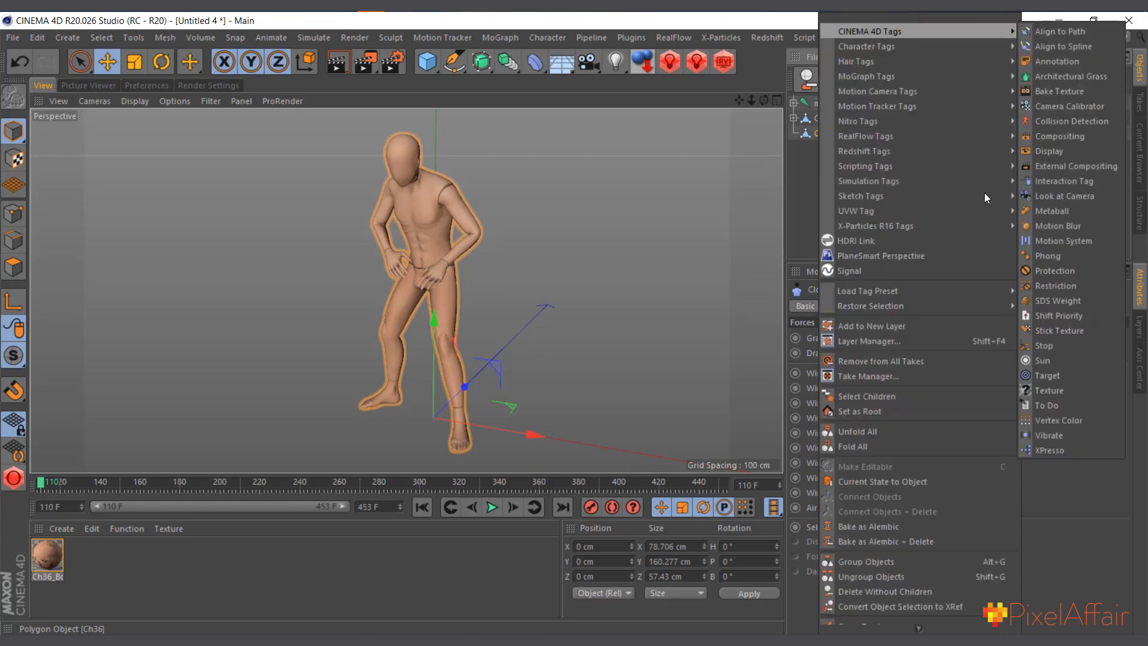
{"action": "mouse_move", "coordinate": [902, 179]}
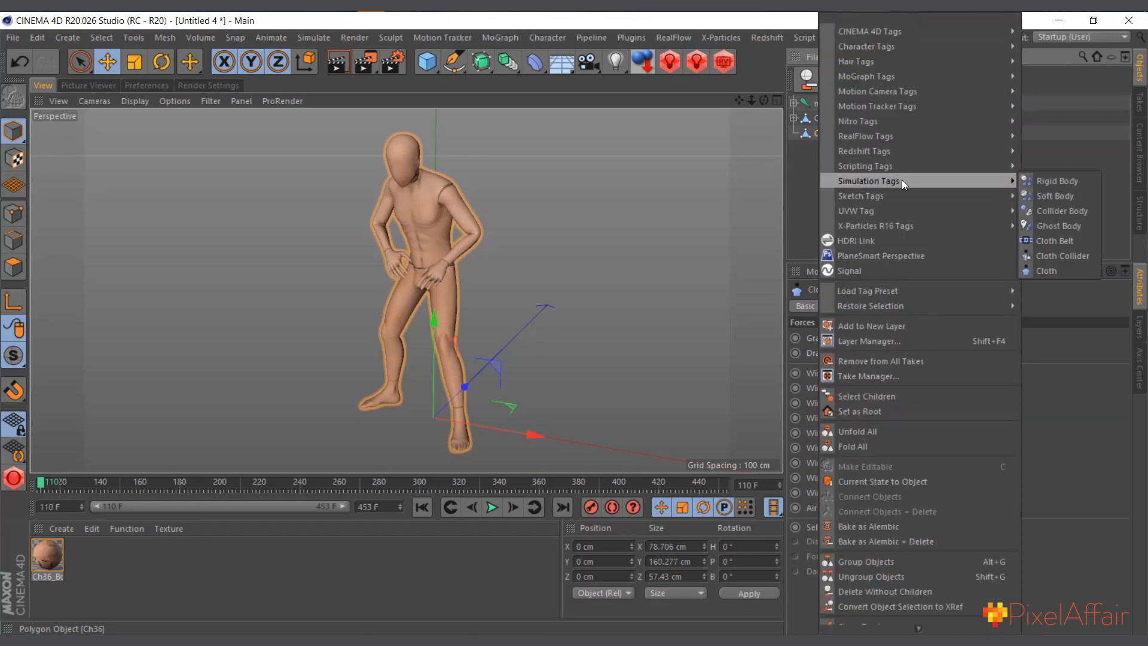
{"action": "left_click", "coordinate": [1044, 240]}
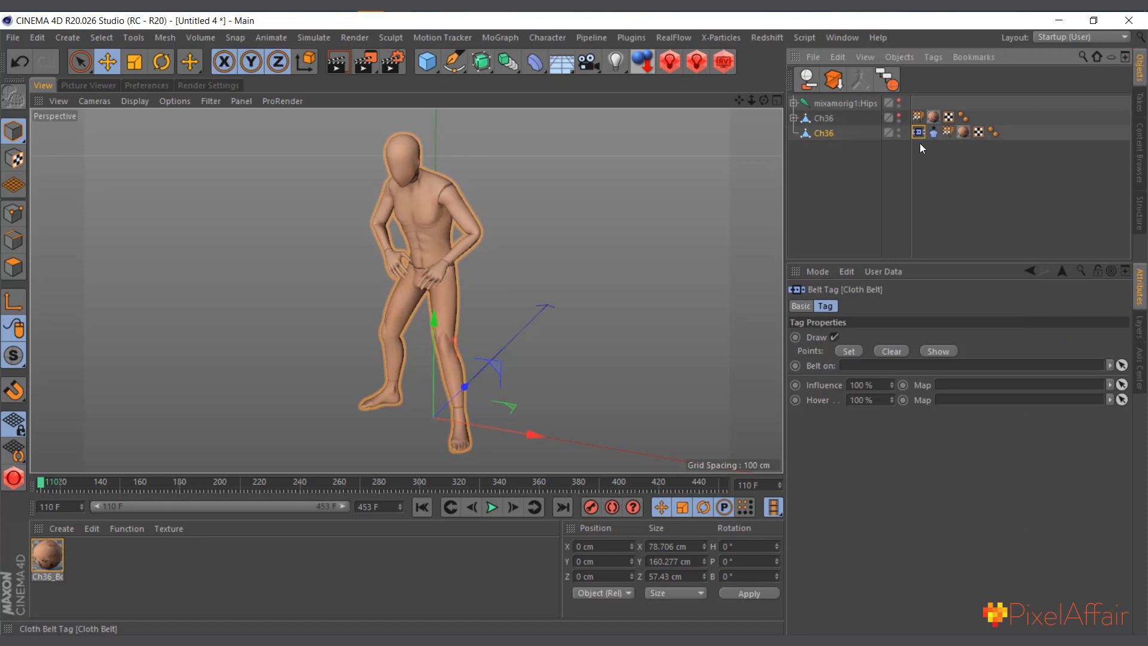
Step: Select all points of the Ch36 copy and assign the original Ch36 mesh as the Cloth Belt's Belt on target
{"action": "left_click", "coordinate": [14, 220]}
{"action": "left_click", "coordinate": [454, 203]}
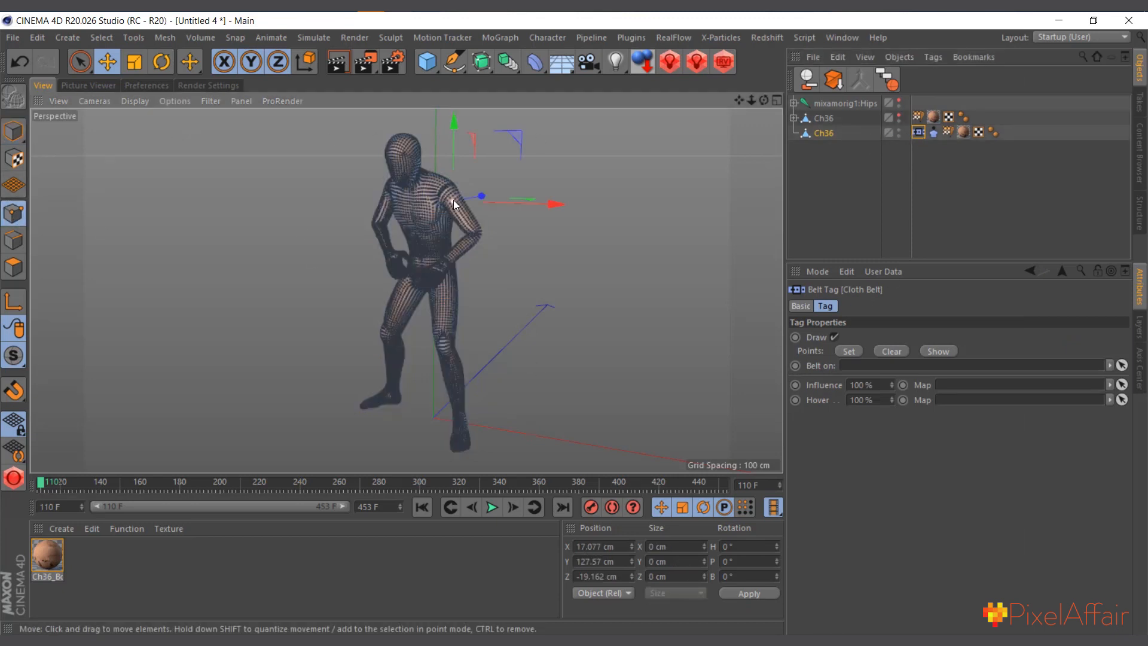
{"action": "key", "text": "ctrl+a"}
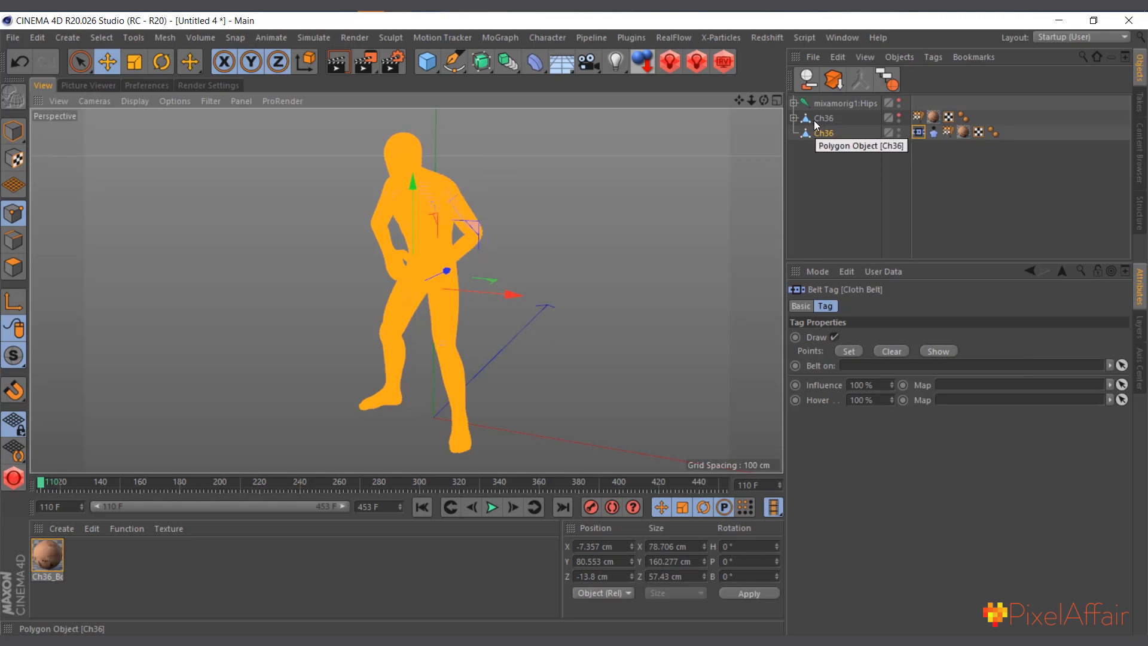
{"action": "left_click_drag", "start_coordinate": [816, 124], "coordinate": [872, 371]}
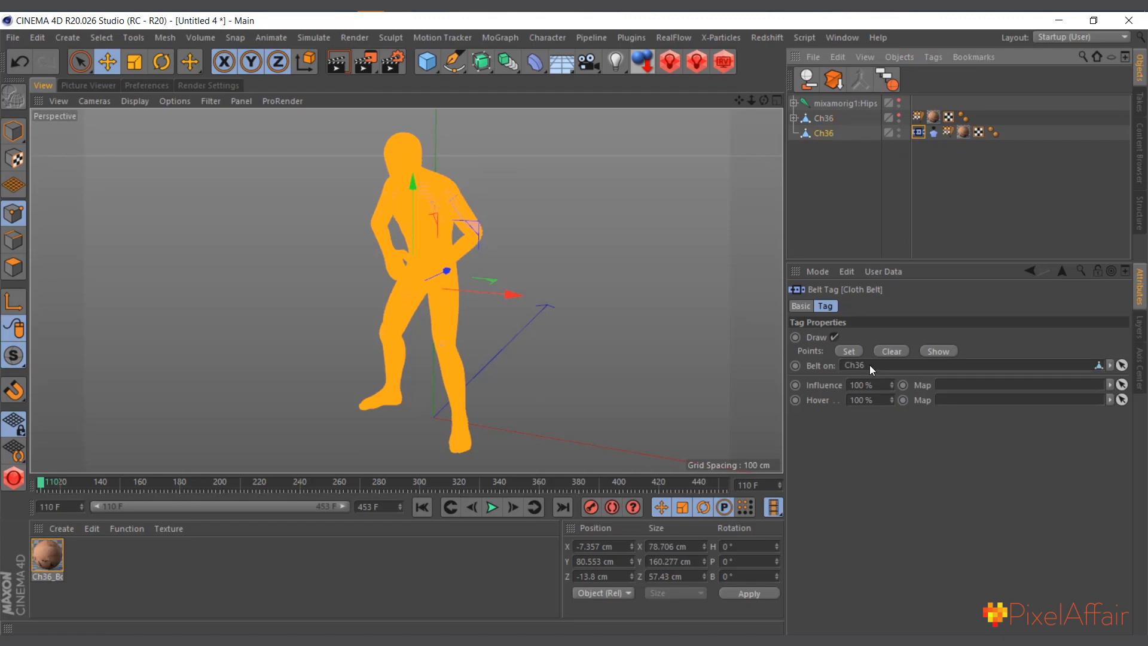
Step: Set all selected points of the Ch36 copy as the Cloth Belt tag's belt points
{"action": "scroll", "coordinate": [442, 230], "scroll_direction": "up", "scroll_amount": 6}
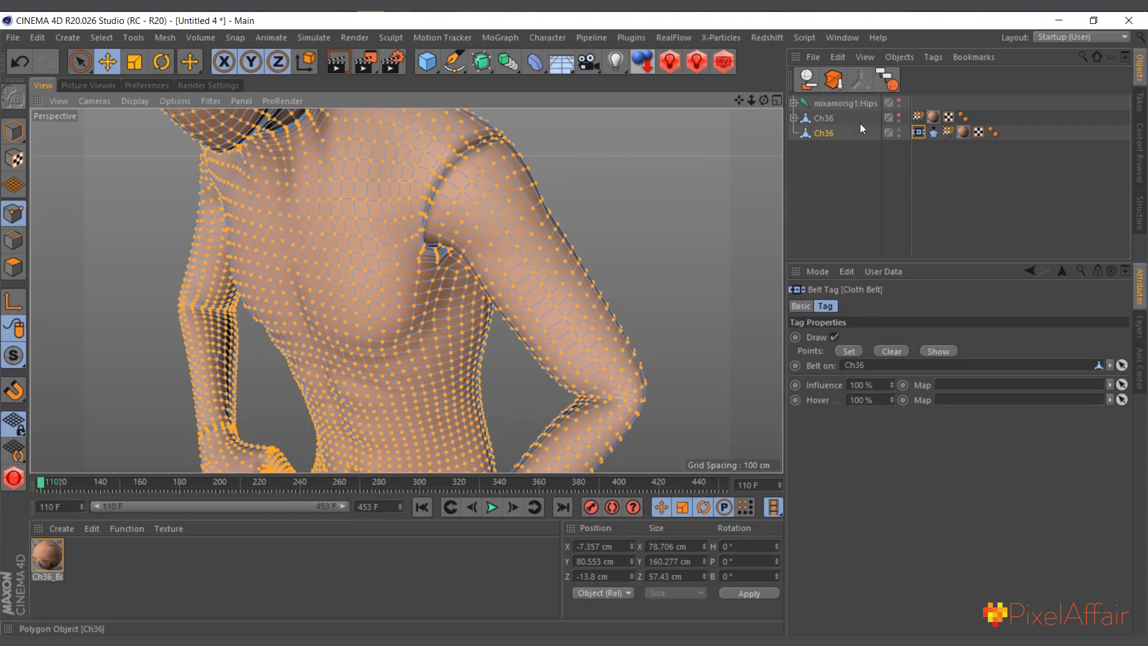
{"action": "scroll", "coordinate": [372, 202], "scroll_direction": "down", "scroll_amount": 5}
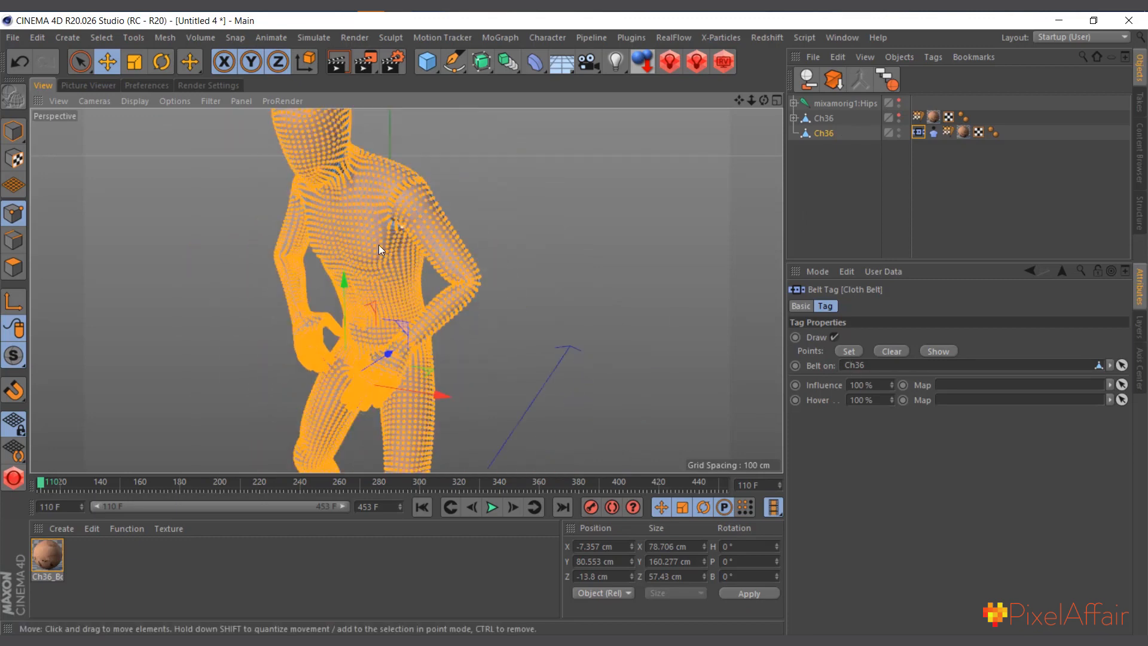
{"action": "scroll", "coordinate": [346, 191], "scroll_direction": "up", "scroll_amount": 4}
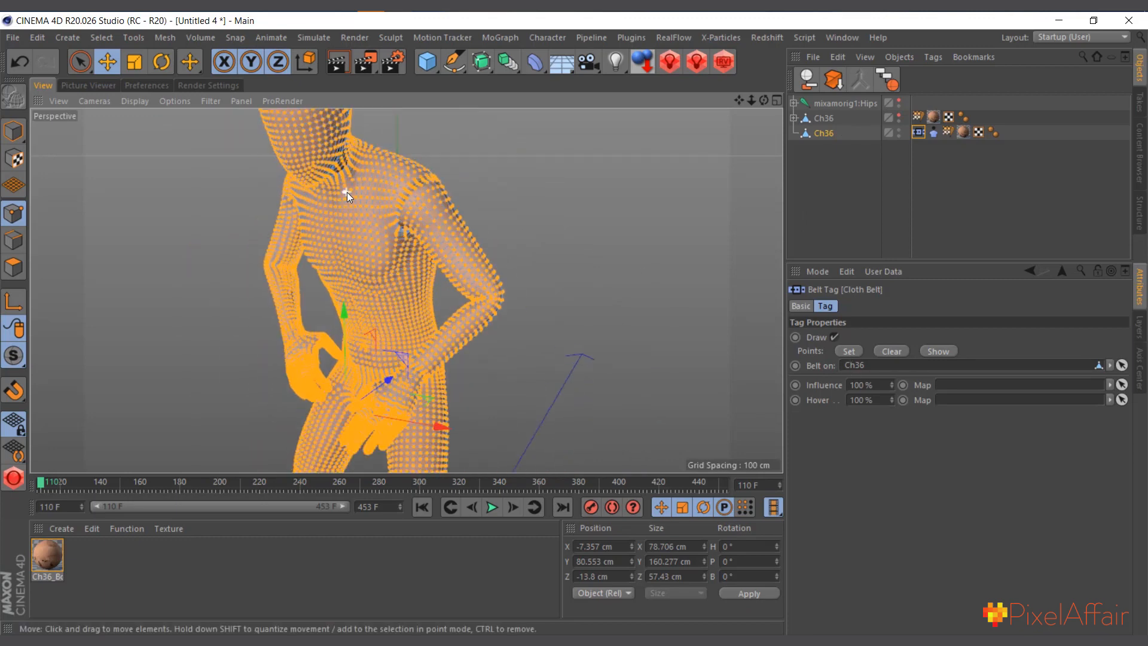
{"action": "left_click", "coordinate": [849, 350]}
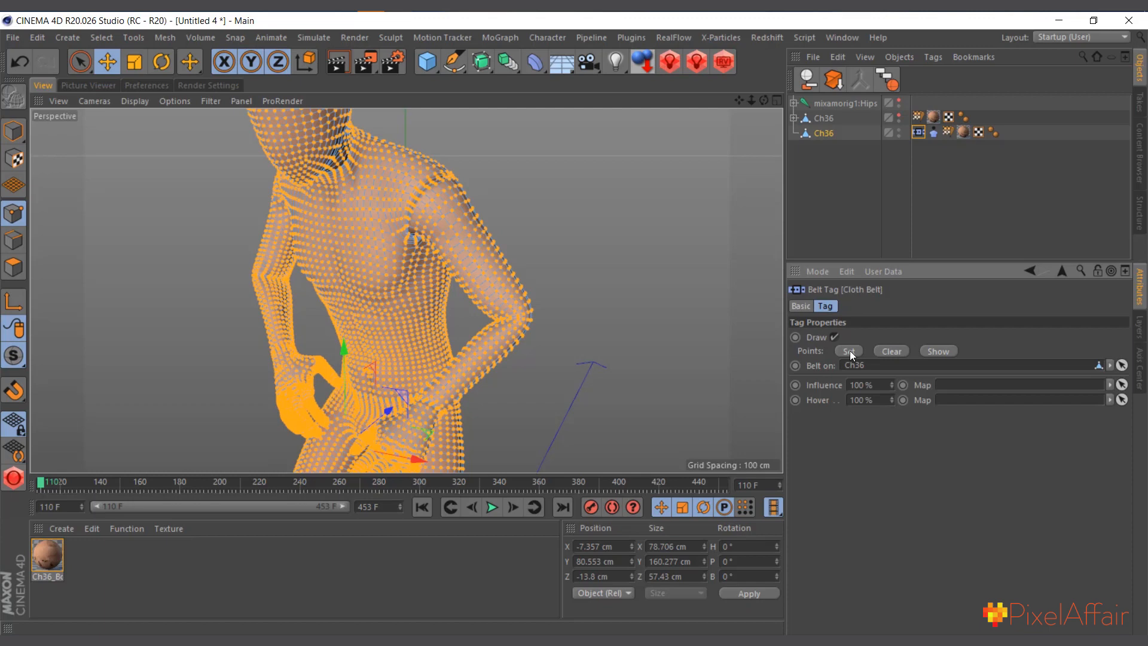
{"action": "left_click", "coordinate": [849, 350]}
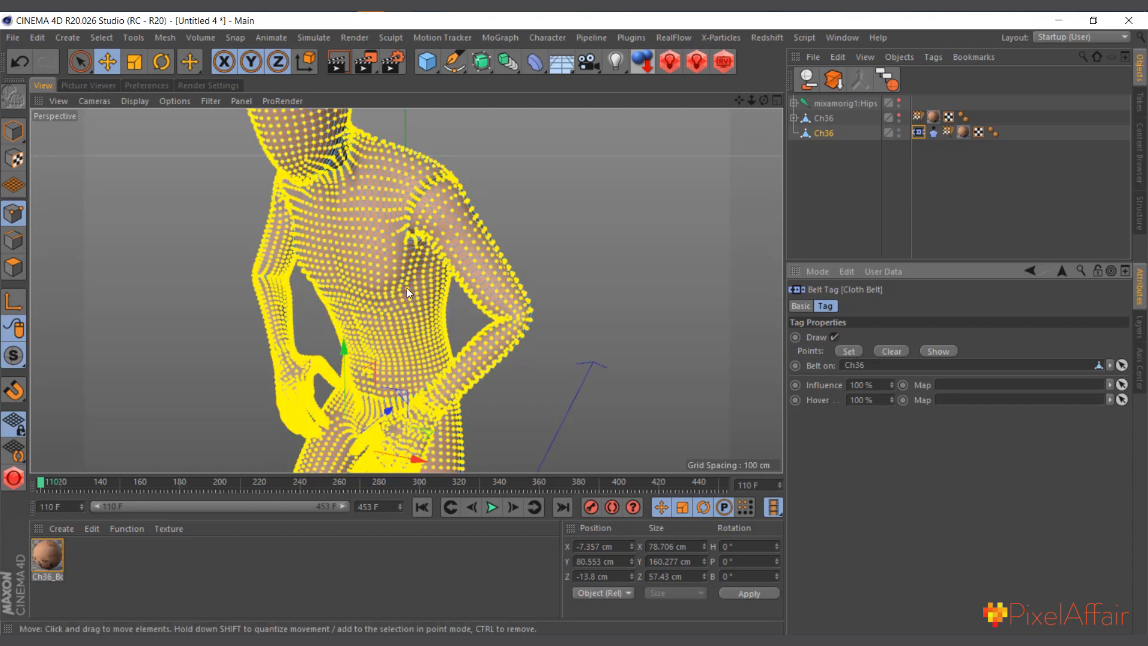
Step: Switch to Model mode and turn off the drawing of the Cloth Belt tag's points on the Ch36 copy
{"action": "scroll", "coordinate": [369, 172], "scroll_direction": "up", "scroll_amount": 2}
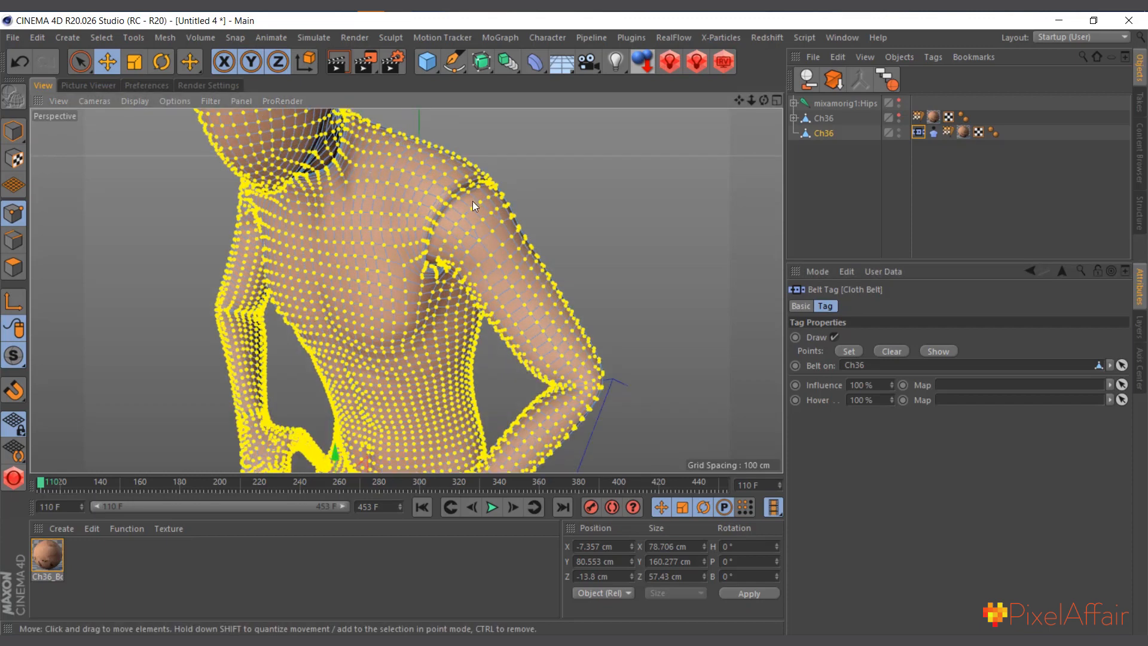
{"action": "scroll", "coordinate": [472, 220], "scroll_direction": "down", "scroll_amount": 3}
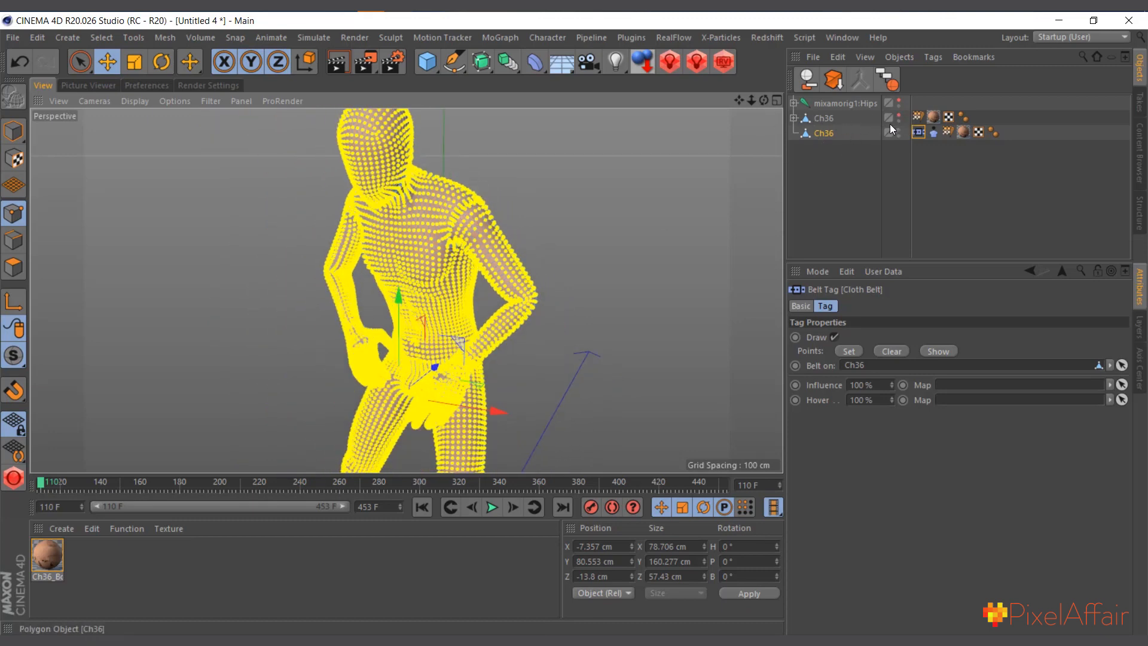
{"action": "left_click_drag", "start_coordinate": [598, 210], "coordinate": [735, 233], "text": "alt"}
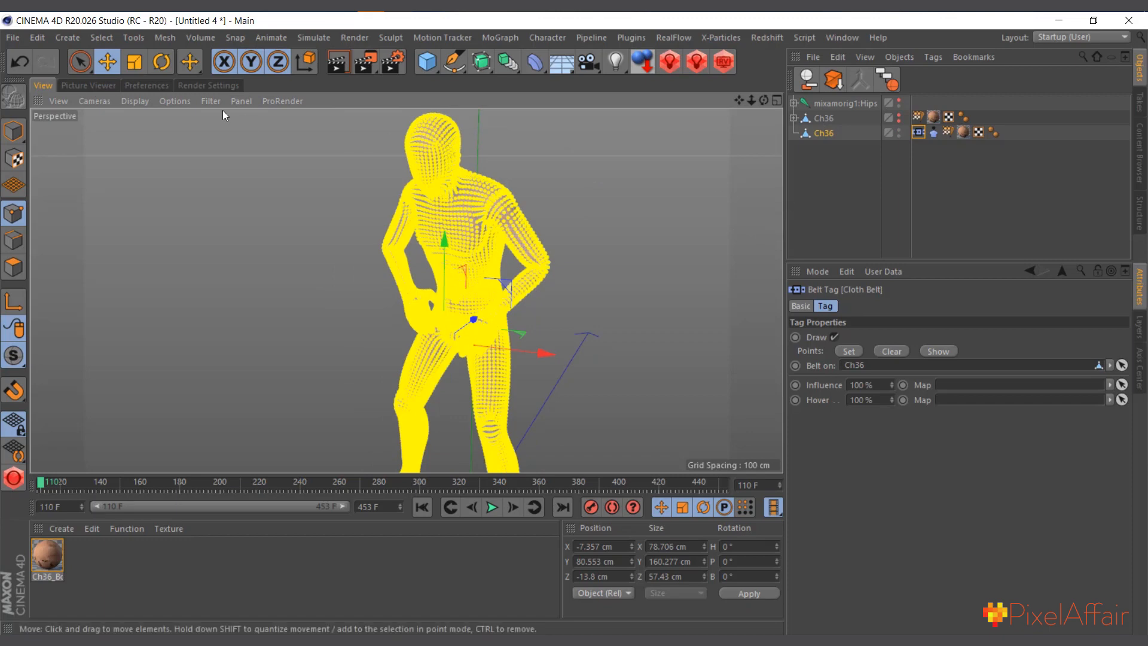
{"action": "left_click", "coordinate": [15, 130]}
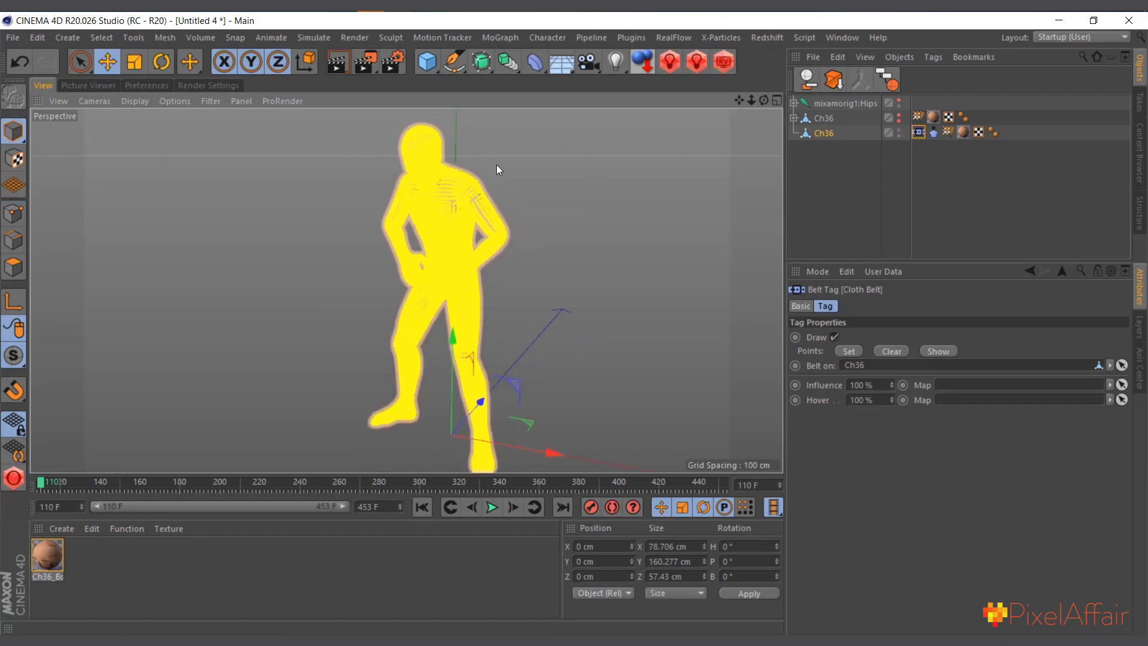
{"action": "scroll", "coordinate": [447, 155], "scroll_direction": "up", "scroll_amount": 5}
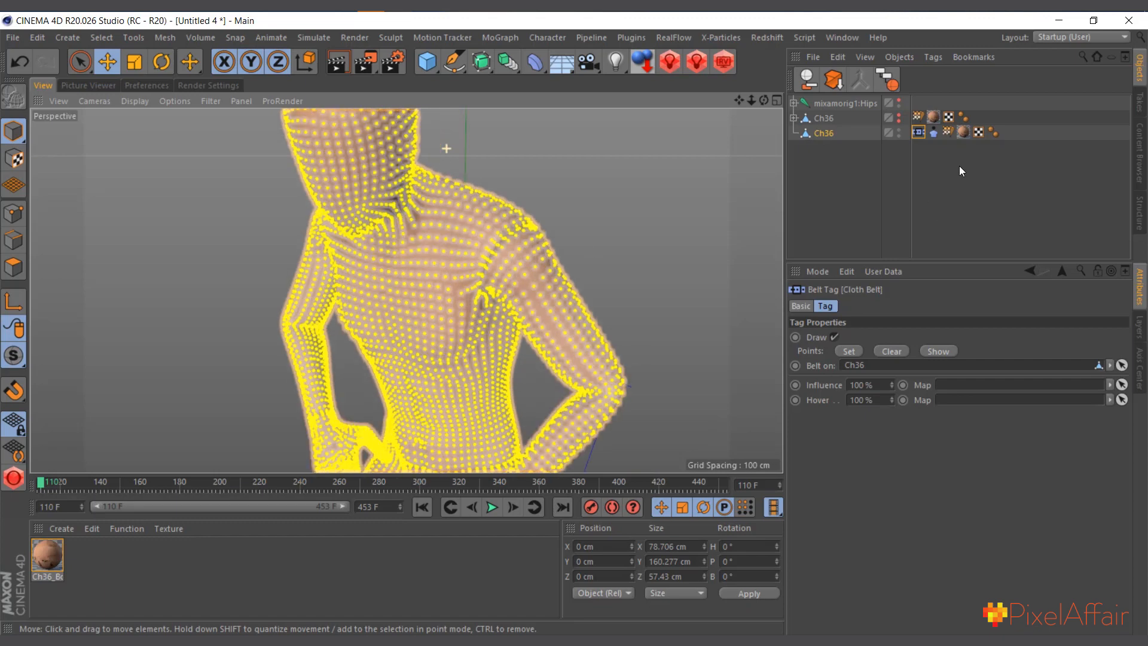
{"action": "left_click", "coordinate": [834, 337]}
{"action": "scroll", "coordinate": [472, 188], "scroll_direction": "down", "scroll_amount": 6}
{"action": "scroll", "coordinate": [544, 253], "scroll_direction": "up", "scroll_amount": 3}
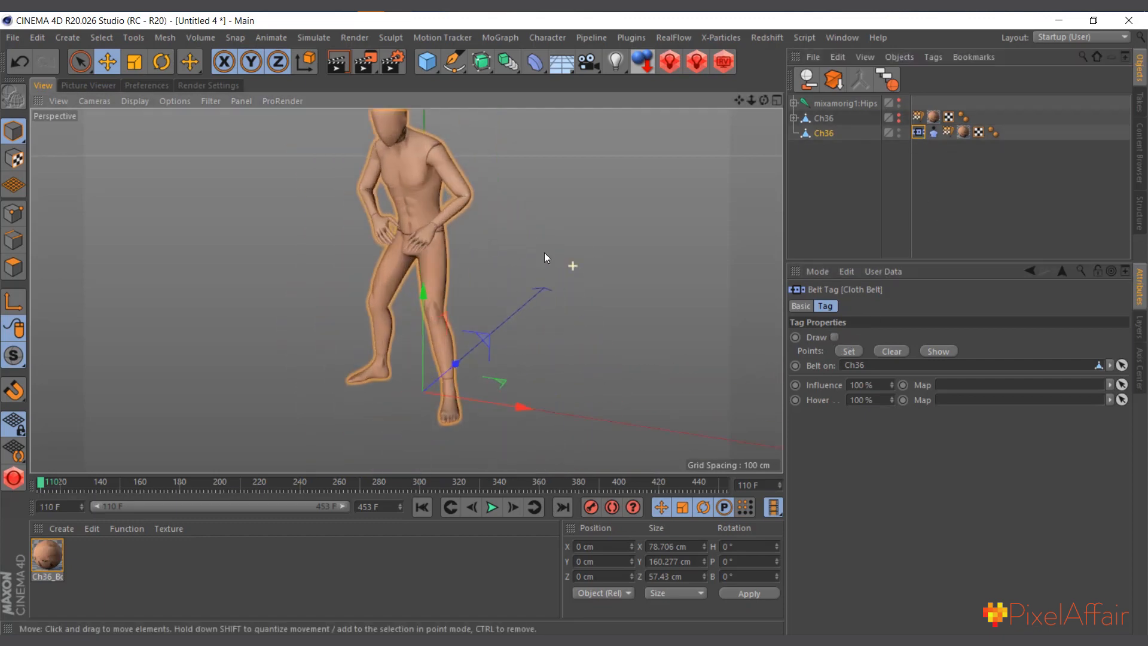
Step: Play the animation from frame 110 to check how the belted Ch36 copy moves, and stop playback
{"action": "scroll", "coordinate": [425, 192], "scroll_direction": "up", "scroll_amount": 2}
{"action": "left_click", "coordinate": [492, 507]}
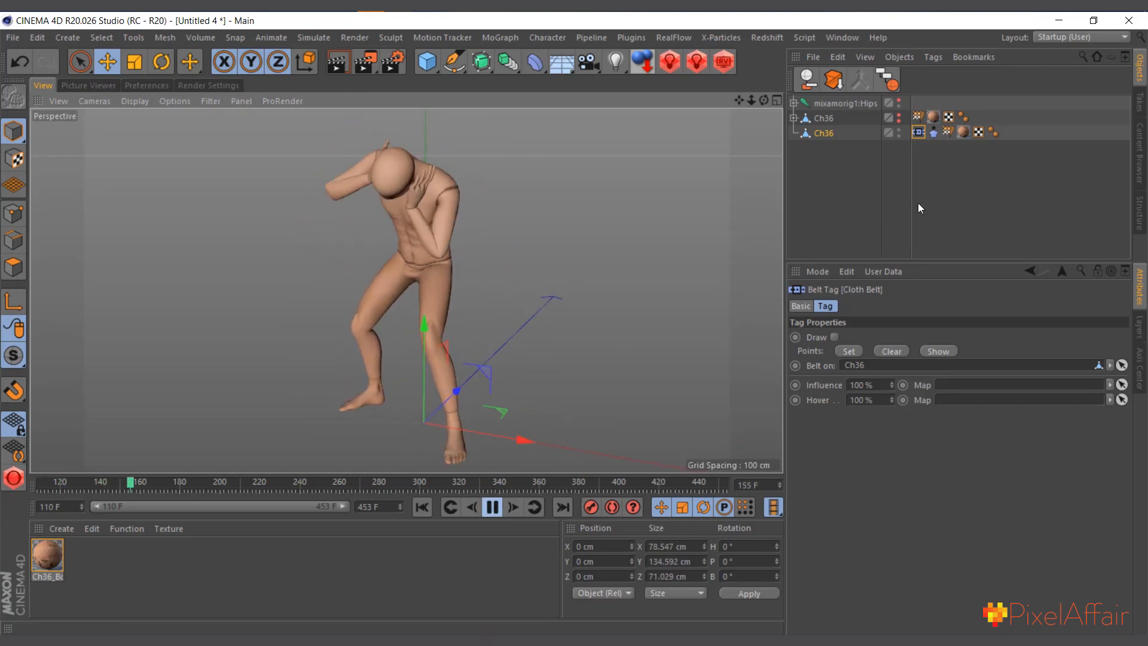
{"action": "left_click", "coordinate": [828, 134]}
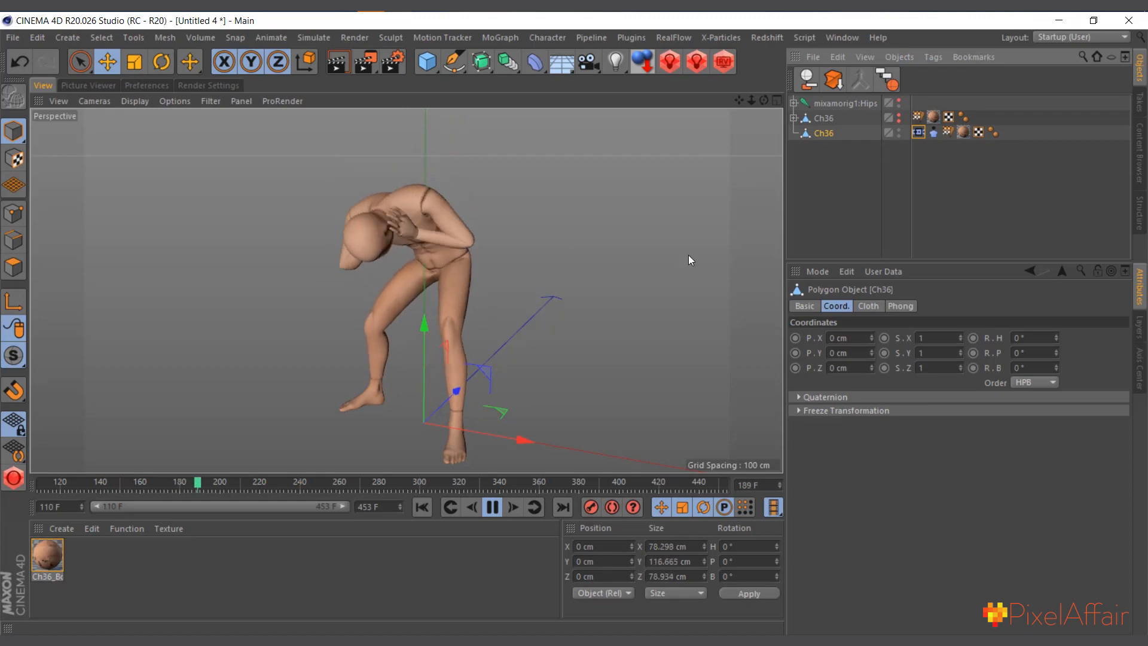
{"action": "left_click", "coordinate": [492, 510]}
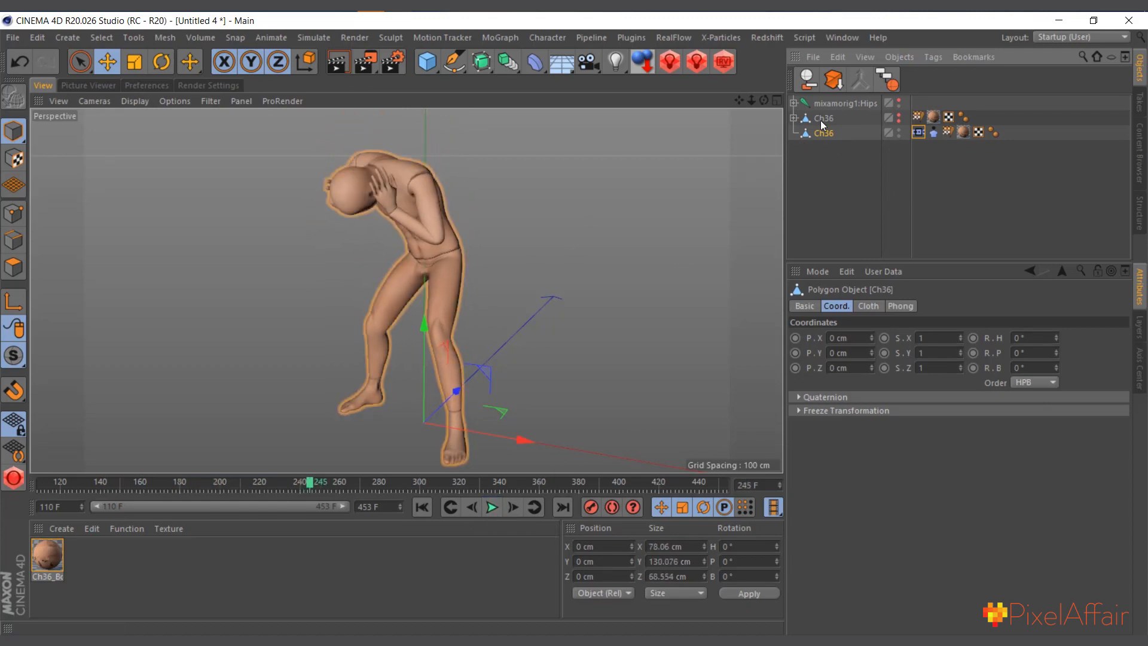
Step: Review the copy's Cloth forces and the original Ch36 mesh, and continue the playback briefly to compare their motion
{"action": "left_click", "coordinate": [933, 132]}
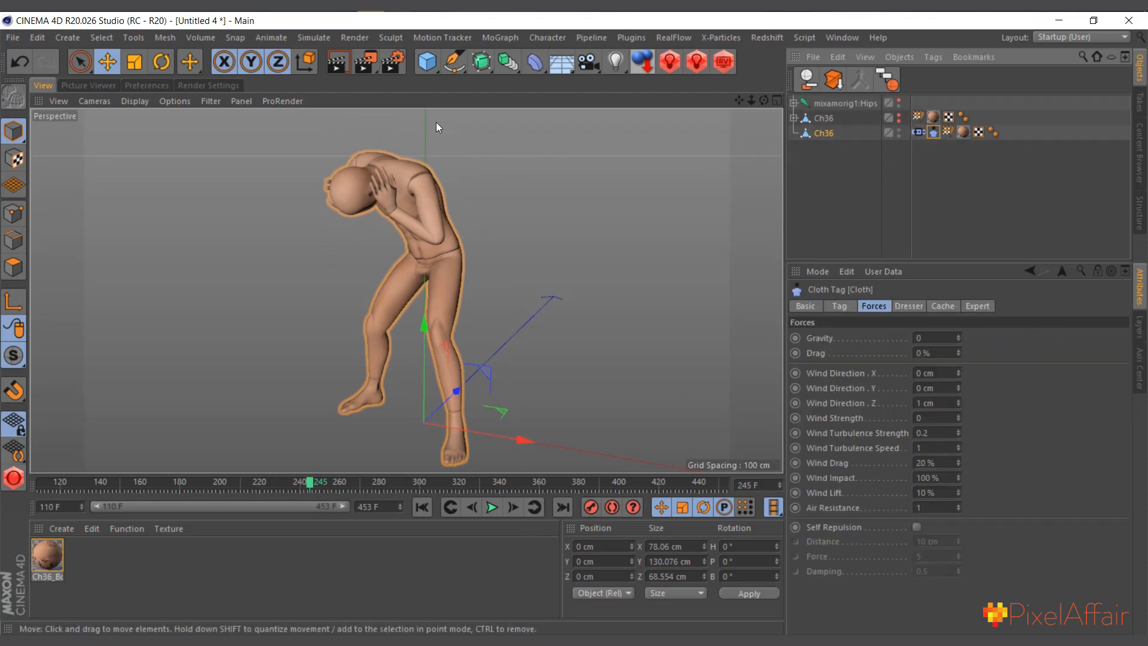
{"action": "left_click", "coordinate": [826, 120]}
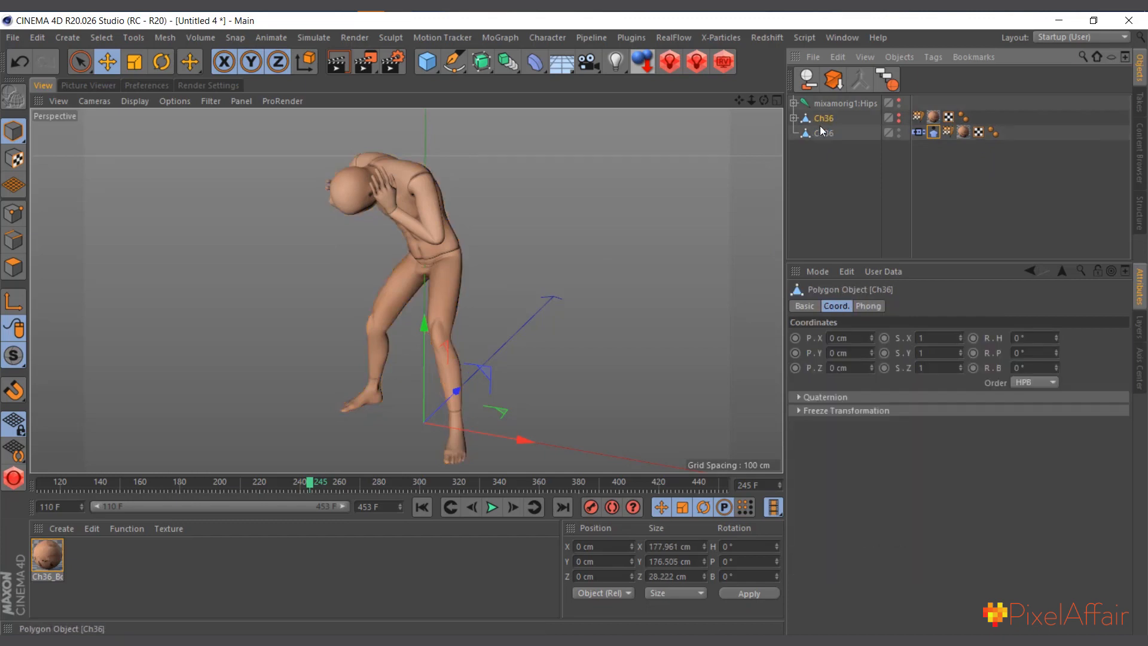
{"action": "left_click", "coordinate": [489, 514]}
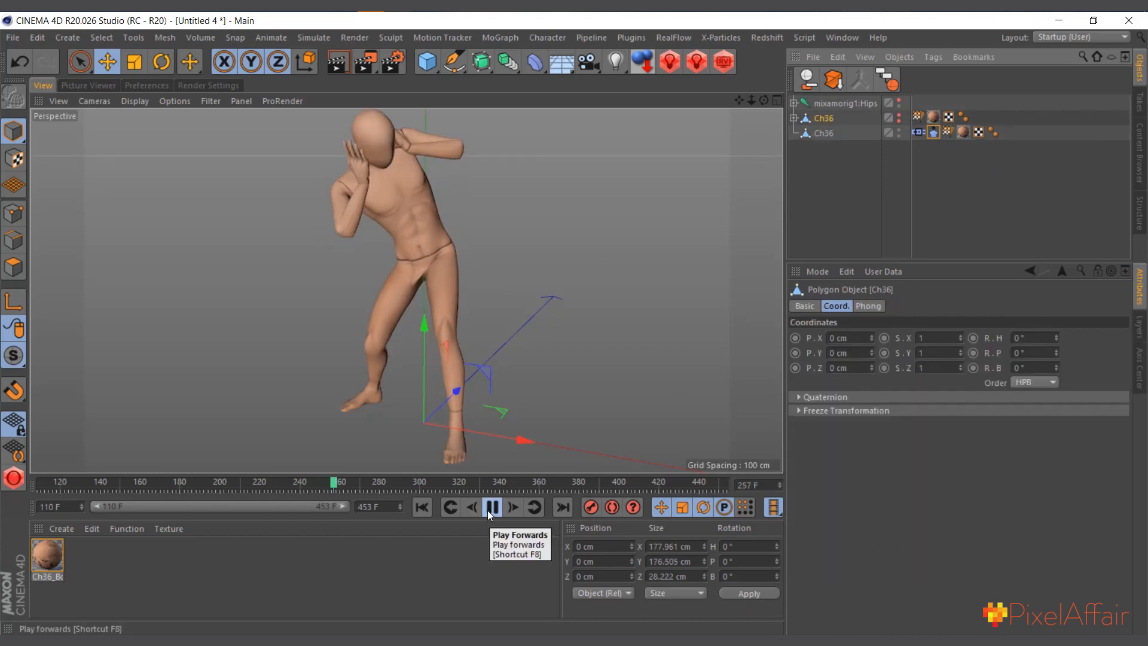
{"action": "left_click", "coordinate": [489, 512]}
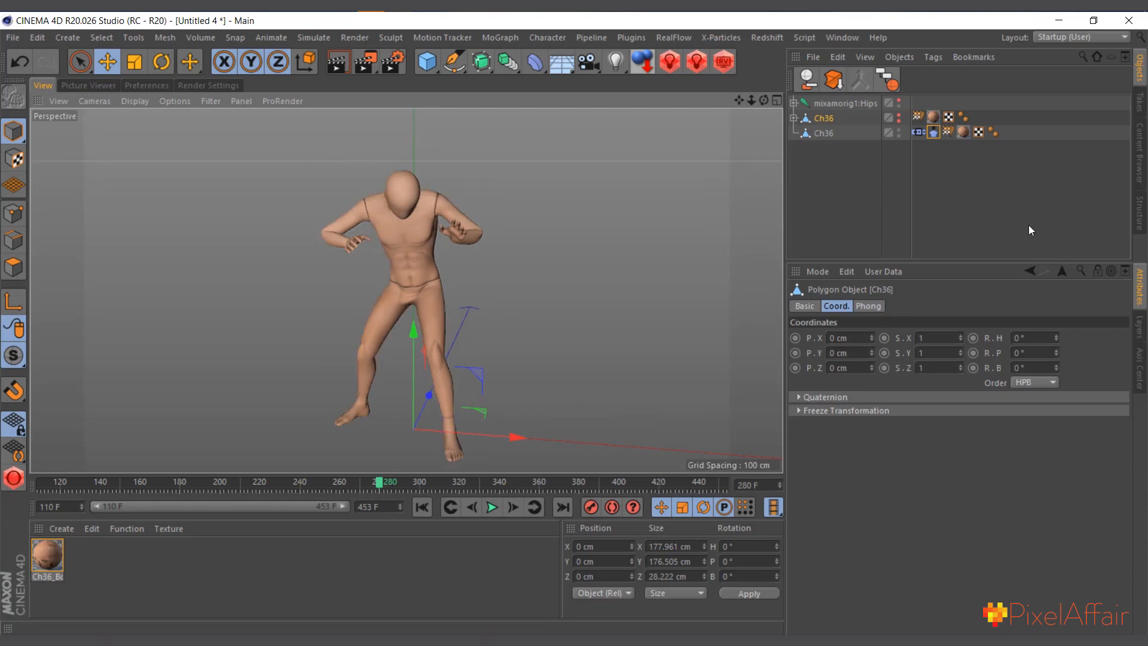
Step: Select all points of the Ch36 copy and set their vertex weight to 0% in Set mode, creating a vertex map
{"action": "left_click", "coordinate": [828, 133]}
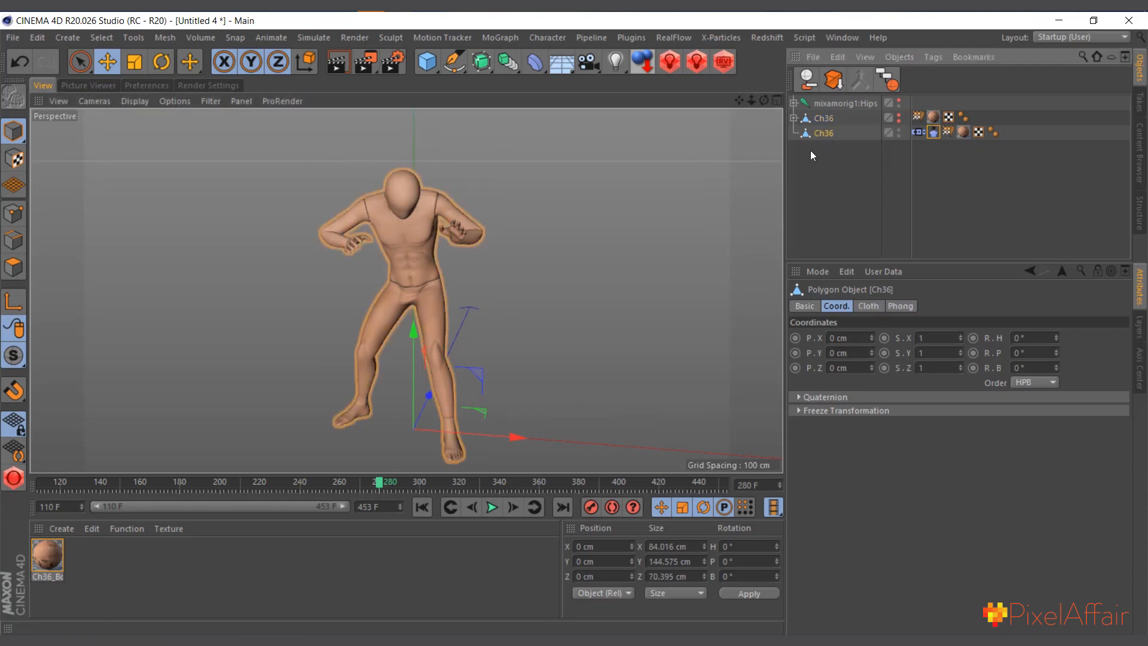
{"action": "left_click", "coordinate": [13, 213]}
{"action": "key", "text": "ctrl+a"}
{"action": "scroll", "coordinate": [460, 197], "scroll_direction": "up", "scroll_amount": 2}
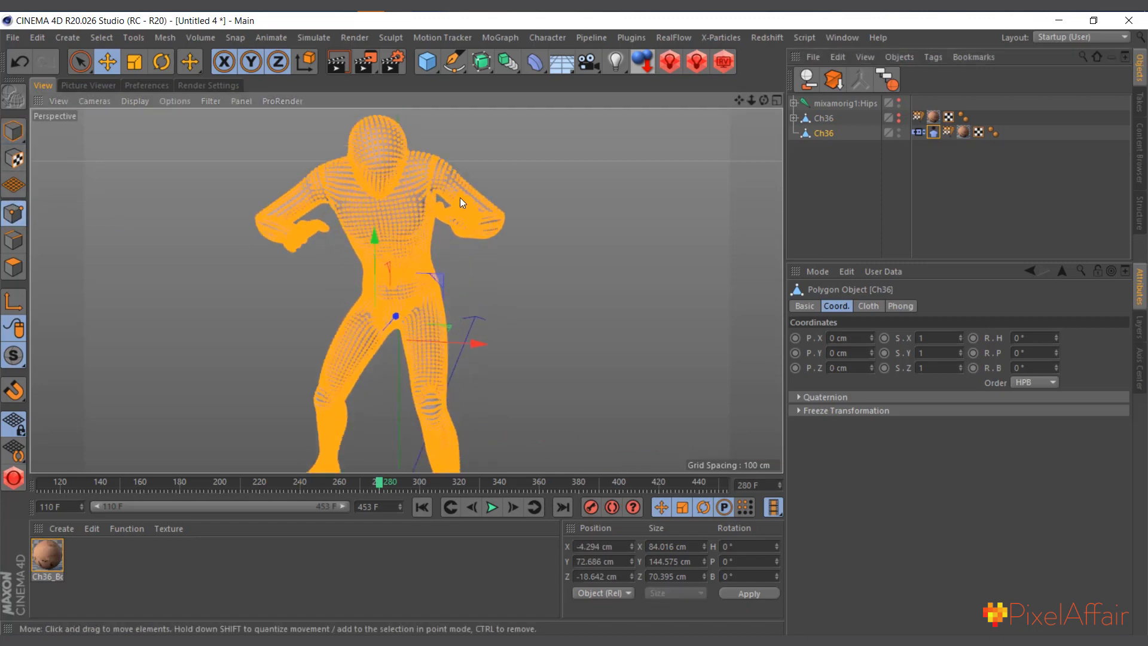
{"action": "right_click", "coordinate": [208, 226]}
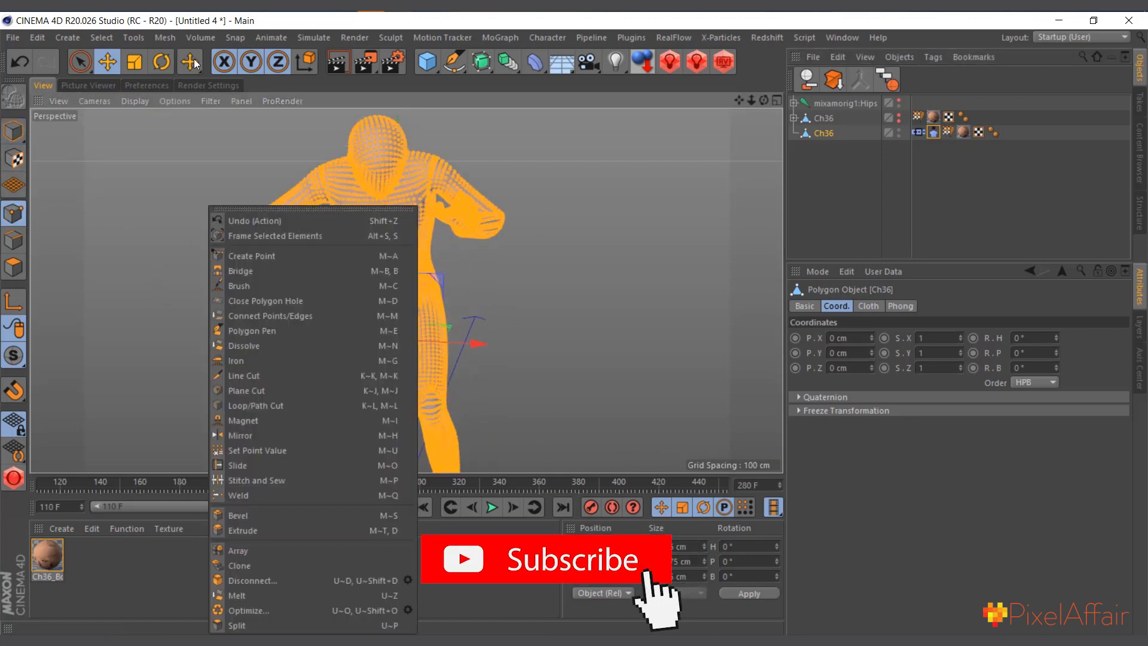
{"action": "left_click", "coordinate": [102, 40]}
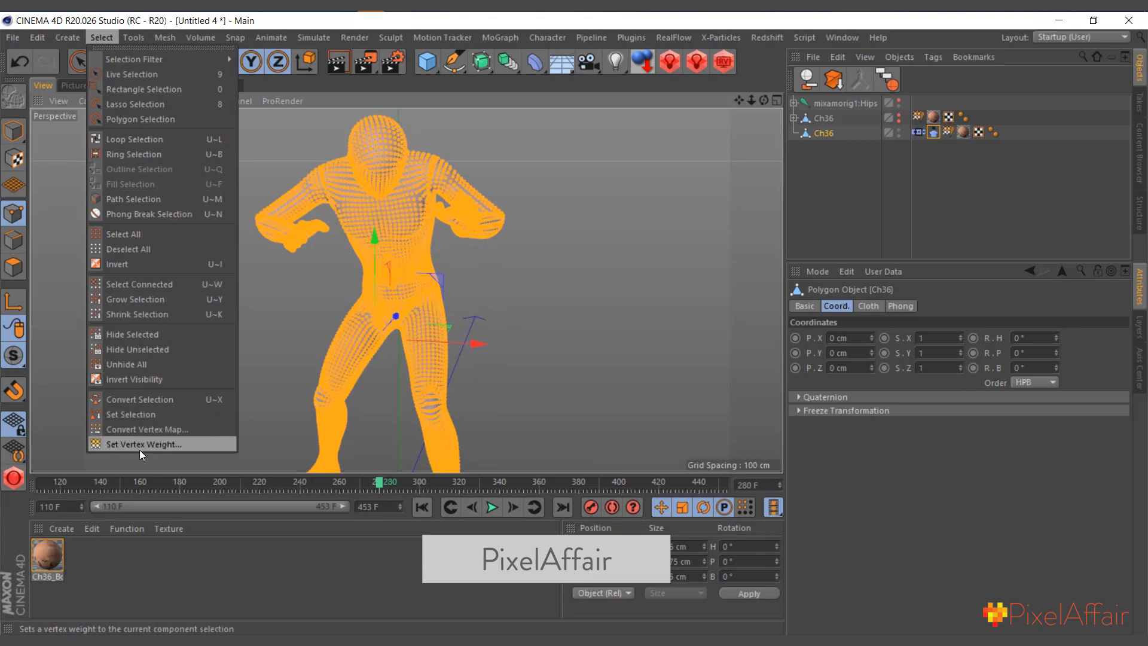
{"action": "left_click", "coordinate": [143, 444]}
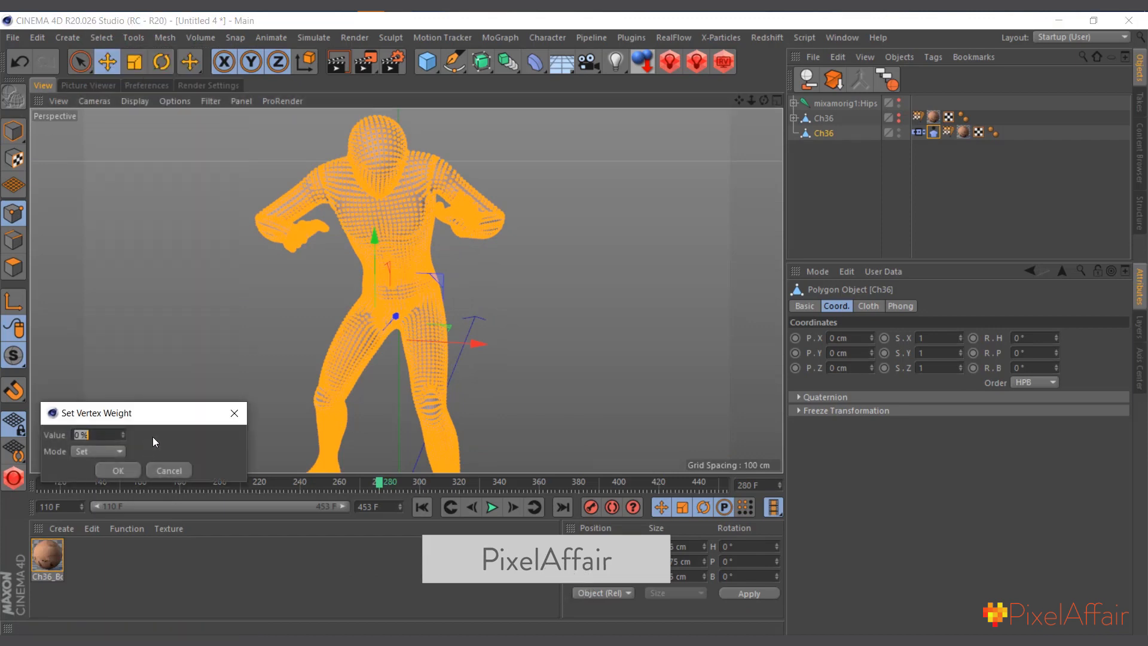
{"action": "left_click", "coordinate": [118, 471]}
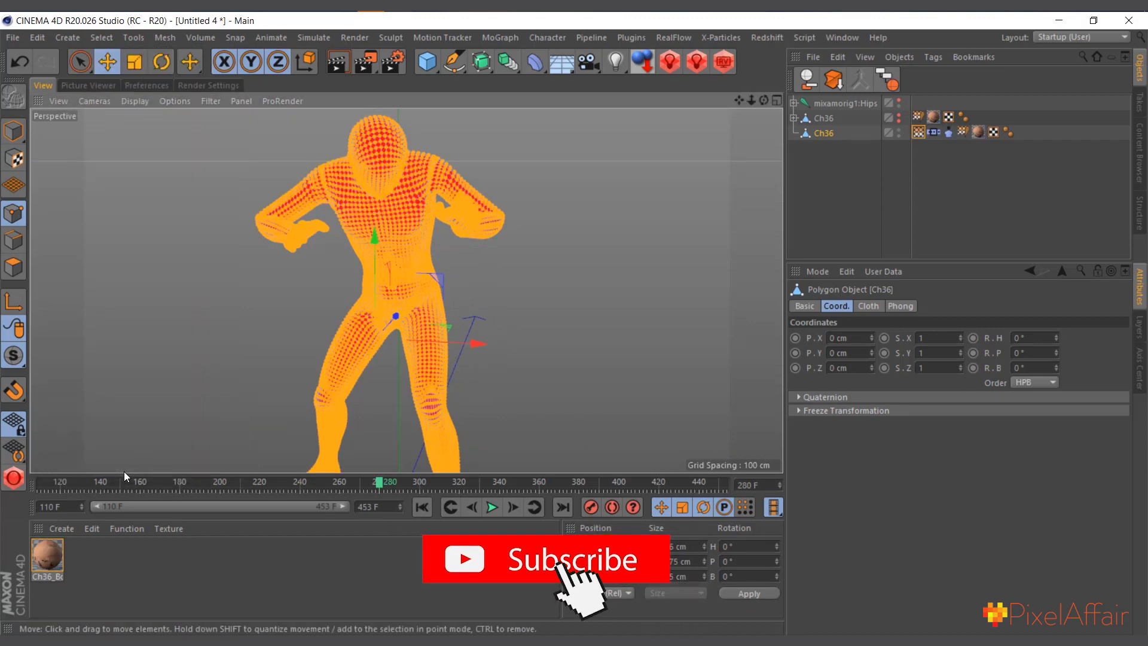
Step: Assign the Ch36 copy's new Vertex Map to the Influence map of its Cloth Belt tag
{"action": "left_click", "coordinate": [918, 133]}
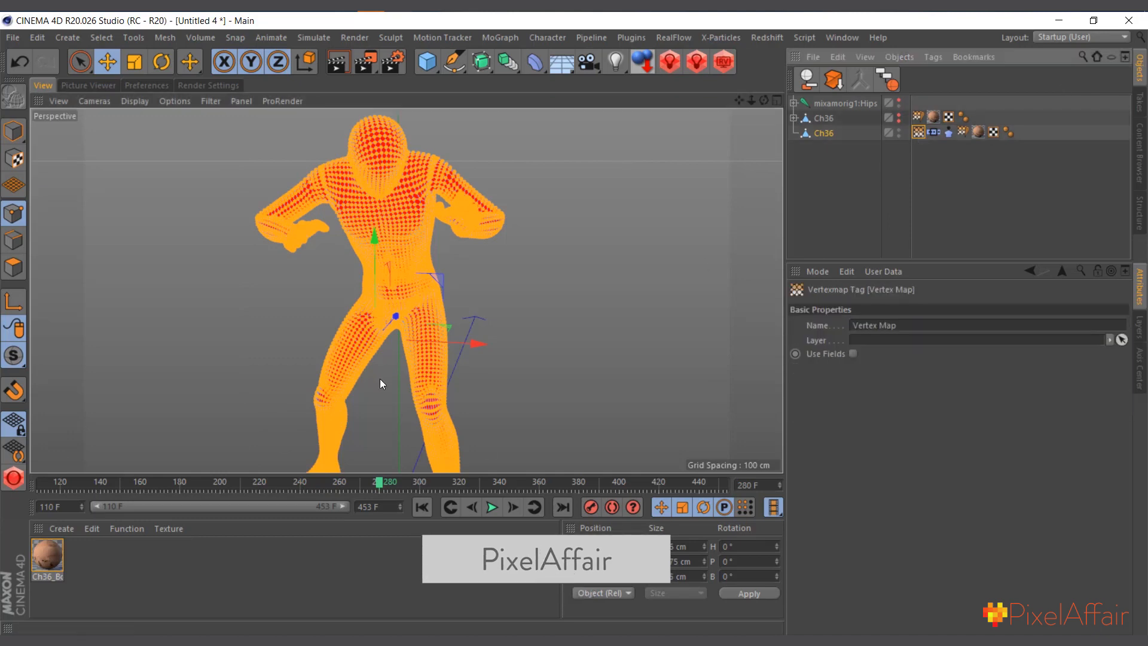
{"action": "left_click", "coordinate": [934, 132]}
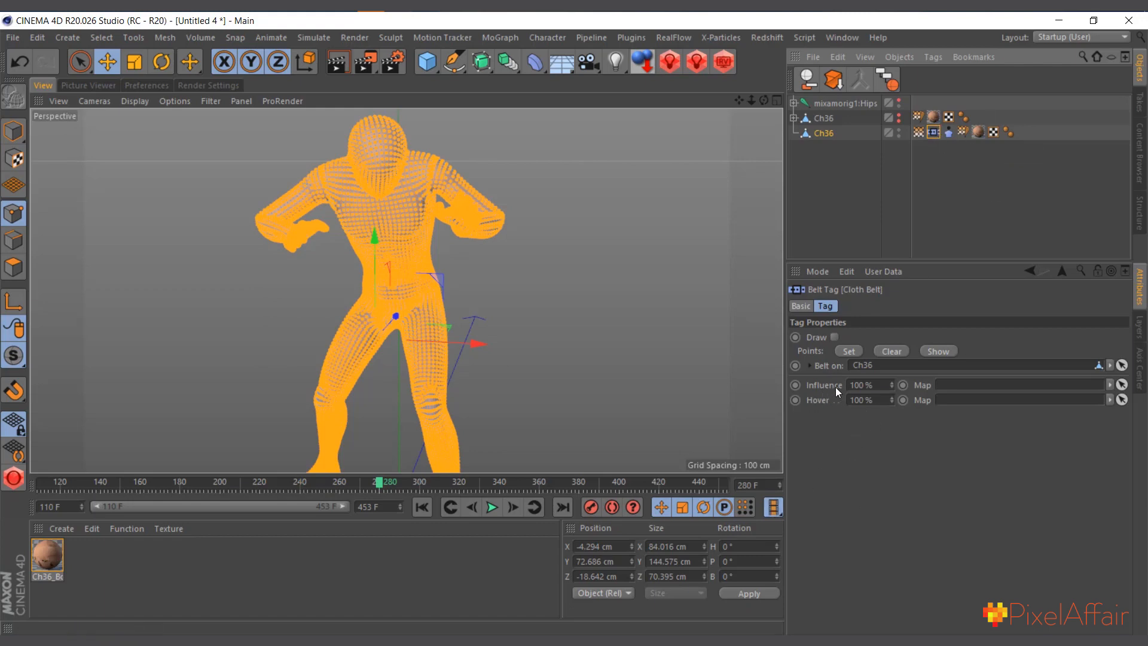
{"action": "scroll", "coordinate": [508, 231], "scroll_direction": "down", "scroll_amount": 2}
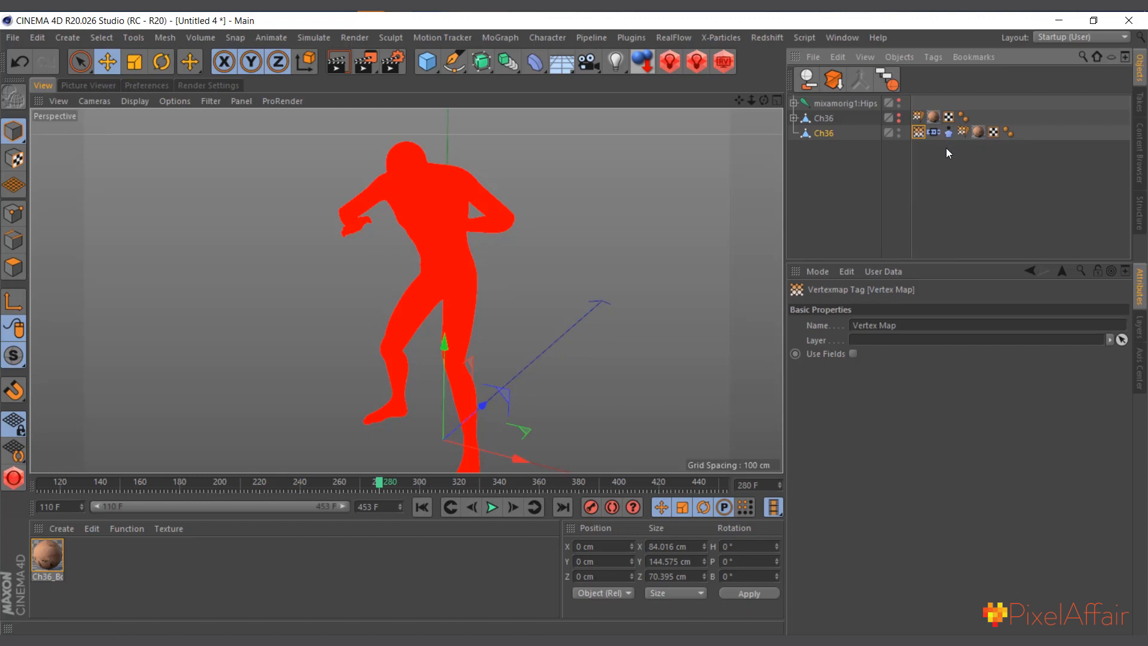
{"action": "left_click", "coordinate": [935, 133]}
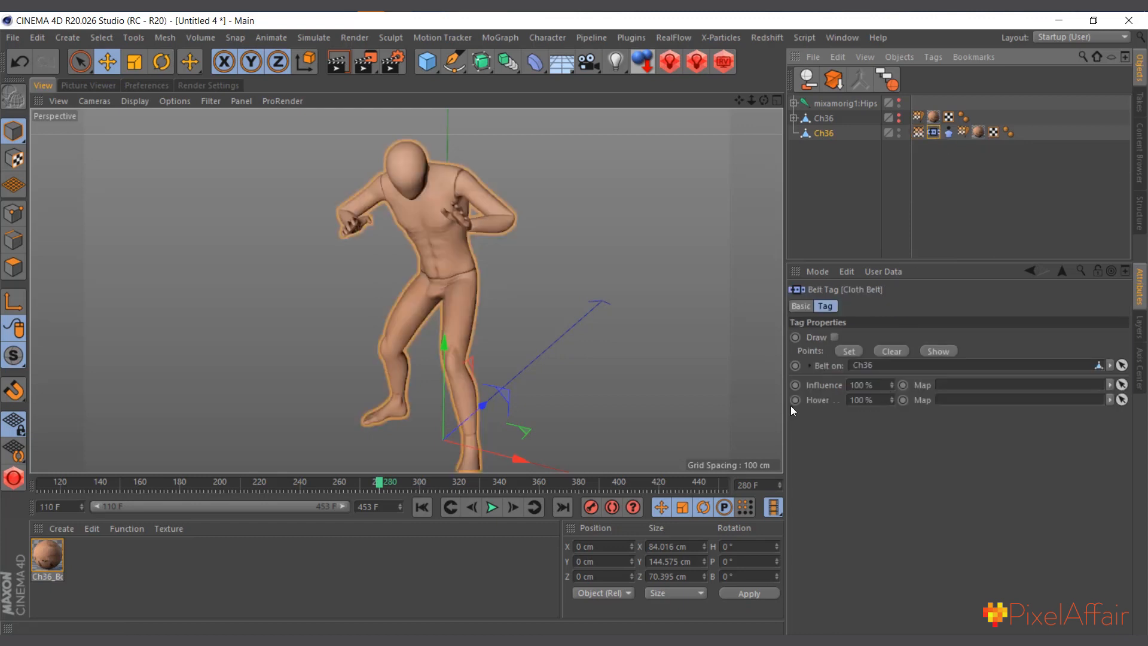
{"action": "left_click_drag", "start_coordinate": [919, 133], "coordinate": [960, 389]}
Step: Play the simulation with the mapped belt influence and return to frame 110
{"action": "left_click", "coordinate": [491, 508]}
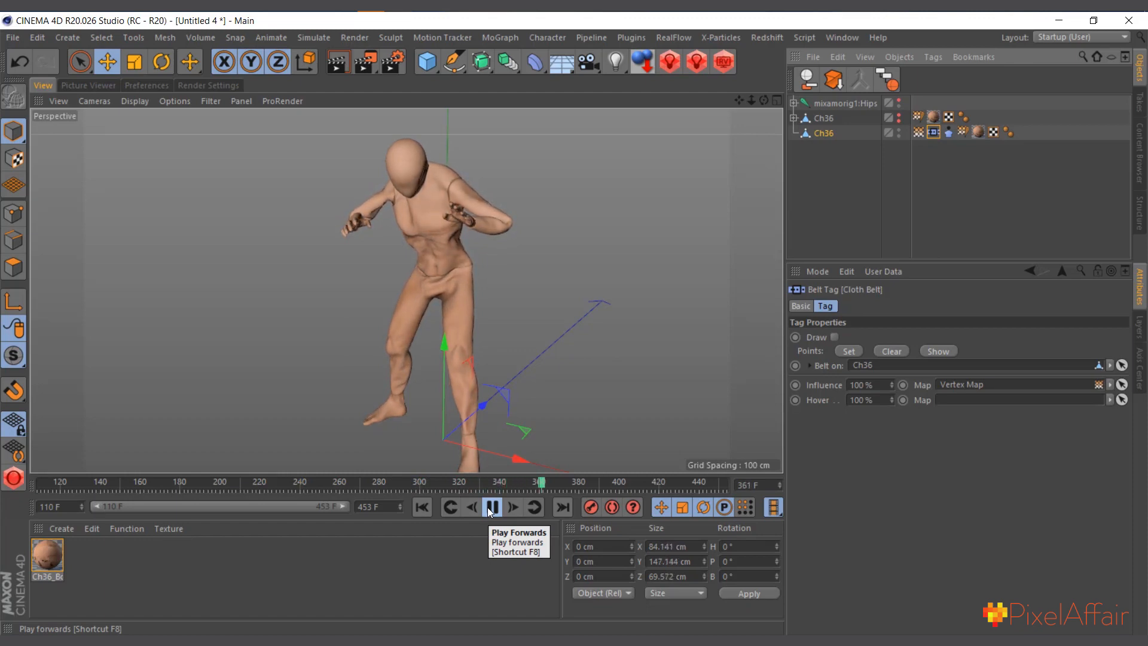
{"action": "left_click", "coordinate": [490, 508]}
{"action": "left_click", "coordinate": [422, 507]}
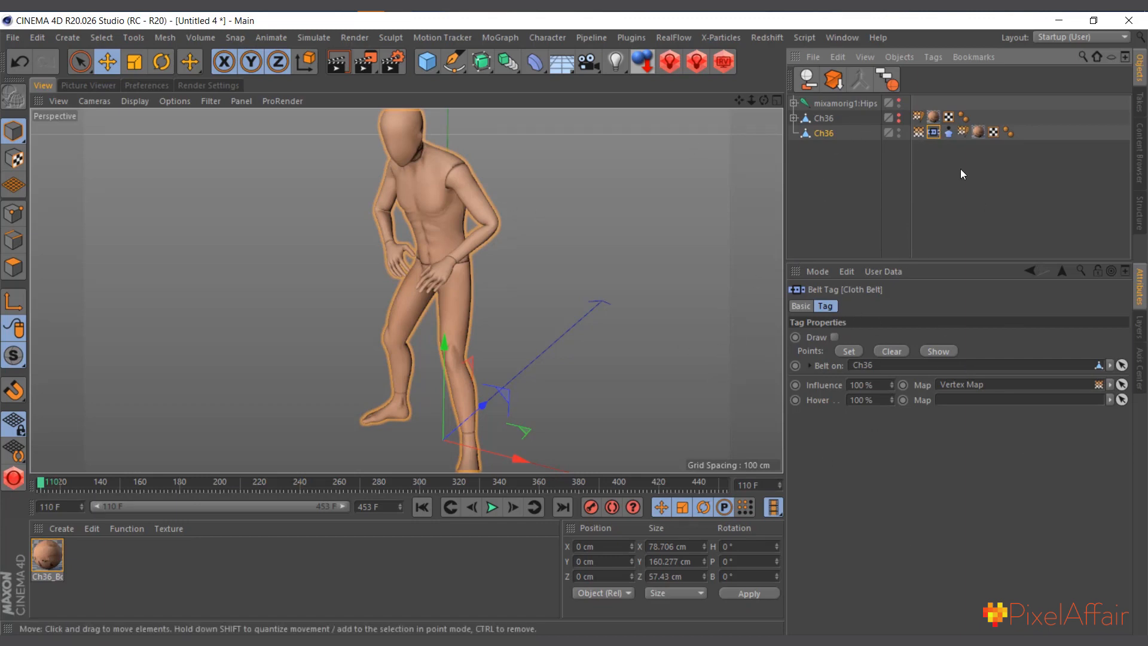
Step: Enable Use Fields on the Ch36 copy's Vertex Map tag
{"action": "left_click", "coordinate": [825, 136]}
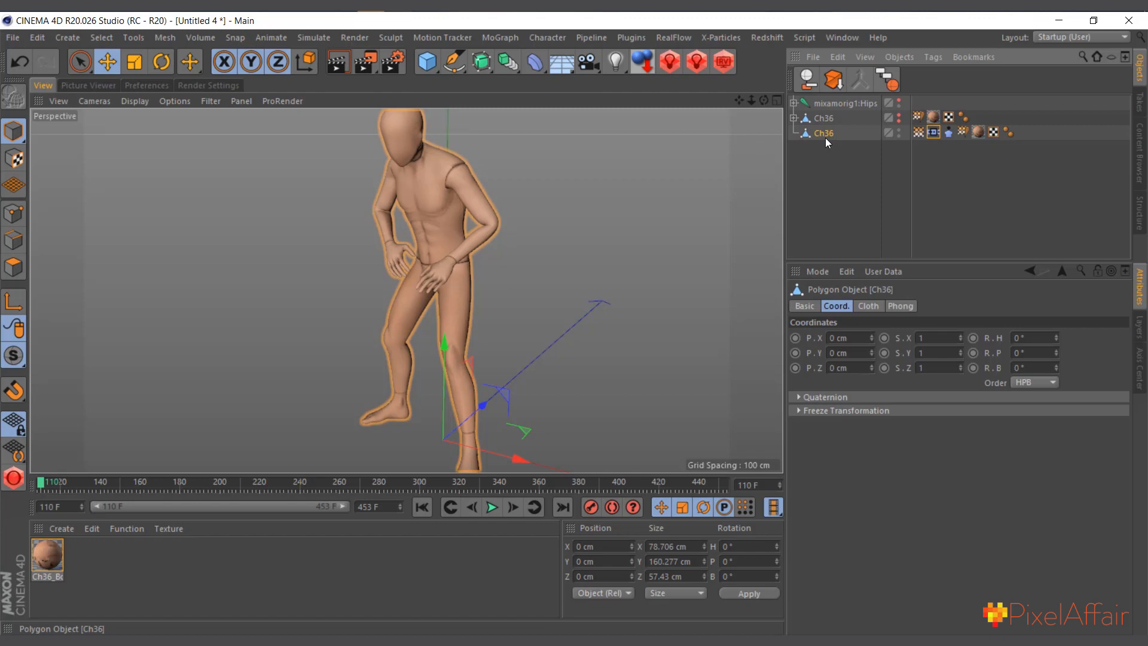
{"action": "left_click", "coordinate": [917, 132]}
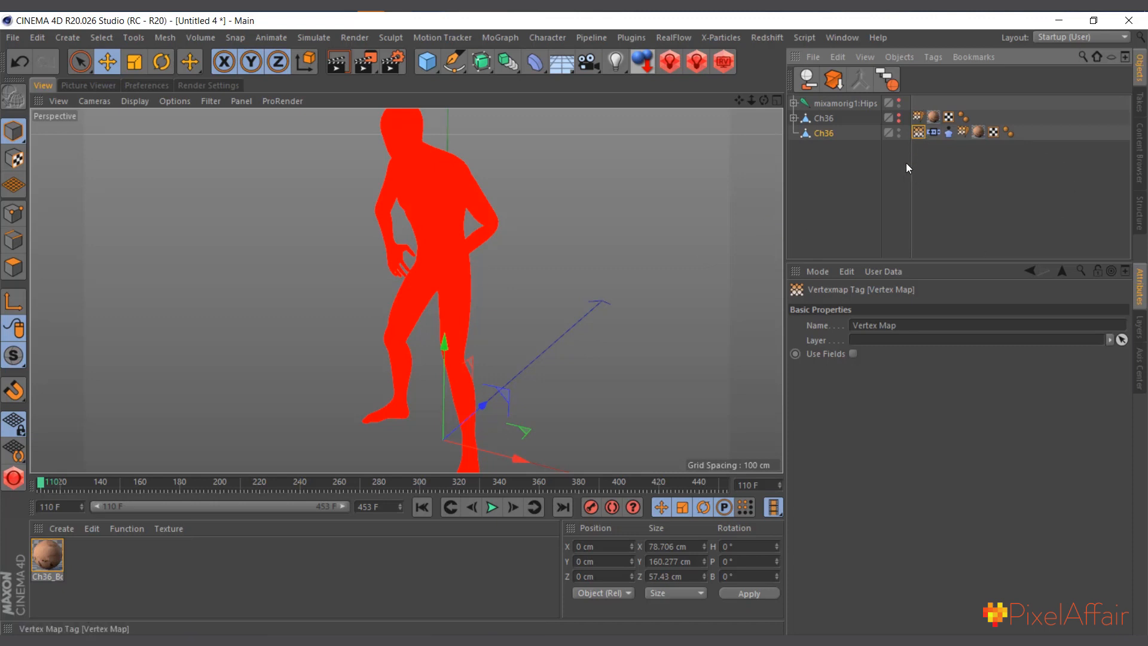
{"action": "left_click", "coordinate": [853, 353]}
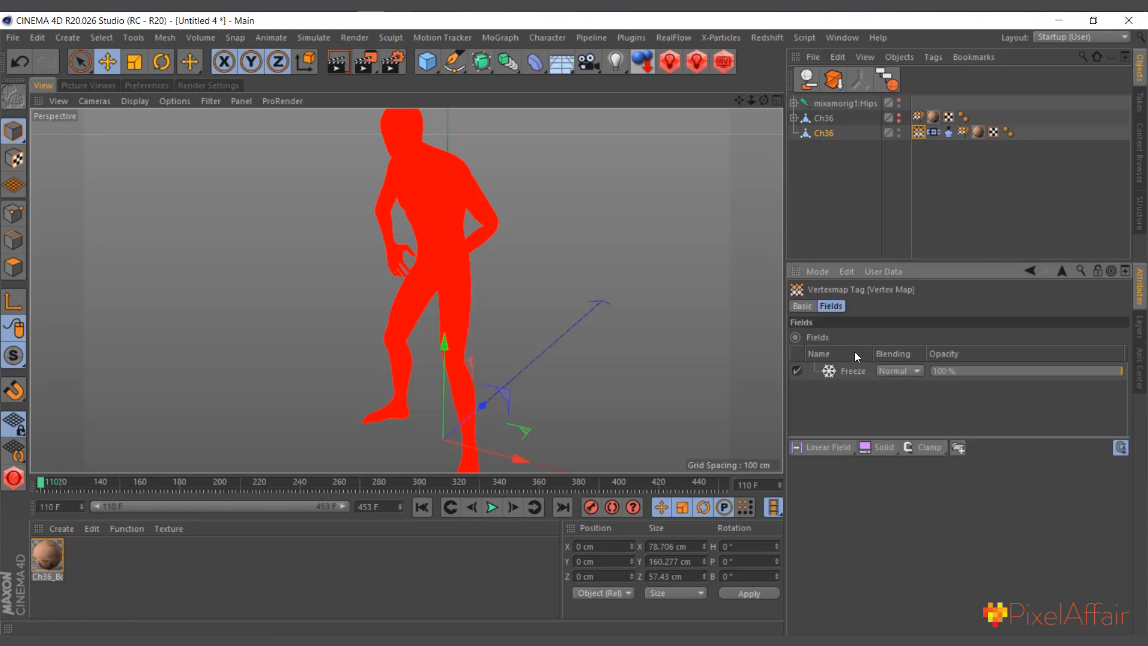
Step: Add an Invert modifier layer to the Vertex Map's fields, play the simulation, and return to frame 110
{"action": "left_click", "coordinate": [917, 447]}
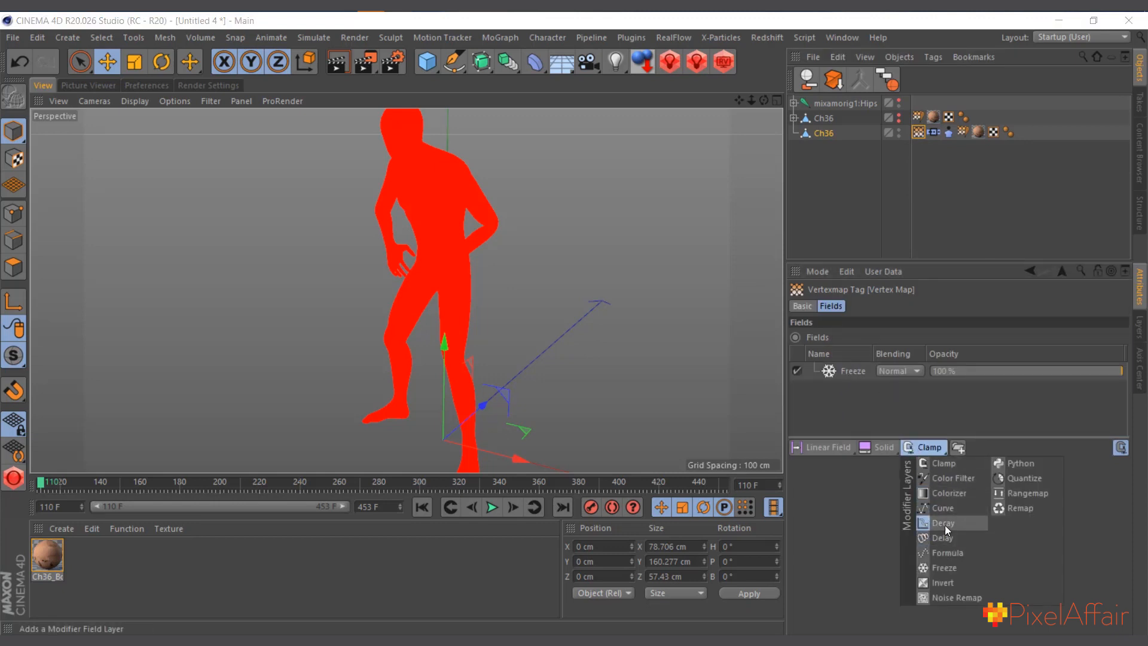
{"action": "left_click", "coordinate": [947, 581]}
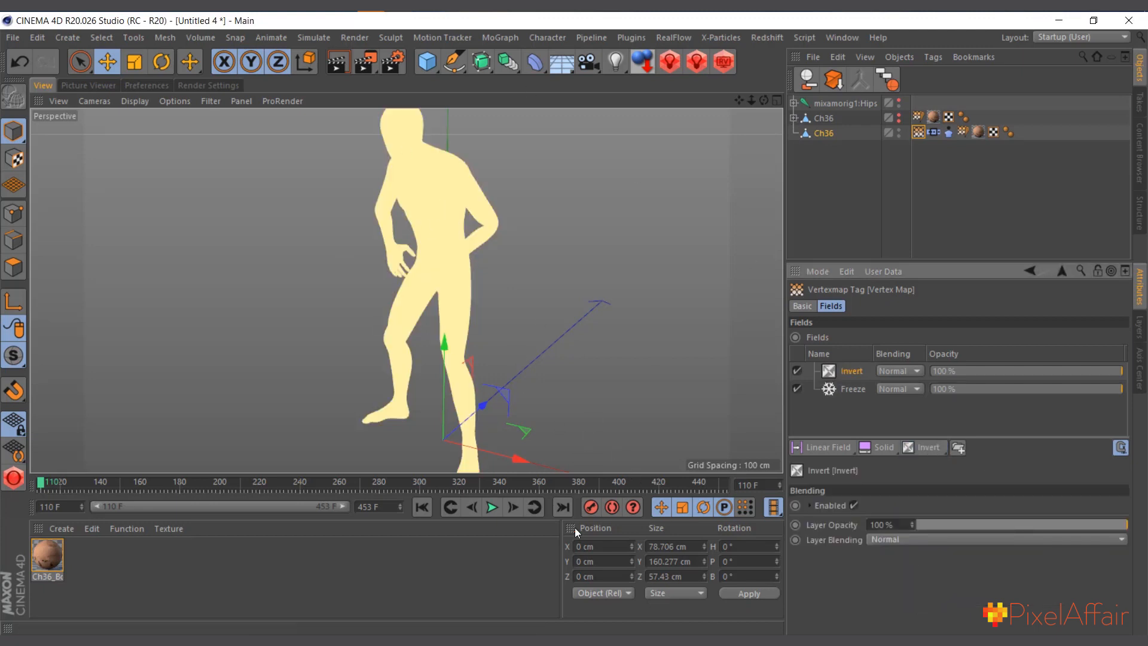
{"action": "left_click", "coordinate": [491, 507]}
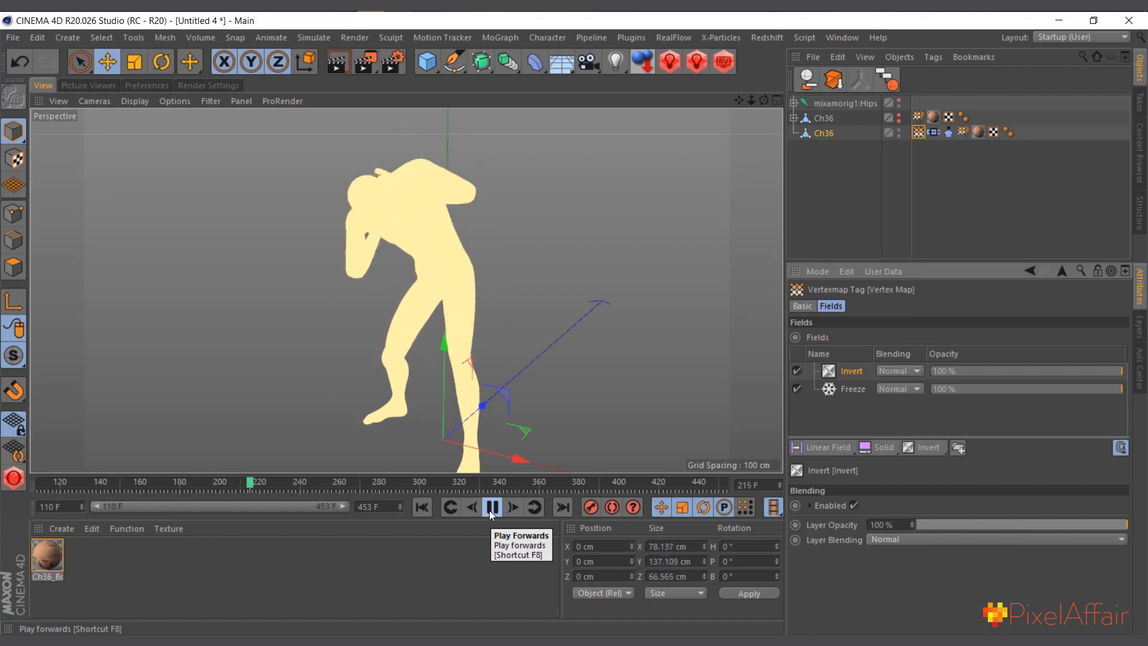
{"action": "left_click", "coordinate": [489, 511]}
{"action": "left_click", "coordinate": [422, 508]}
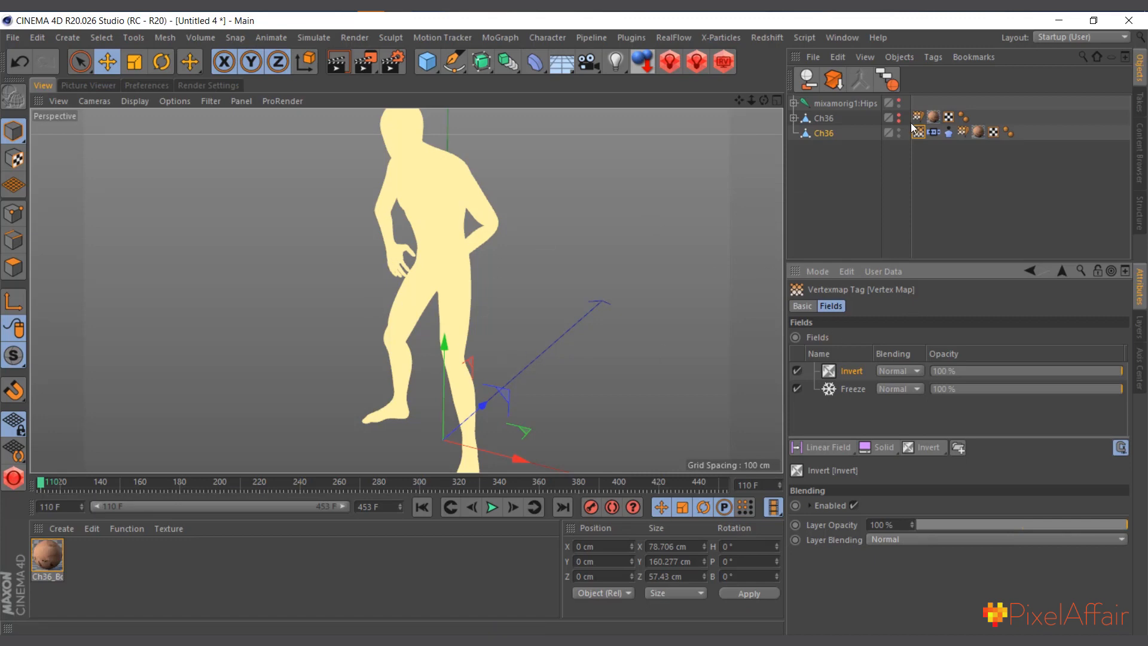
Step: Delete the Invert layer from the Vertex Map's fields, leaving only the Freeze layer
{"action": "left_click_drag", "start_coordinate": [751, 102], "coordinate": [740, 121]}
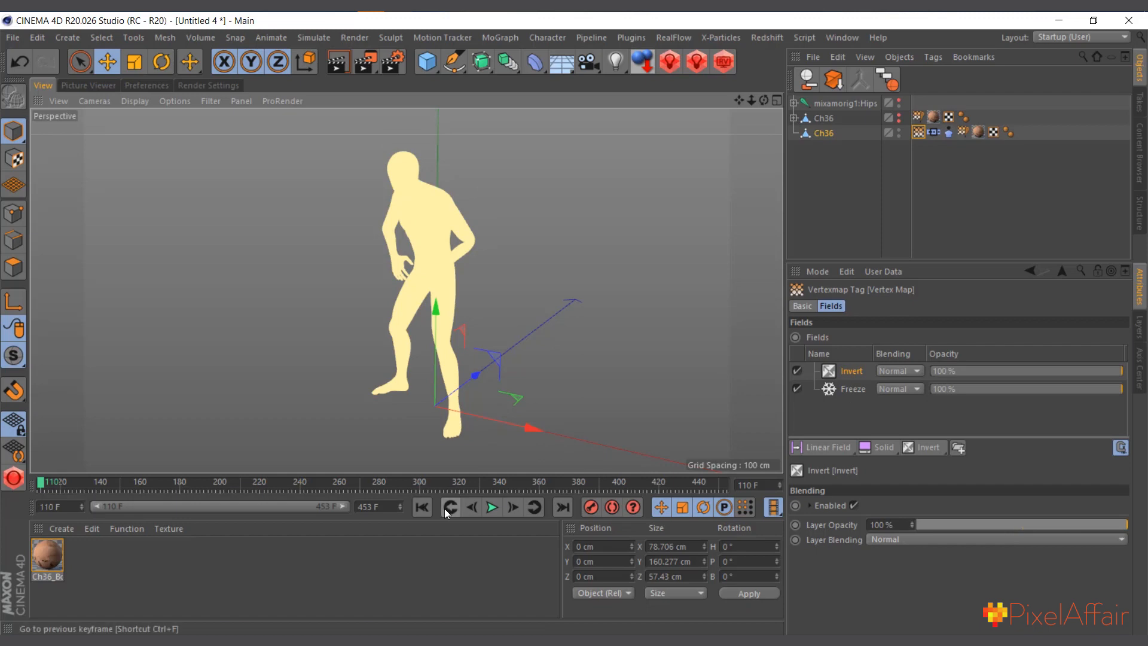
{"action": "left_click", "coordinate": [850, 374]}
{"action": "key", "text": "Delete"}
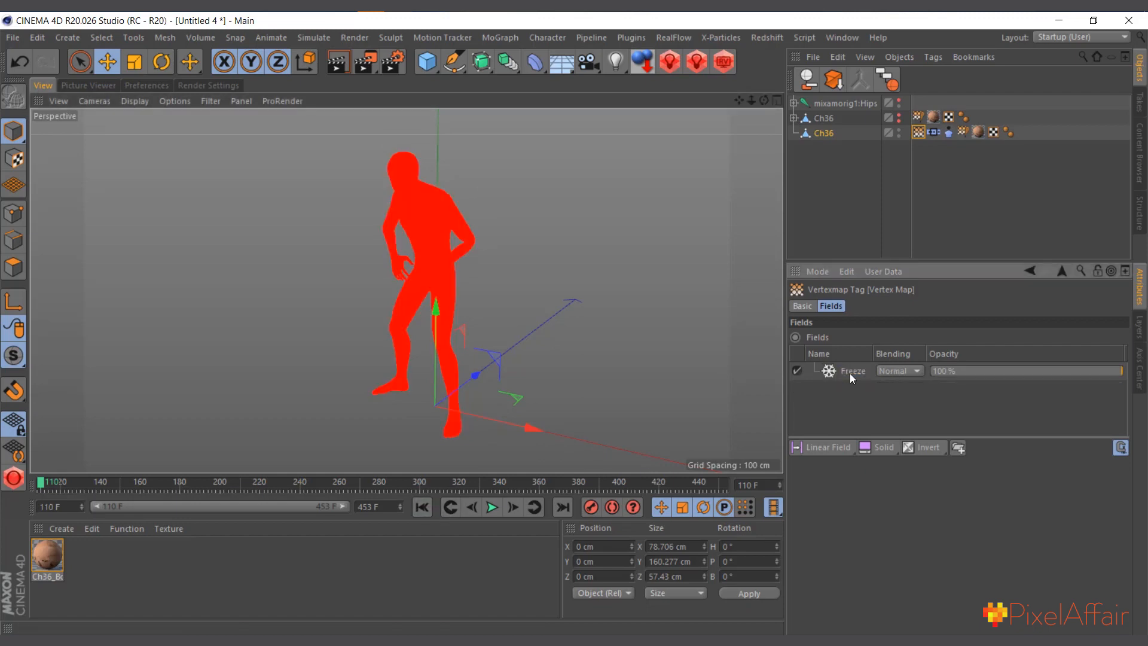
Step: Clear the influence map from the Ch36 copy's Cloth Belt tag, play the simulation, and return to frame 110
{"action": "left_click", "coordinate": [932, 132]}
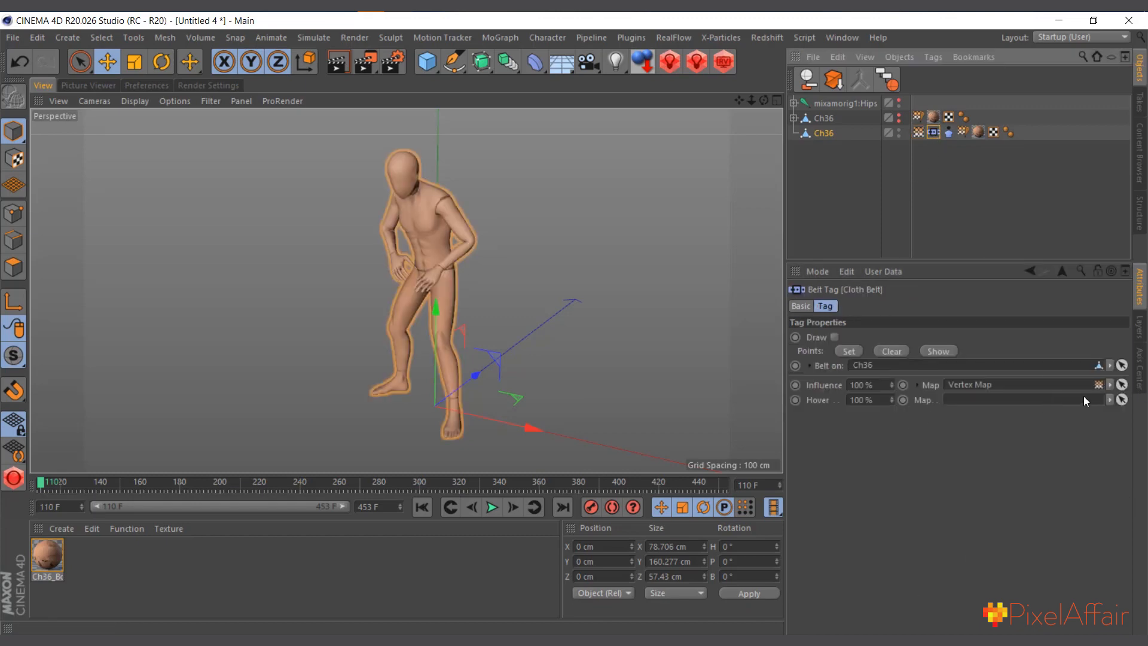
{"action": "left_click", "coordinate": [1109, 385]}
{"action": "left_click", "coordinate": [1099, 395]}
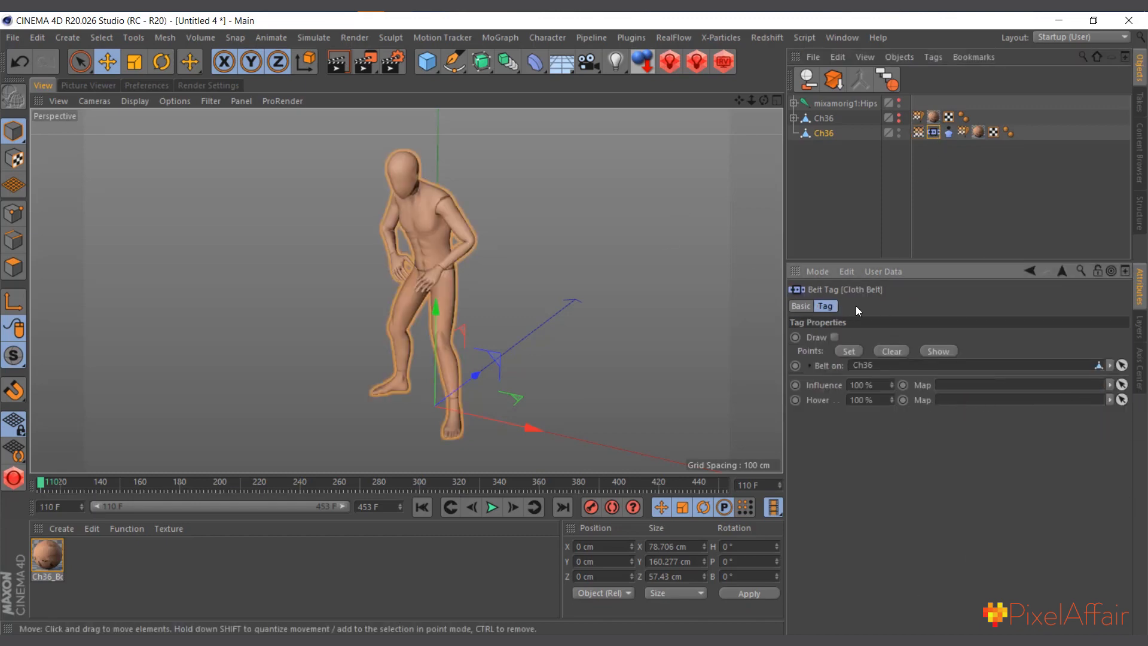
{"action": "left_click", "coordinate": [492, 507]}
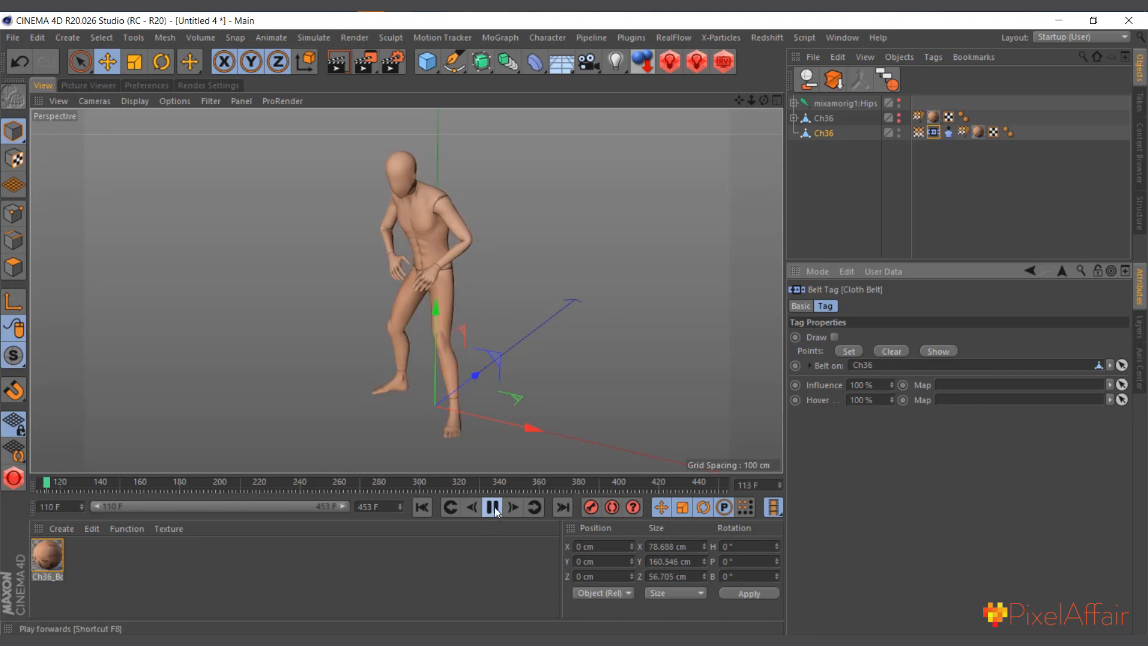
{"action": "left_click", "coordinate": [493, 507]}
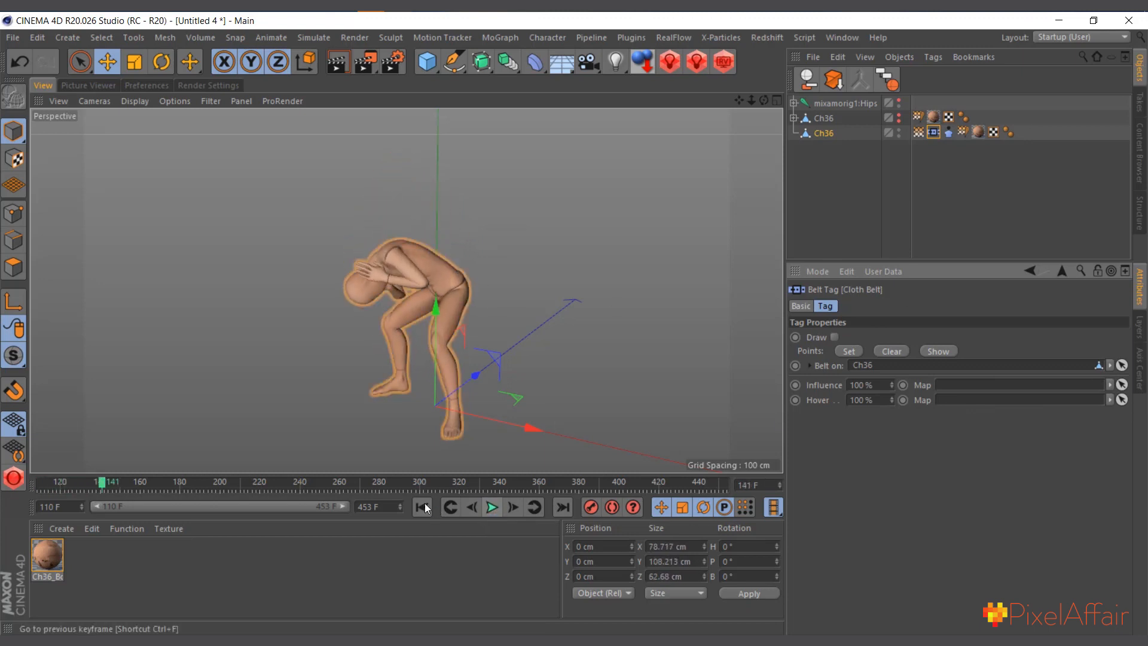
{"action": "left_click", "coordinate": [424, 508]}
Step: Add a Spherical Field to the Ch36 copy's Vertex Map fields and scale it down to about 21.5 cm
{"action": "left_click", "coordinate": [823, 134]}
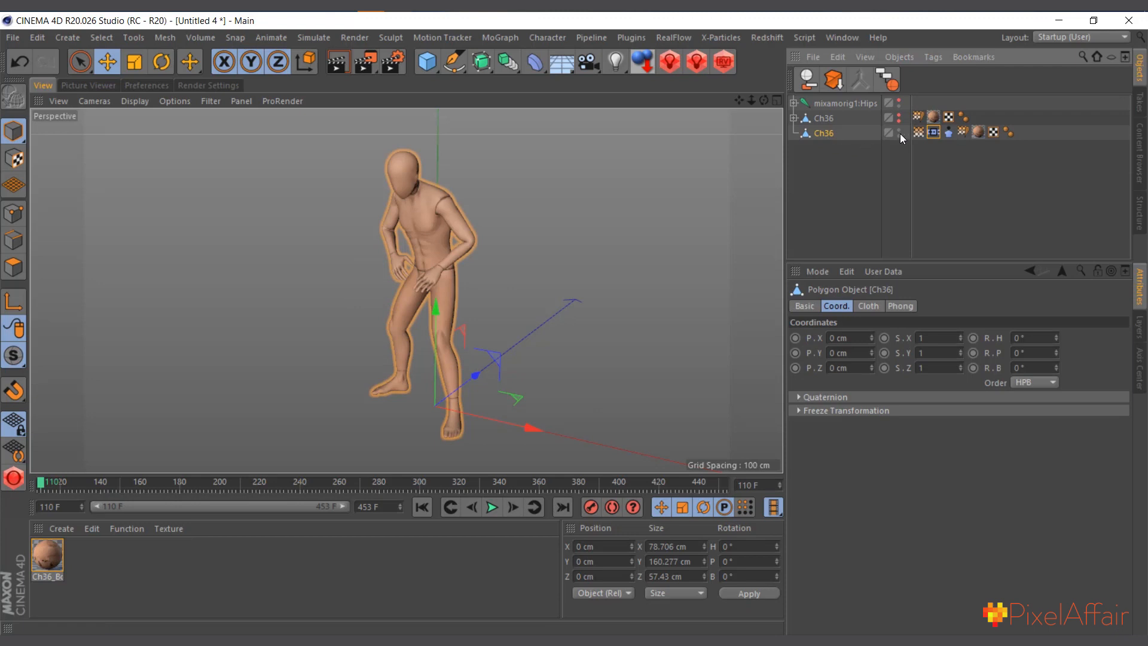
{"action": "left_click", "coordinate": [919, 136]}
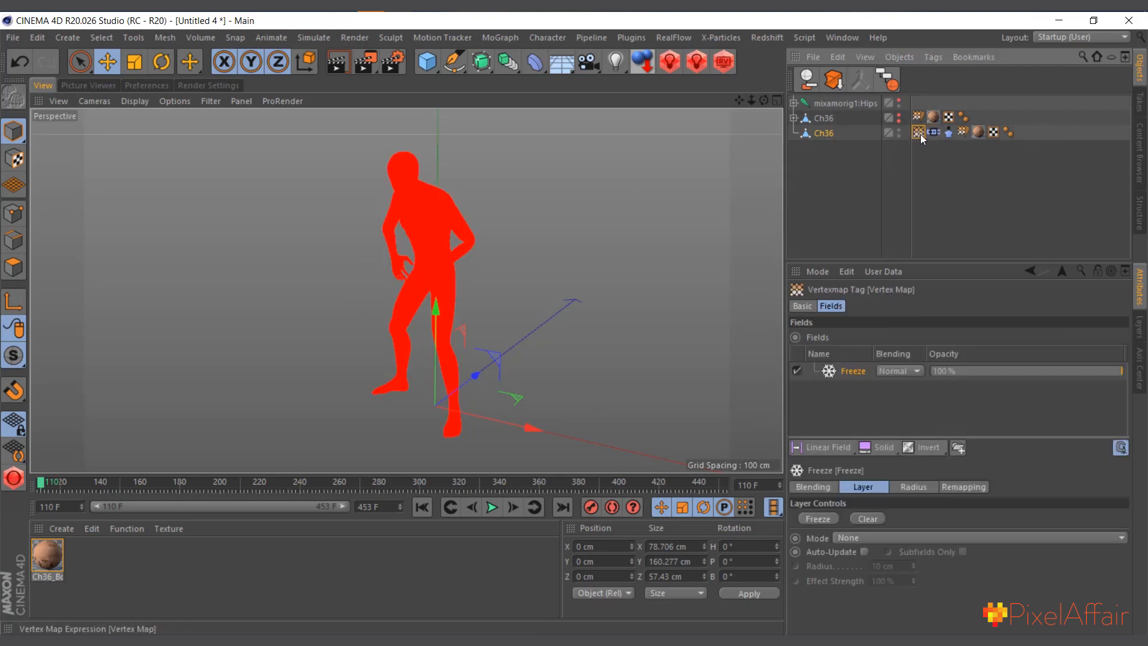
{"action": "left_click", "coordinate": [823, 451]}
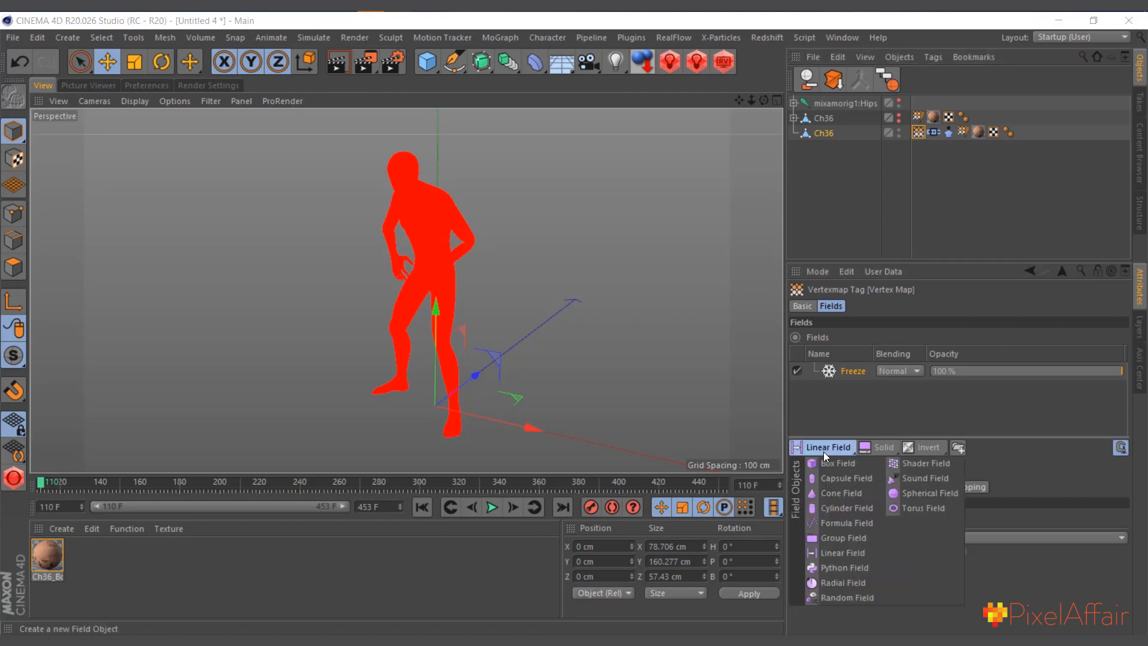
{"action": "left_click", "coordinate": [917, 492]}
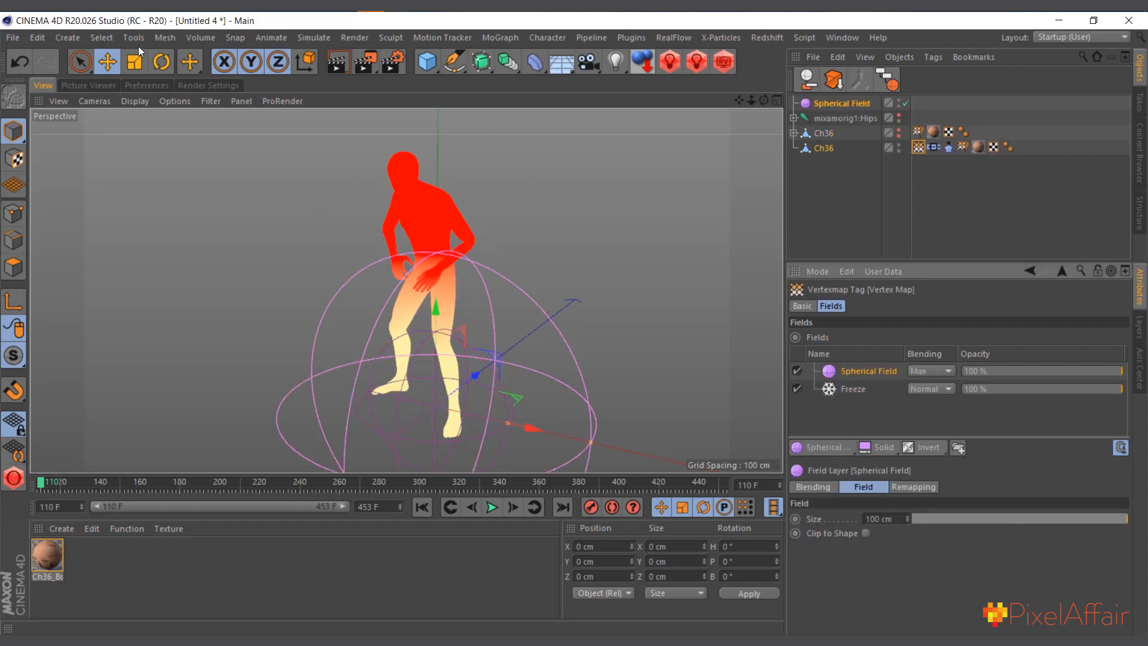
{"action": "left_click", "coordinate": [138, 62]}
{"action": "left_click_drag", "start_coordinate": [633, 310], "coordinate": [335, 275]}
{"action": "left_click", "coordinate": [107, 61]}
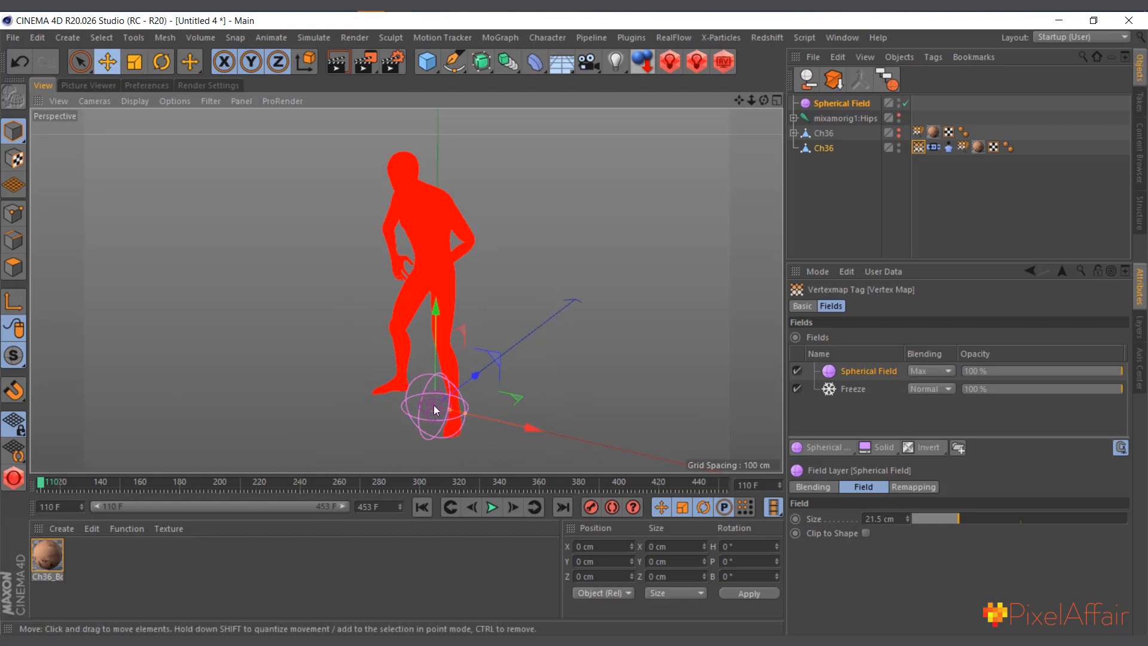
Step: Move the Spherical Field onto the mannequin's head, at about X -7.8, Y 155.7, Z -35.8 cm
{"action": "left_click_drag", "start_coordinate": [436, 305], "coordinate": [373, 60]}
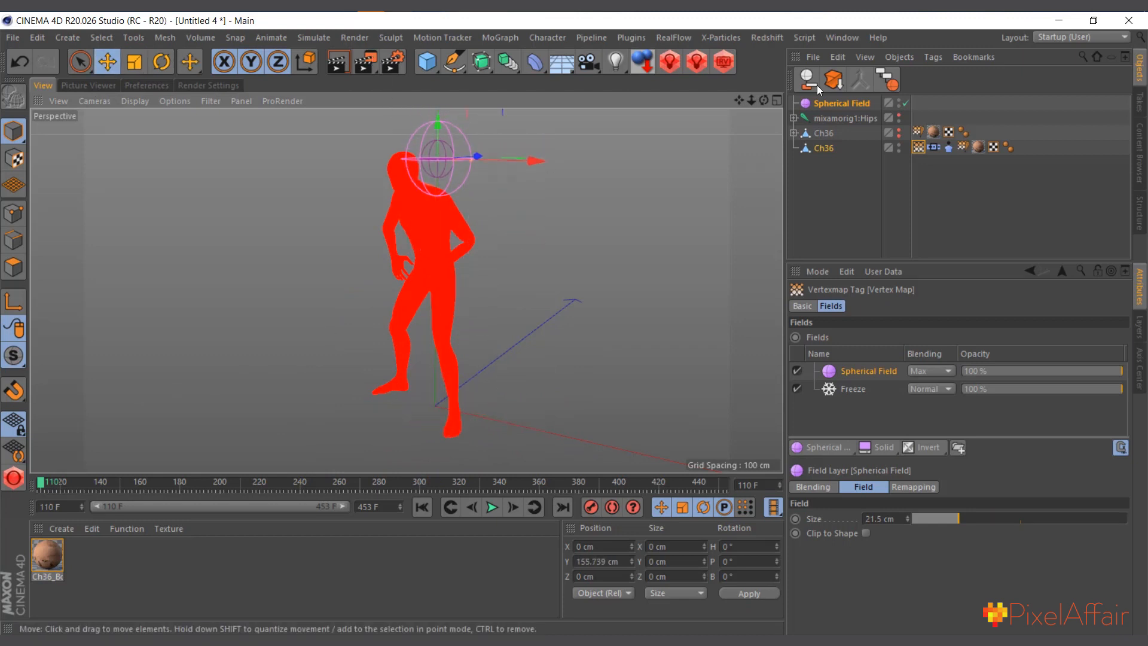
{"action": "left_click_drag", "start_coordinate": [764, 100], "coordinate": [819, 123]}
{"action": "scroll", "coordinate": [479, 146], "scroll_direction": "up", "scroll_amount": 3}
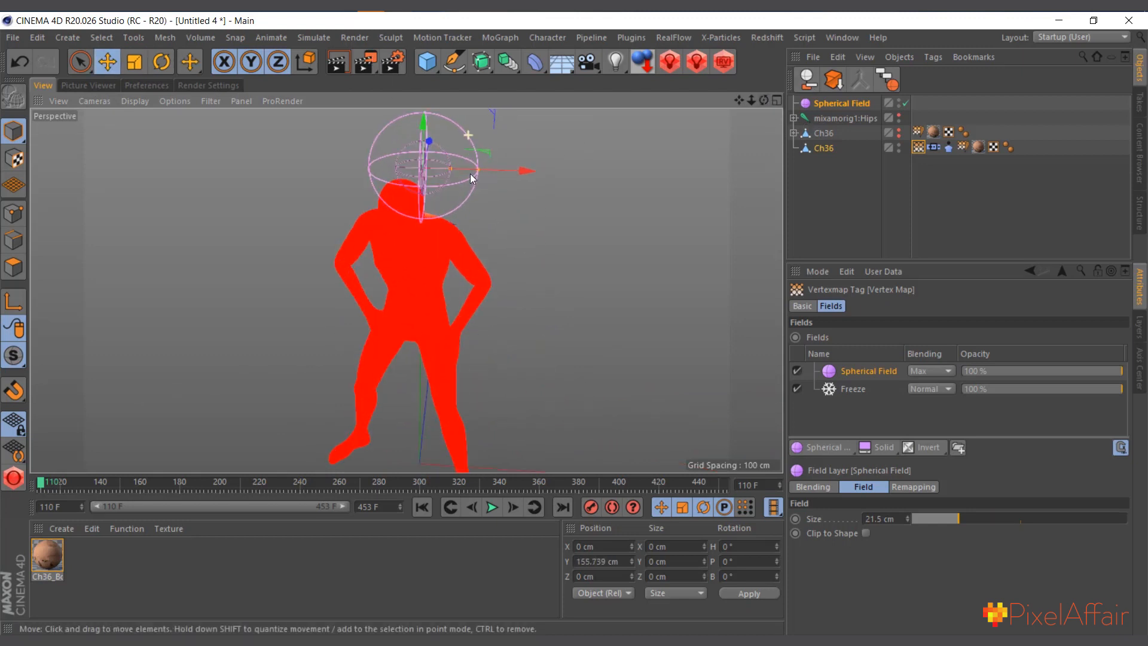
{"action": "left_click_drag", "start_coordinate": [759, 99], "coordinate": [726, 106]}
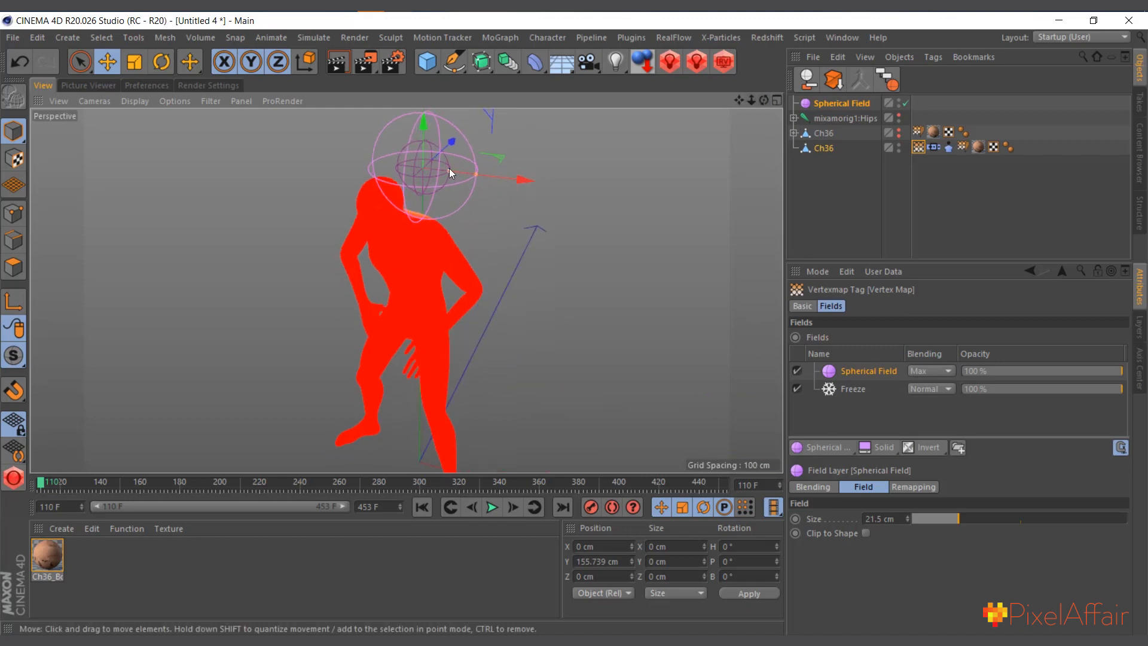
{"action": "left_click_drag", "start_coordinate": [452, 145], "coordinate": [460, 219]}
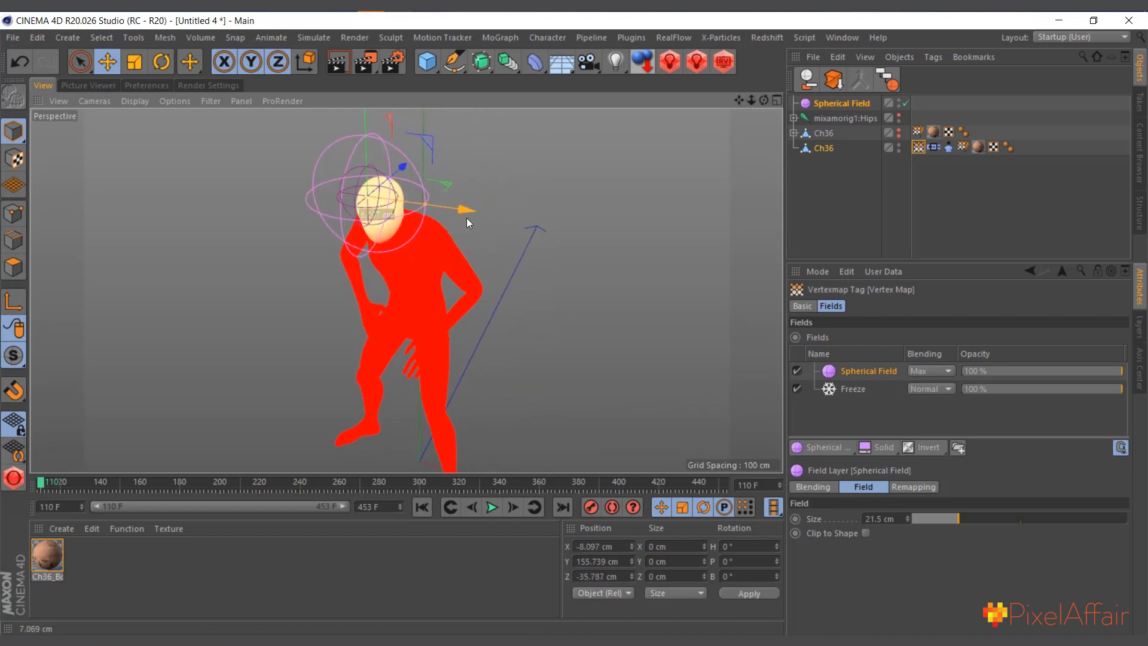
Step: Scale the Spherical Field down to about 5.8 cm so it covers only part of the mannequin's head
{"action": "left_click", "coordinate": [134, 61]}
{"action": "left_click_drag", "start_coordinate": [622, 201], "coordinate": [211, 245]}
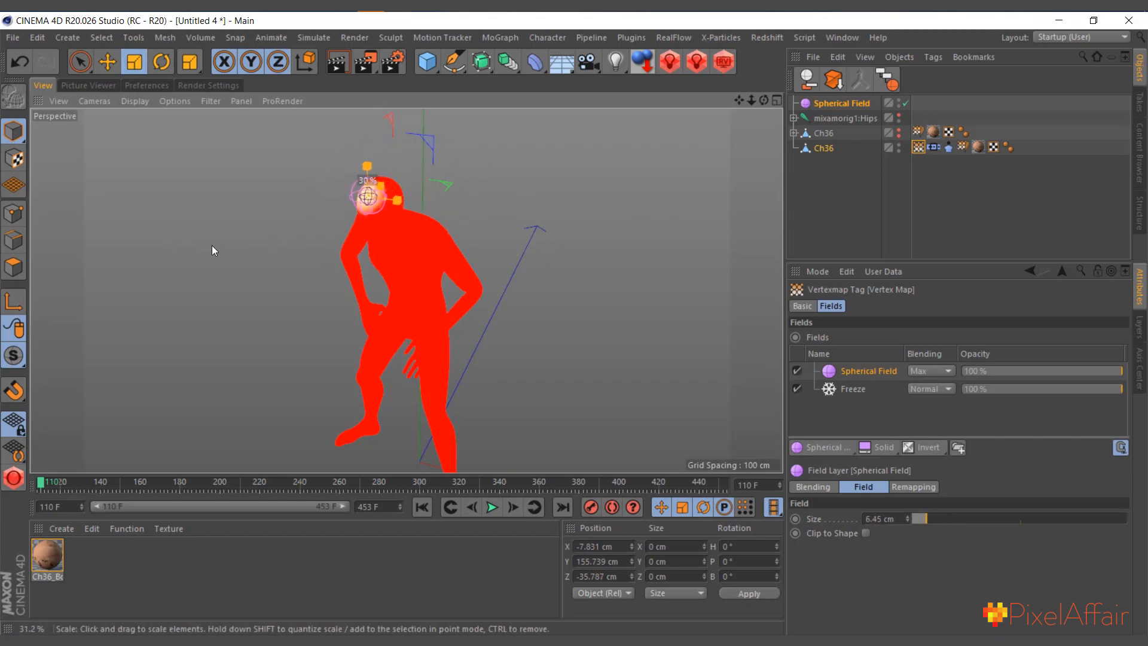
{"action": "left_click_drag", "start_coordinate": [546, 198], "coordinate": [511, 207]}
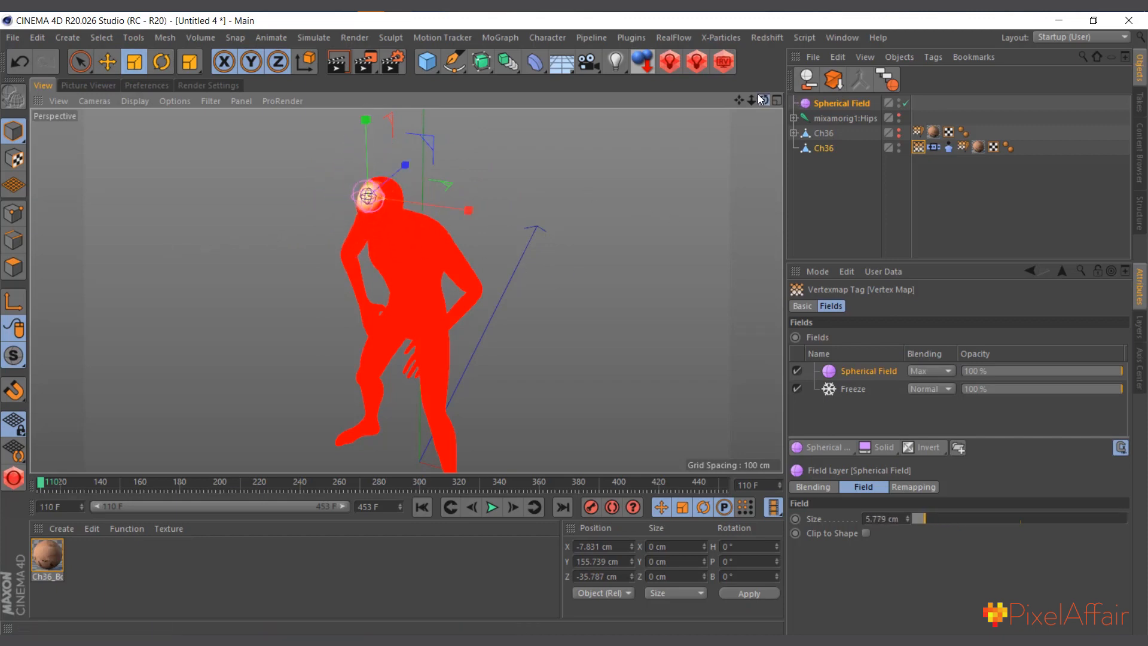
{"action": "left_click_drag", "start_coordinate": [763, 100], "coordinate": [768, 70]}
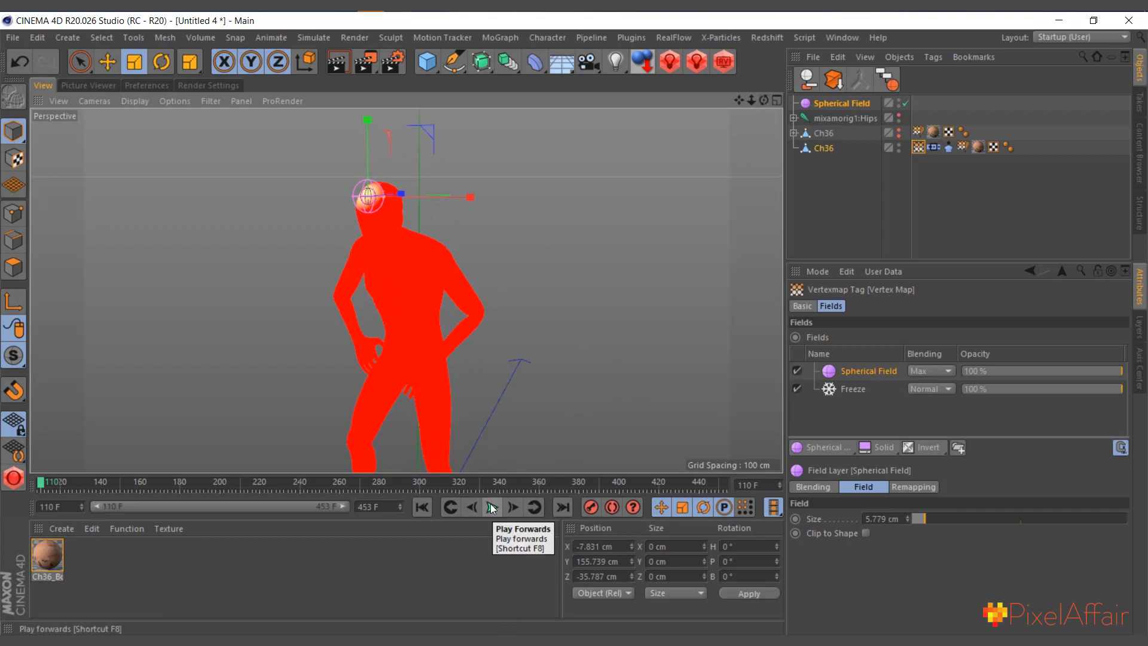
Step: Select the Freeze layer, play the simulation to check the Spherical Field's effect, and return to frame 110
{"action": "left_click", "coordinate": [851, 389]}
{"action": "left_click", "coordinate": [491, 507]}
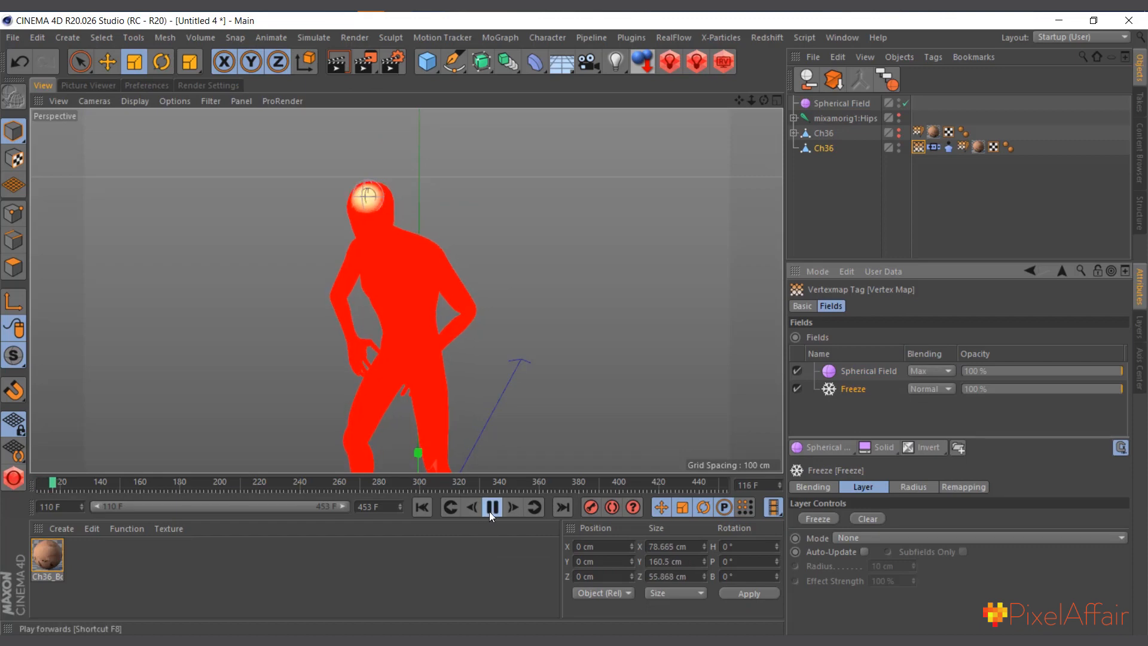
{"action": "left_click", "coordinate": [490, 508]}
{"action": "left_click", "coordinate": [426, 507]}
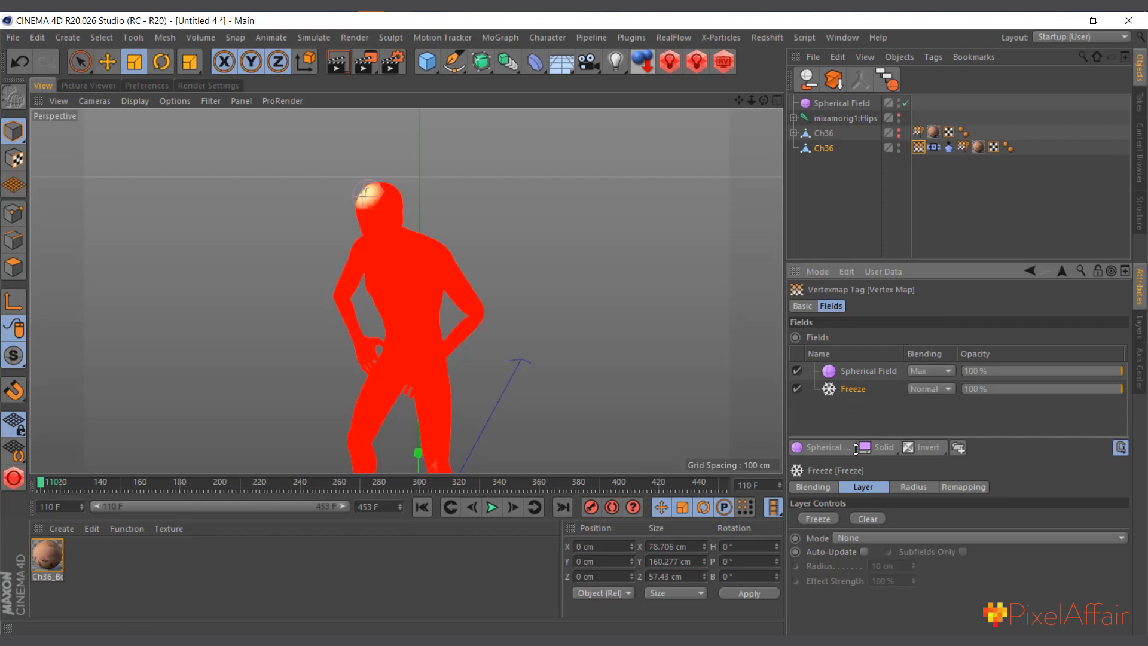
Step: Set the Freeze layer's mode to Grow, play the spreading vertex map twice, and return to frame 110
{"action": "left_click", "coordinate": [859, 539]}
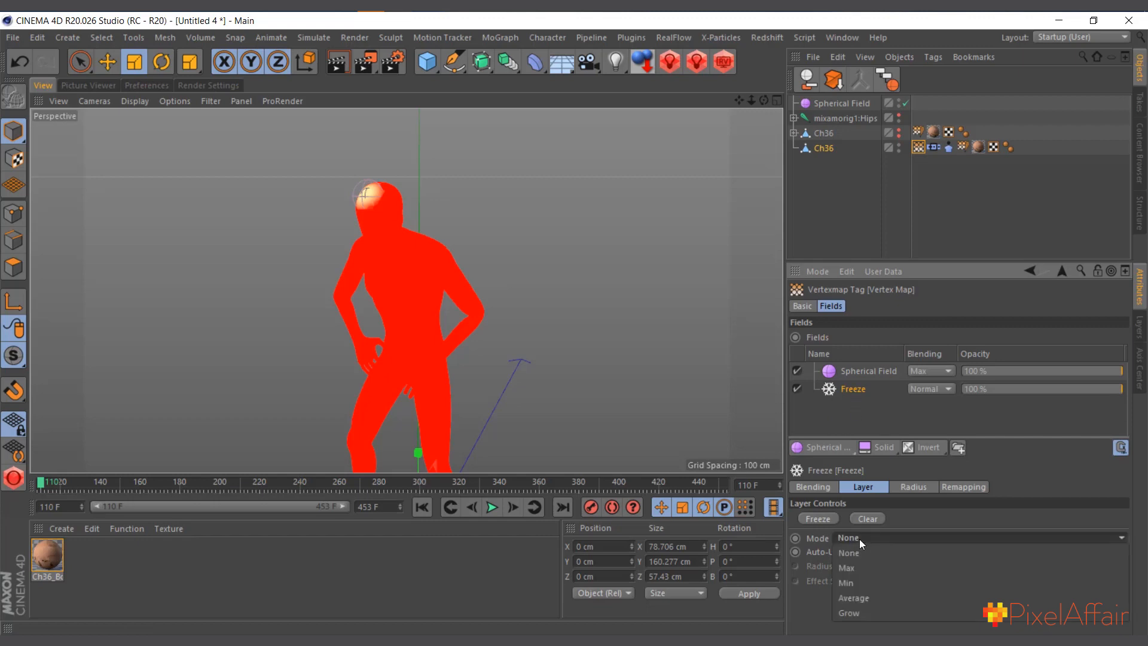
{"action": "left_click", "coordinate": [859, 608]}
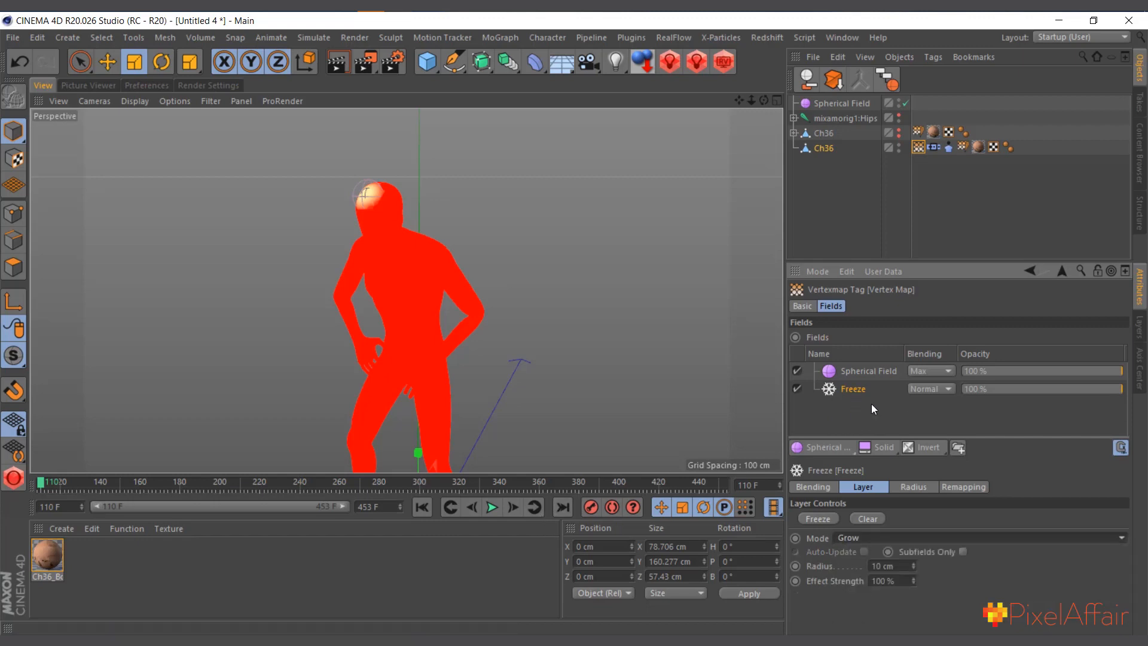
{"action": "left_click", "coordinate": [492, 508]}
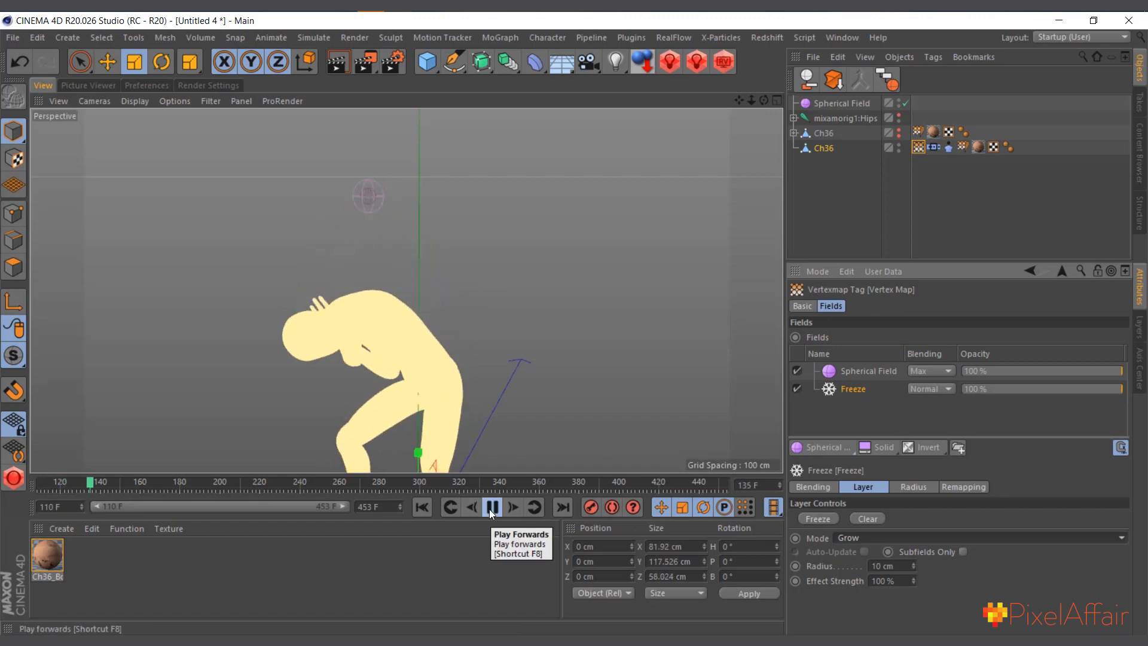
{"action": "left_click", "coordinate": [492, 507]}
{"action": "left_click", "coordinate": [420, 508]}
{"action": "left_click", "coordinate": [492, 507]}
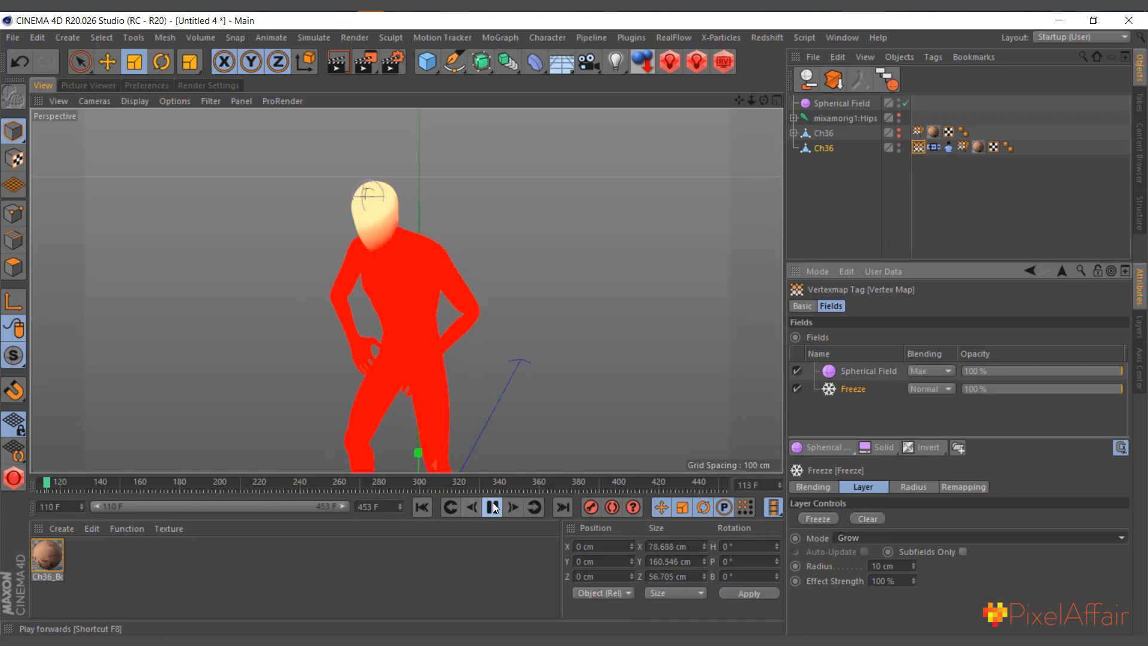
{"action": "left_click", "coordinate": [492, 507]}
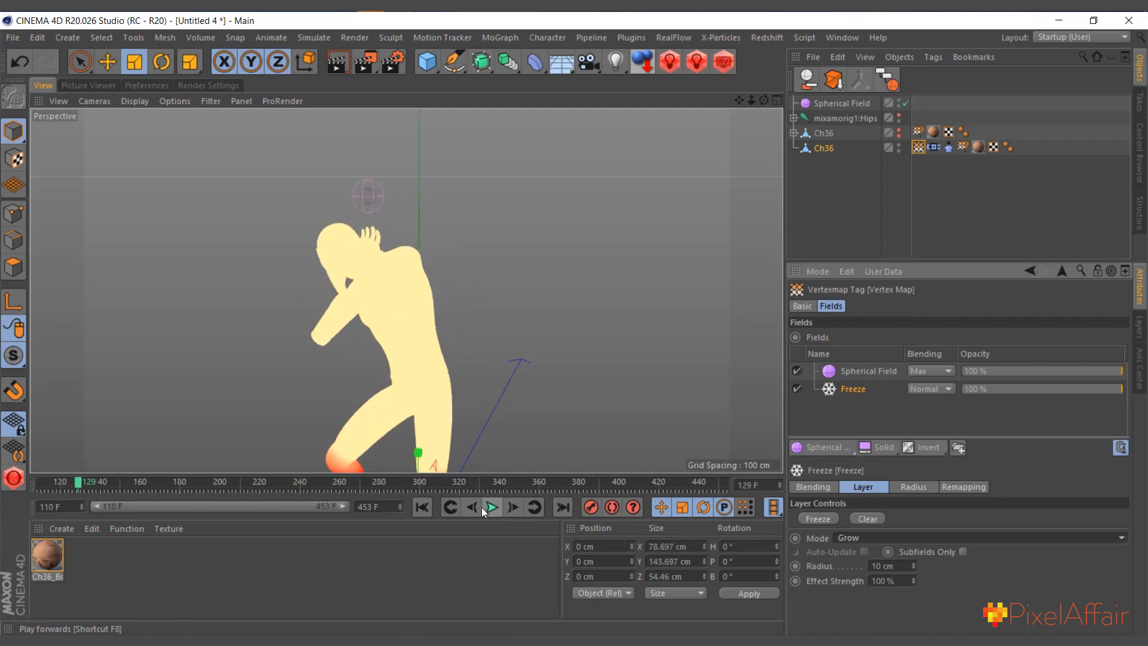
{"action": "left_click", "coordinate": [421, 507]}
Step: Set the Freeze layer's Radius to 5 cm and its Effect Strength to 50%
{"action": "right_click_drag", "start_coordinate": [599, 241], "coordinate": [547, 250], "text": "alt"}
{"action": "right_click_drag", "start_coordinate": [601, 362], "coordinate": [634, 362], "text": "alt"}
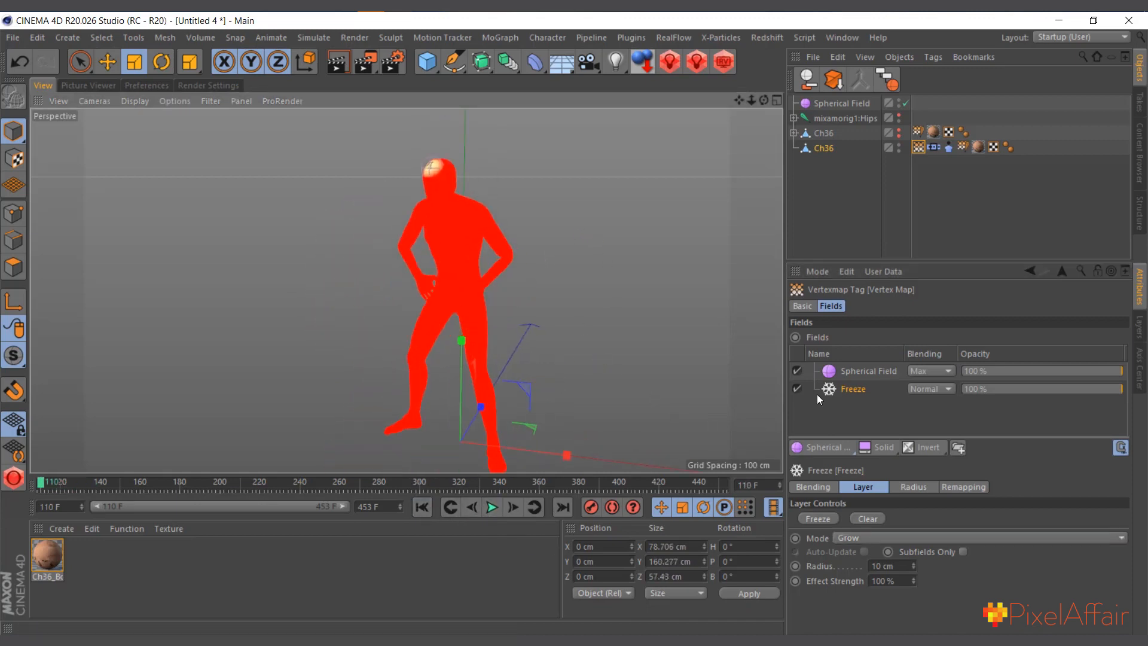
{"action": "left_click", "coordinate": [854, 390]}
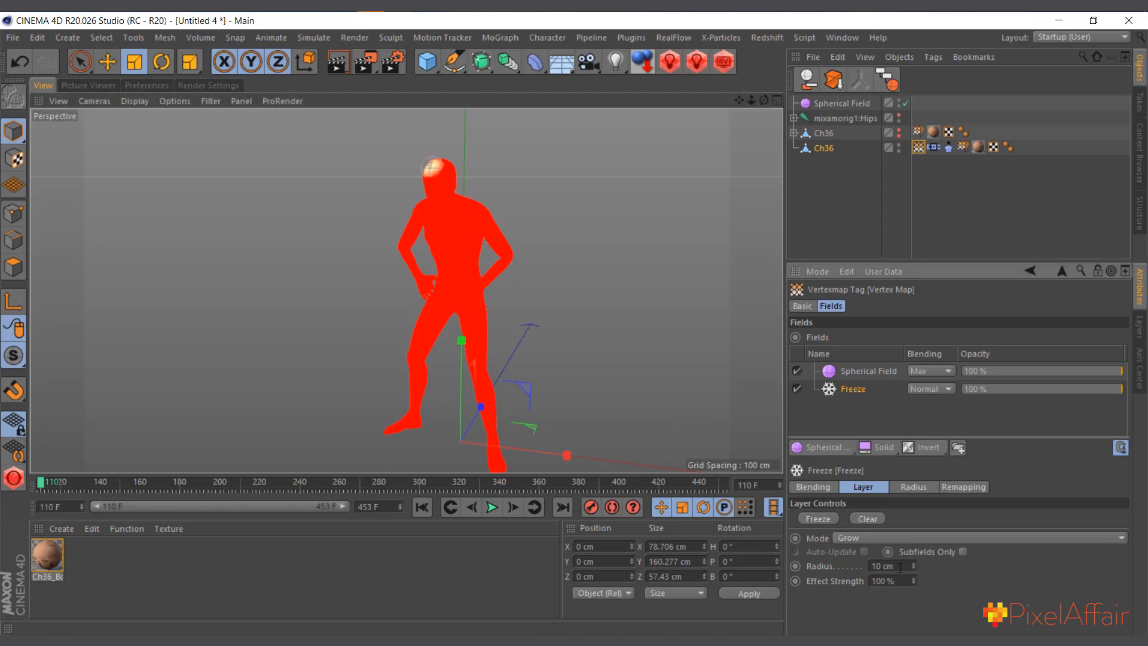
{"action": "left_click", "coordinate": [899, 567]}
{"action": "type", "text": "5"}
{"action": "left_click", "coordinate": [899, 579]}
{"action": "type", "text": "50"}
Step: Play the simulation to check the slower vertex map growth and return to frame 110
{"action": "left_click", "coordinate": [492, 508]}
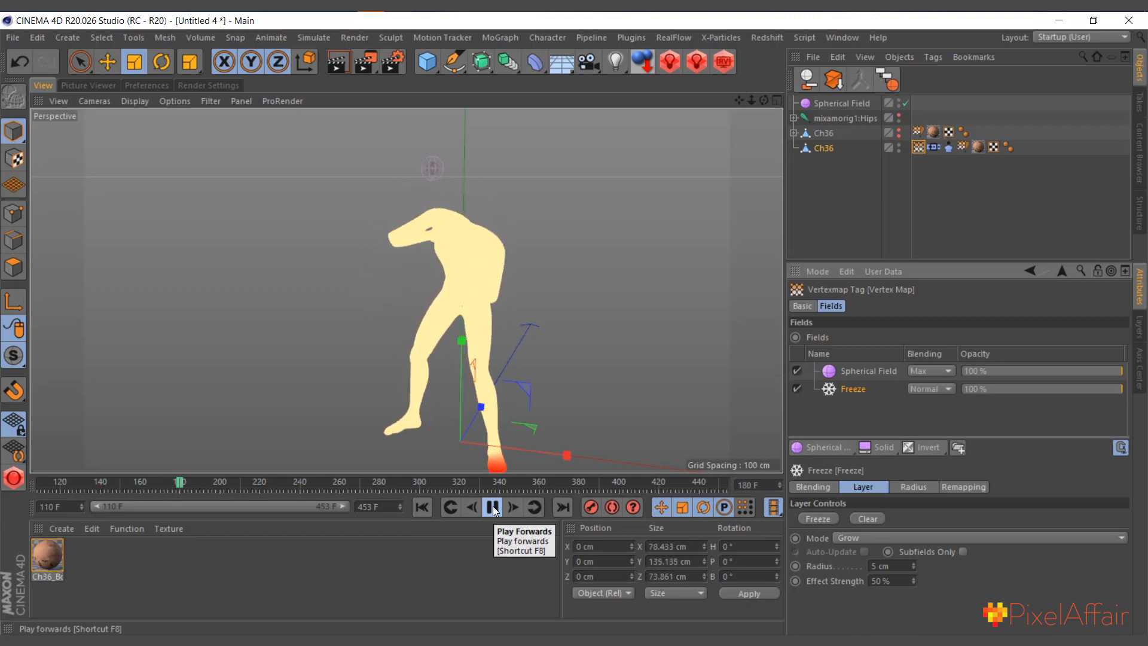
{"action": "left_click", "coordinate": [493, 508]}
{"action": "left_click", "coordinate": [428, 508]}
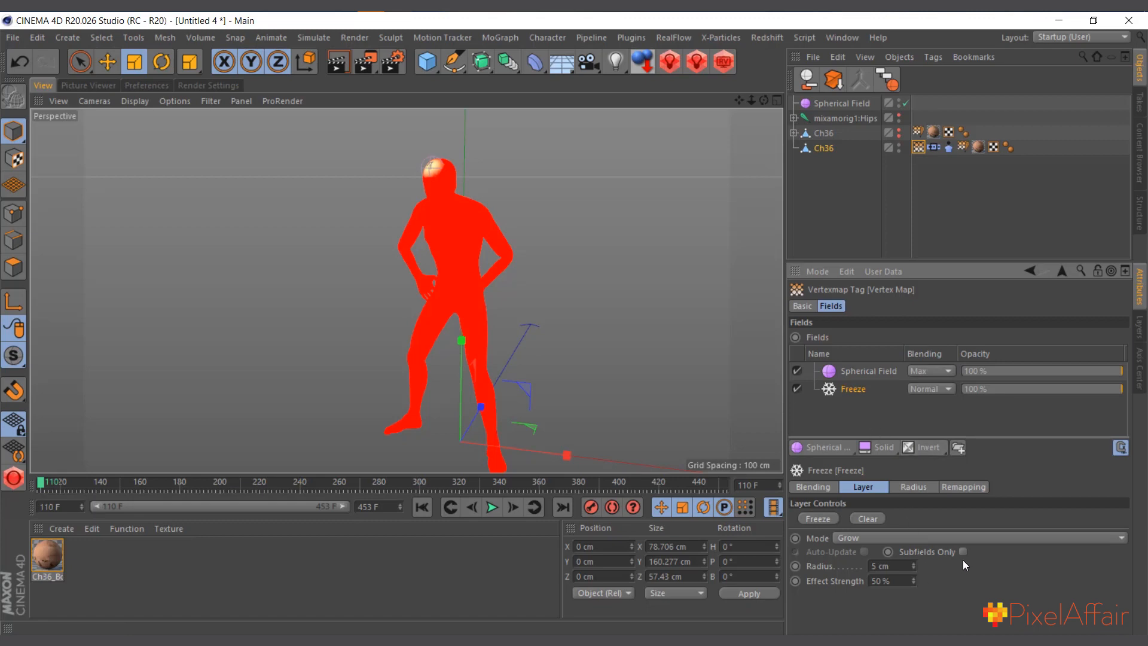
Step: Add an Invert modifier layer above the Spherical Field, play the simulation, and return to frame 110
{"action": "left_click", "coordinate": [865, 370]}
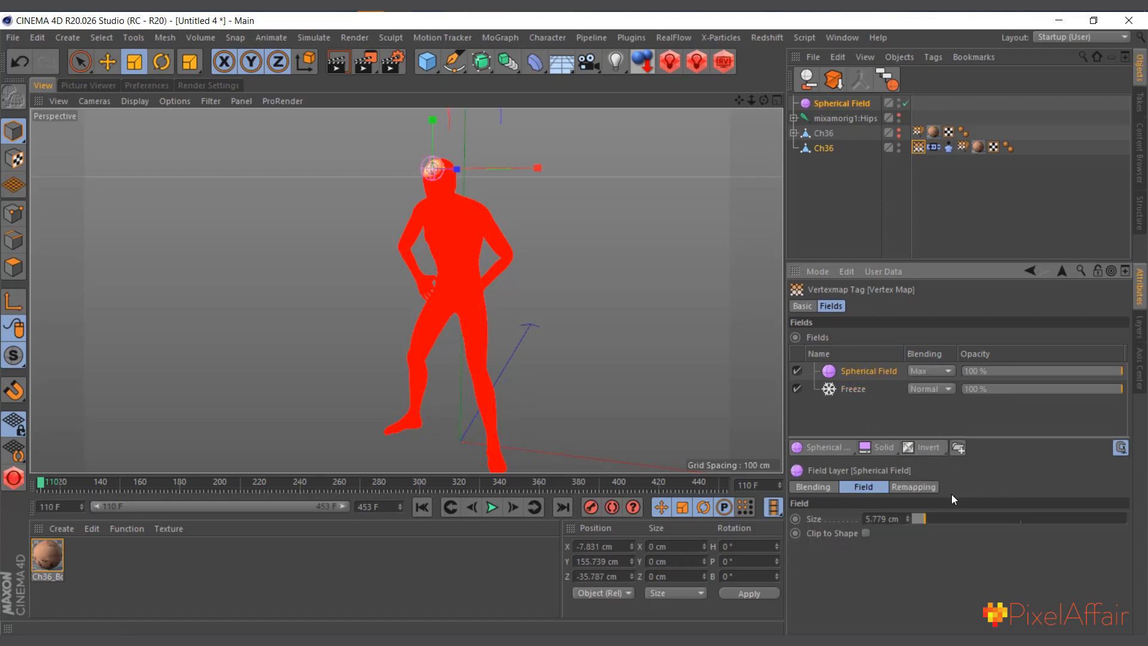
{"action": "left_click", "coordinate": [927, 448]}
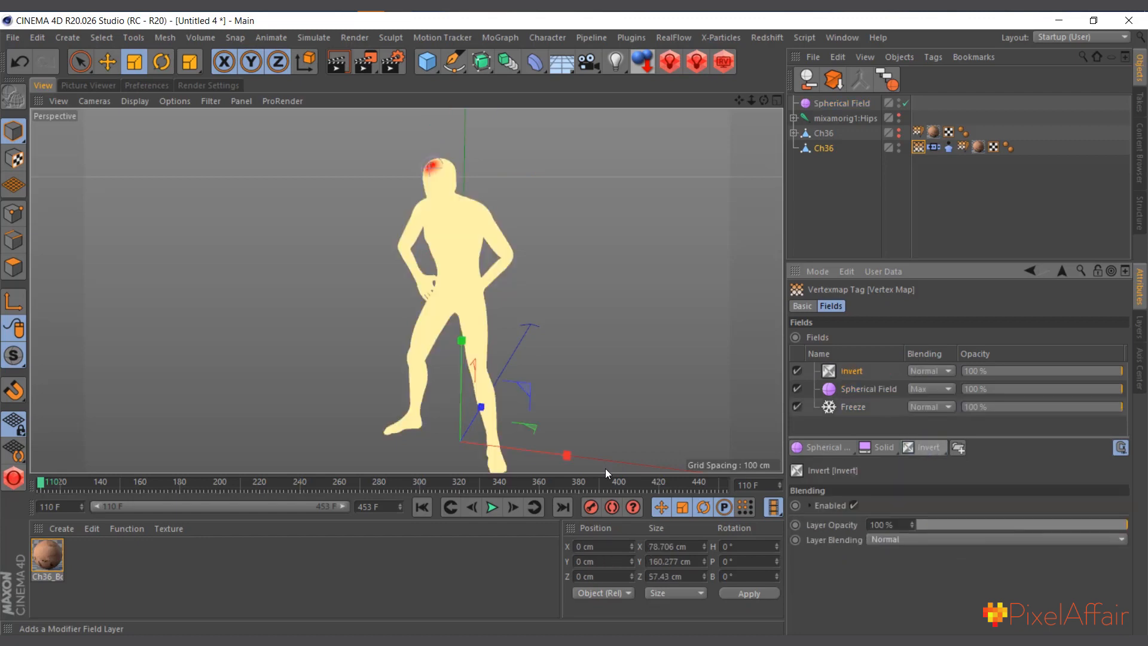
{"action": "left_click", "coordinate": [492, 508]}
{"action": "left_click", "coordinate": [421, 507]}
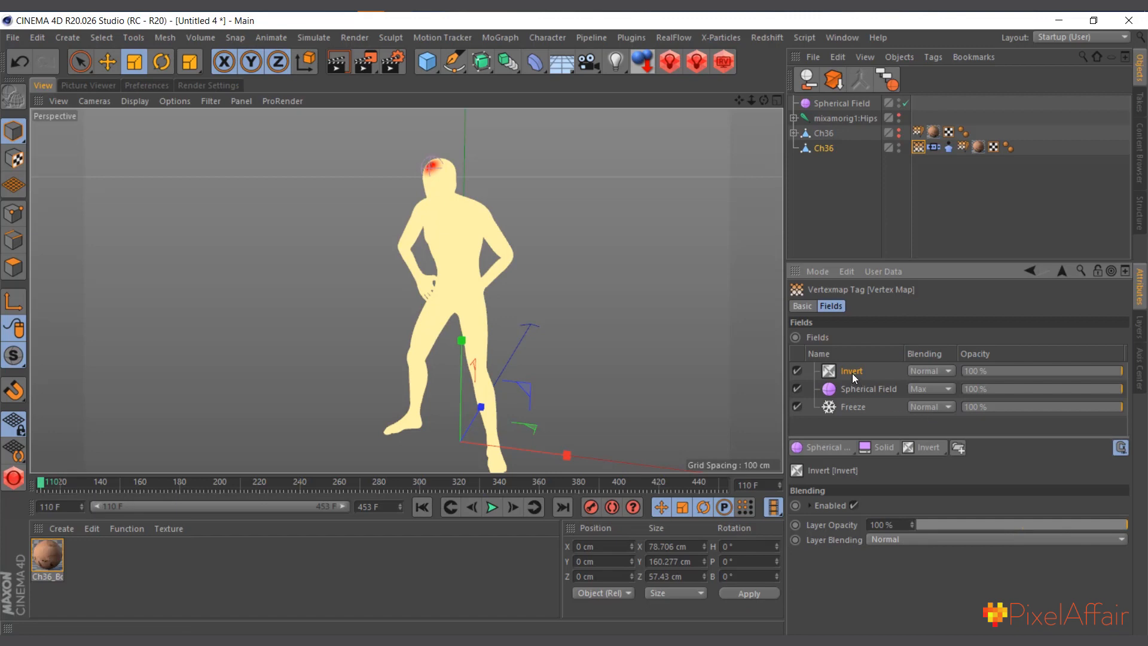
Step: Enable Subfields Only on the Freeze layer, play the simulation, and return to frame 110
{"action": "left_click", "coordinate": [852, 407]}
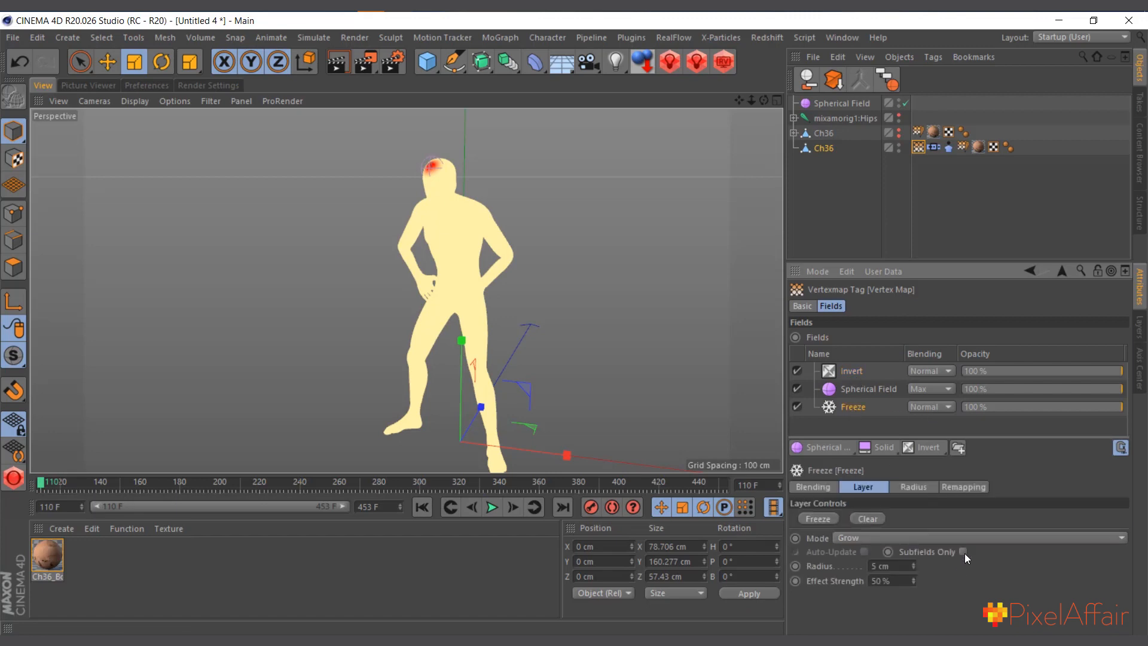
{"action": "left_click", "coordinate": [492, 508]}
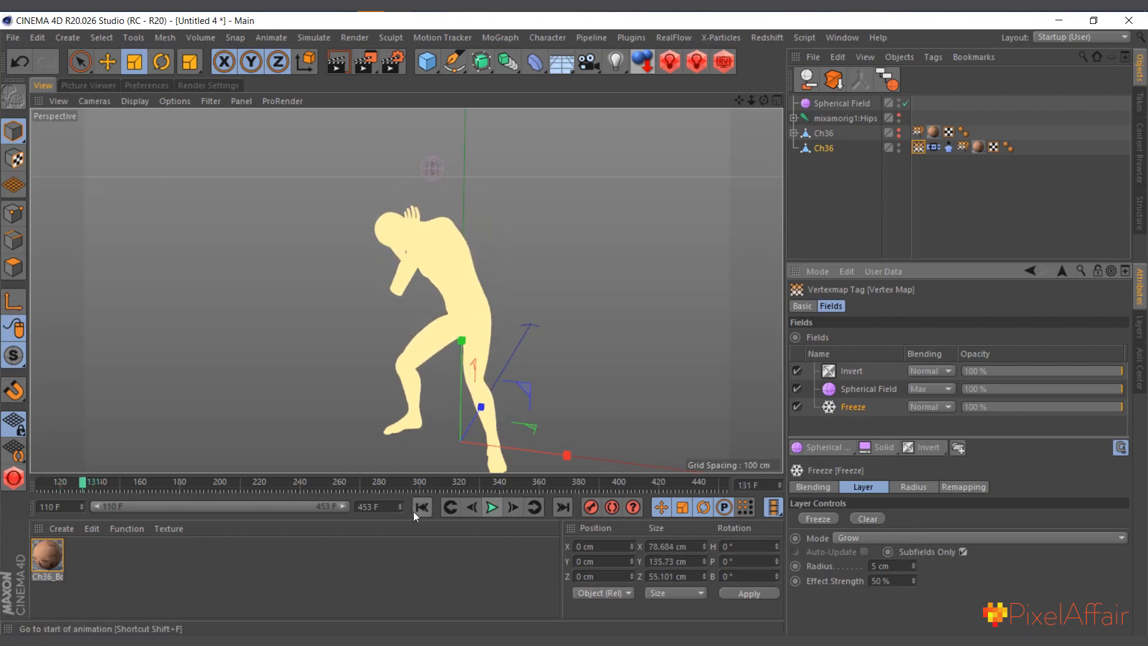
{"action": "left_click", "coordinate": [416, 509]}
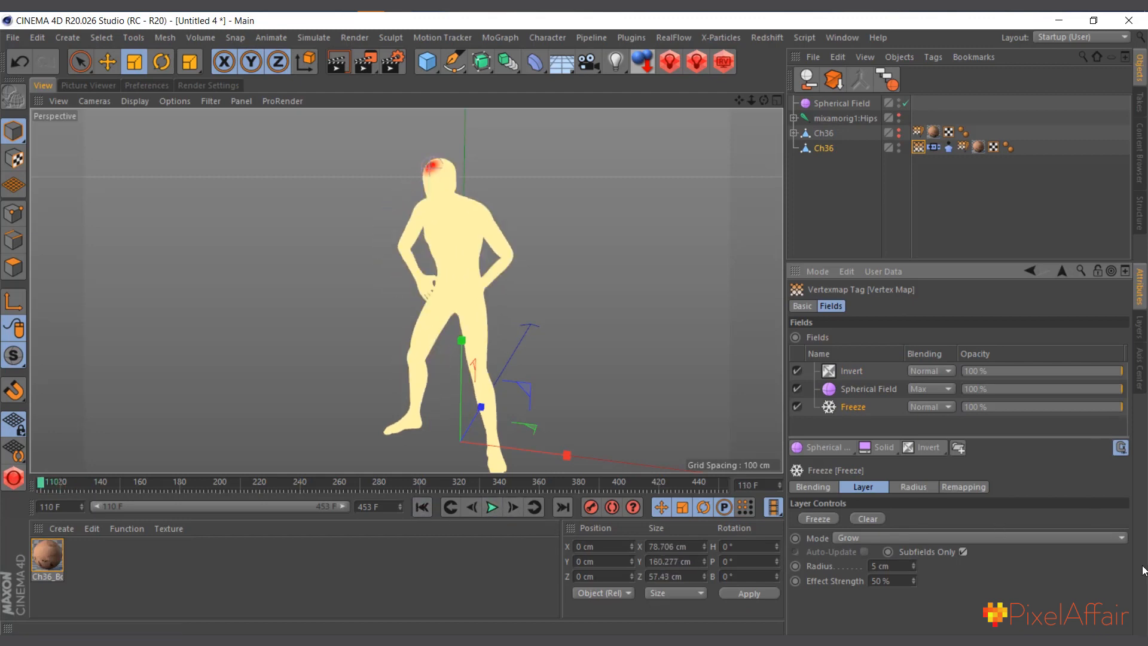
Step: Delete the Invert layer from the Vertex Map's fields, leaving the Spherical Field and Freeze layers
{"action": "left_click", "coordinate": [849, 373]}
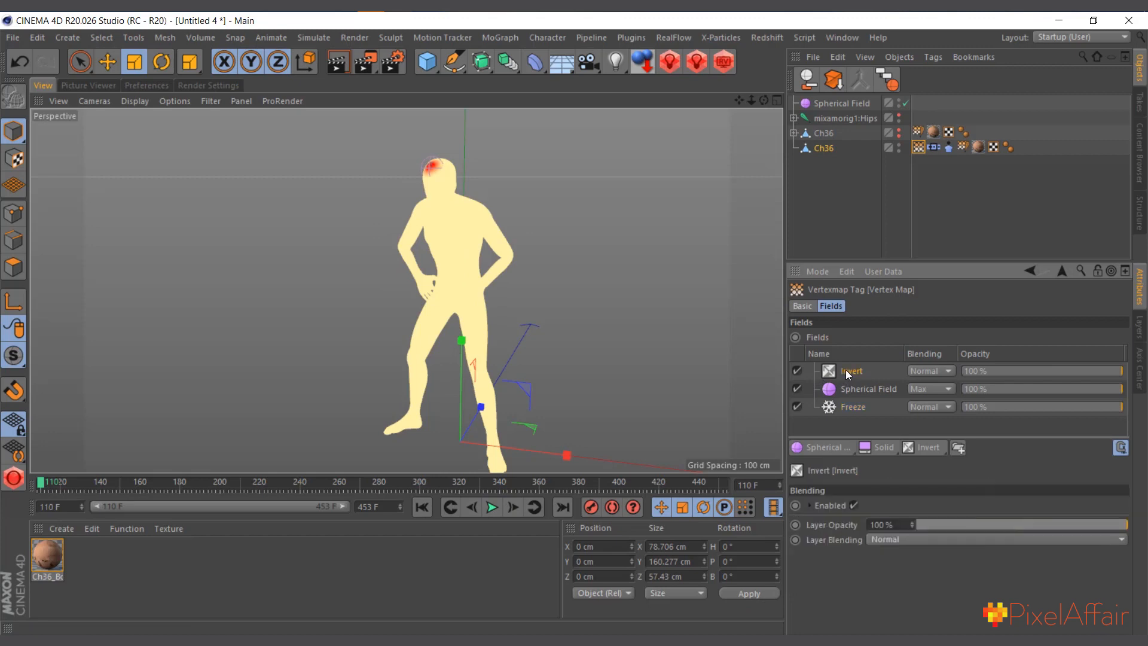
{"action": "key", "text": "Delete"}
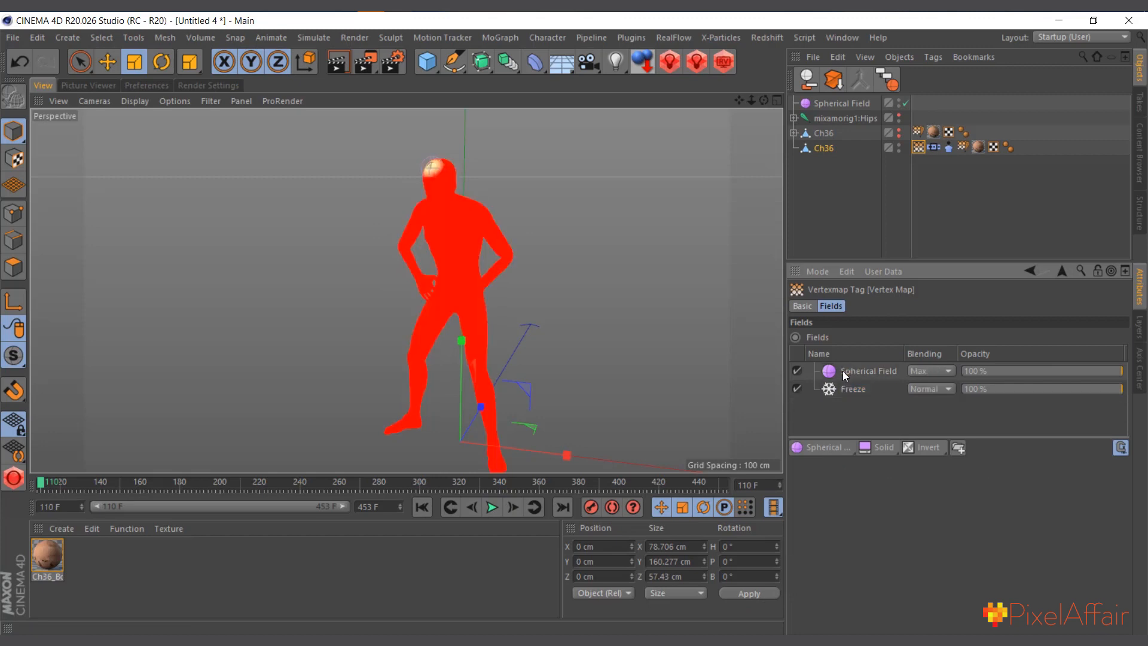
Step: Create a new vertex map on the cloth copy of Ch36 in Points mode, using Set Vertex Weight at 0%
{"action": "left_click", "coordinate": [831, 148]}
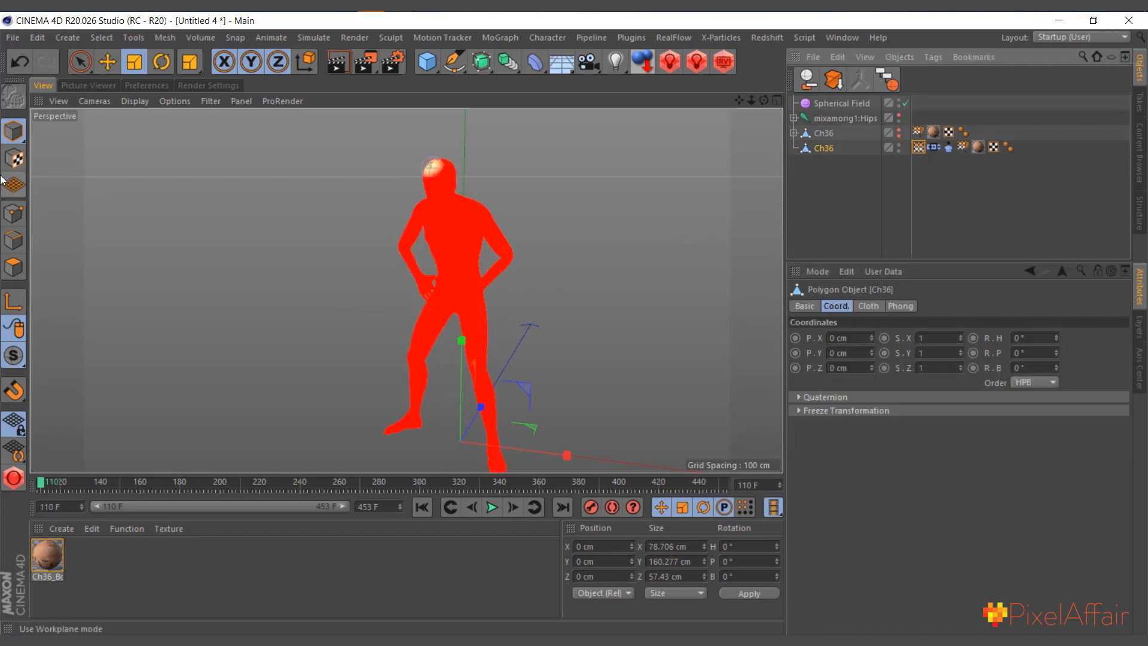
{"action": "left_click", "coordinate": [13, 214]}
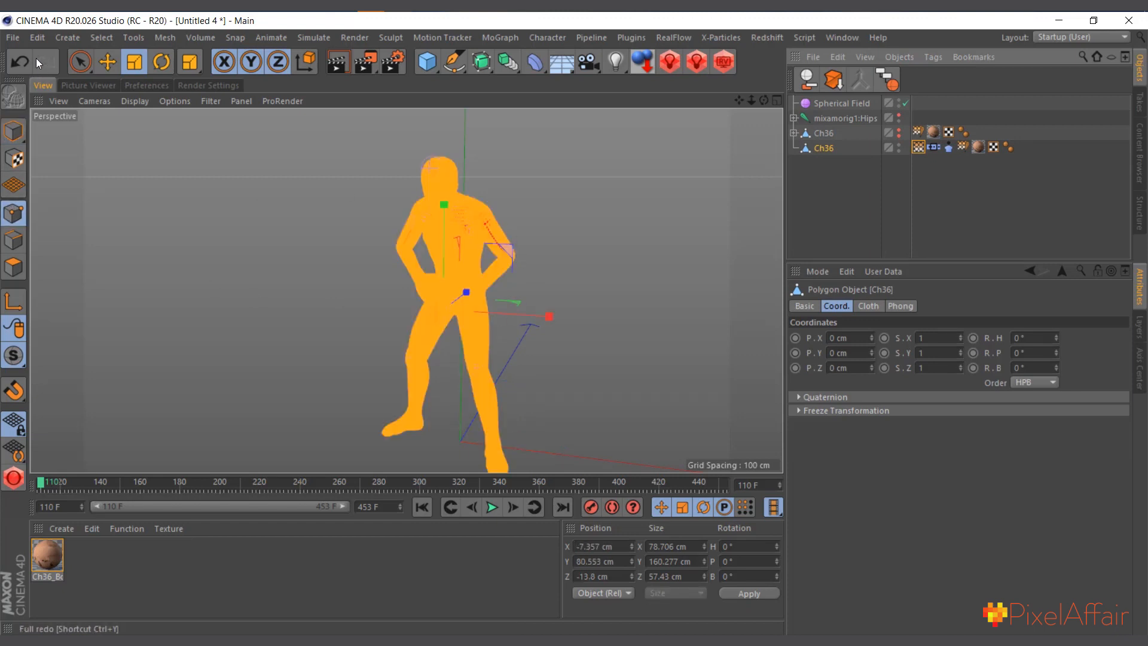
{"action": "left_click", "coordinate": [936, 180]}
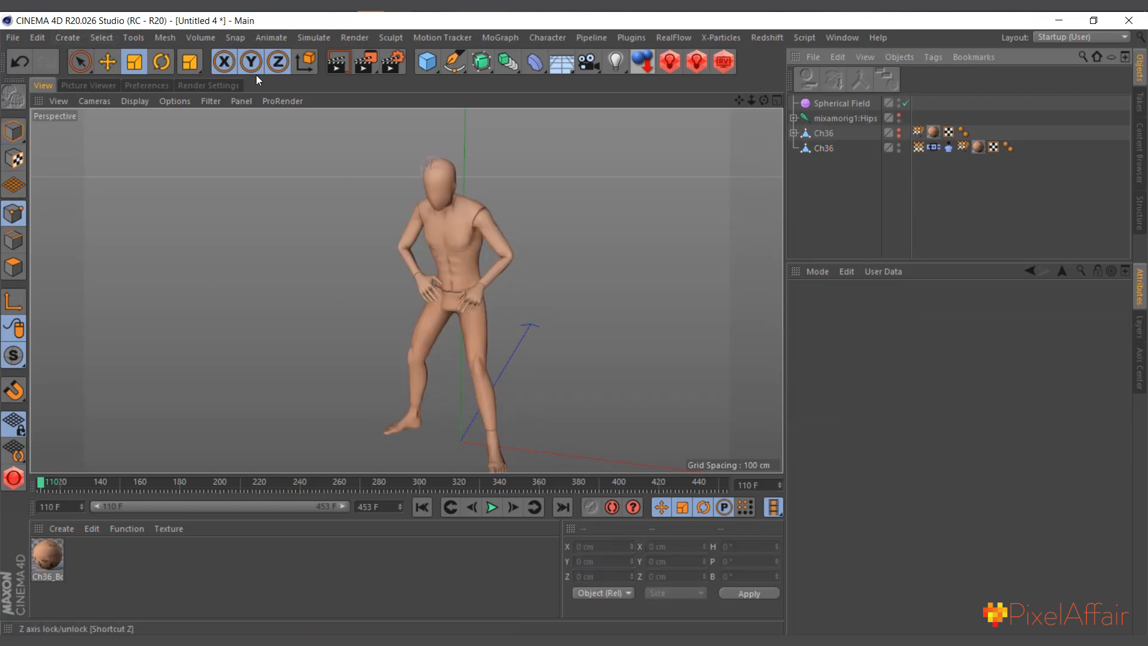
{"action": "left_click", "coordinate": [103, 37]}
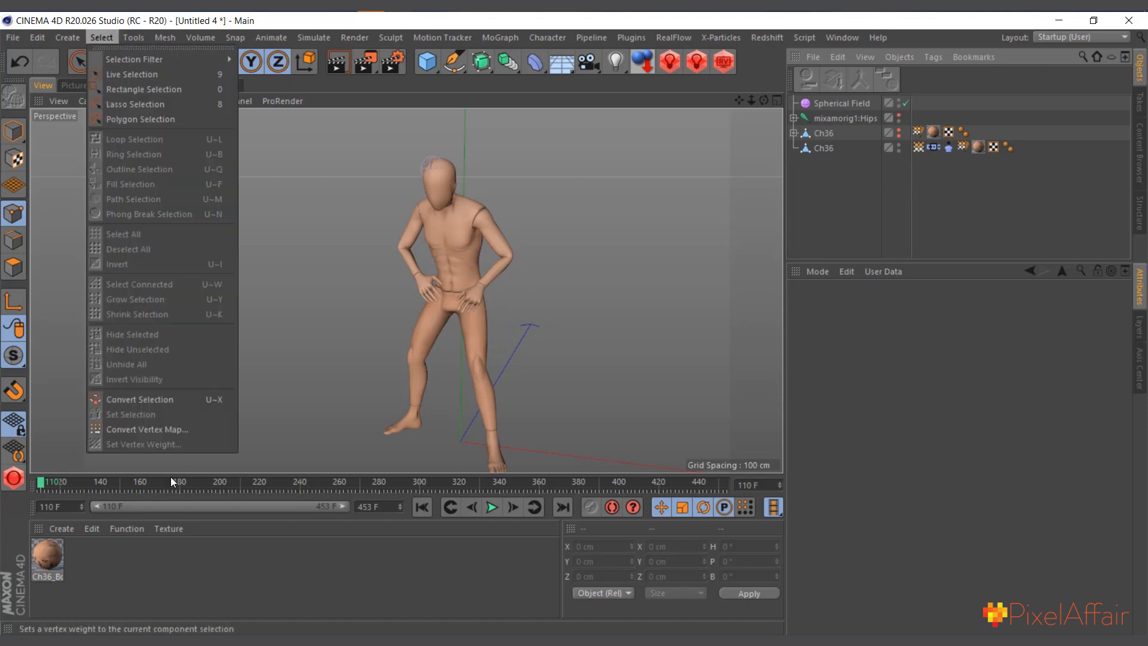
{"action": "left_click", "coordinate": [811, 146]}
{"action": "left_click", "coordinate": [812, 150]}
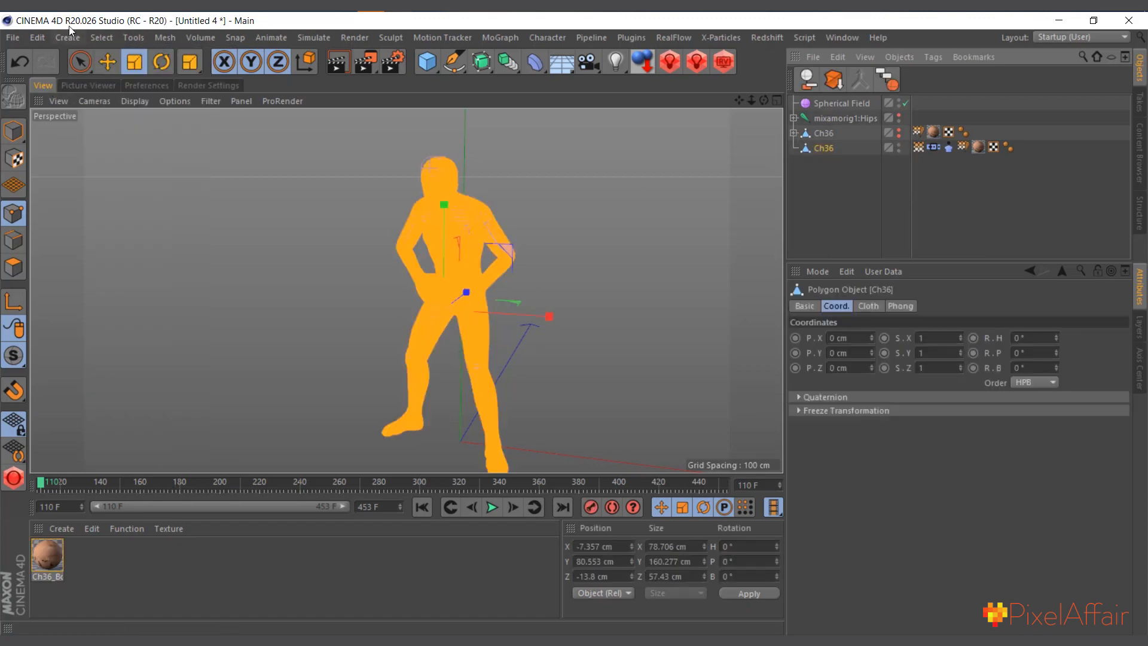
{"action": "left_click", "coordinate": [102, 37]}
{"action": "left_click", "coordinate": [161, 447]}
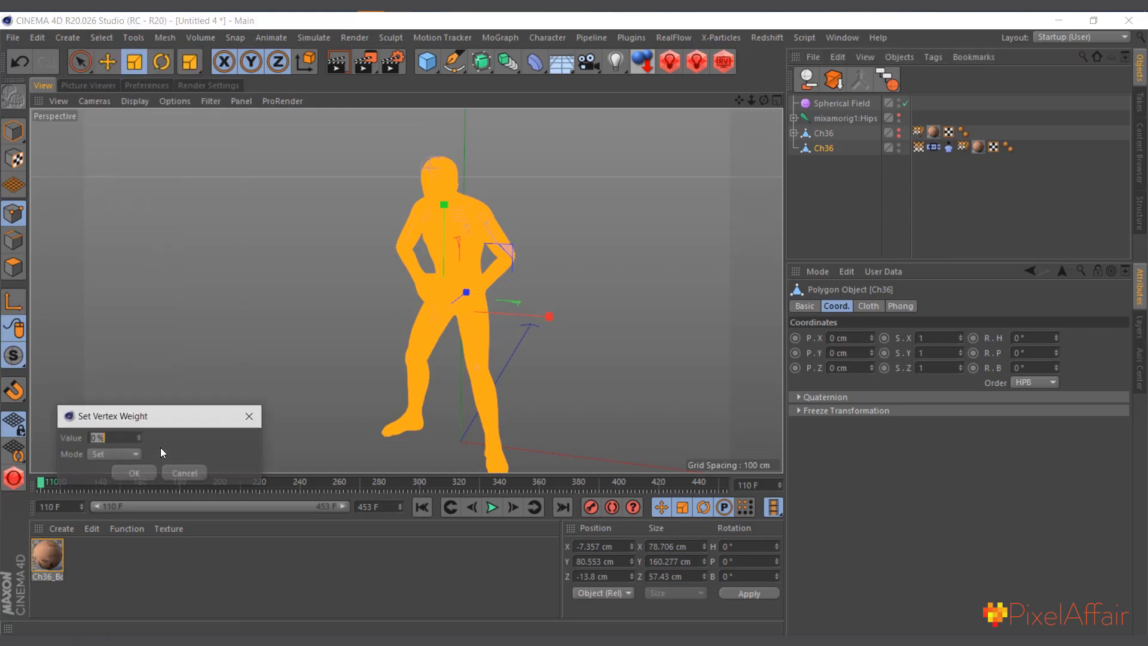
{"action": "left_click", "coordinate": [134, 472]}
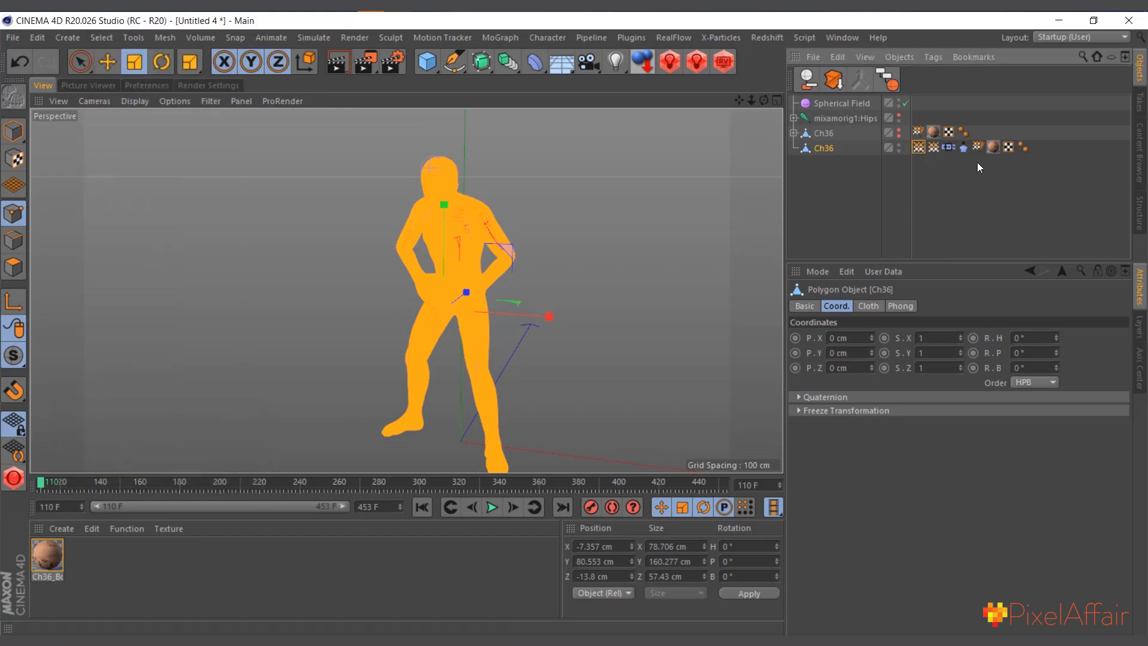
Step: Enable Use Fields on the new vertex map and delete its Freeze layer
{"action": "left_click", "coordinate": [918, 148]}
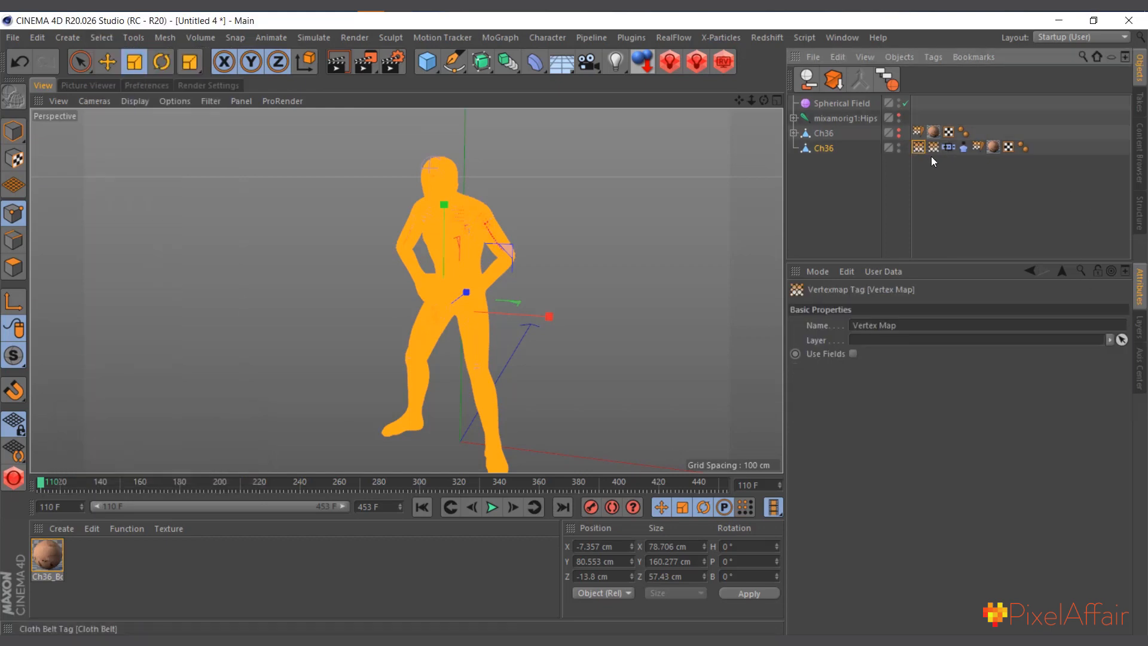
{"action": "left_click", "coordinate": [853, 354]}
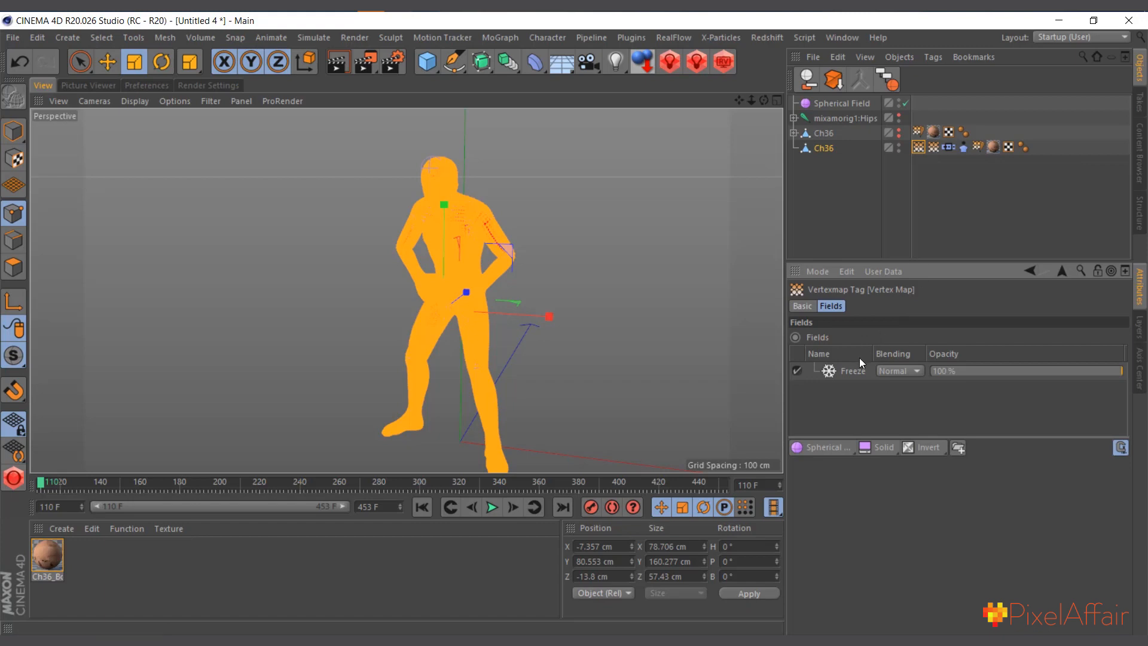
{"action": "left_click", "coordinate": [844, 373]}
{"action": "key", "text": "Delete"}
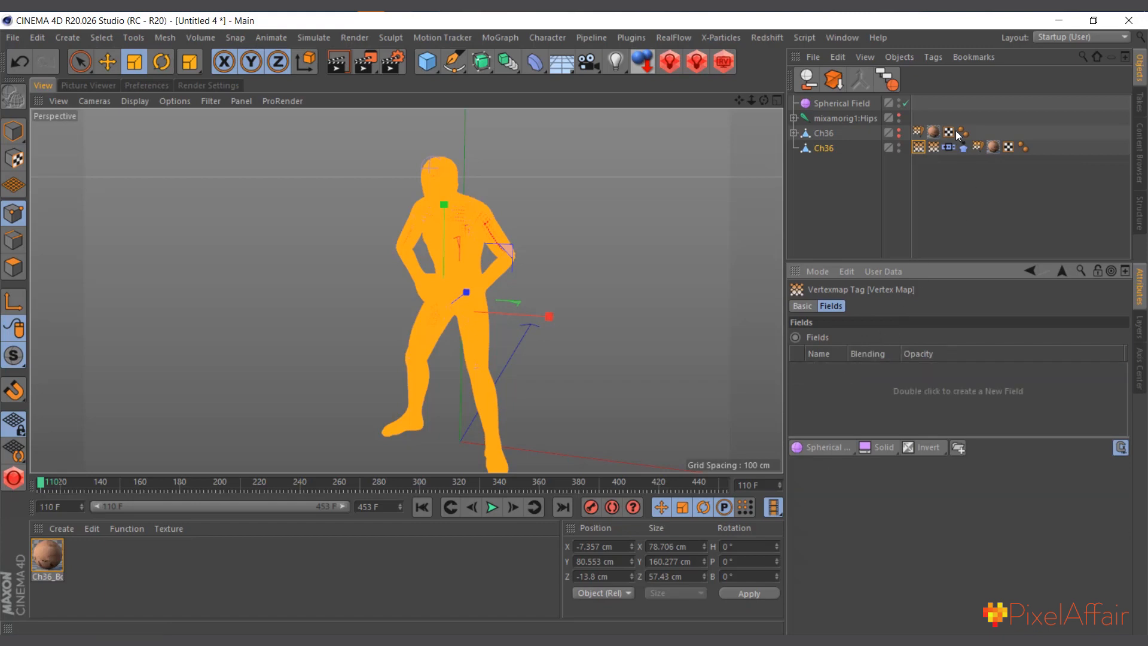
Step: Add the original vertex map to the new map's fields and place an Invert modifier layer above it
{"action": "left_click_drag", "start_coordinate": [934, 147], "coordinate": [864, 395]}
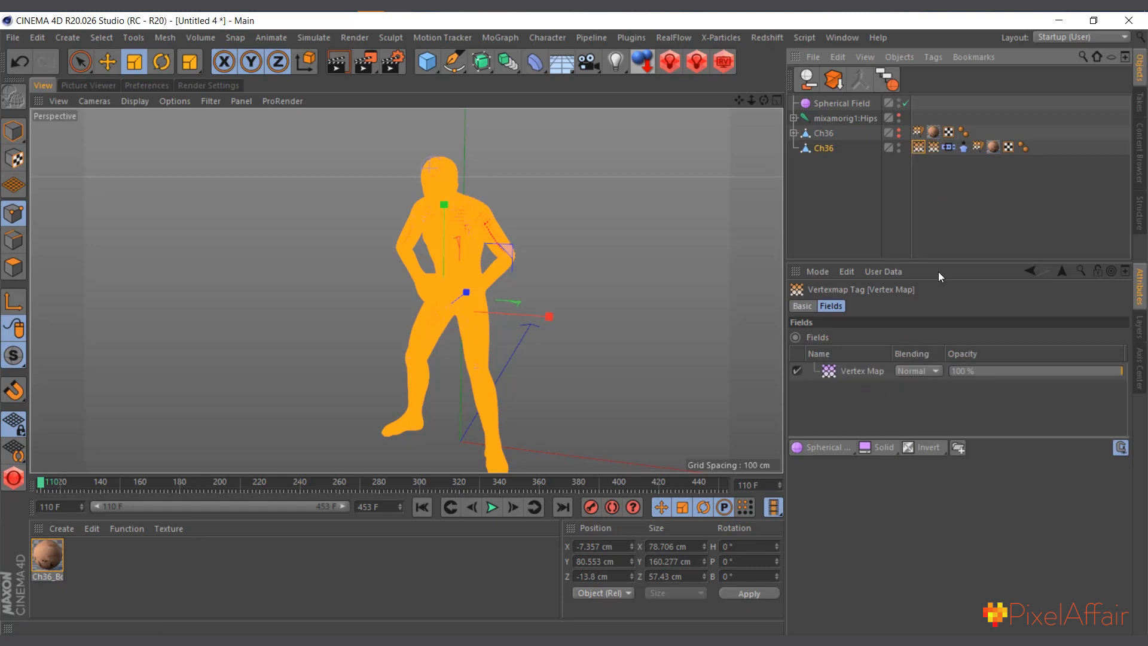
{"action": "left_click", "coordinate": [878, 371]}
{"action": "left_click", "coordinate": [929, 449]}
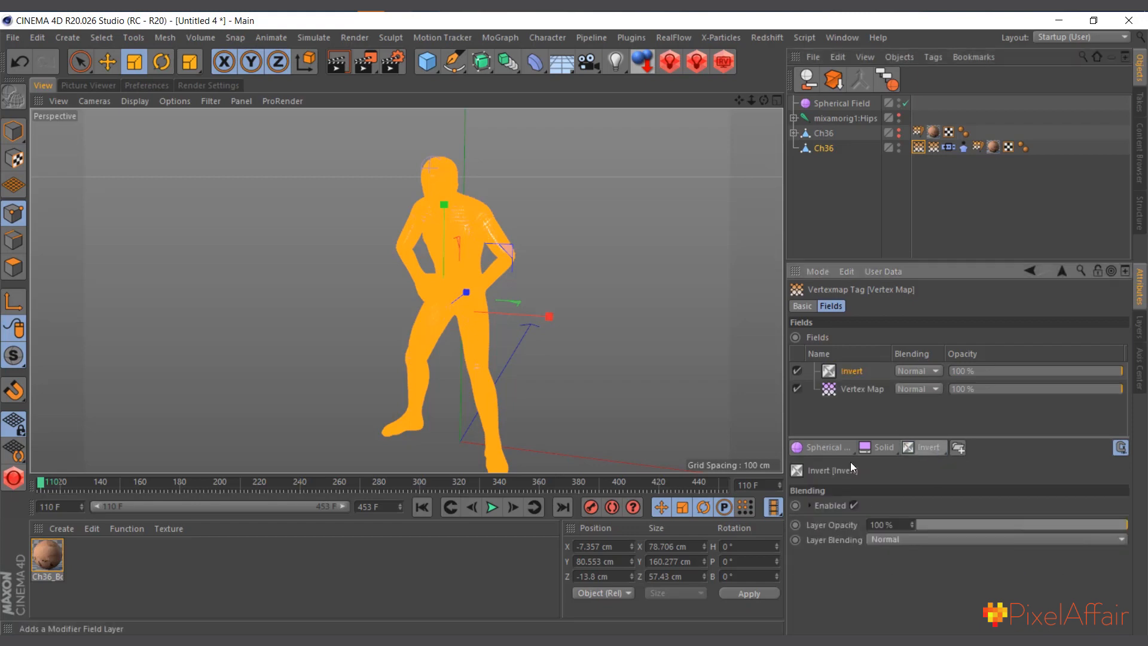
Step: Switch back to Model mode and display the original and the inverted vertex maps in turn to compare them
{"action": "left_click", "coordinate": [918, 149]}
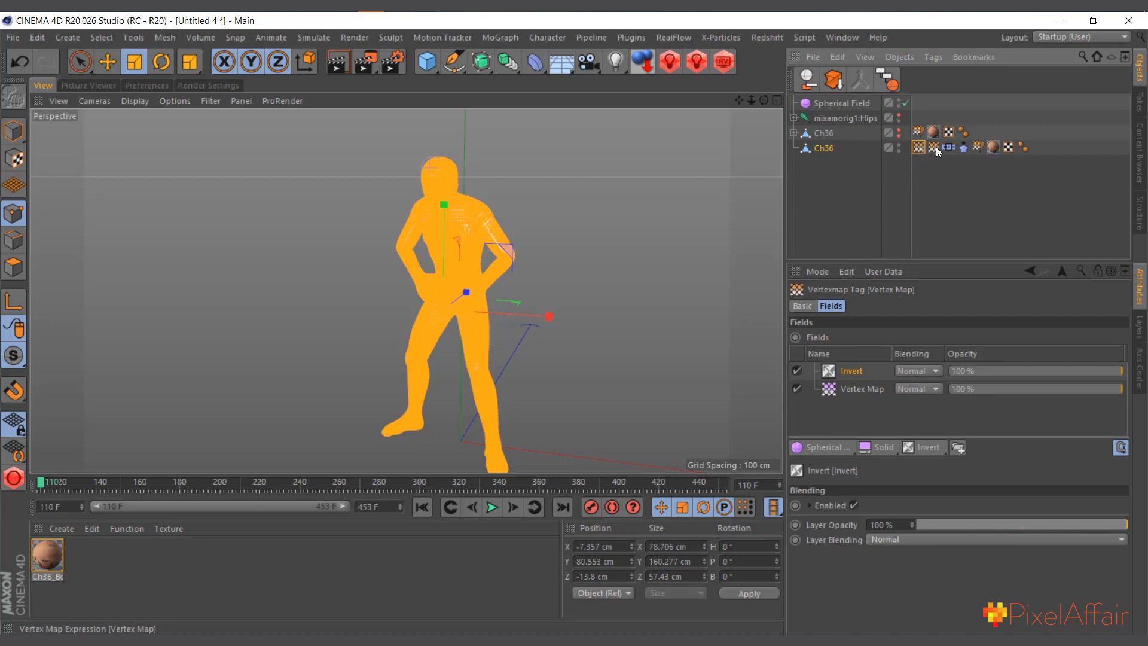
{"action": "left_click", "coordinate": [933, 147]}
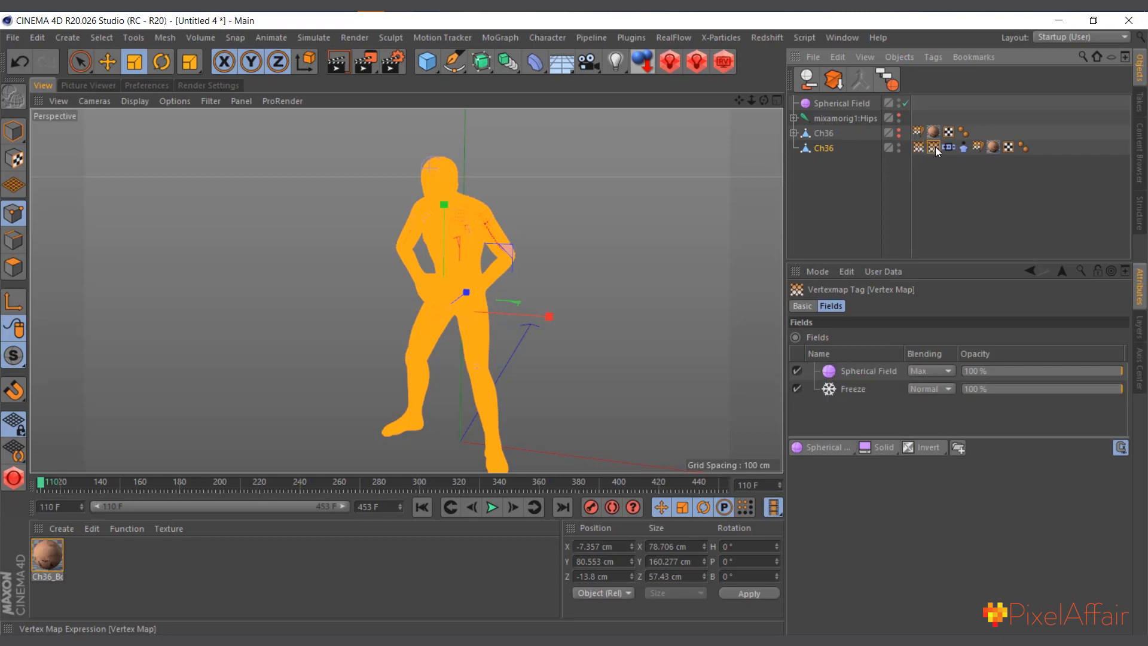
{"action": "left_click", "coordinate": [13, 130]}
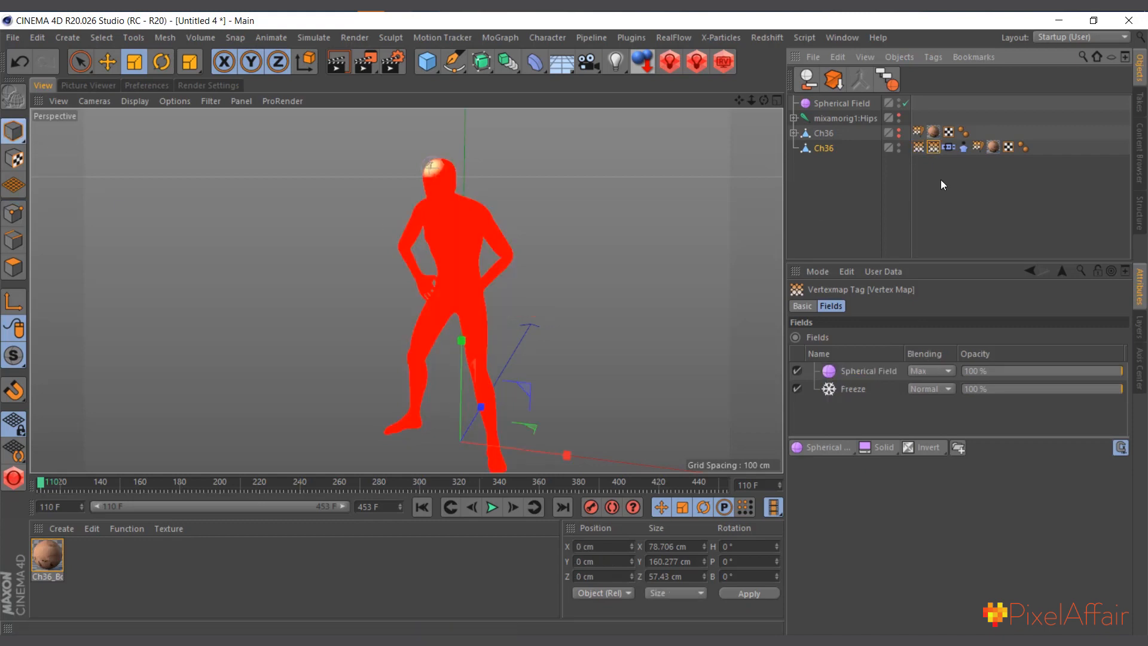
{"action": "left_click", "coordinate": [920, 149]}
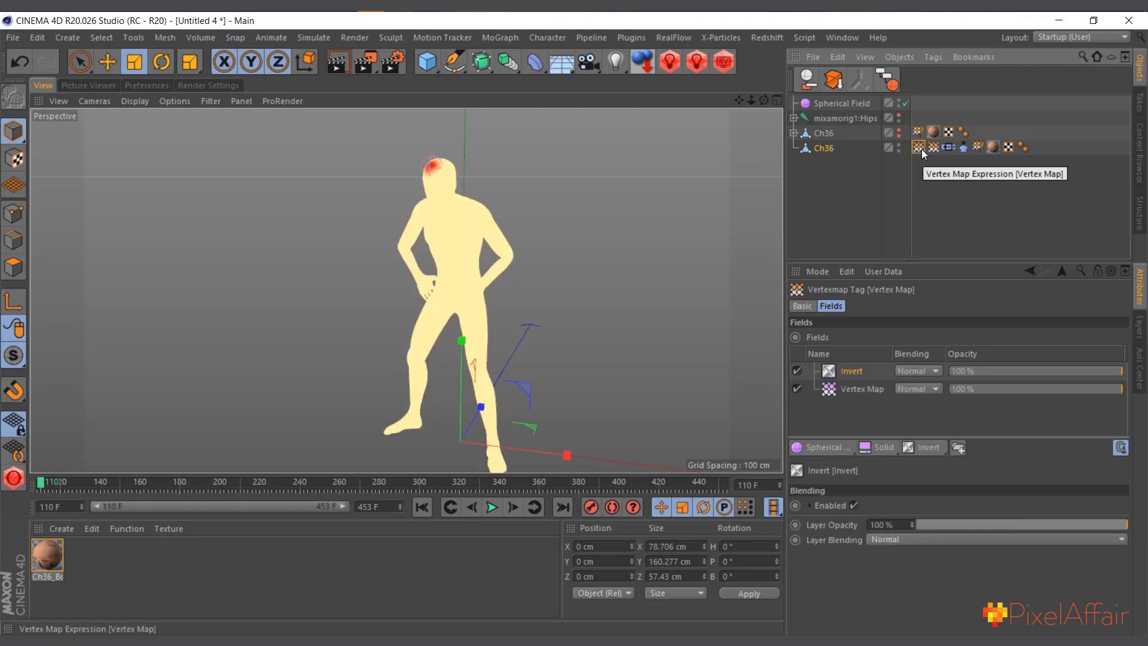
Step: Play the simulation to check the inverted vertex map, then return to frame 110
{"action": "left_click", "coordinate": [493, 507]}
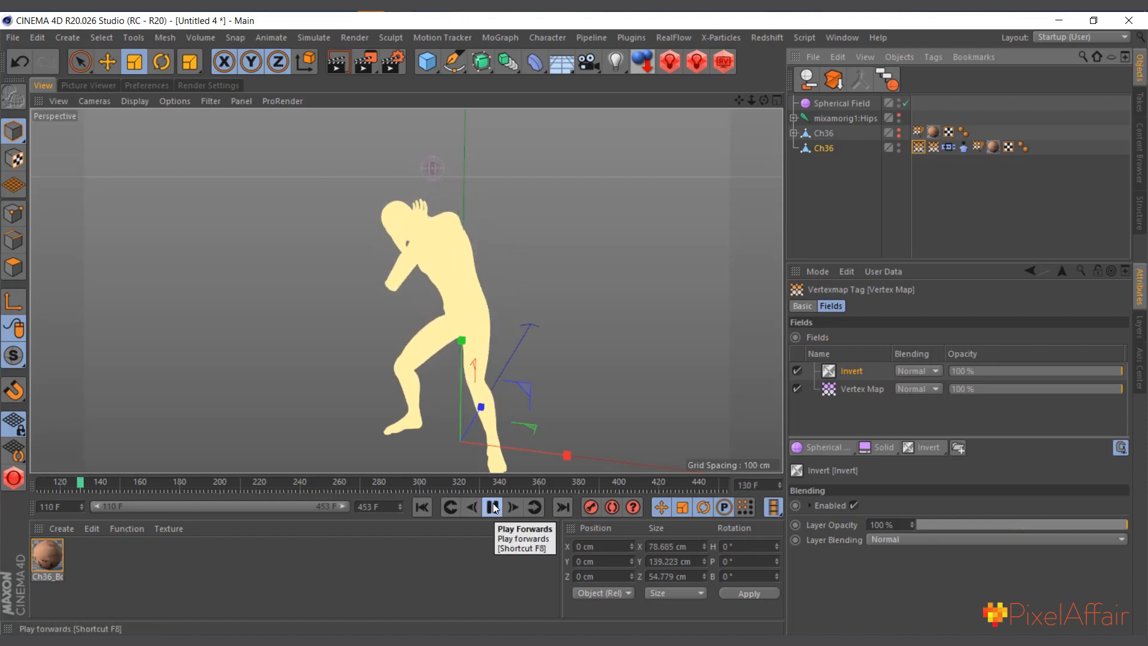
{"action": "left_click", "coordinate": [493, 507]}
{"action": "left_click", "coordinate": [422, 507]}
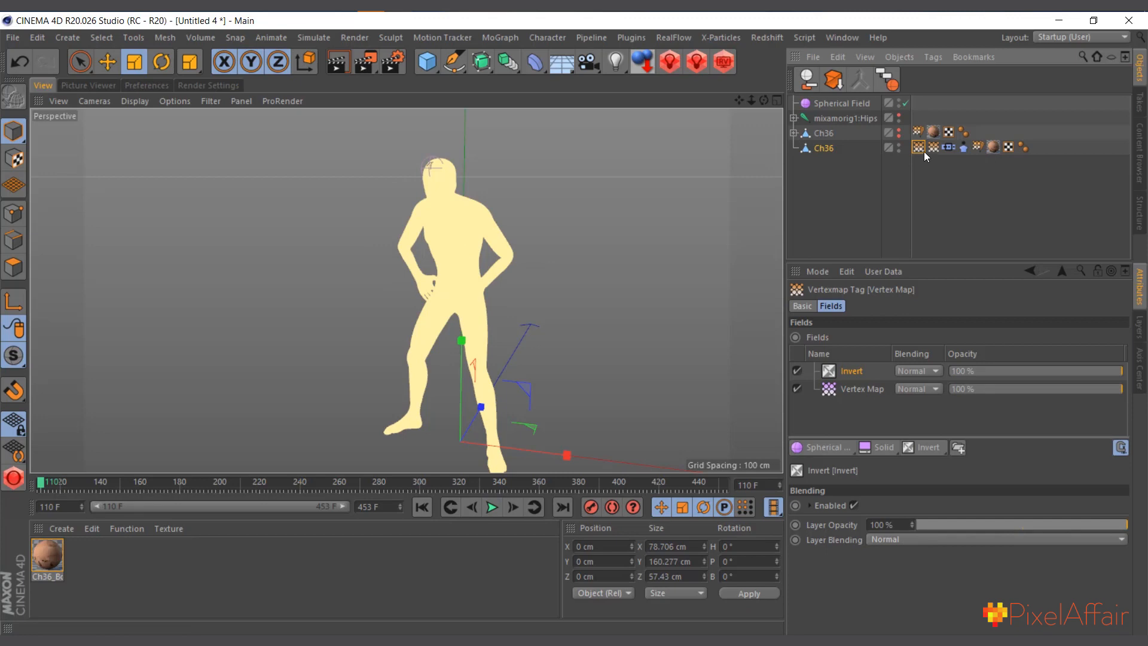
Step: Move the inverted vertex map tag to the end of the cloth copy's tags and play the simulation
{"action": "left_click_drag", "start_coordinate": [924, 153], "coordinate": [981, 147]}
{"action": "left_click_drag", "start_coordinate": [1052, 154], "coordinate": [1040, 152]}
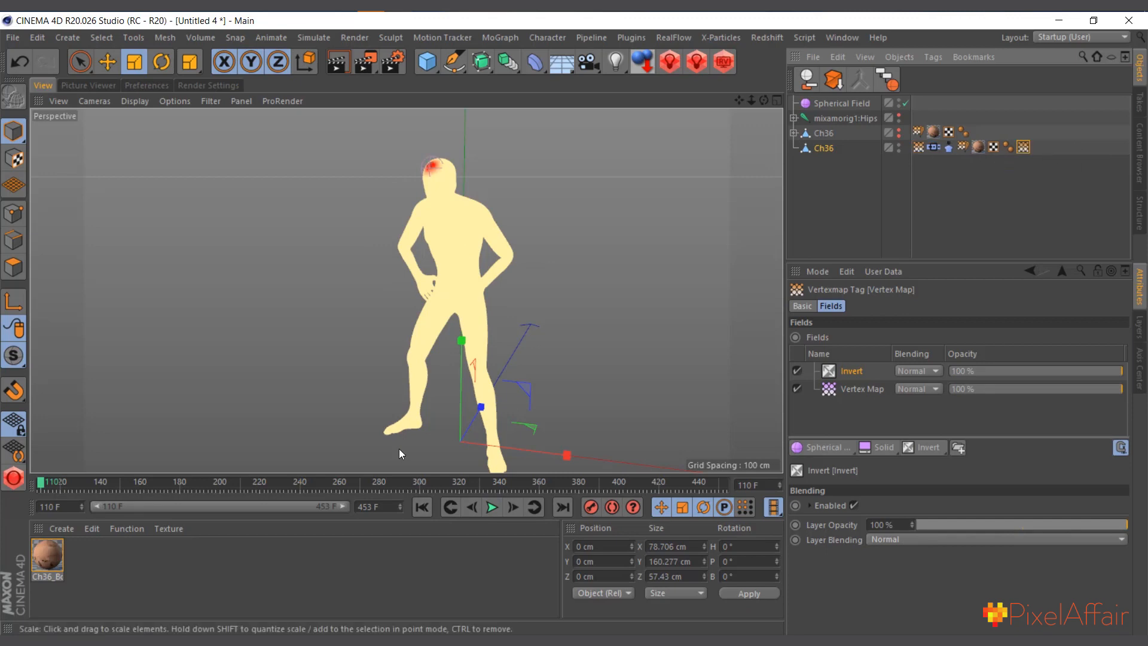
{"action": "left_click", "coordinate": [491, 507]}
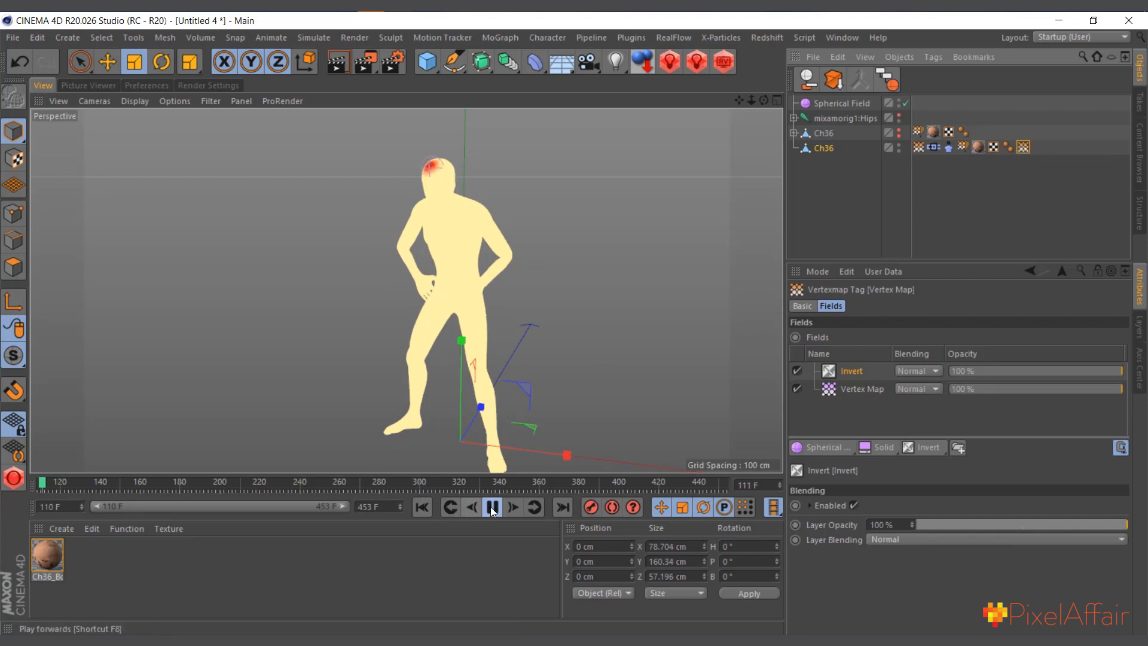
{"action": "left_click", "coordinate": [491, 507]}
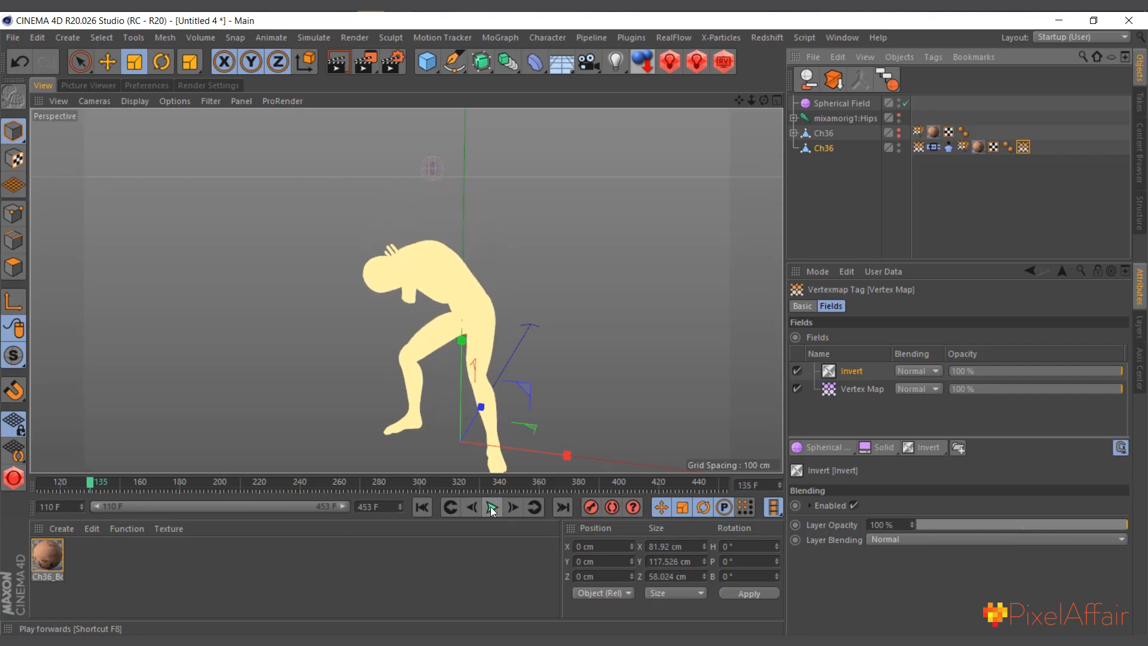
Step: Display the original vertex map, replay the simulation from frame 110 to check its growth, and return to the start
{"action": "left_click", "coordinate": [919, 146]}
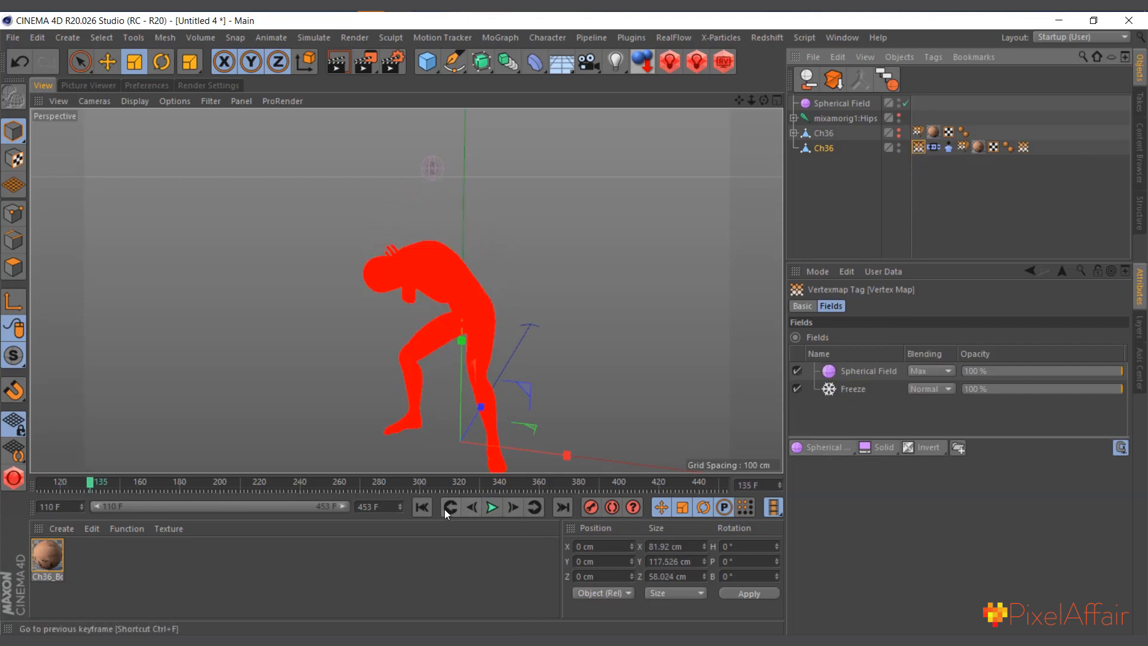
{"action": "left_click", "coordinate": [422, 507]}
{"action": "left_click", "coordinate": [491, 507]}
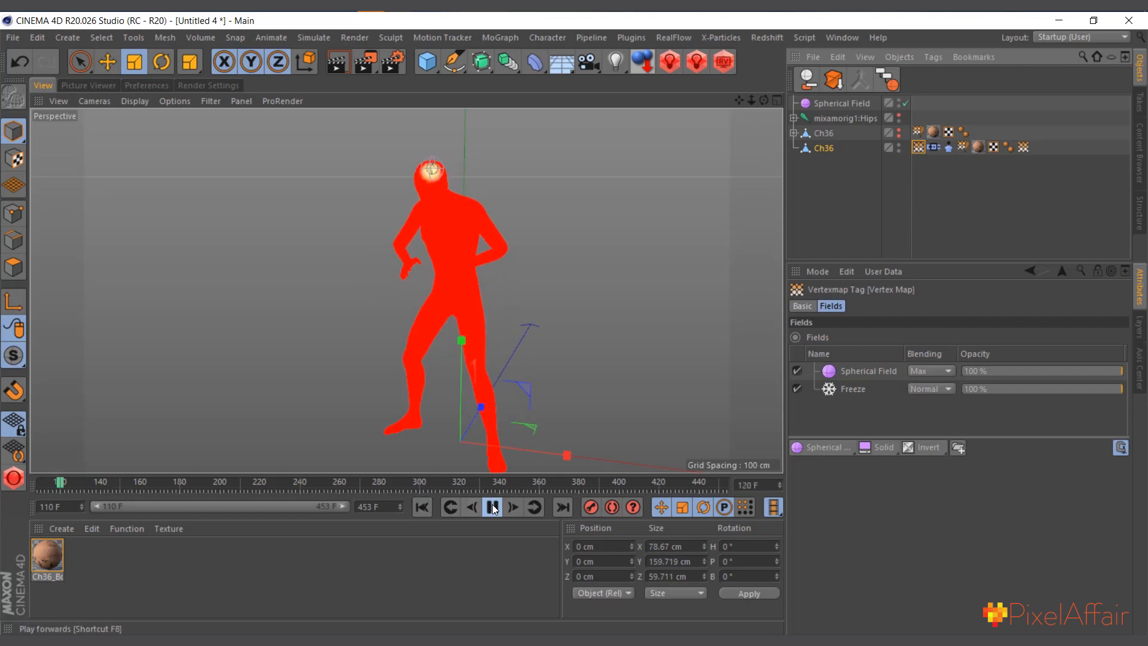
{"action": "left_click", "coordinate": [492, 508]}
{"action": "left_click", "coordinate": [428, 508]}
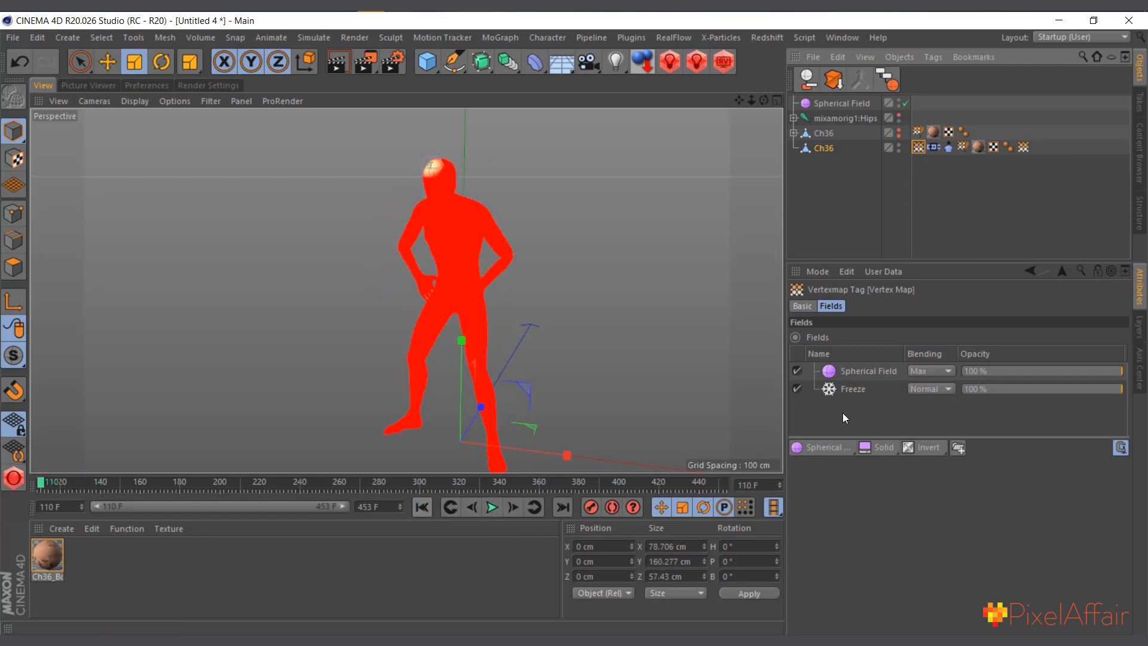
Step: Disable Subfields Only on the original vertex map's Freeze layer, play the simulation, and return to frame 110
{"action": "left_click", "coordinate": [852, 388]}
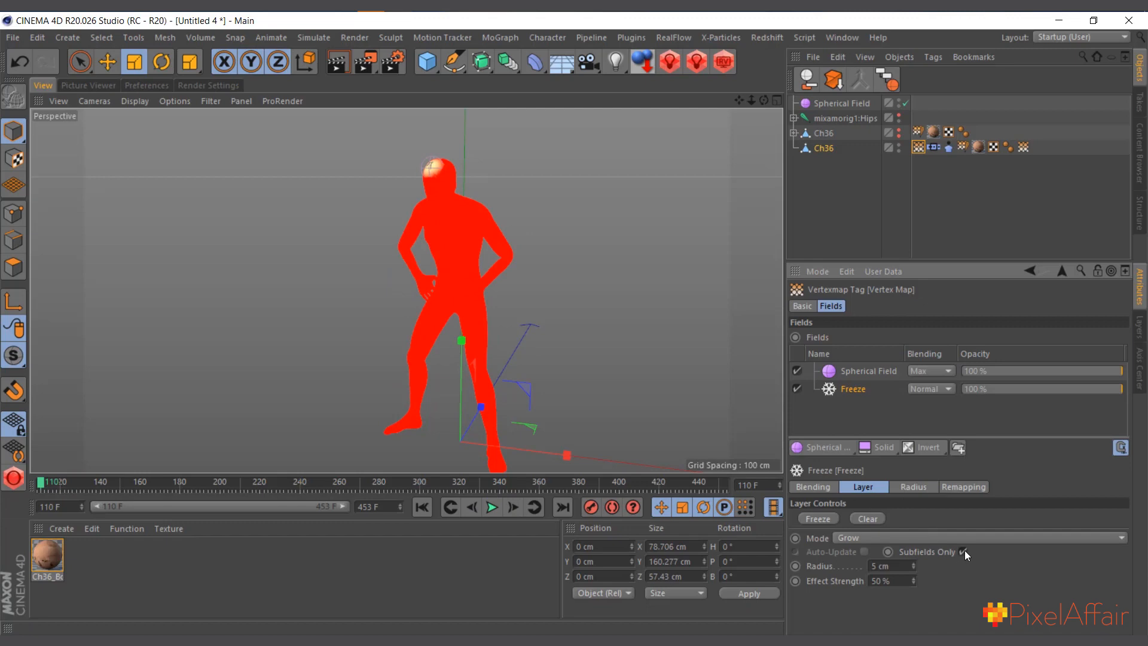
{"action": "left_click", "coordinate": [492, 507]}
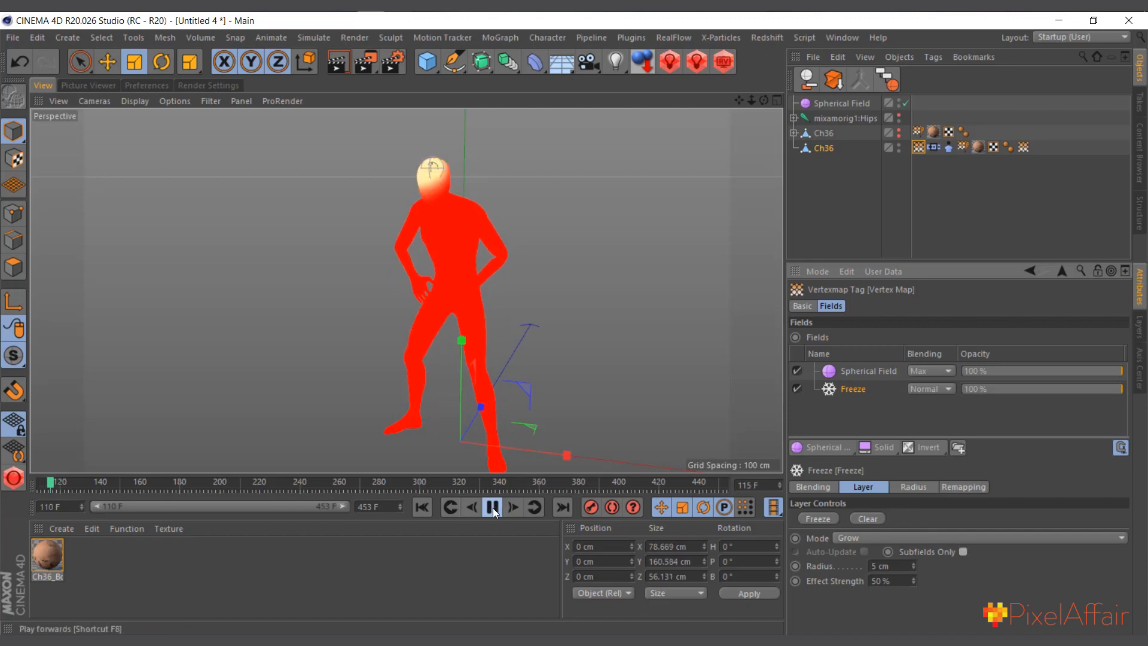
{"action": "left_click", "coordinate": [493, 508]}
{"action": "left_click", "coordinate": [419, 507]}
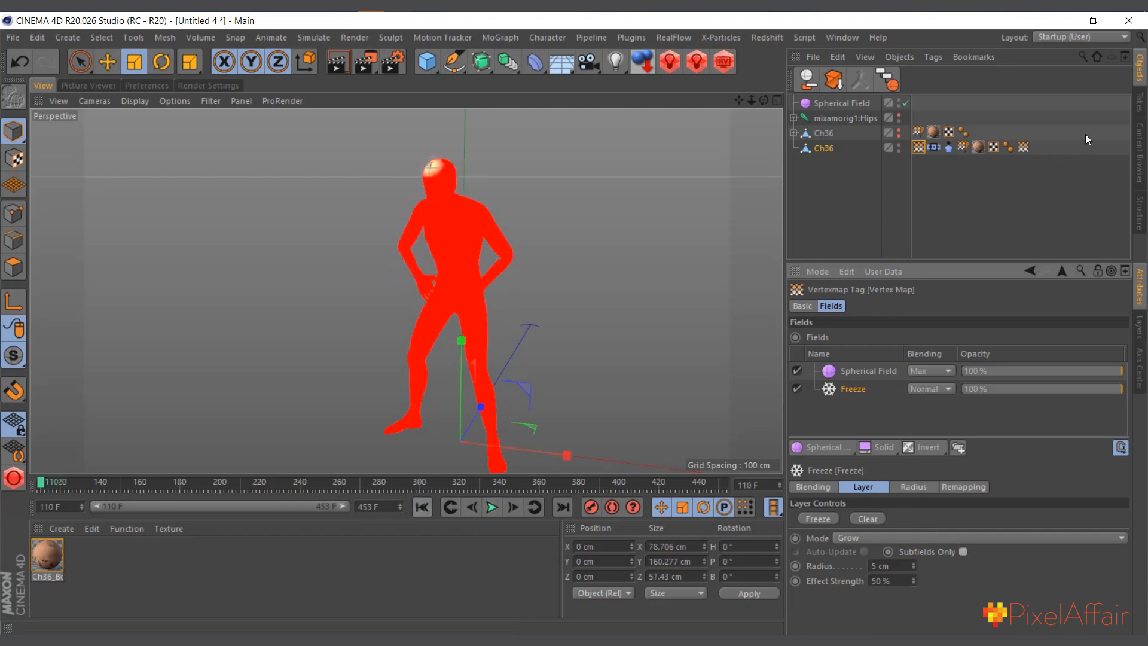
Step: Display the inverted vertex map, play the simulation to check how it spreads over the body, and return to frame 110
{"action": "left_click", "coordinate": [1023, 147]}
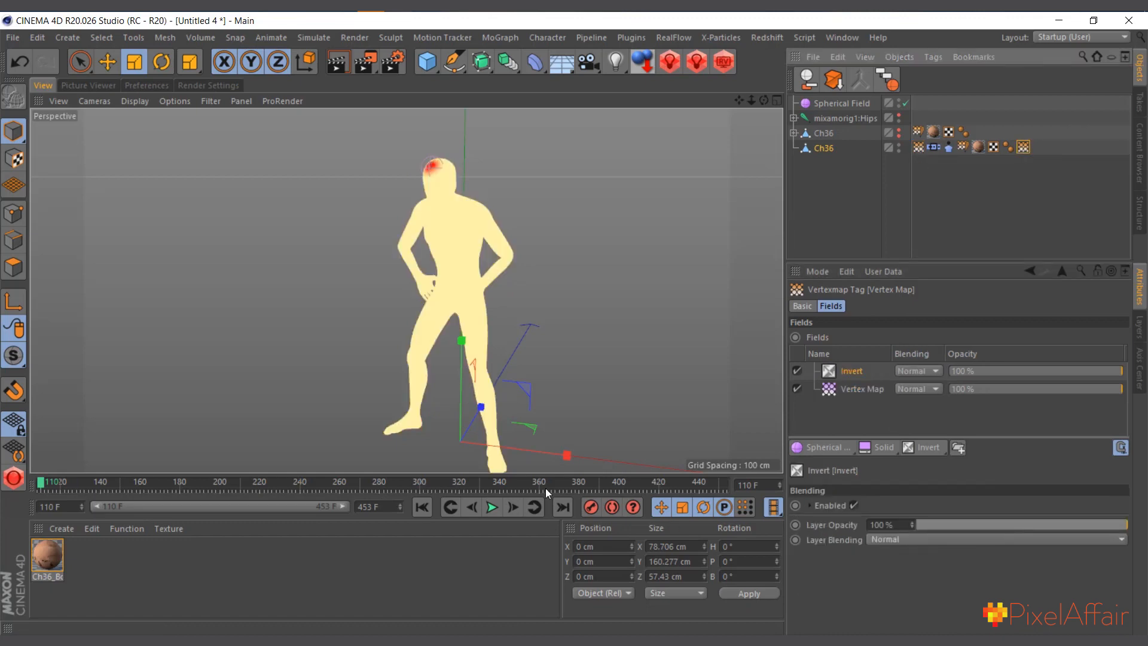
{"action": "left_click", "coordinate": [489, 507]}
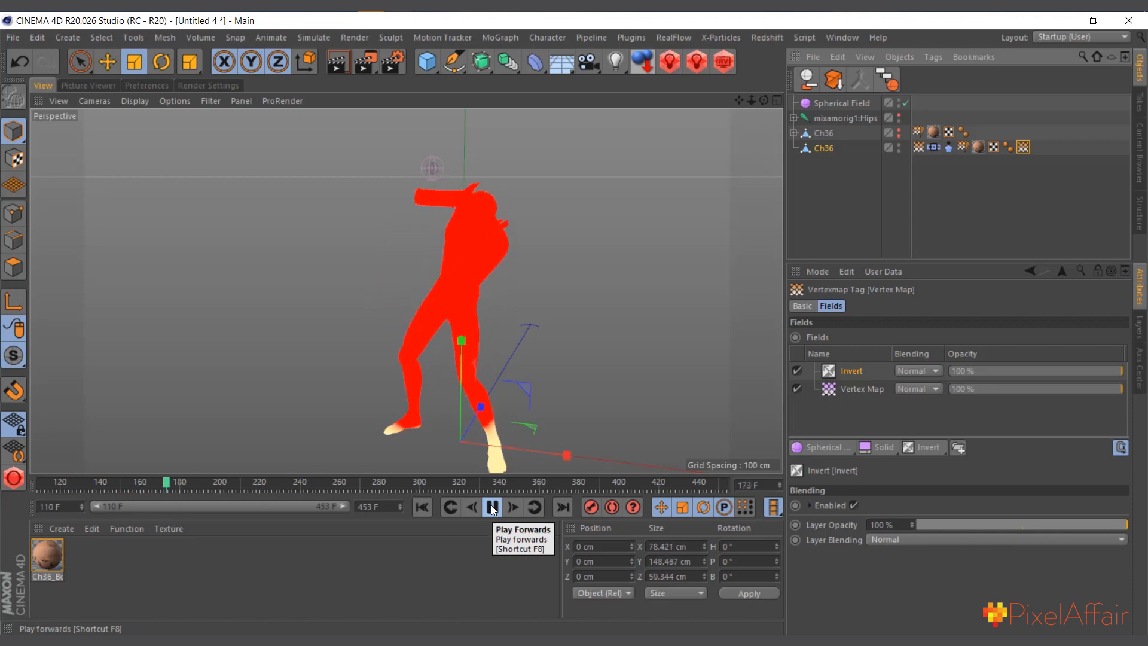
{"action": "left_click", "coordinate": [492, 507]}
{"action": "left_click", "coordinate": [418, 507]}
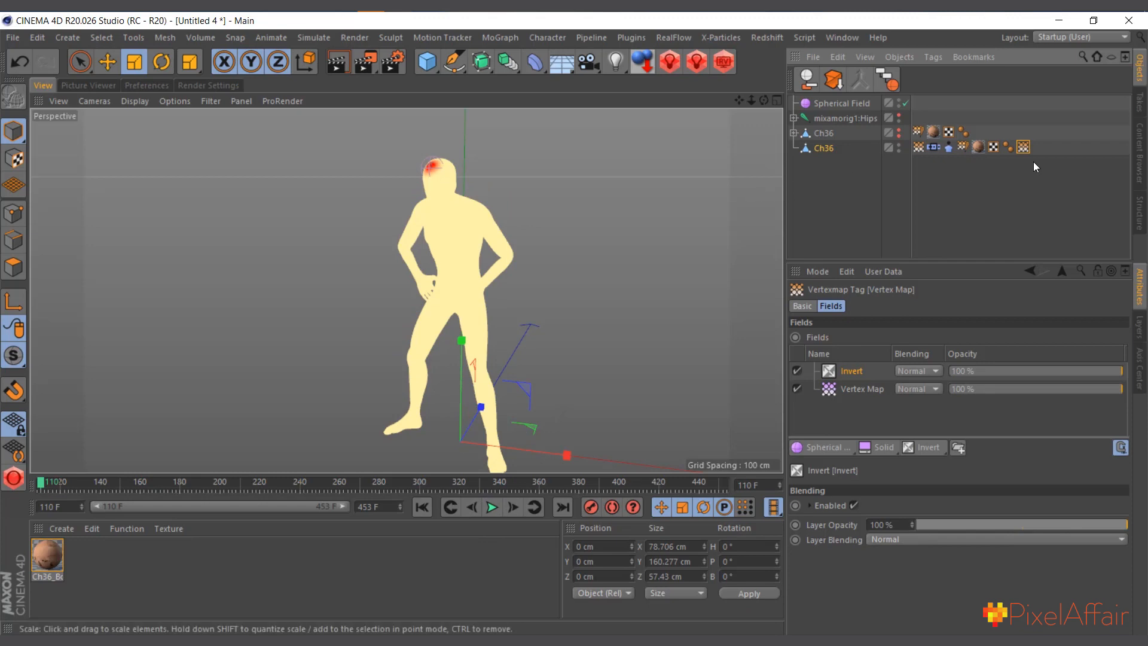
Step: Assign the inverted vertex map as the Influence map of the Cloth Belt tag and play the simulation
{"action": "left_click", "coordinate": [933, 147]}
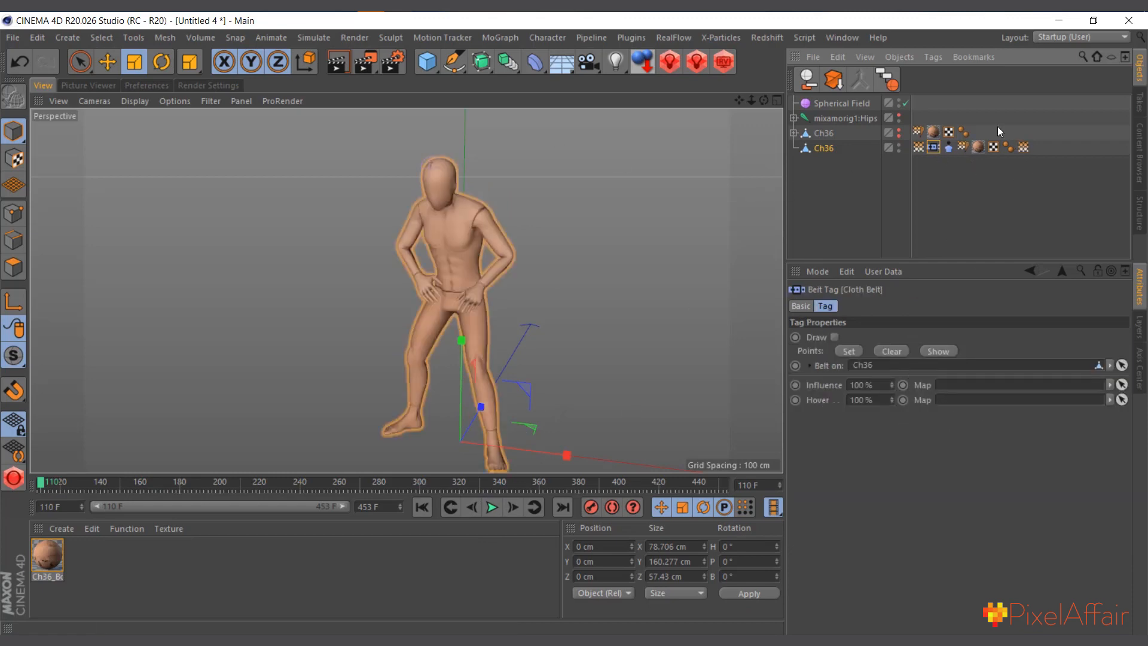
{"action": "left_click", "coordinate": [1024, 147]}
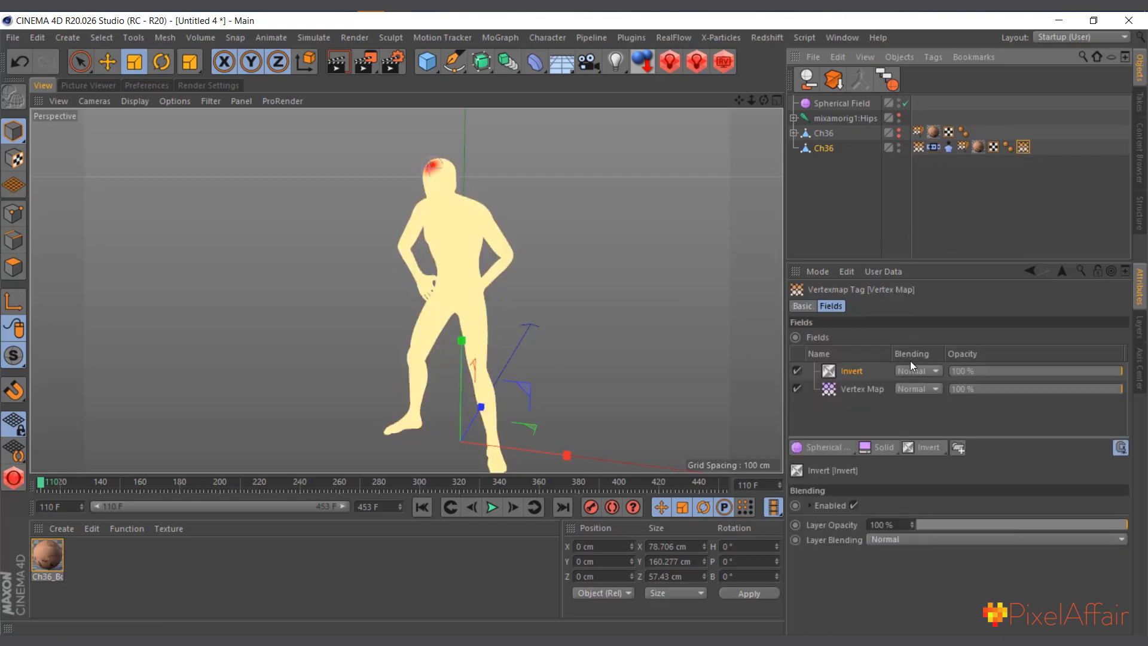
{"action": "left_click", "coordinate": [934, 148]}
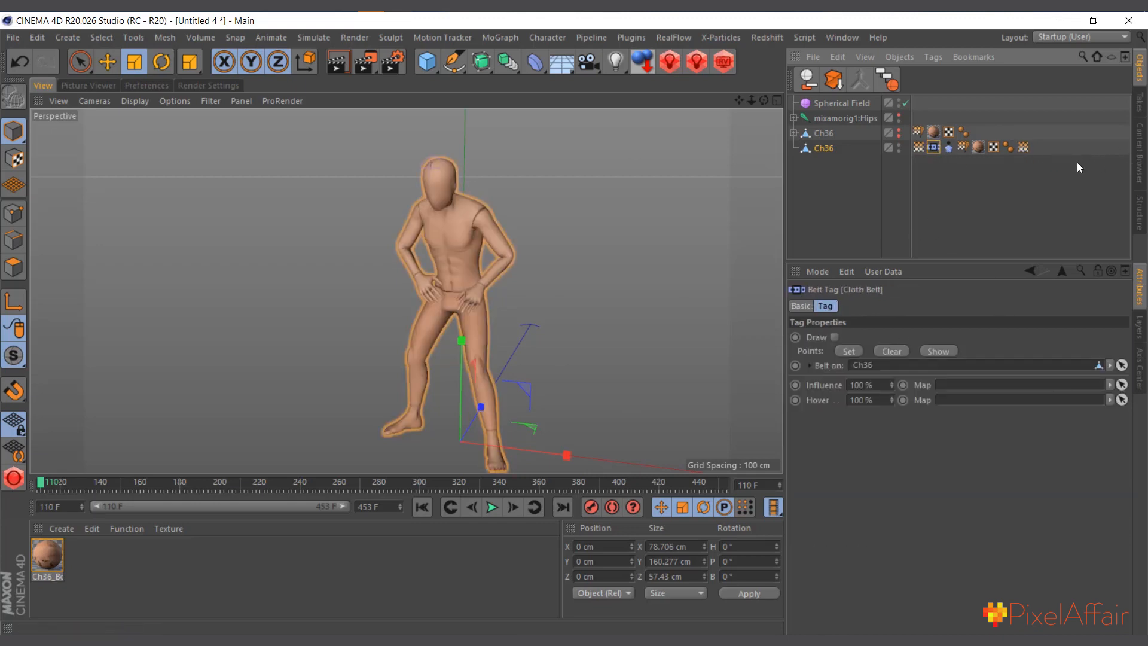
{"action": "left_click_drag", "start_coordinate": [1024, 147], "coordinate": [944, 386]}
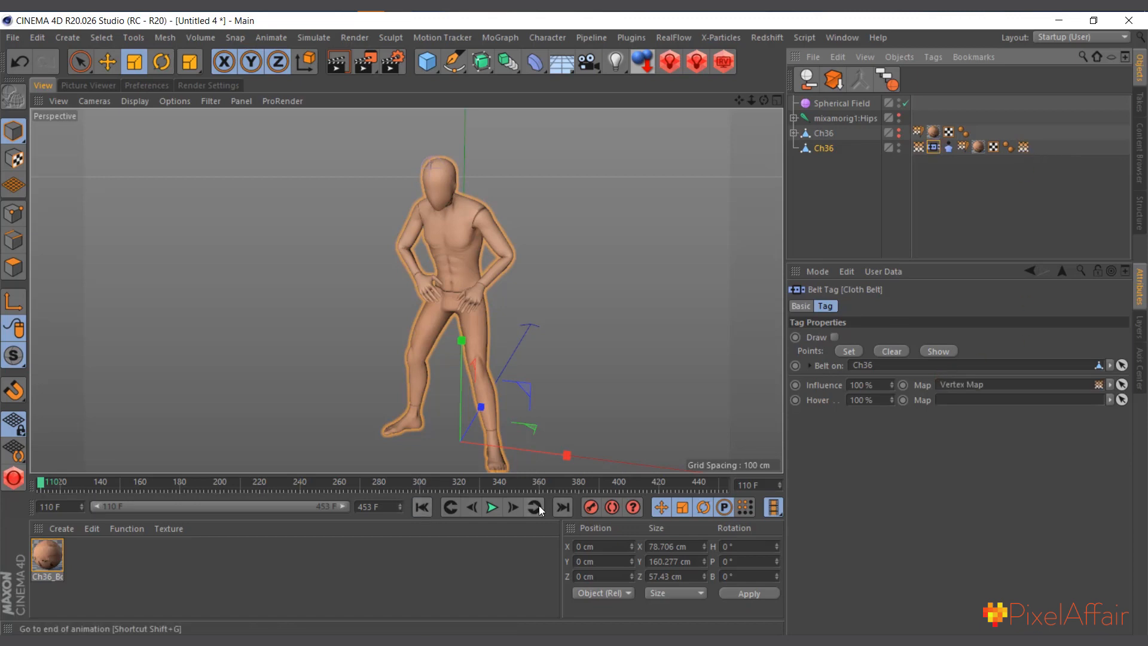
{"action": "left_click", "coordinate": [492, 507]}
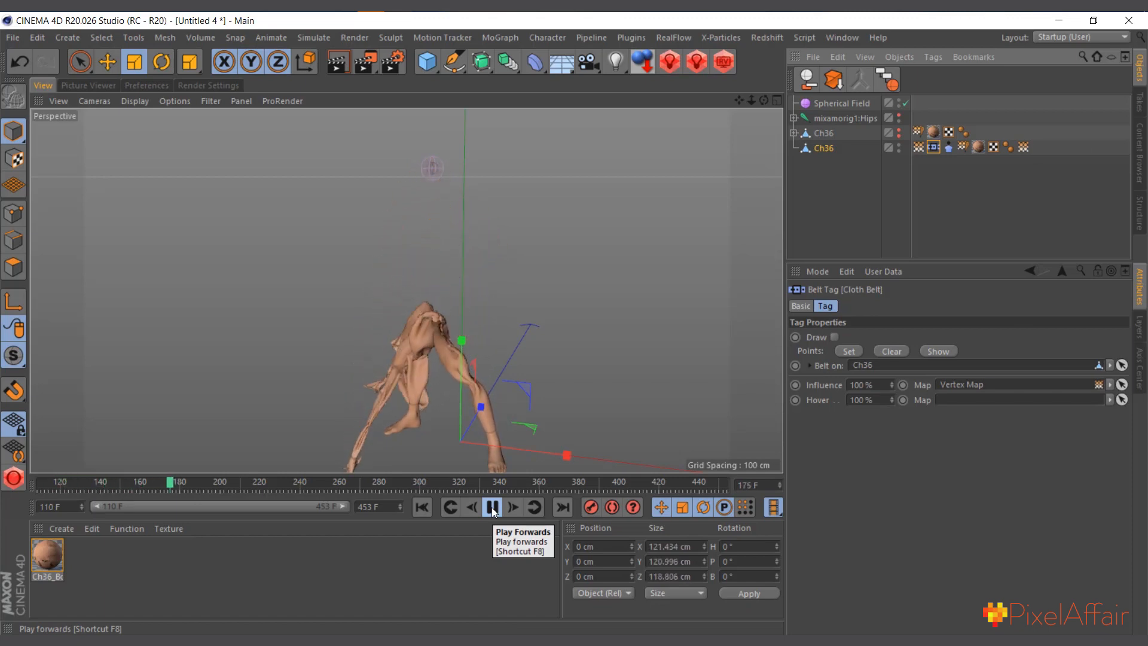
Step: Stop the simulation, return to frame 110, and add a Gravity particle force to the scene
{"action": "left_click", "coordinate": [492, 507]}
{"action": "left_click", "coordinate": [422, 508]}
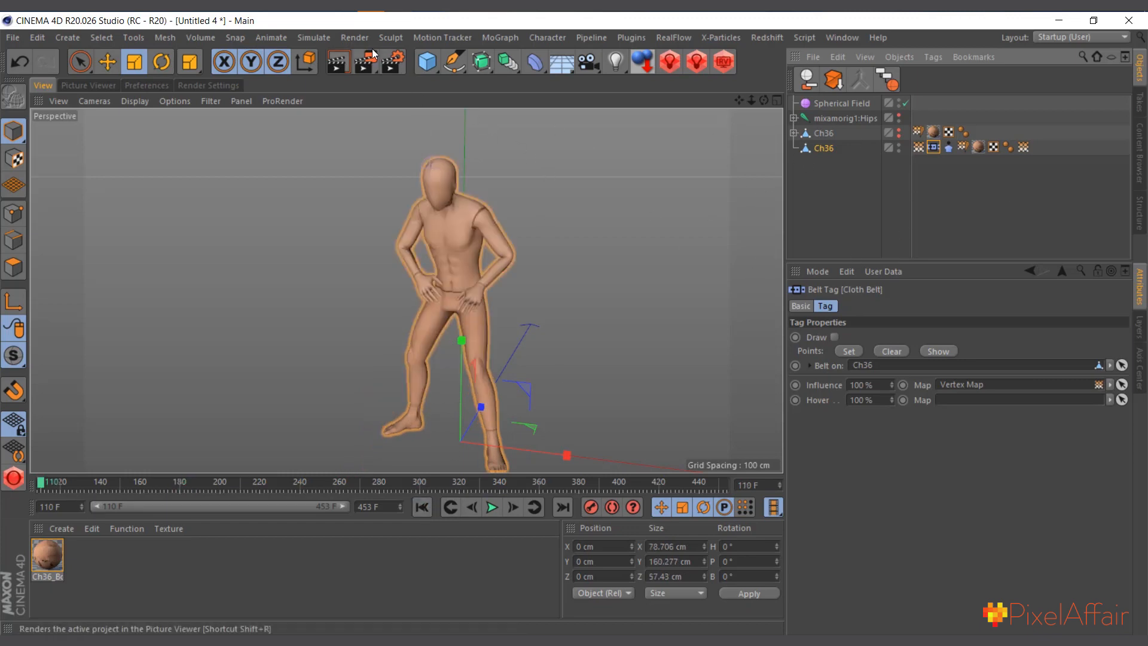
{"action": "left_click", "coordinate": [315, 36]}
{"action": "mouse_move", "coordinate": [362, 94]}
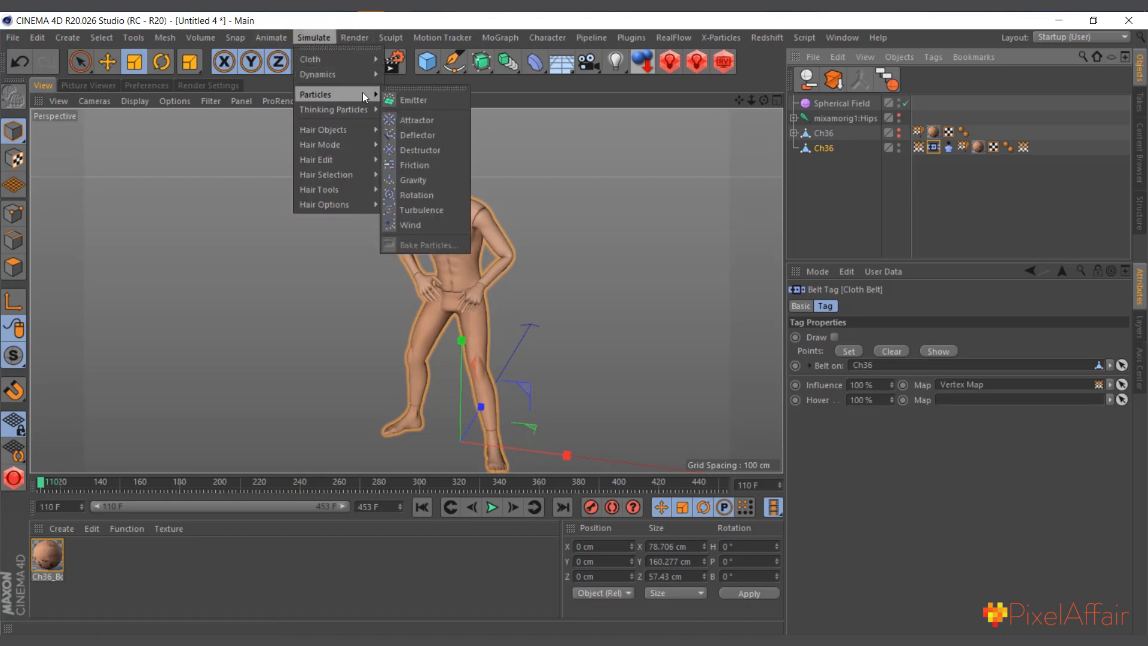
{"action": "left_click", "coordinate": [429, 182]}
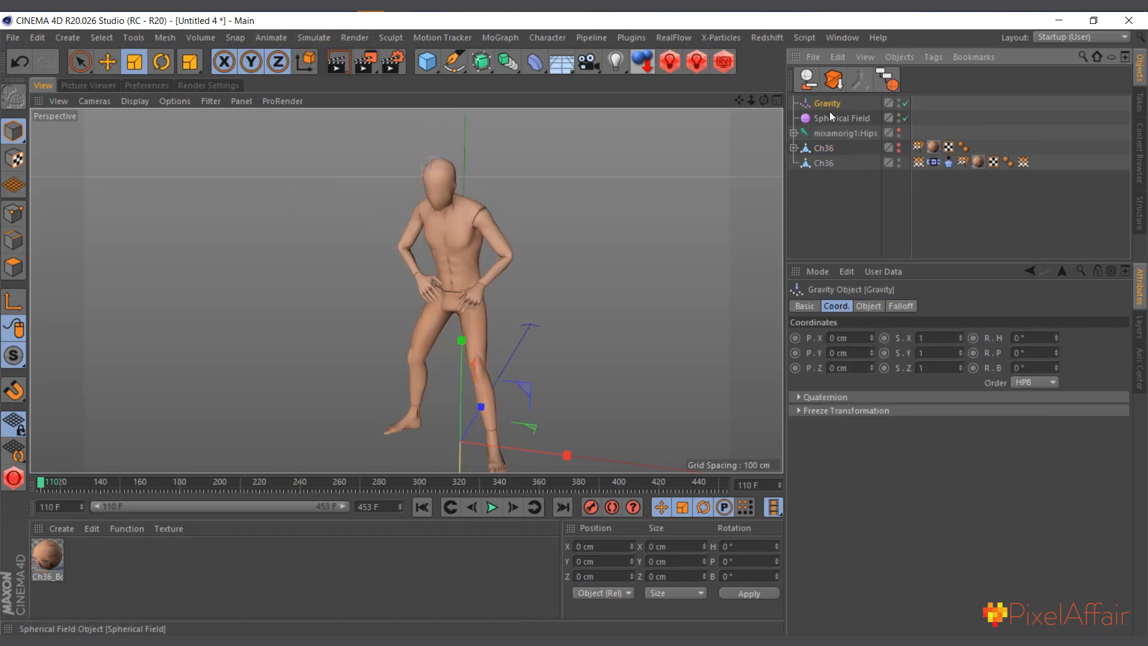
Step: Set the Gravity object's acceleration to -250 cm, play the simulation, and return to frame 110
{"action": "left_click", "coordinate": [869, 306]}
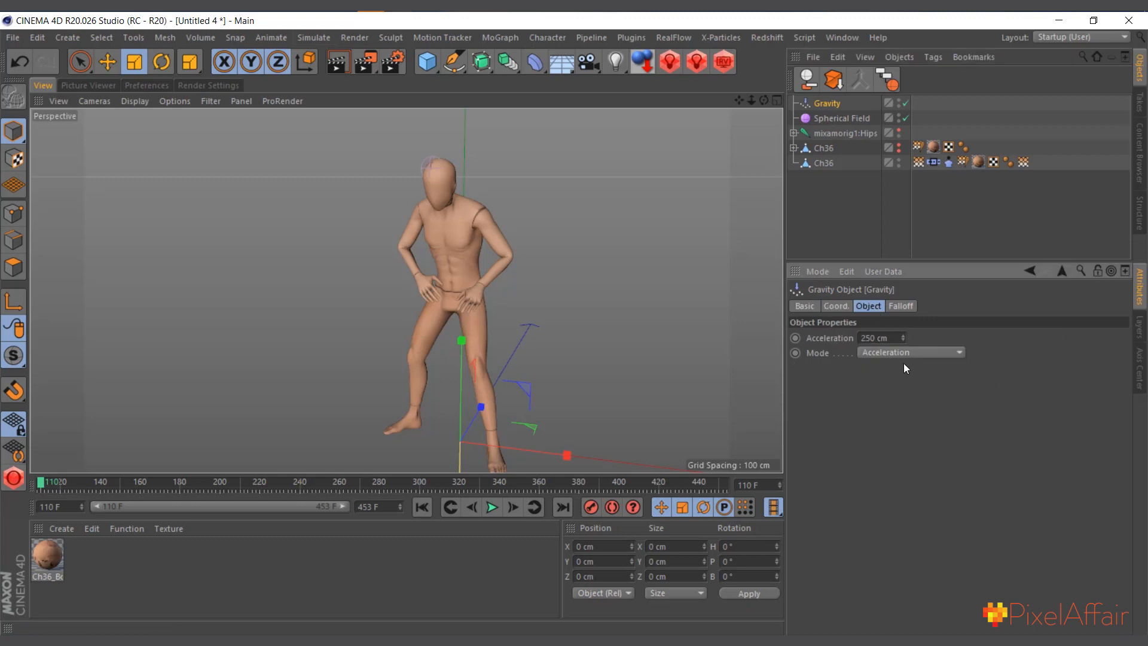
{"action": "left_click", "coordinate": [861, 337]}
{"action": "type", "text": "-"}
{"action": "key", "text": "Return"}
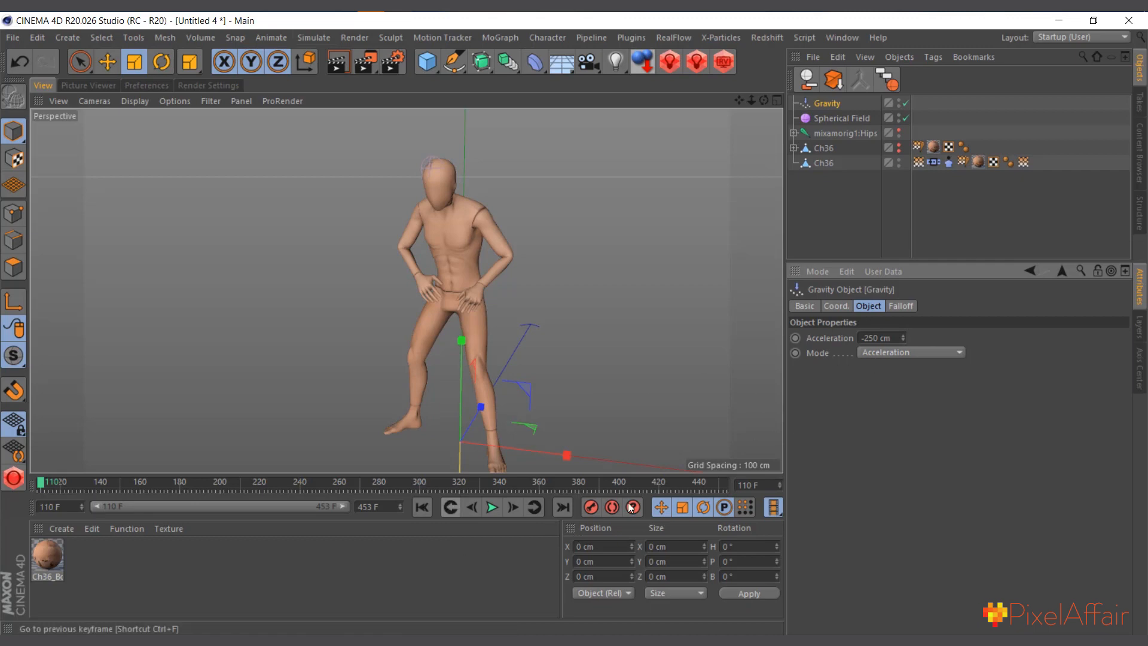
{"action": "left_click", "coordinate": [494, 509]}
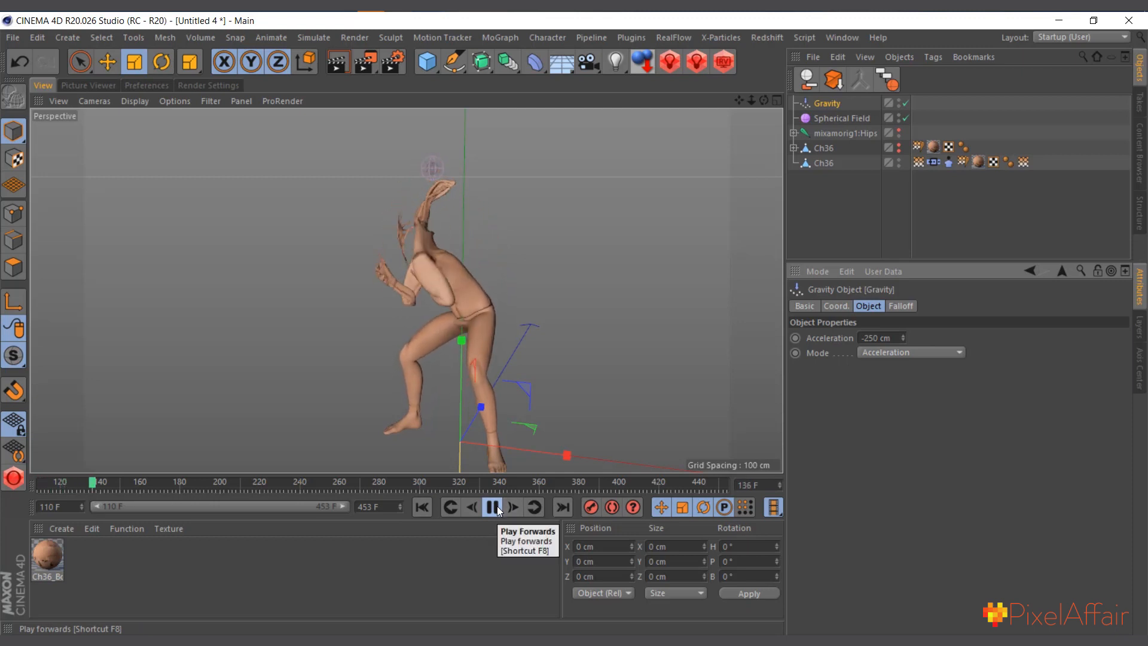
{"action": "left_click", "coordinate": [495, 508]}
{"action": "left_click", "coordinate": [422, 507]}
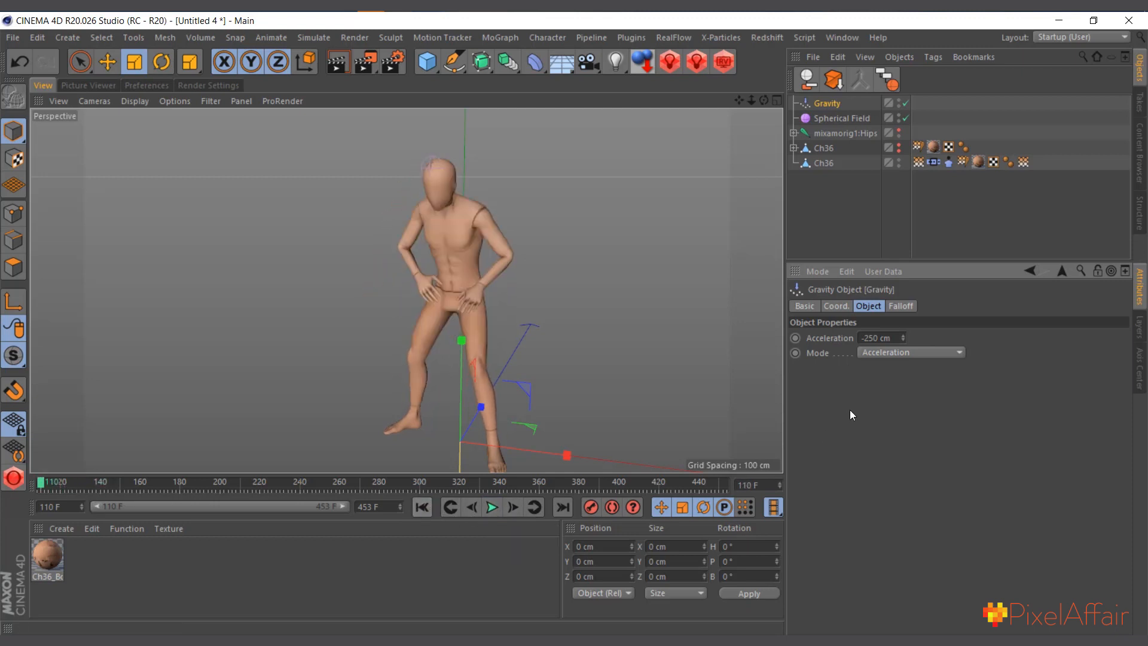
Step: Set the Gravity object's acceleration to -2500 cm, play the simulation, and return to frame 110
{"action": "left_click", "coordinate": [873, 339]}
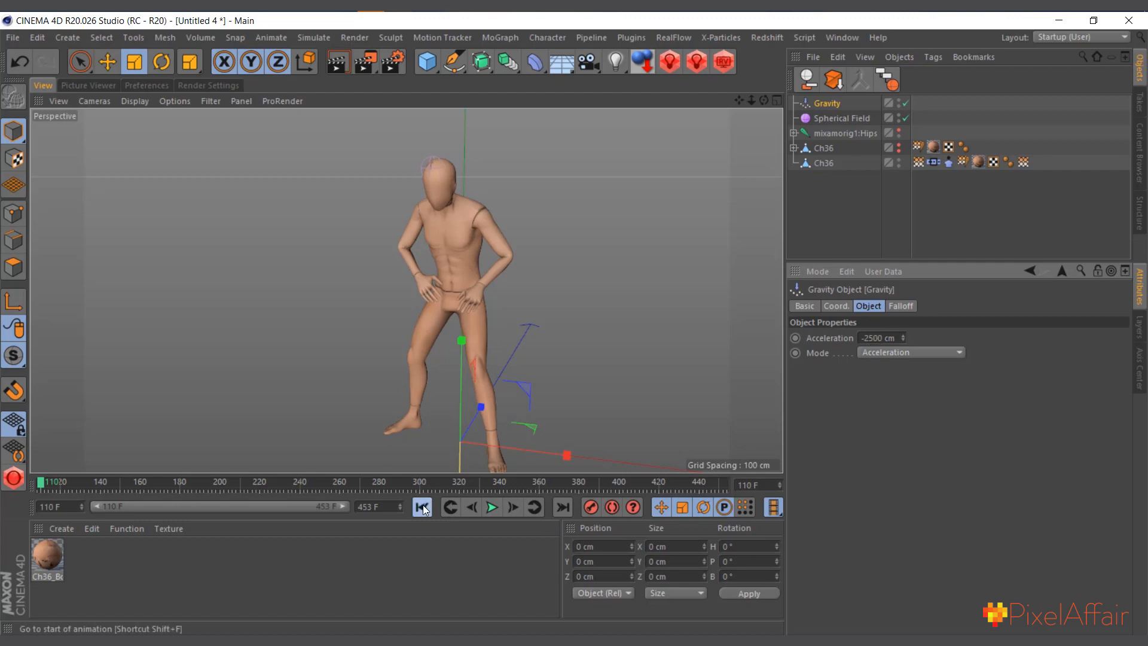
{"action": "left_click", "coordinate": [493, 507]}
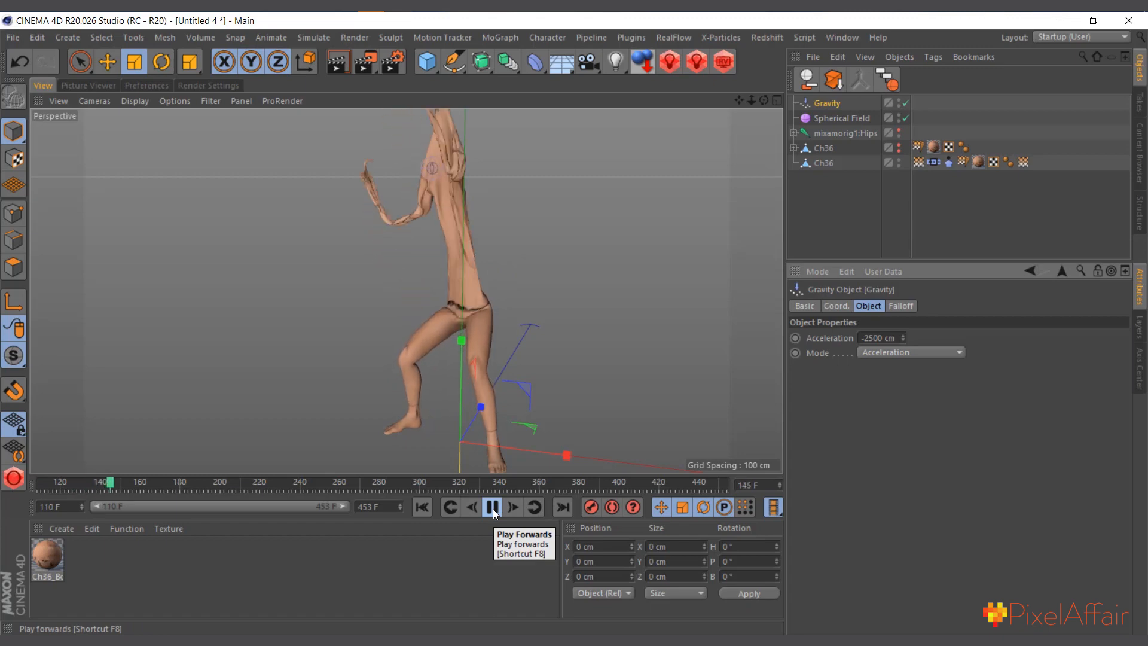
{"action": "left_click", "coordinate": [493, 508]}
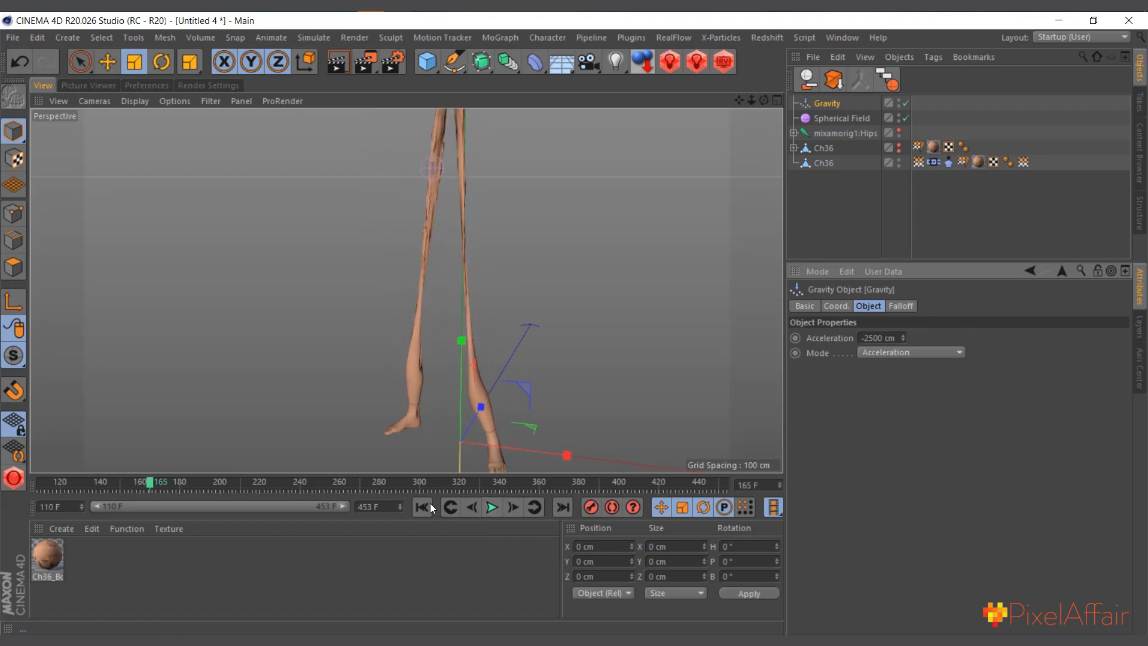
{"action": "left_click", "coordinate": [425, 505]}
Step: Add a Cloth Surface object and make the cloth mannequin copy Ch36 its child
{"action": "left_click", "coordinate": [823, 161]}
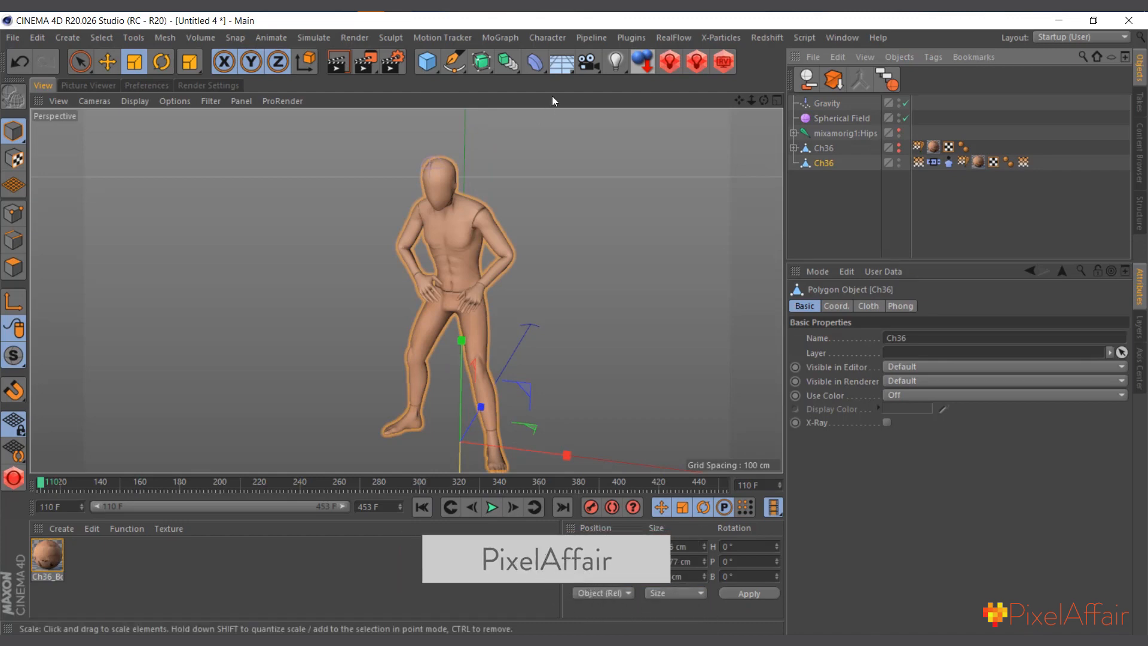
{"action": "left_click", "coordinate": [312, 38]}
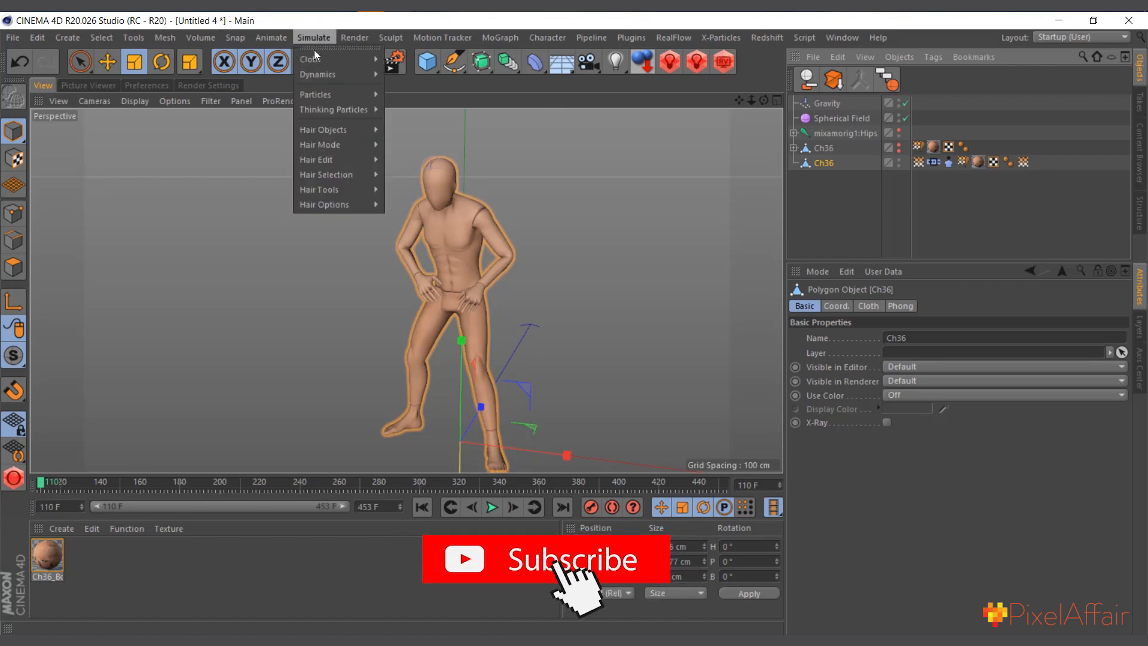
{"action": "mouse_move", "coordinate": [318, 63]}
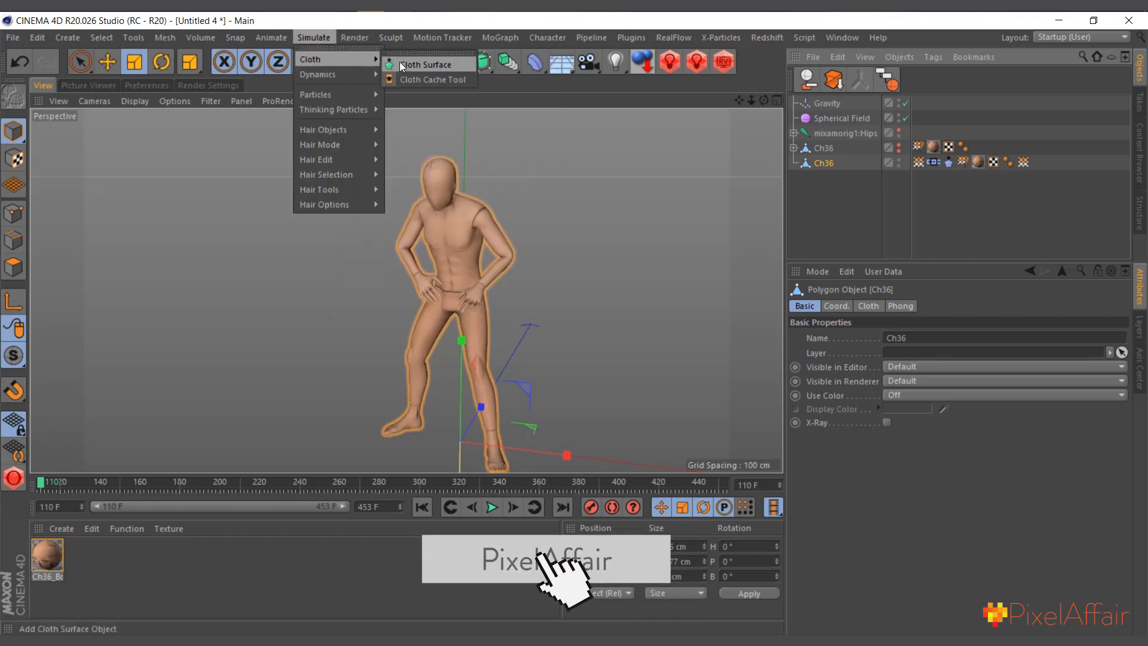
{"action": "left_click", "coordinate": [399, 63]}
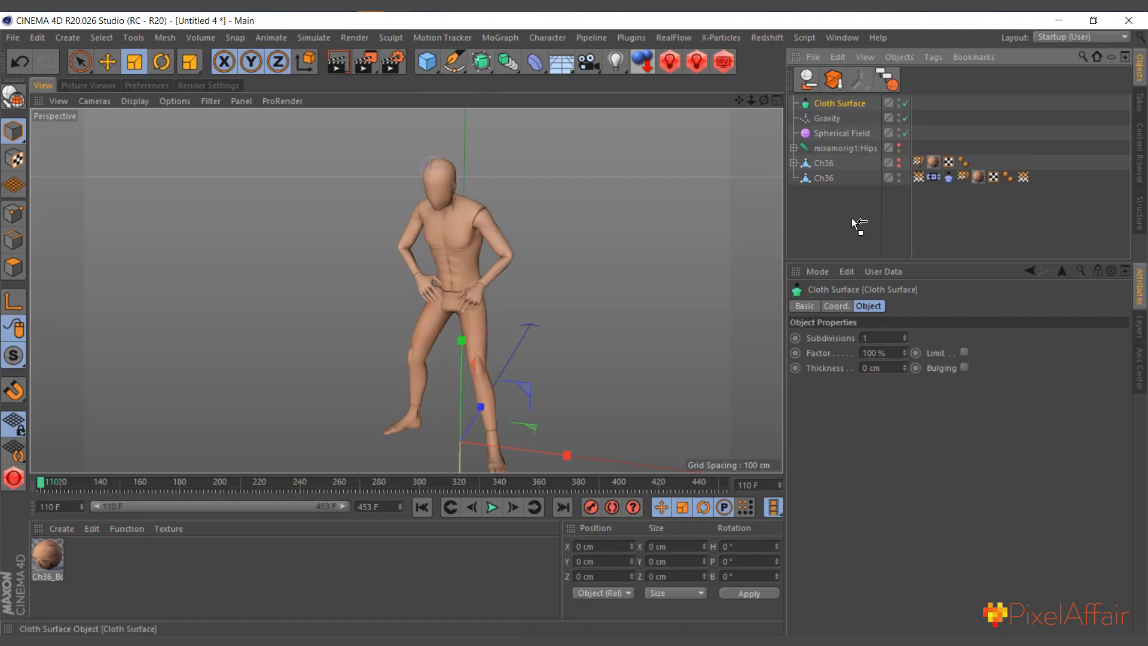
{"action": "left_click_drag", "start_coordinate": [851, 219], "coordinate": [823, 187]}
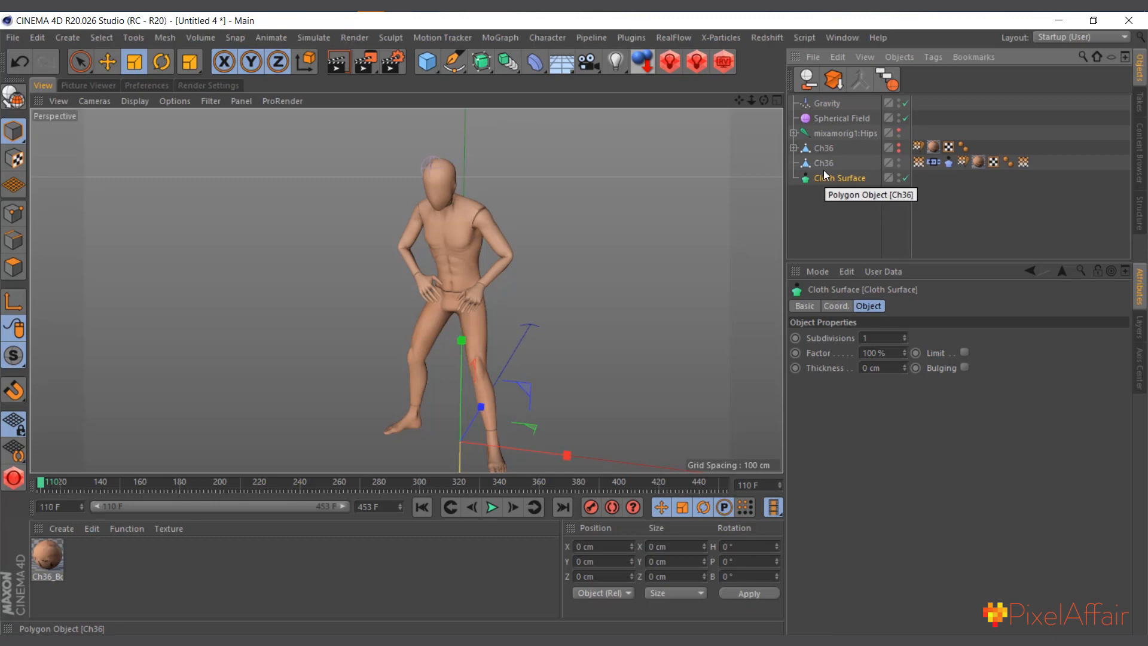
{"action": "left_click_drag", "start_coordinate": [823, 170], "coordinate": [856, 179]}
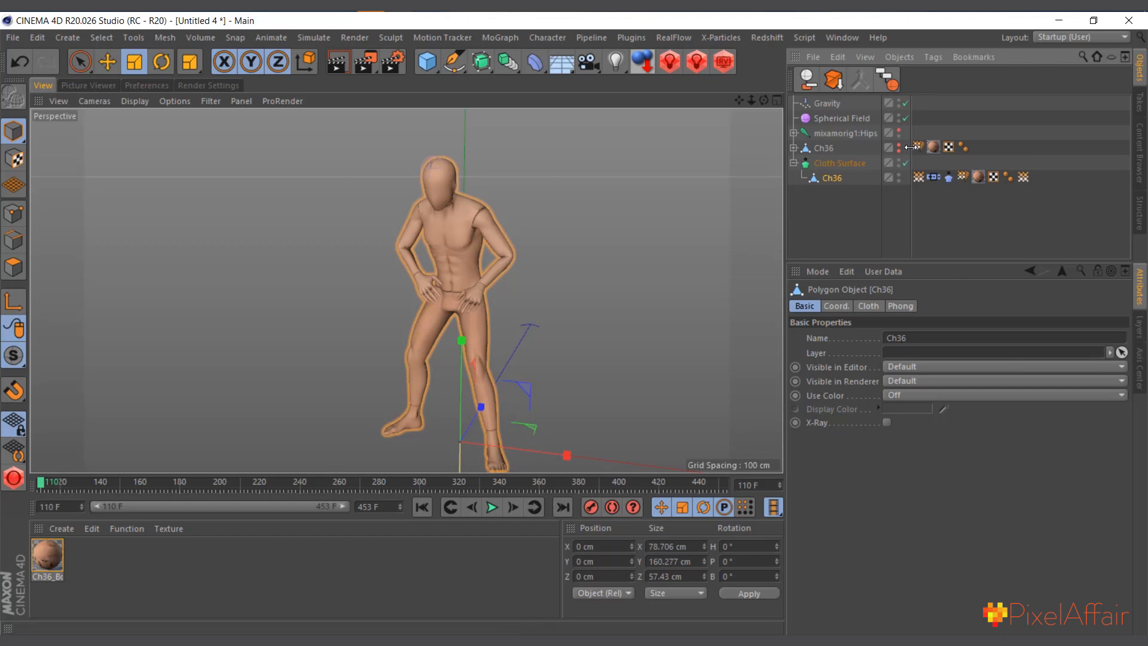
Step: Enable Use Tear on the mannequin copy's Cloth tag, play the simulation, and return to frame 110
{"action": "left_click", "coordinate": [947, 178]}
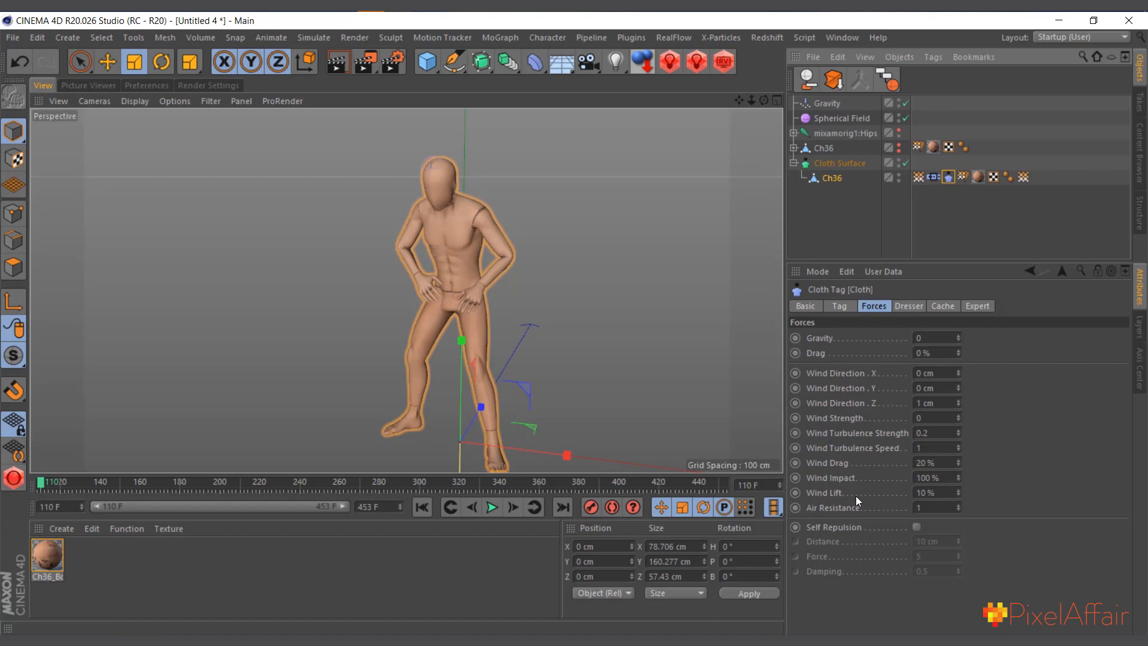
{"action": "left_click", "coordinate": [839, 306]}
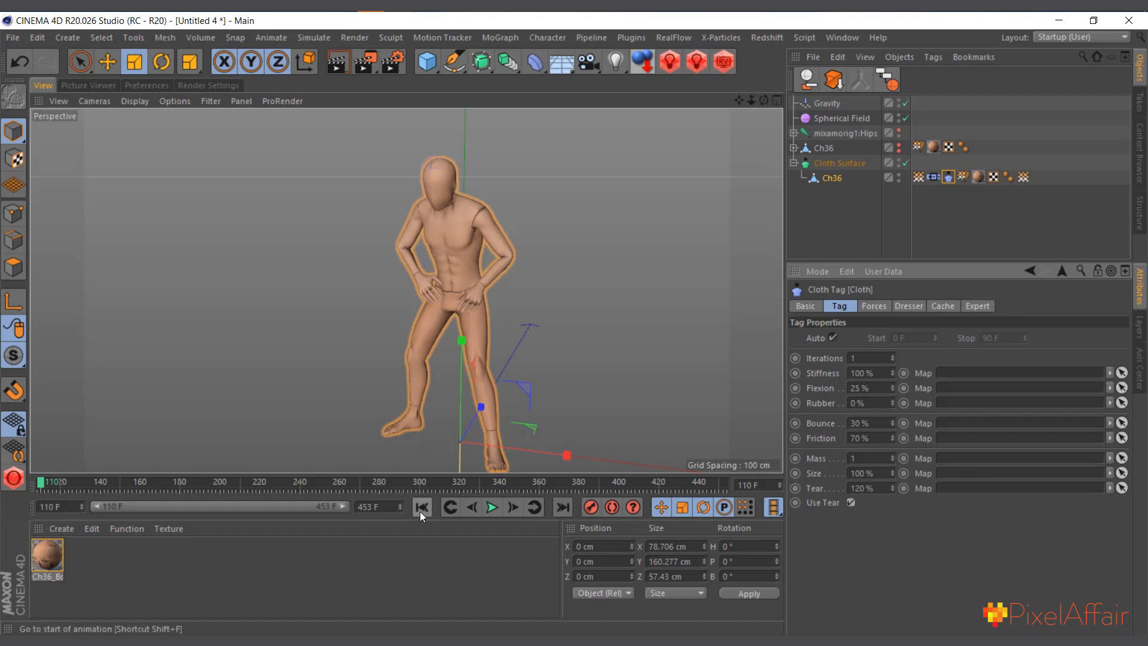
{"action": "left_click", "coordinate": [492, 508]}
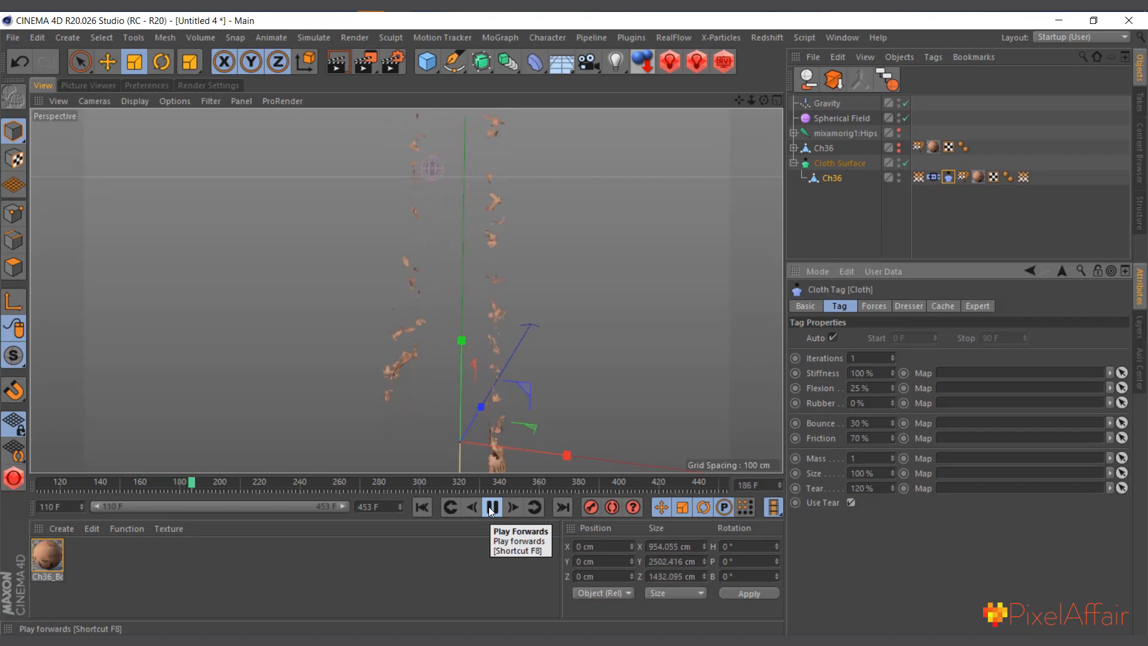
{"action": "left_click", "coordinate": [491, 508]}
{"action": "left_click", "coordinate": [418, 509]}
Step: Replay the simulation in stages to examine how the mannequin tears apart, and return to frame 110
{"action": "left_click", "coordinate": [492, 507]}
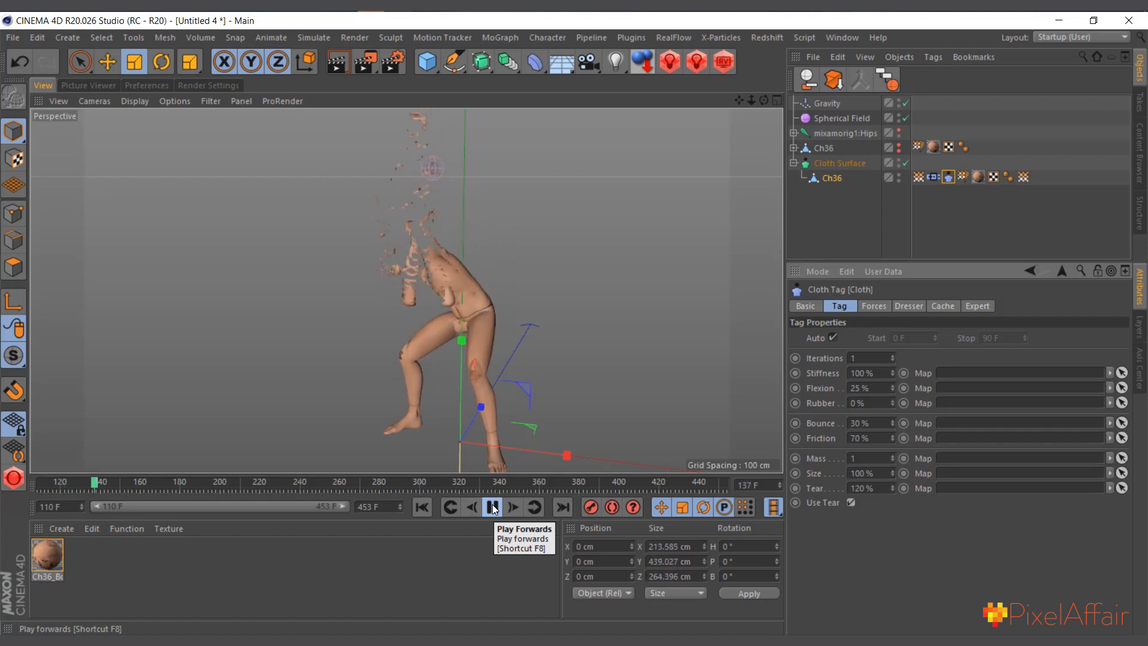
{"action": "left_click", "coordinate": [493, 509]}
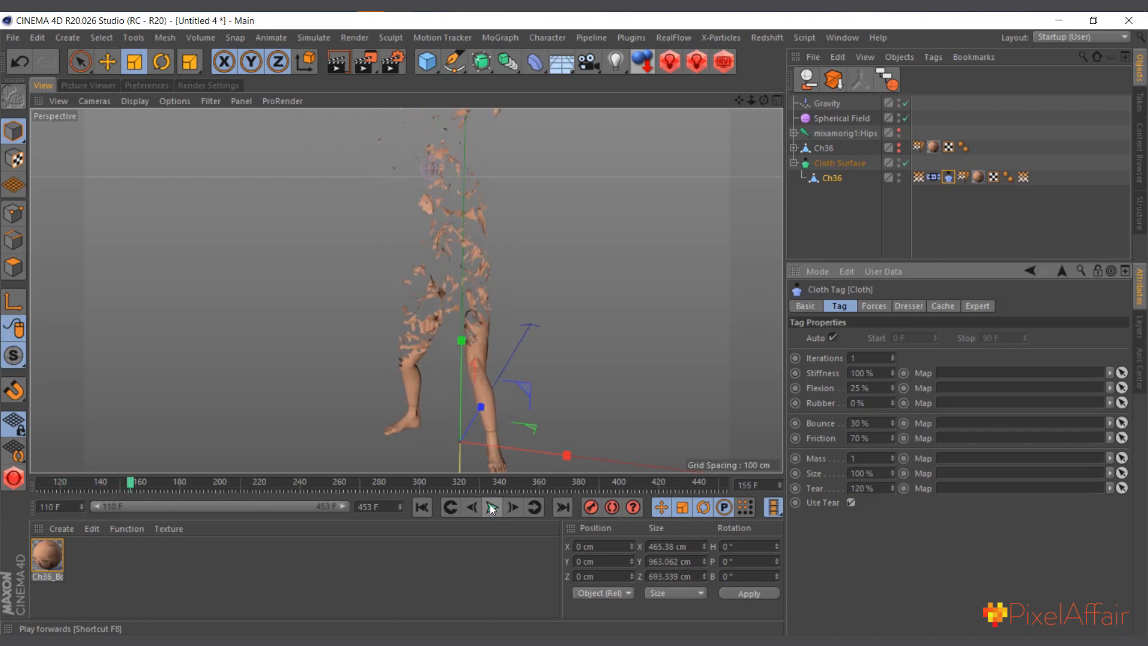
{"action": "left_click", "coordinate": [495, 512]}
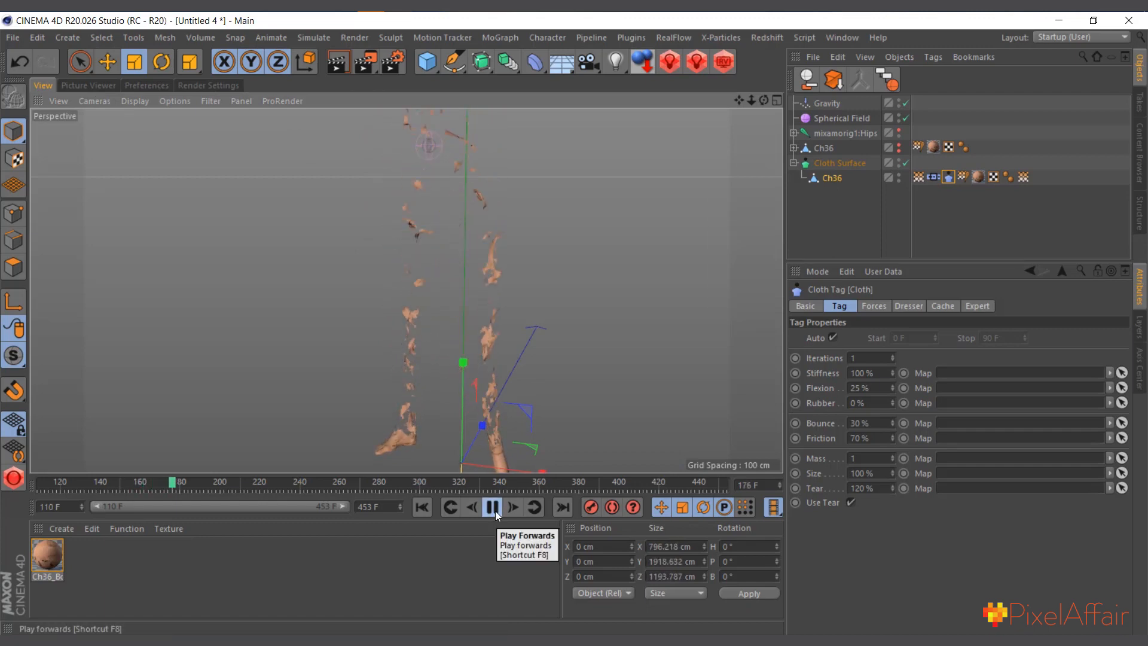
{"action": "left_click", "coordinate": [421, 507]}
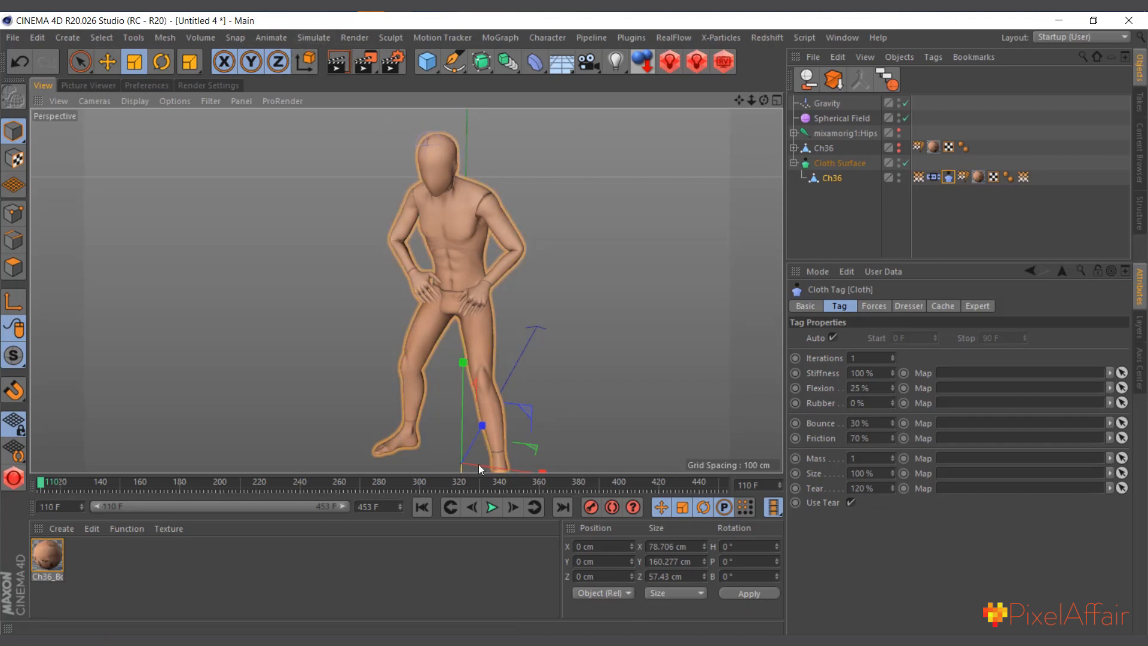
Step: Set the Cloth tag's Tear value to 110% and play the simulation
{"action": "left_click", "coordinate": [507, 508]}
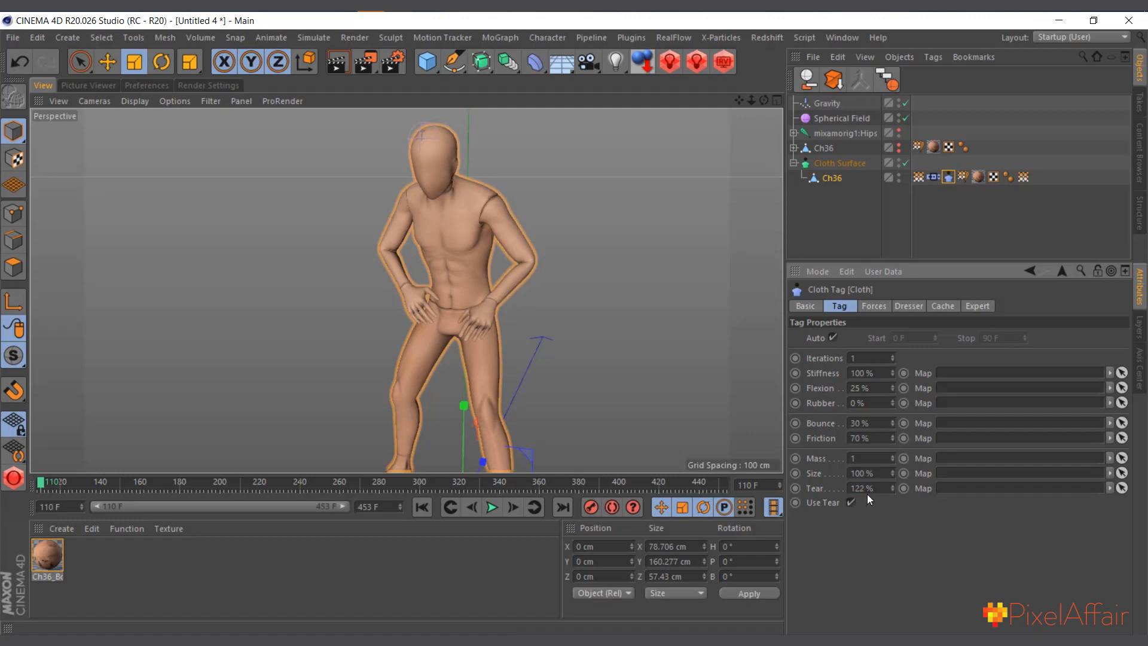
{"action": "scroll", "coordinate": [868, 494], "scroll_direction": "down", "scroll_amount": 1}
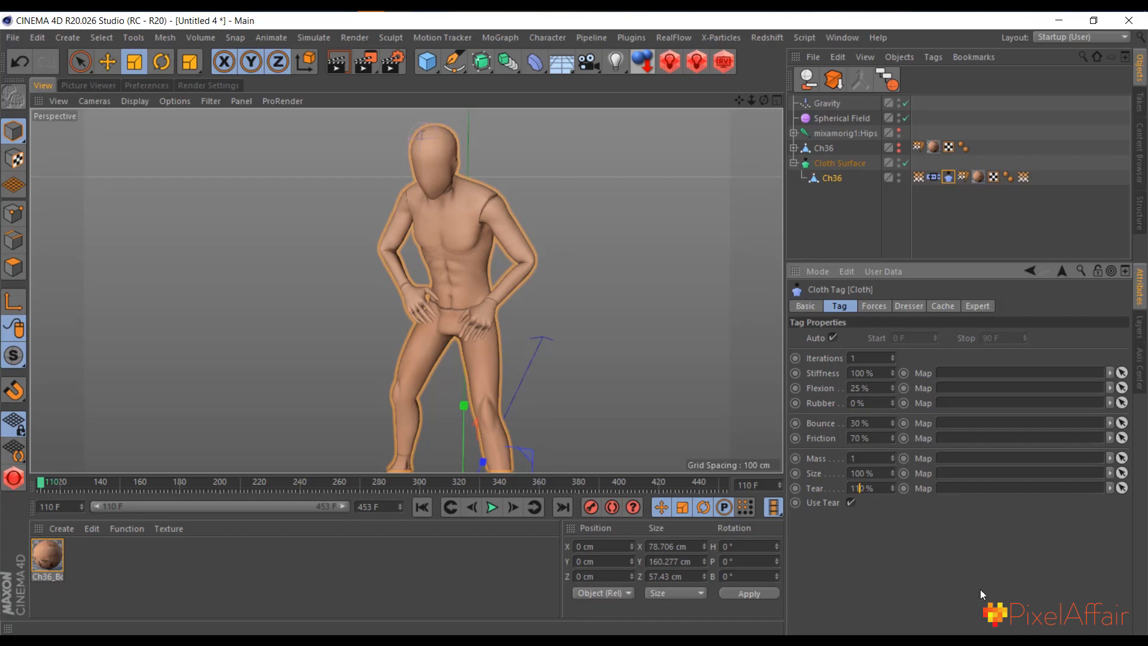
{"action": "left_click", "coordinate": [493, 507]}
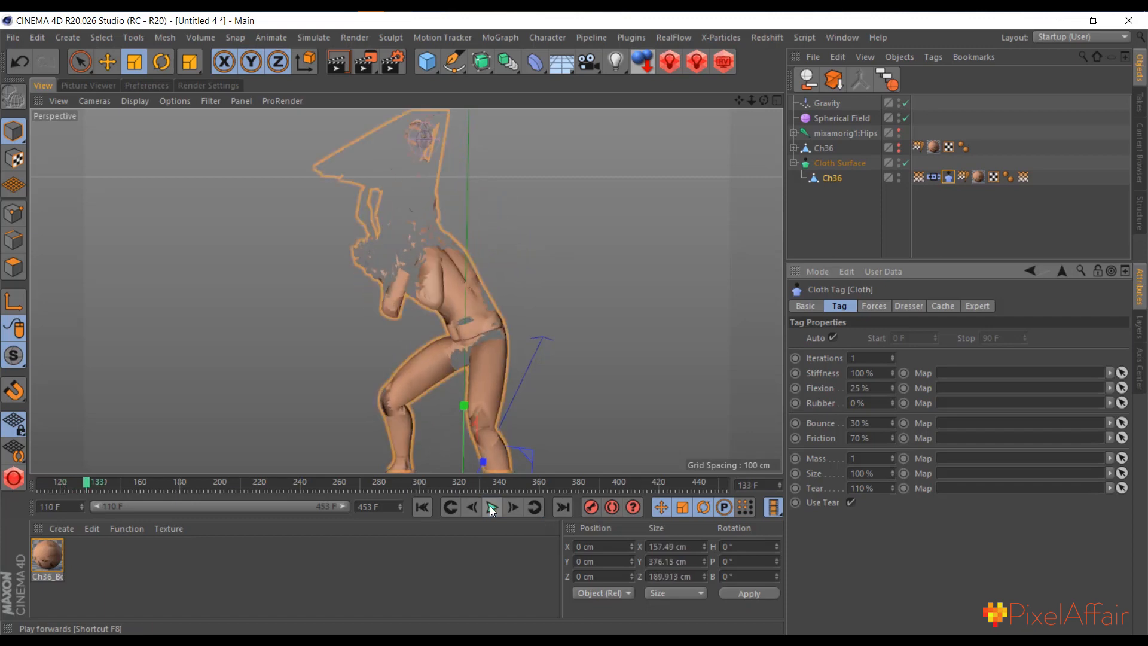
Step: Set the Cloth tag's Tear value to 200% and play the simulation from frame 110
{"action": "left_click", "coordinate": [423, 507]}
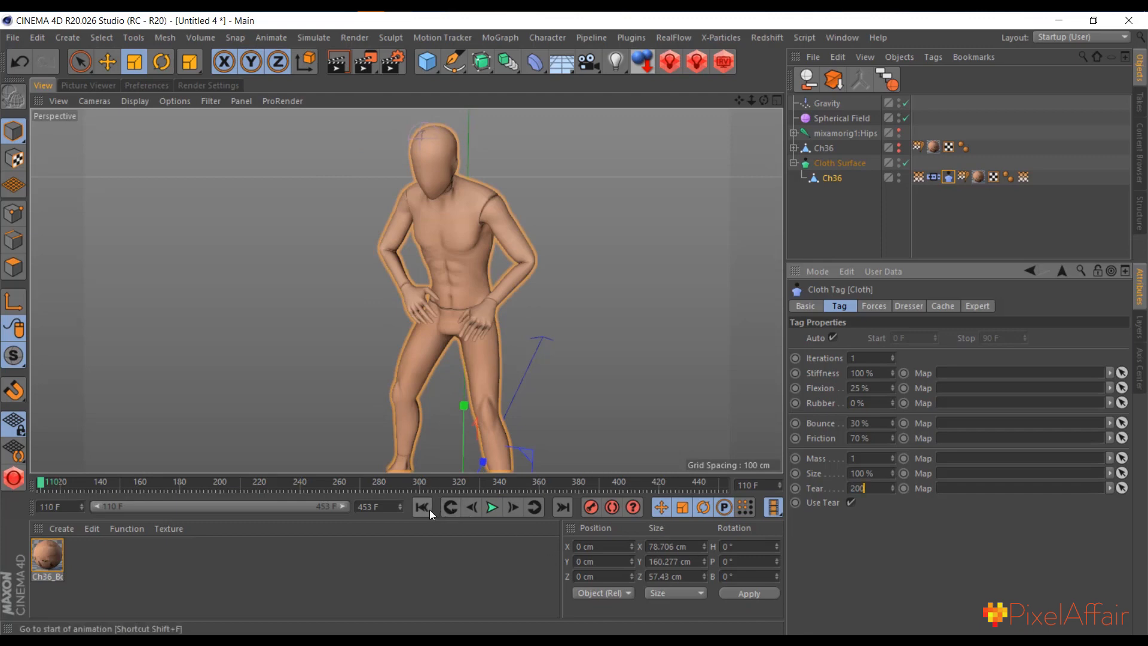
{"action": "left_click", "coordinate": [491, 507]}
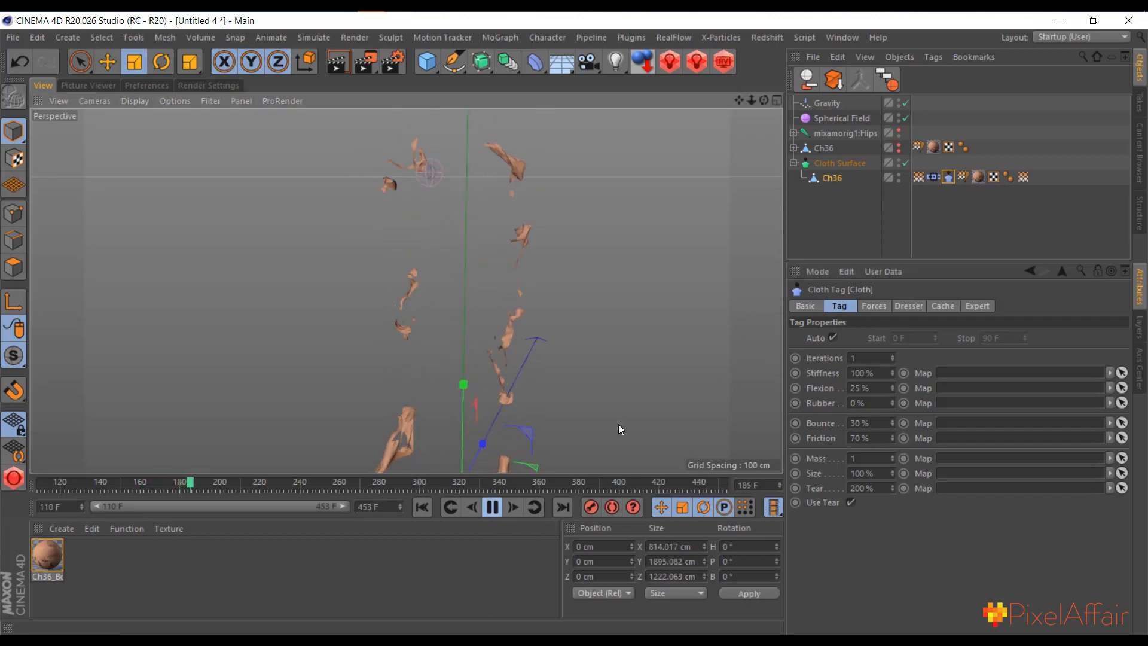
{"action": "left_click", "coordinate": [492, 507]}
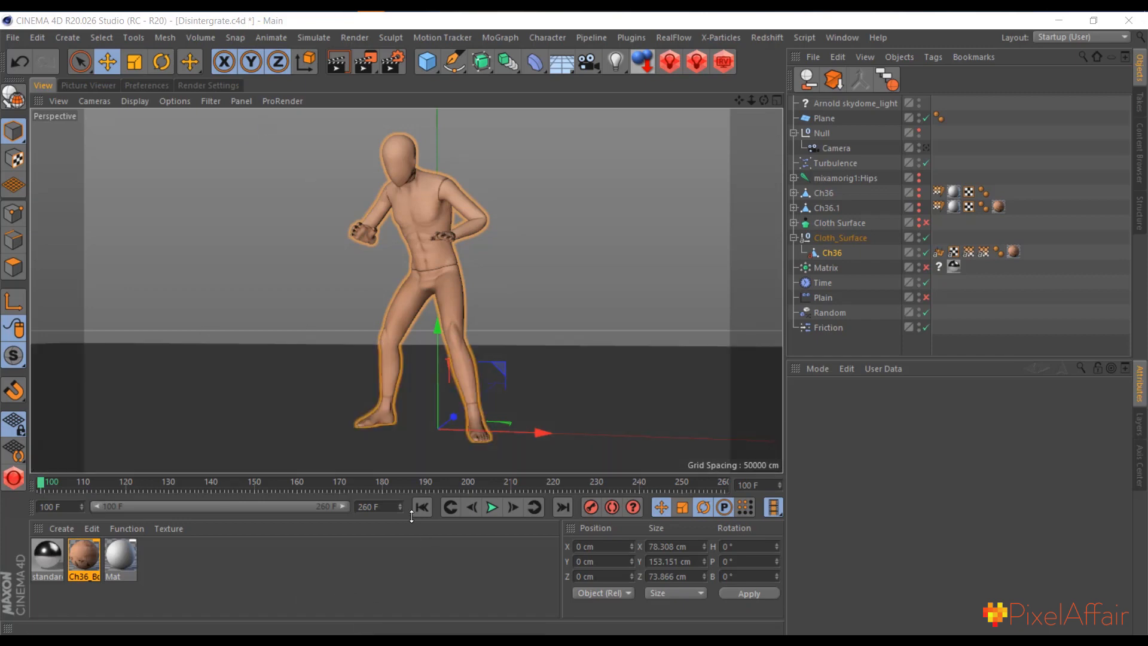
Step: In the Disintergrate.c4d project, play the finished disintegration animation to examine how the pieces scatter
{"action": "left_click", "coordinate": [491, 507]}
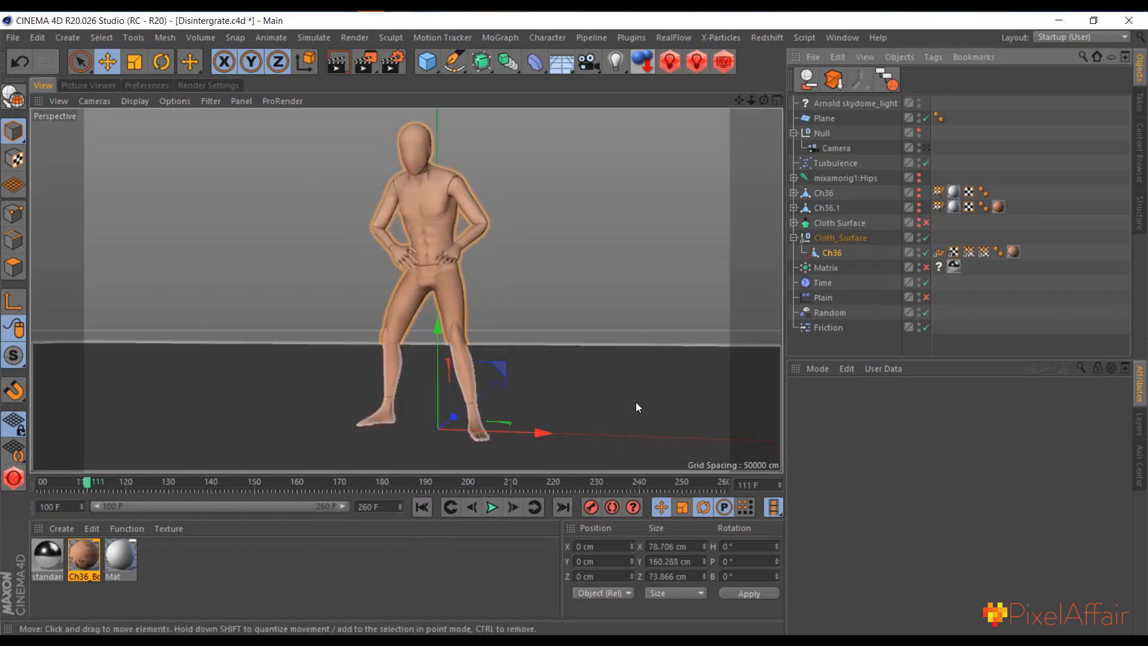
{"action": "left_click", "coordinate": [491, 507]}
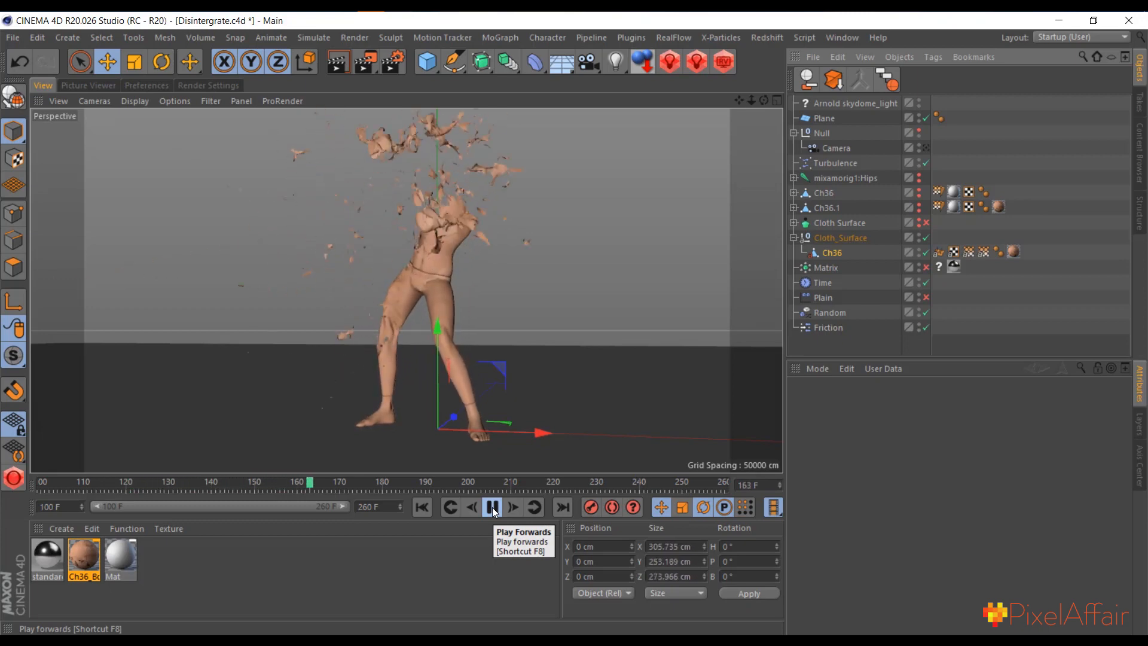
{"action": "left_click", "coordinate": [492, 507]}
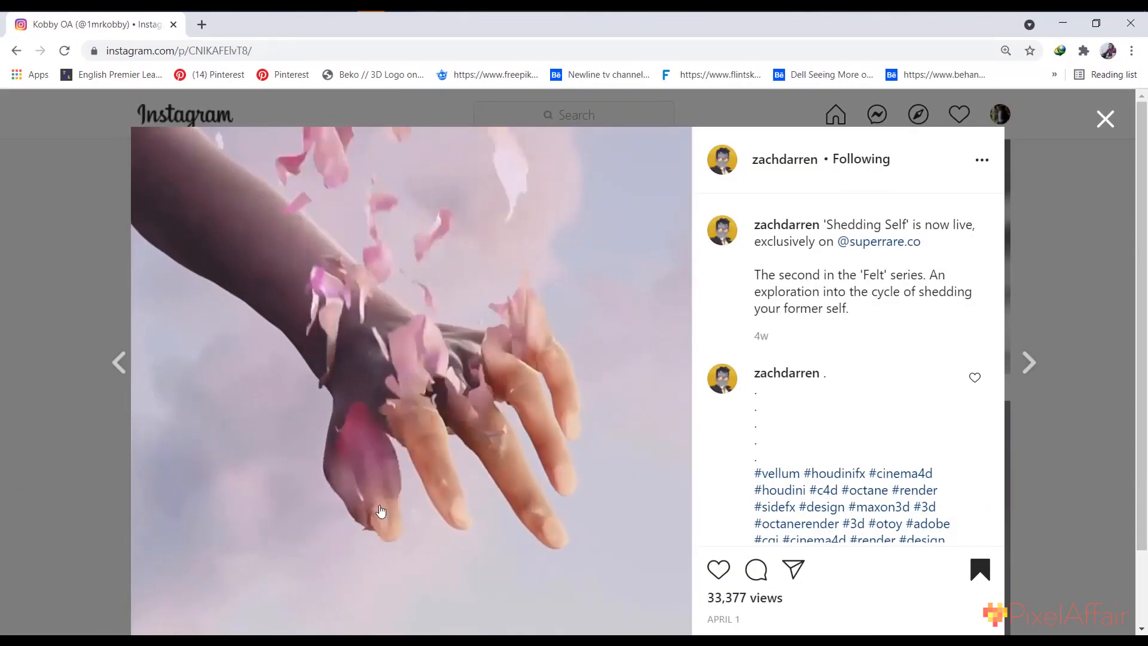
Step: Switch to the browser and examine the 'Shedding Self' reference animation on Instagram
{"action": "scroll", "coordinate": [359, 308], "scroll_direction": "down", "scroll_amount": 1}
{"action": "scroll", "coordinate": [419, 353], "scroll_direction": "up", "scroll_amount": 1}
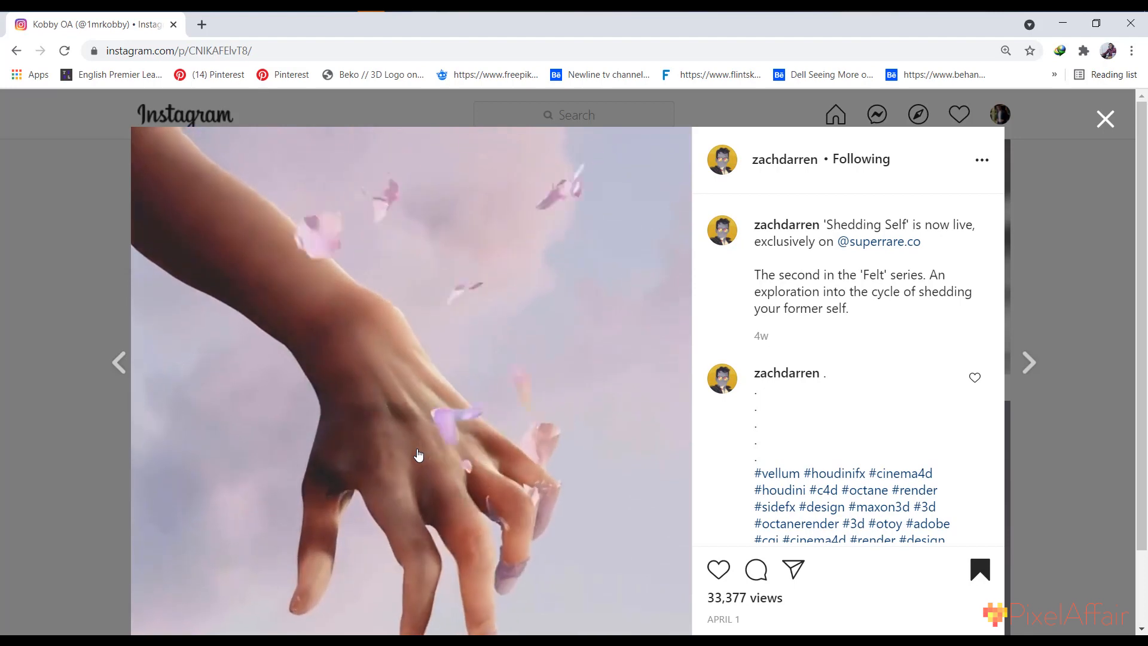
{"action": "scroll", "coordinate": [418, 455], "scroll_direction": "down", "scroll_amount": 1}
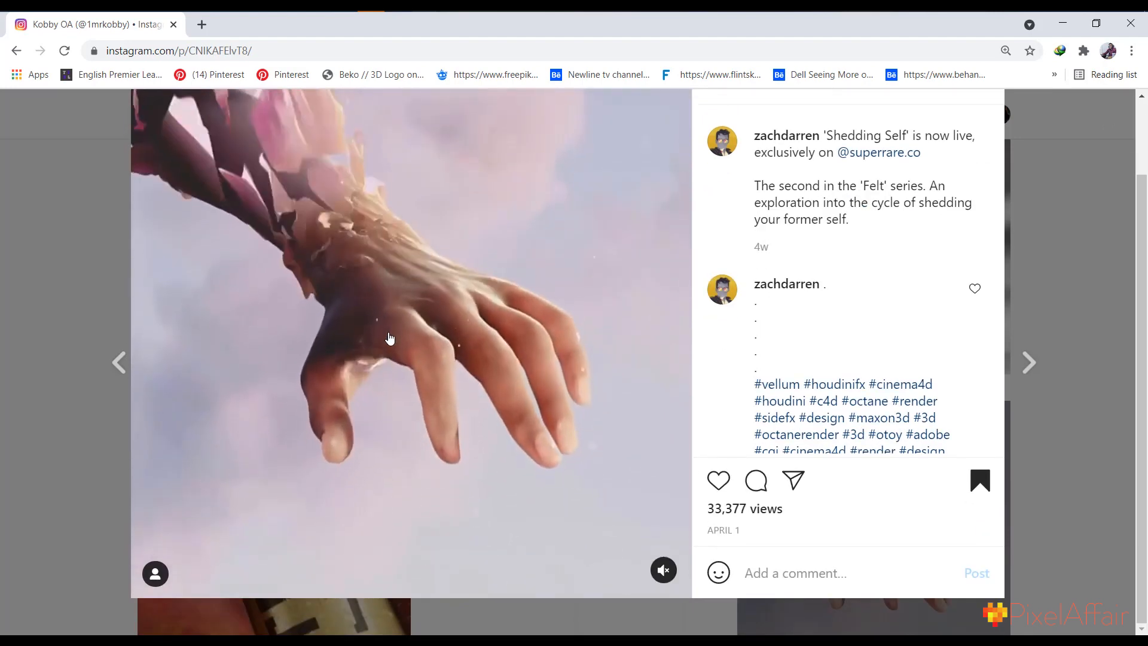